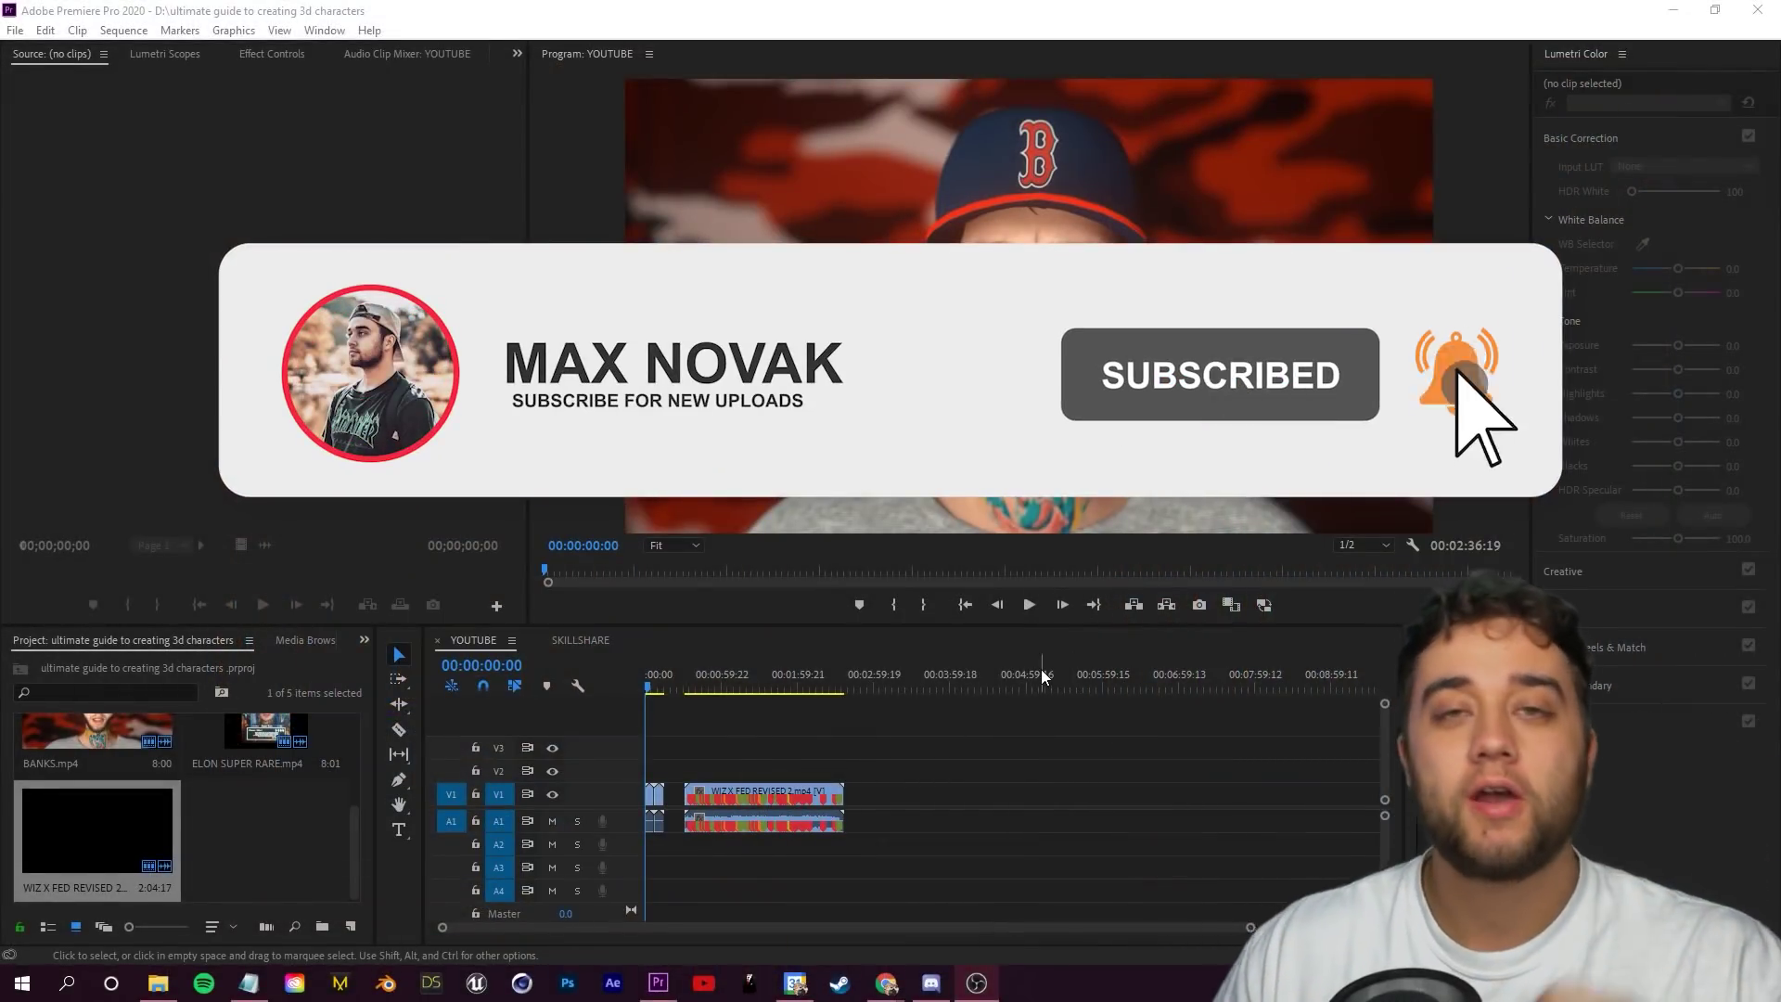
Play back the BANKS and ELON SUPER RARE clips in the YOUTUBE sequence.
key("equal")
key("space")
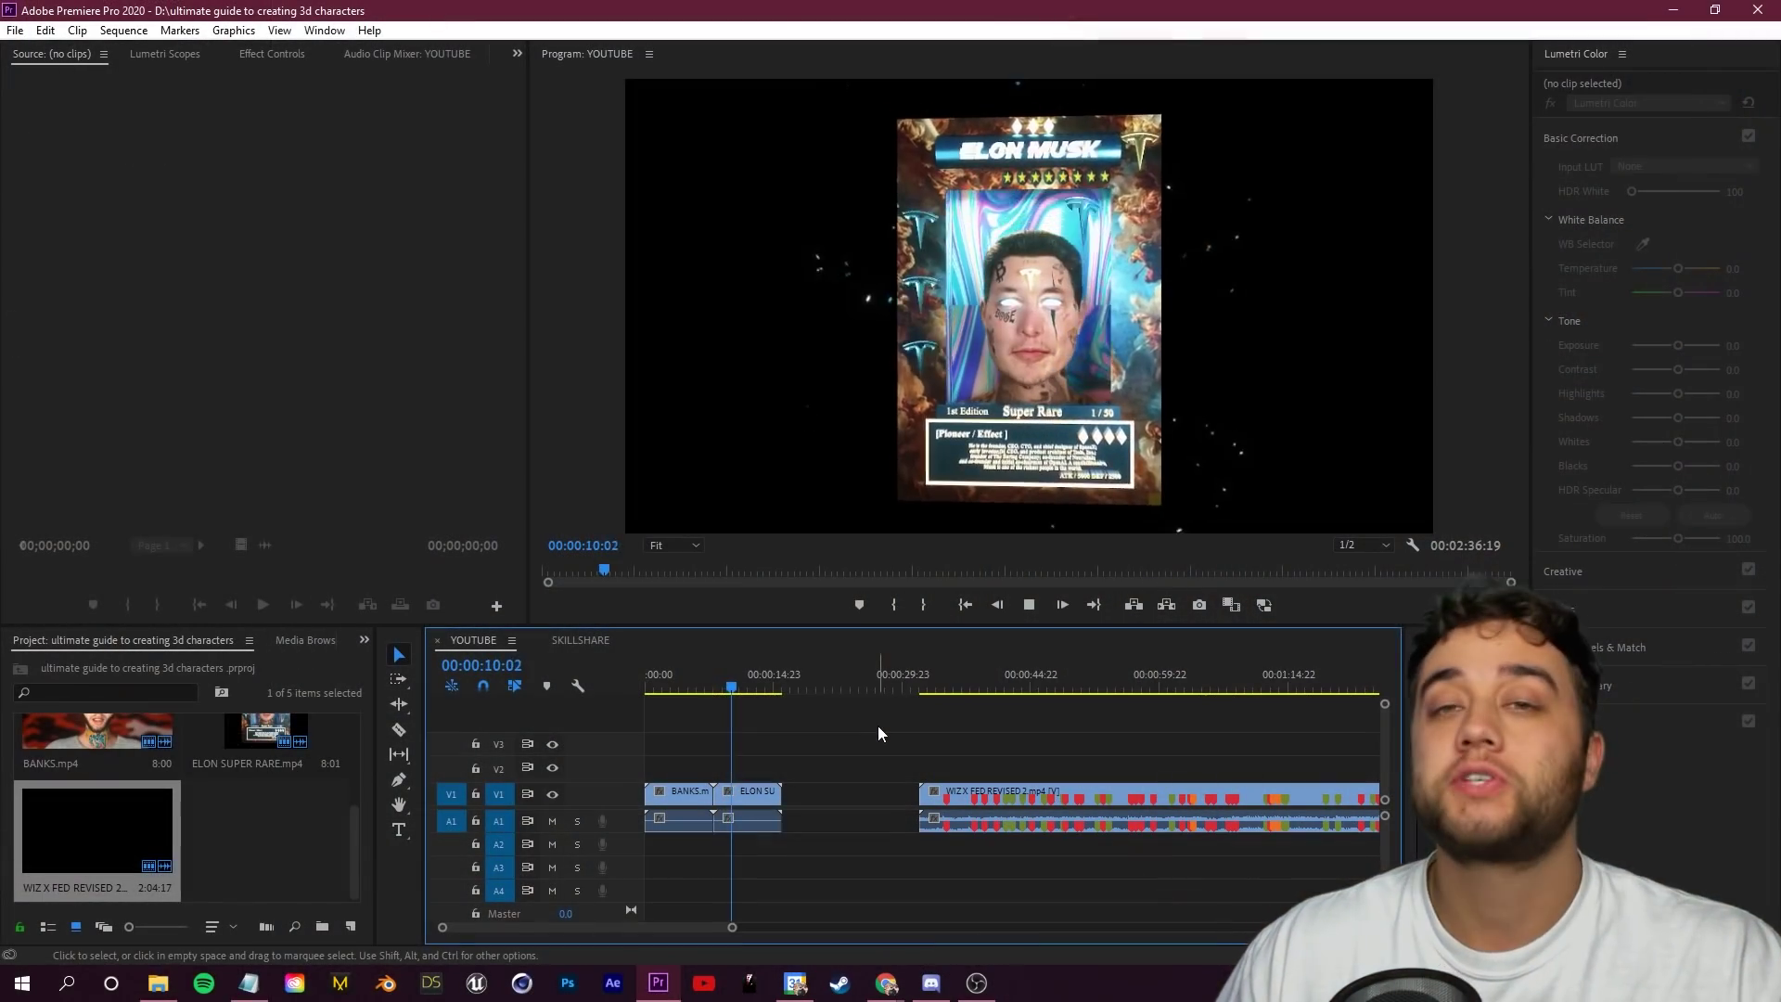
left_click(717, 698)
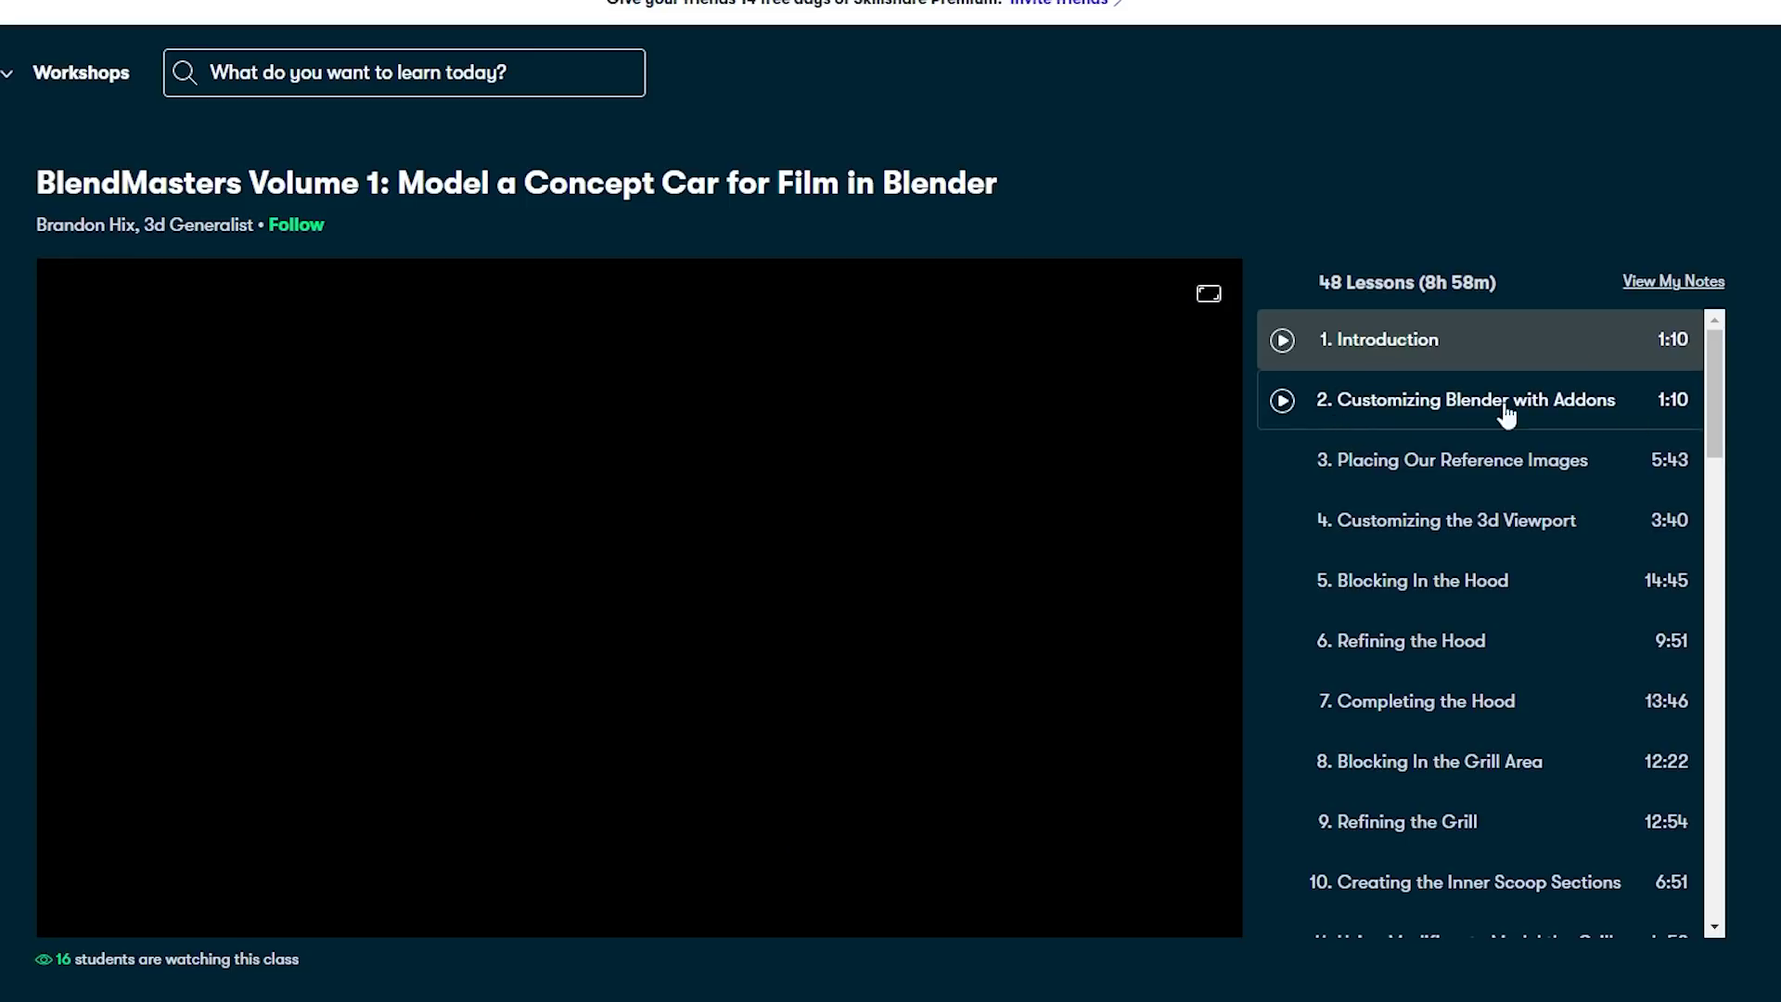
Browse the Skillshare pages for the Blender concept car class, the Productivity Masterclass and the 3d character class results.
scroll(1771, 675, "down", 15)
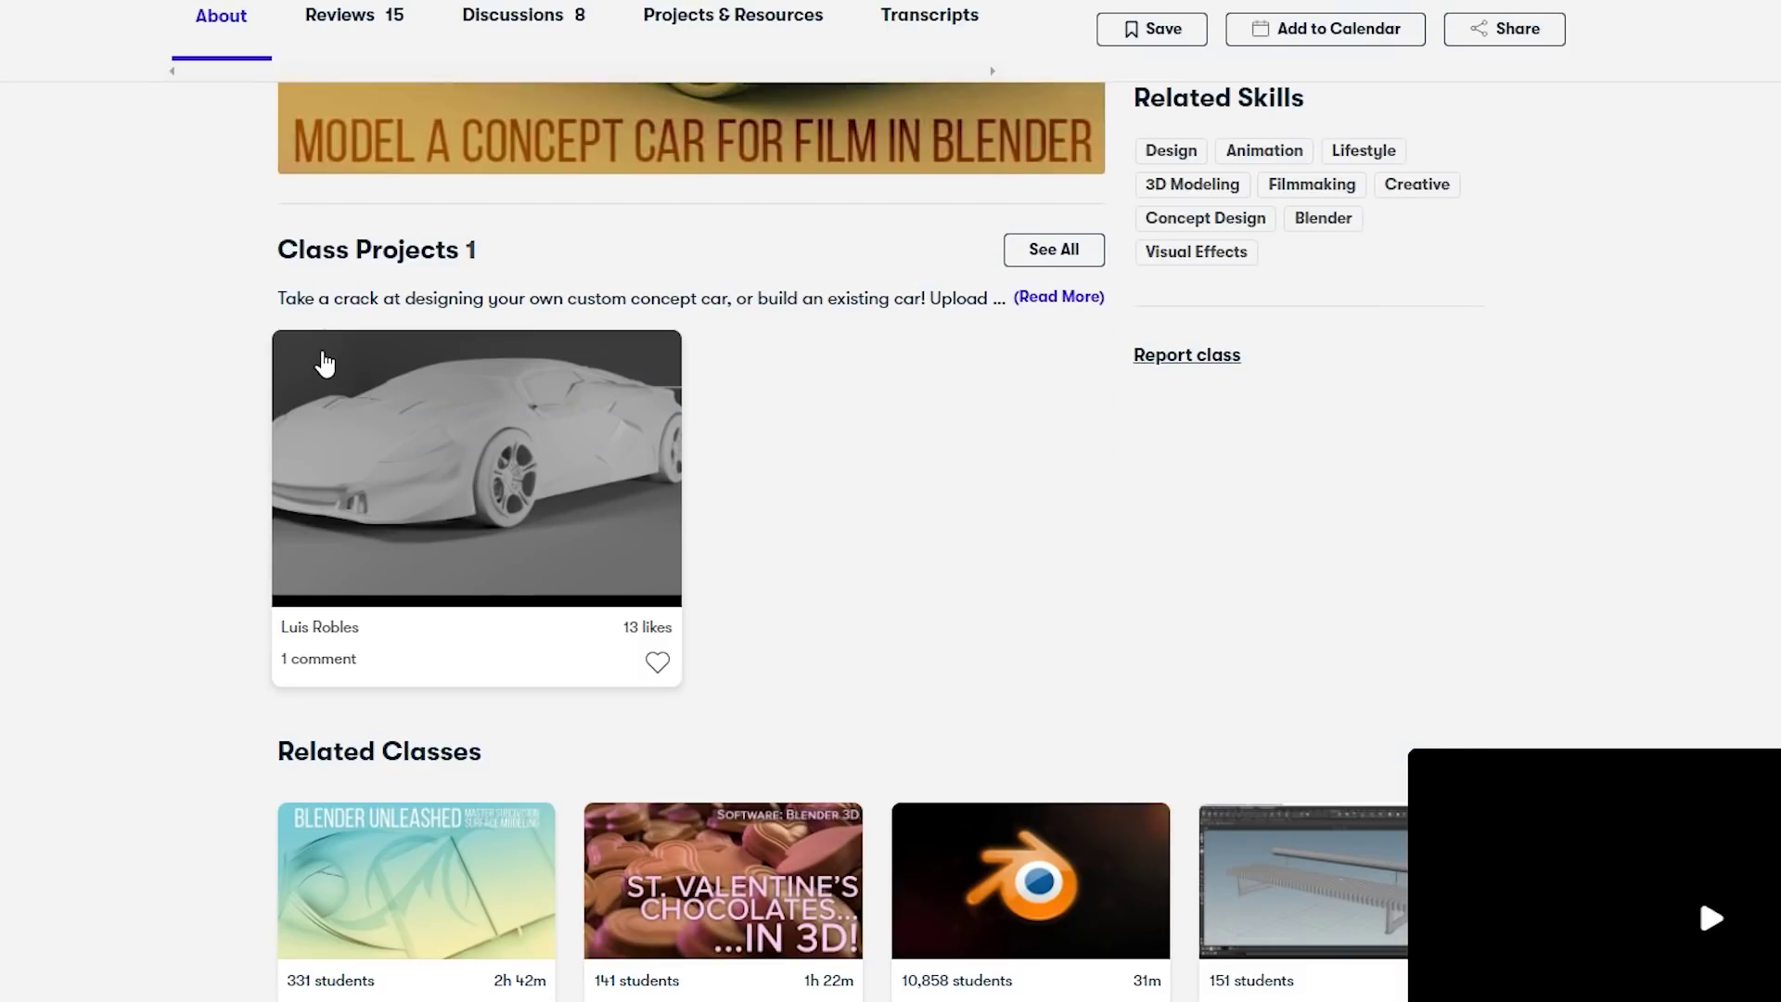
scroll(192, 476, "up", 1)
scroll(176, 492, "up", 4)
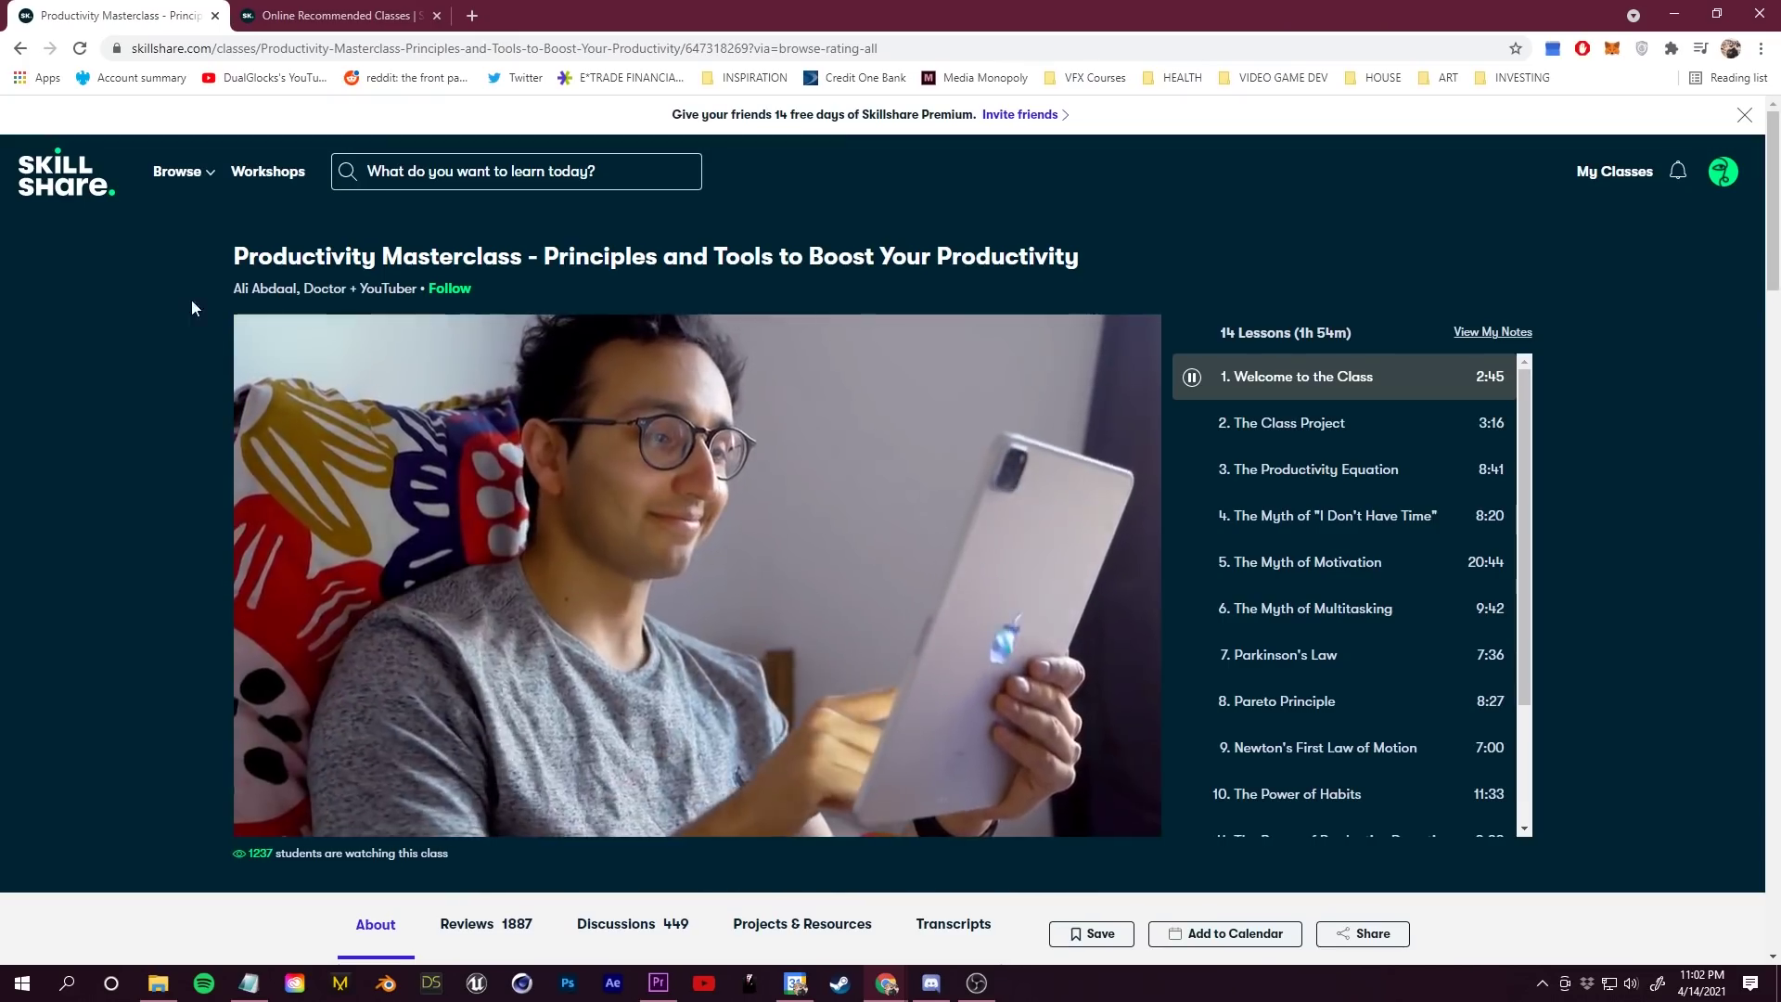
scroll(192, 299, "down", 5)
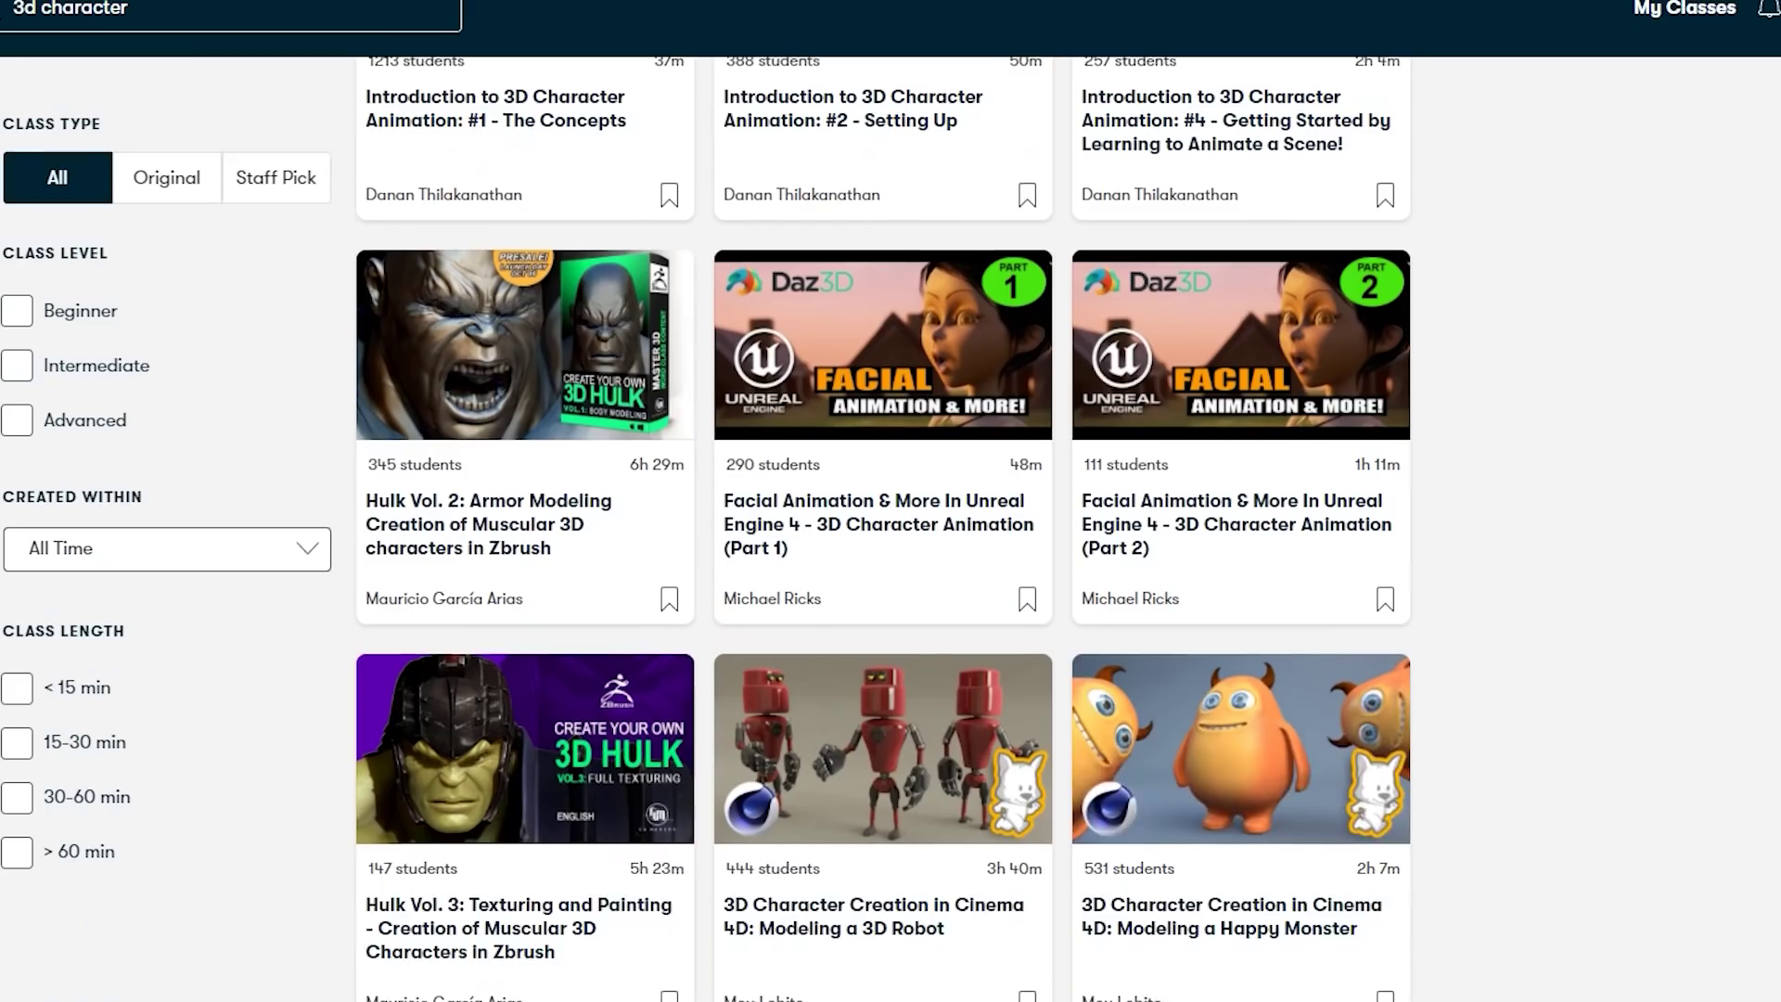
scroll(882, 528, "down", 8)
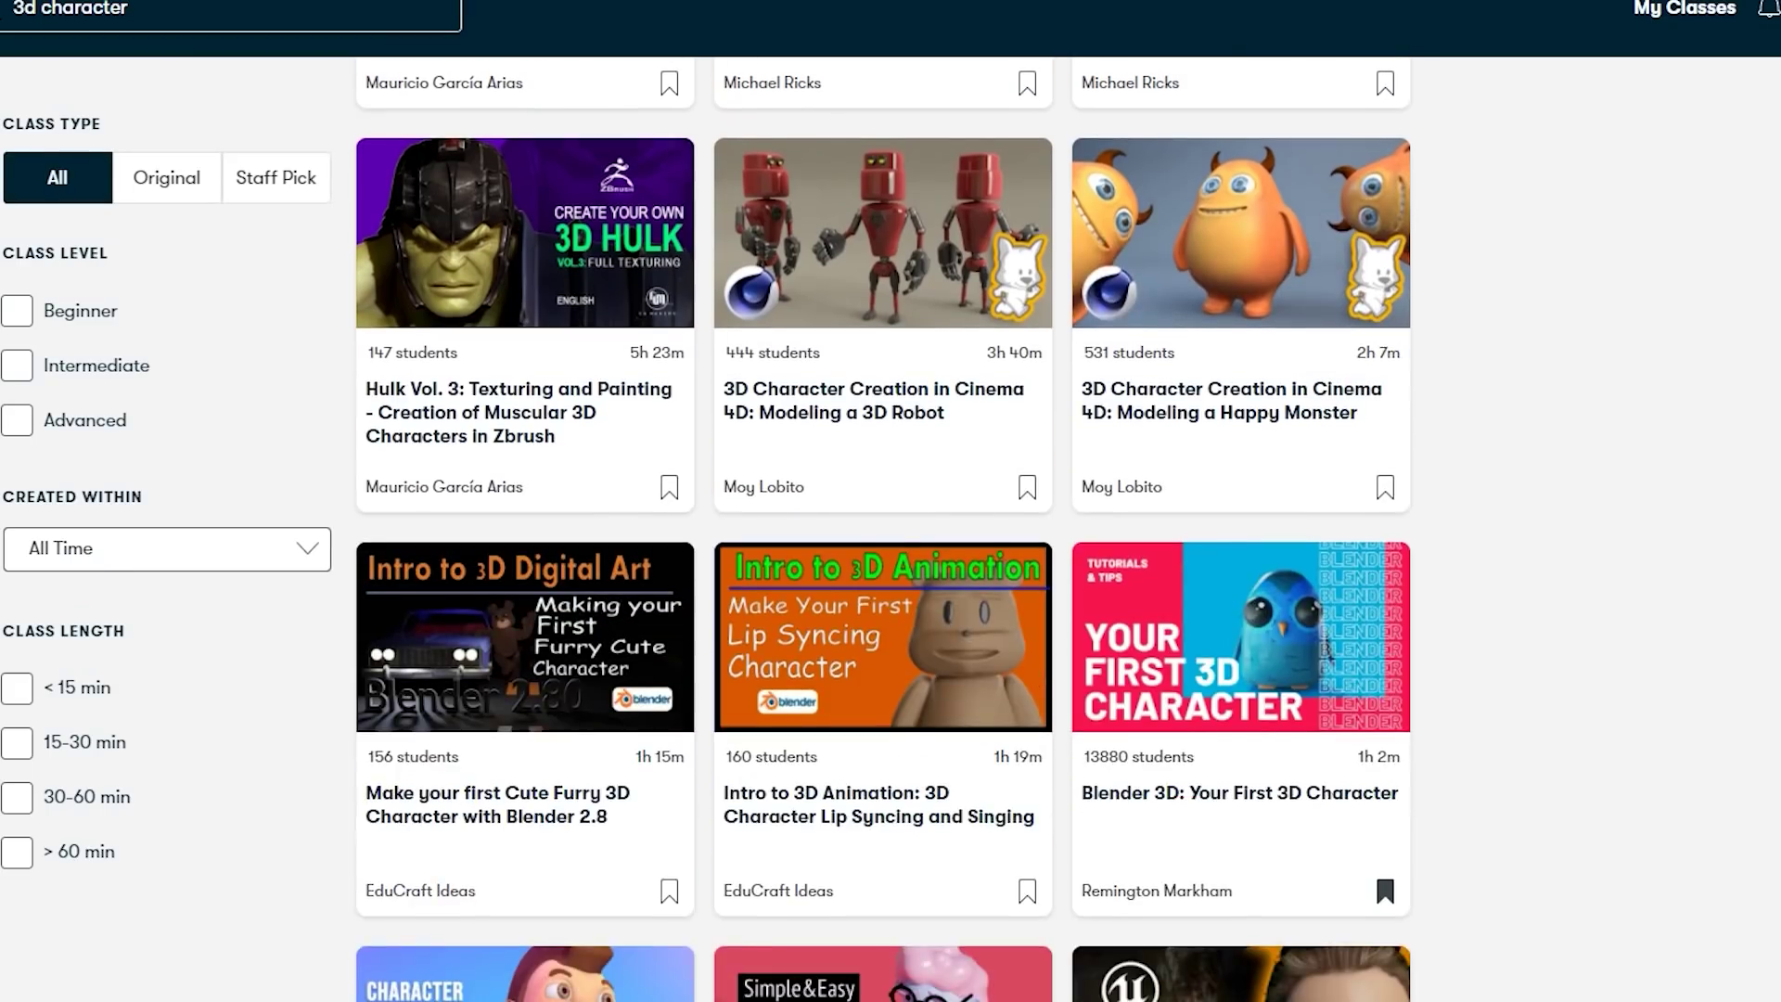
scroll(881, 528, "down", 4)
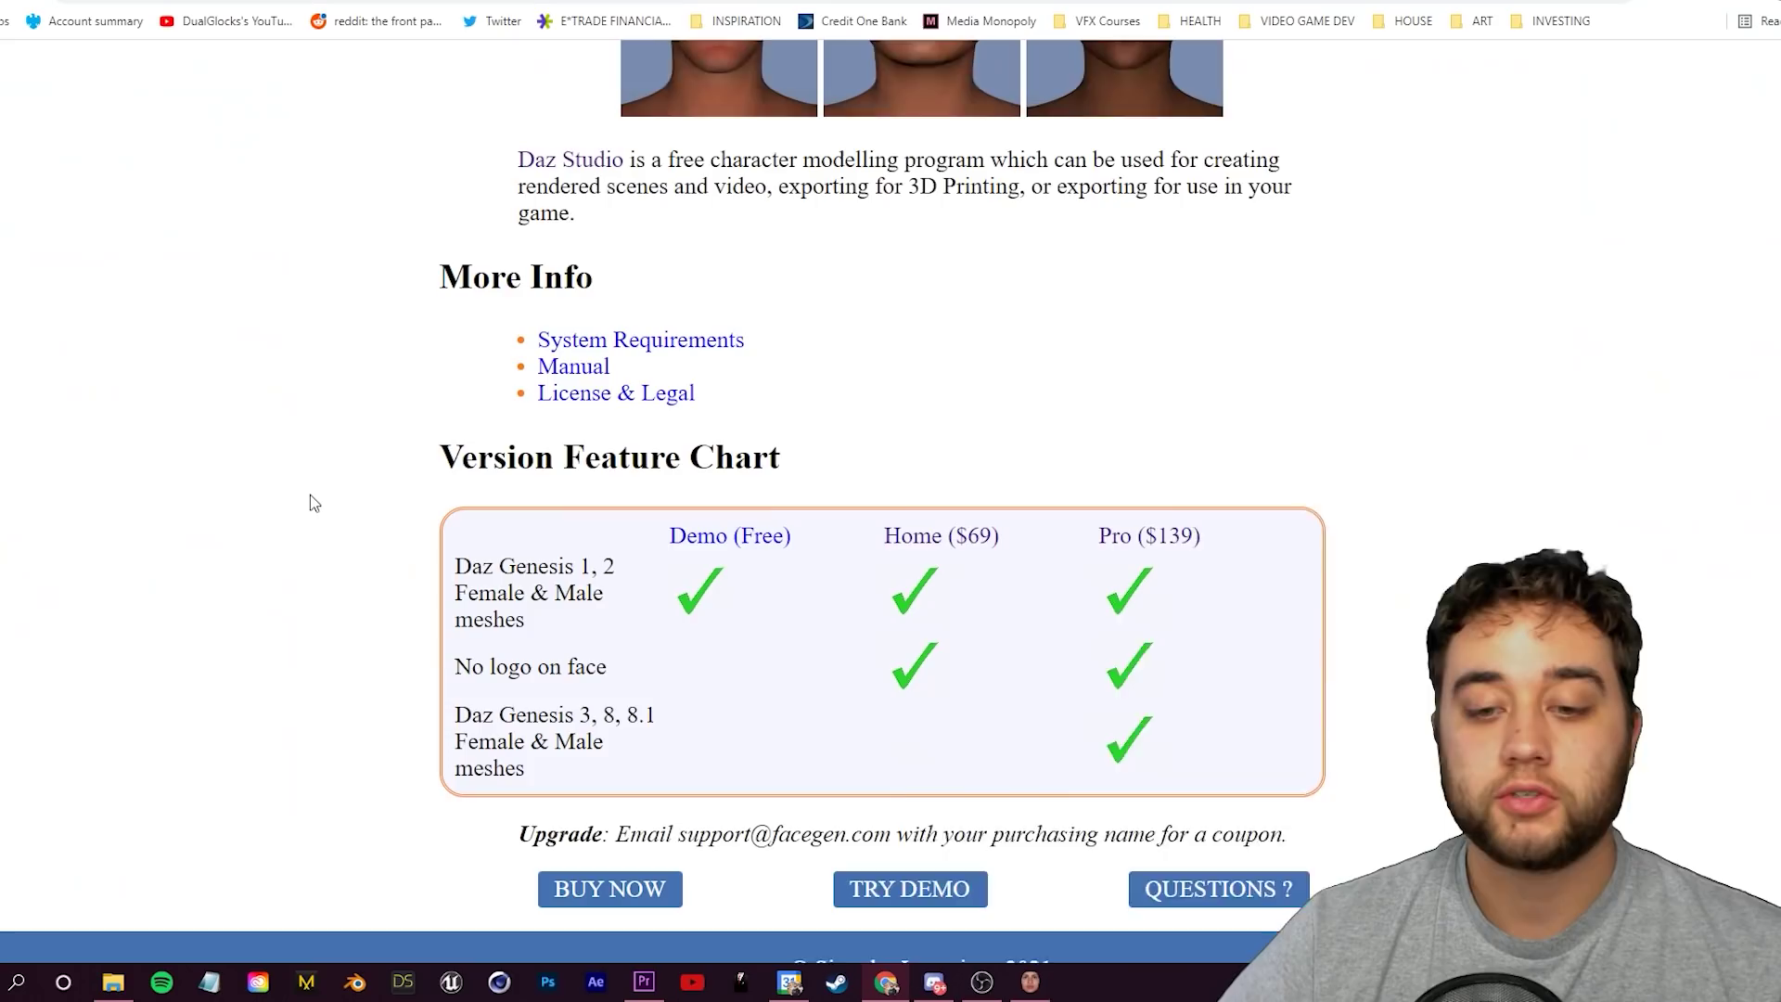
Review the FaceGen page's Version Feature Chart and look over the sample face in FaceGen Artist Pro.
scroll(310, 500, "down", 1)
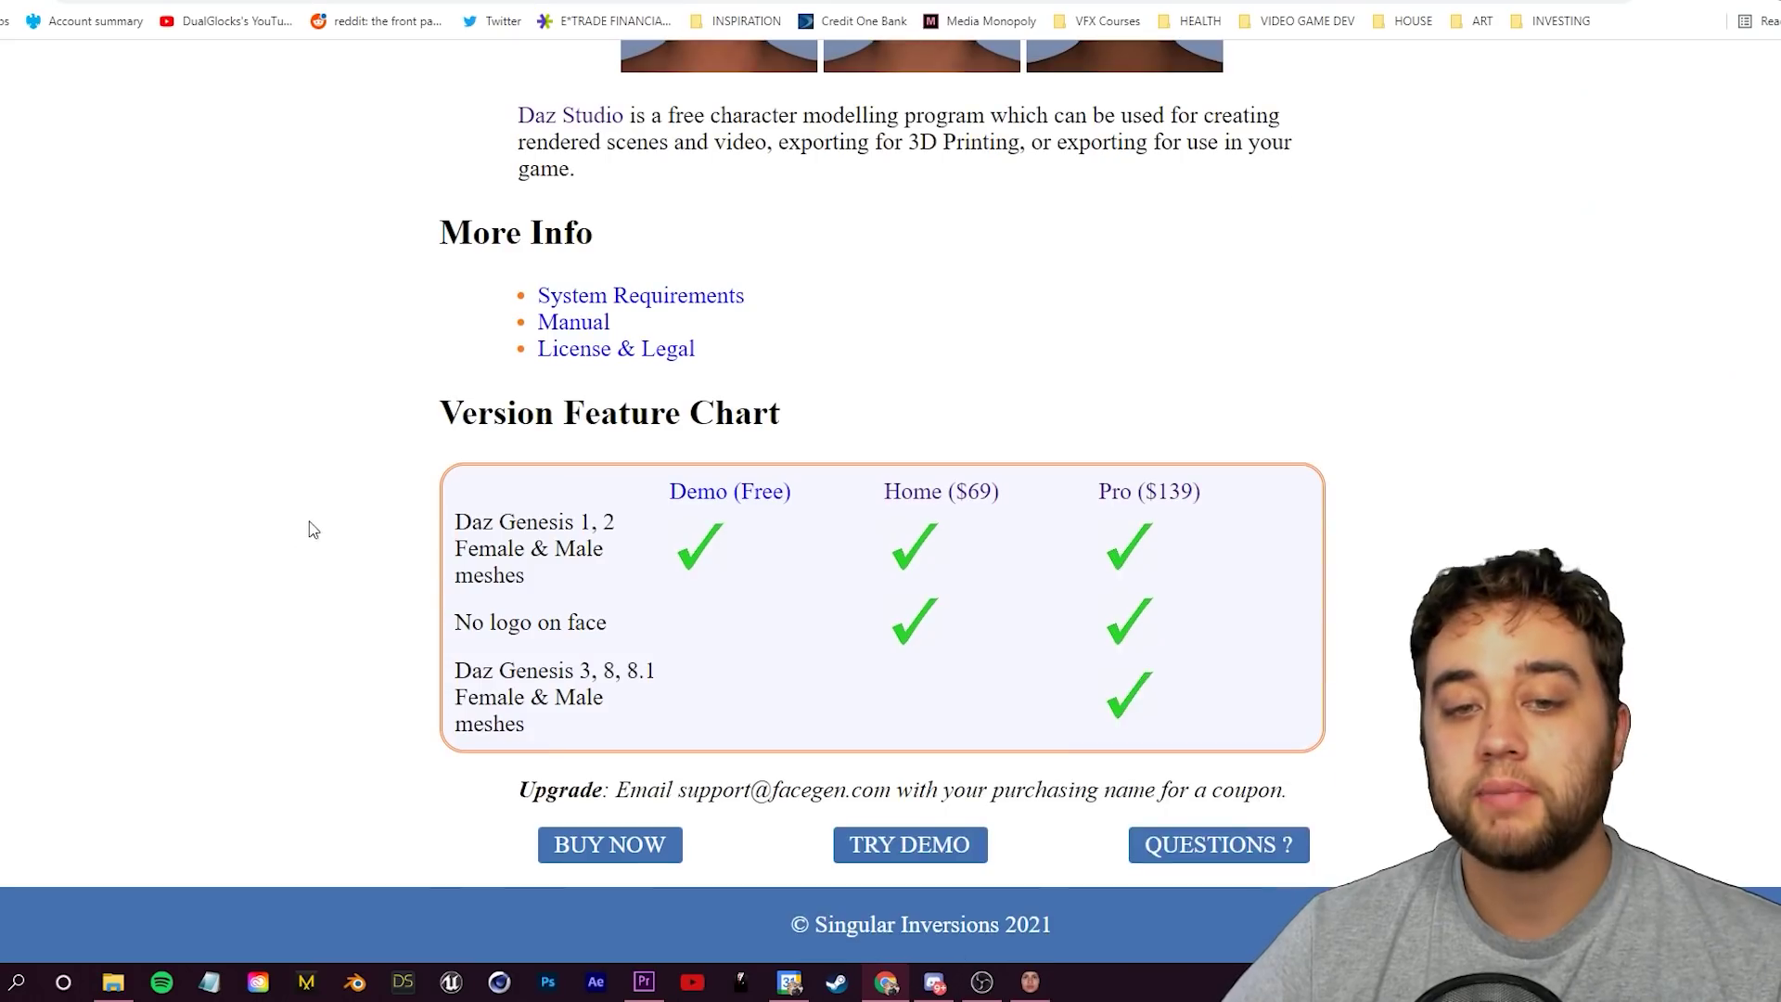
scroll(322, 535, "up", 1)
scroll(318, 535, "up", 8)
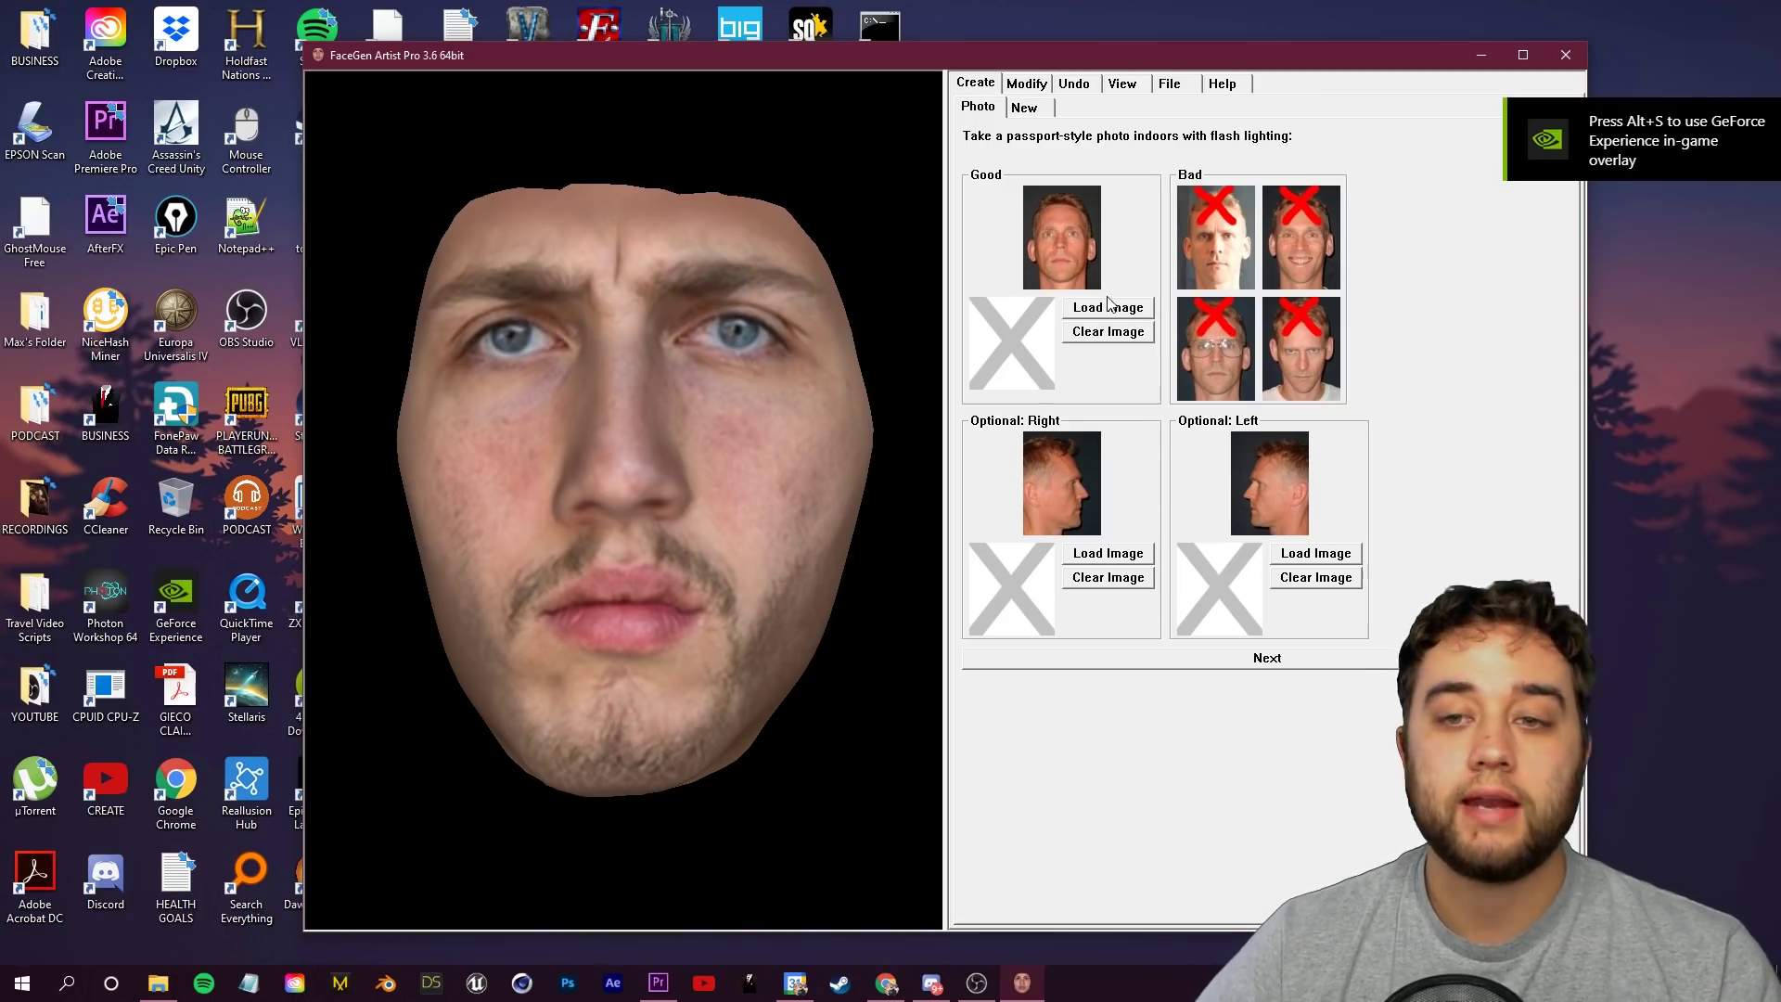
left_click_drag(705, 445, 644, 451)
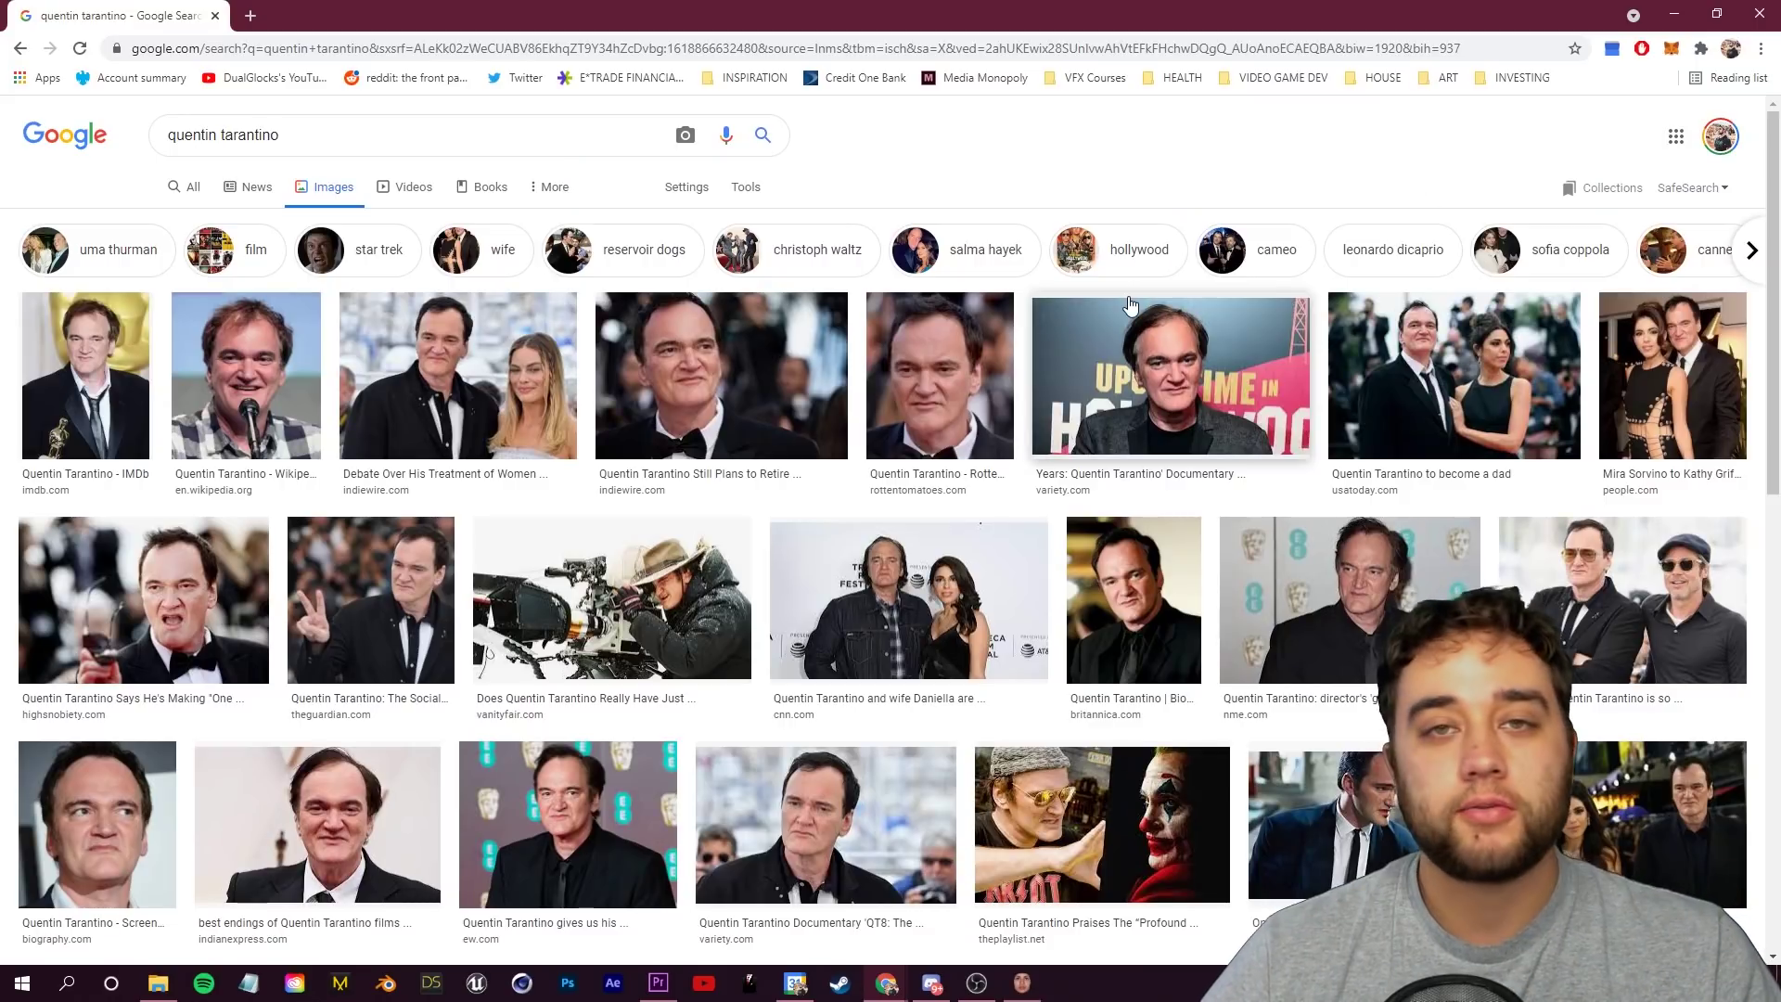
Save the Variety photo of Quentin Tarantino as the JPEG quentin-tarantino in the GUIDE TO 3D CHARACTERS folder.
left_click(1112, 409)
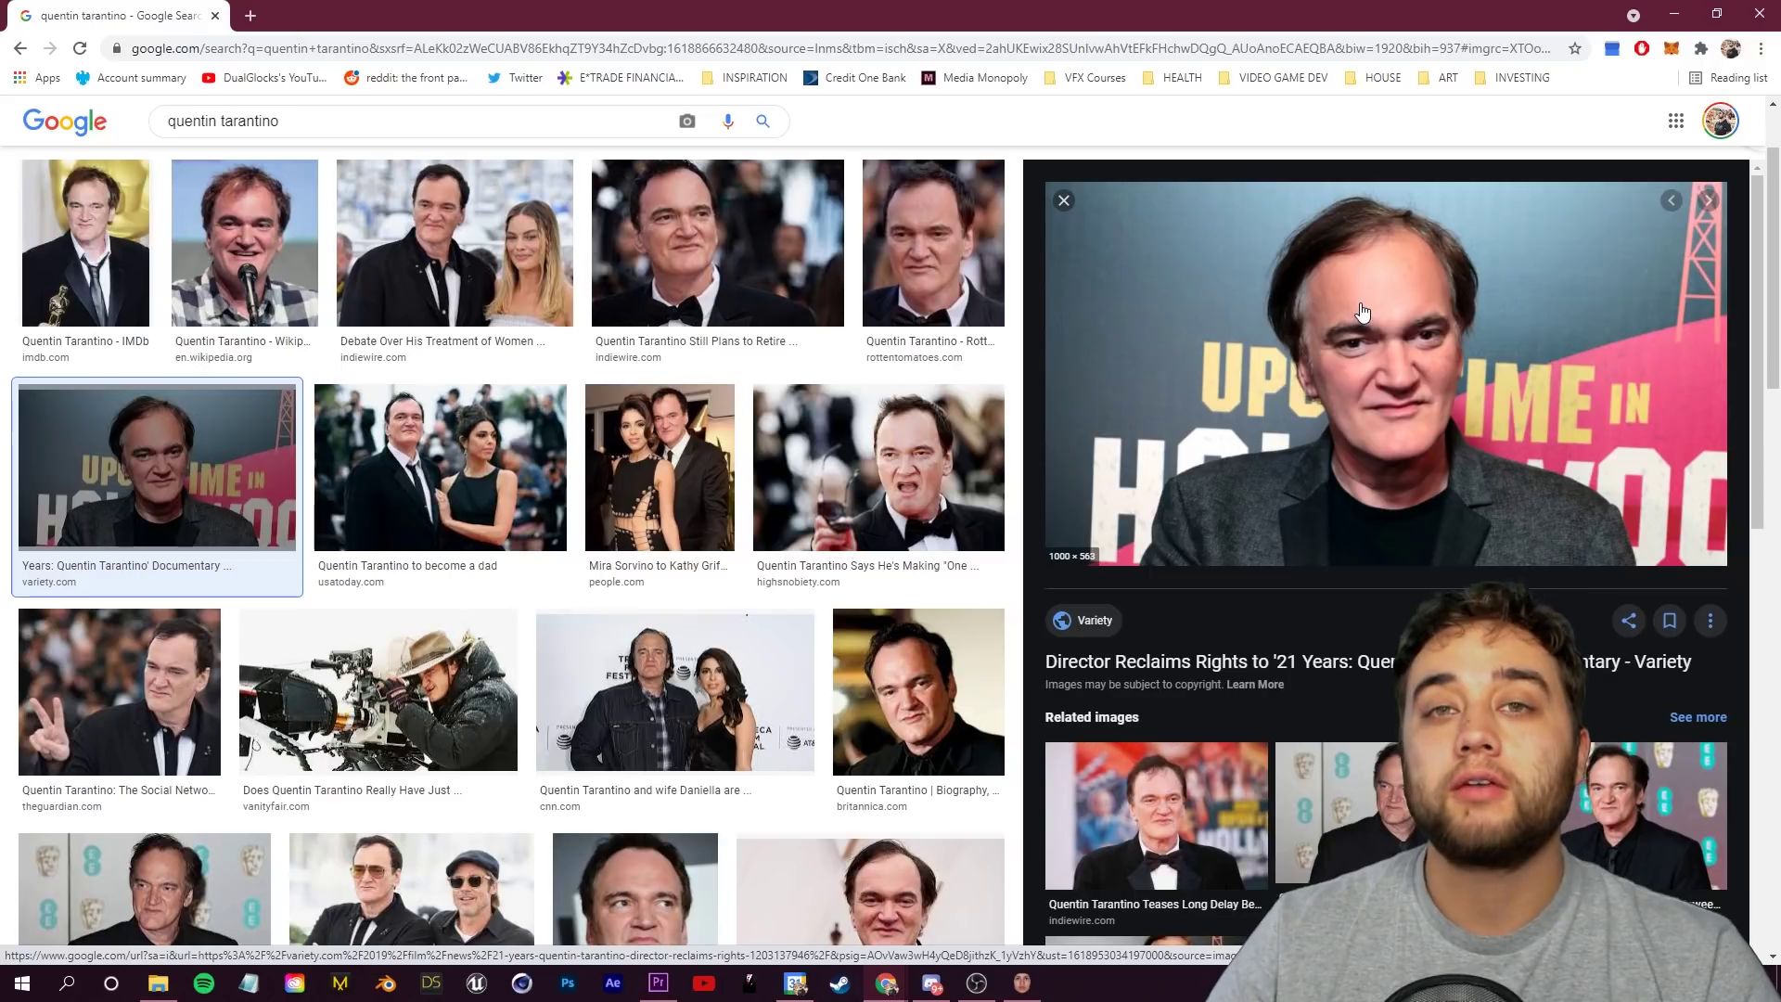
right_click(1382, 355)
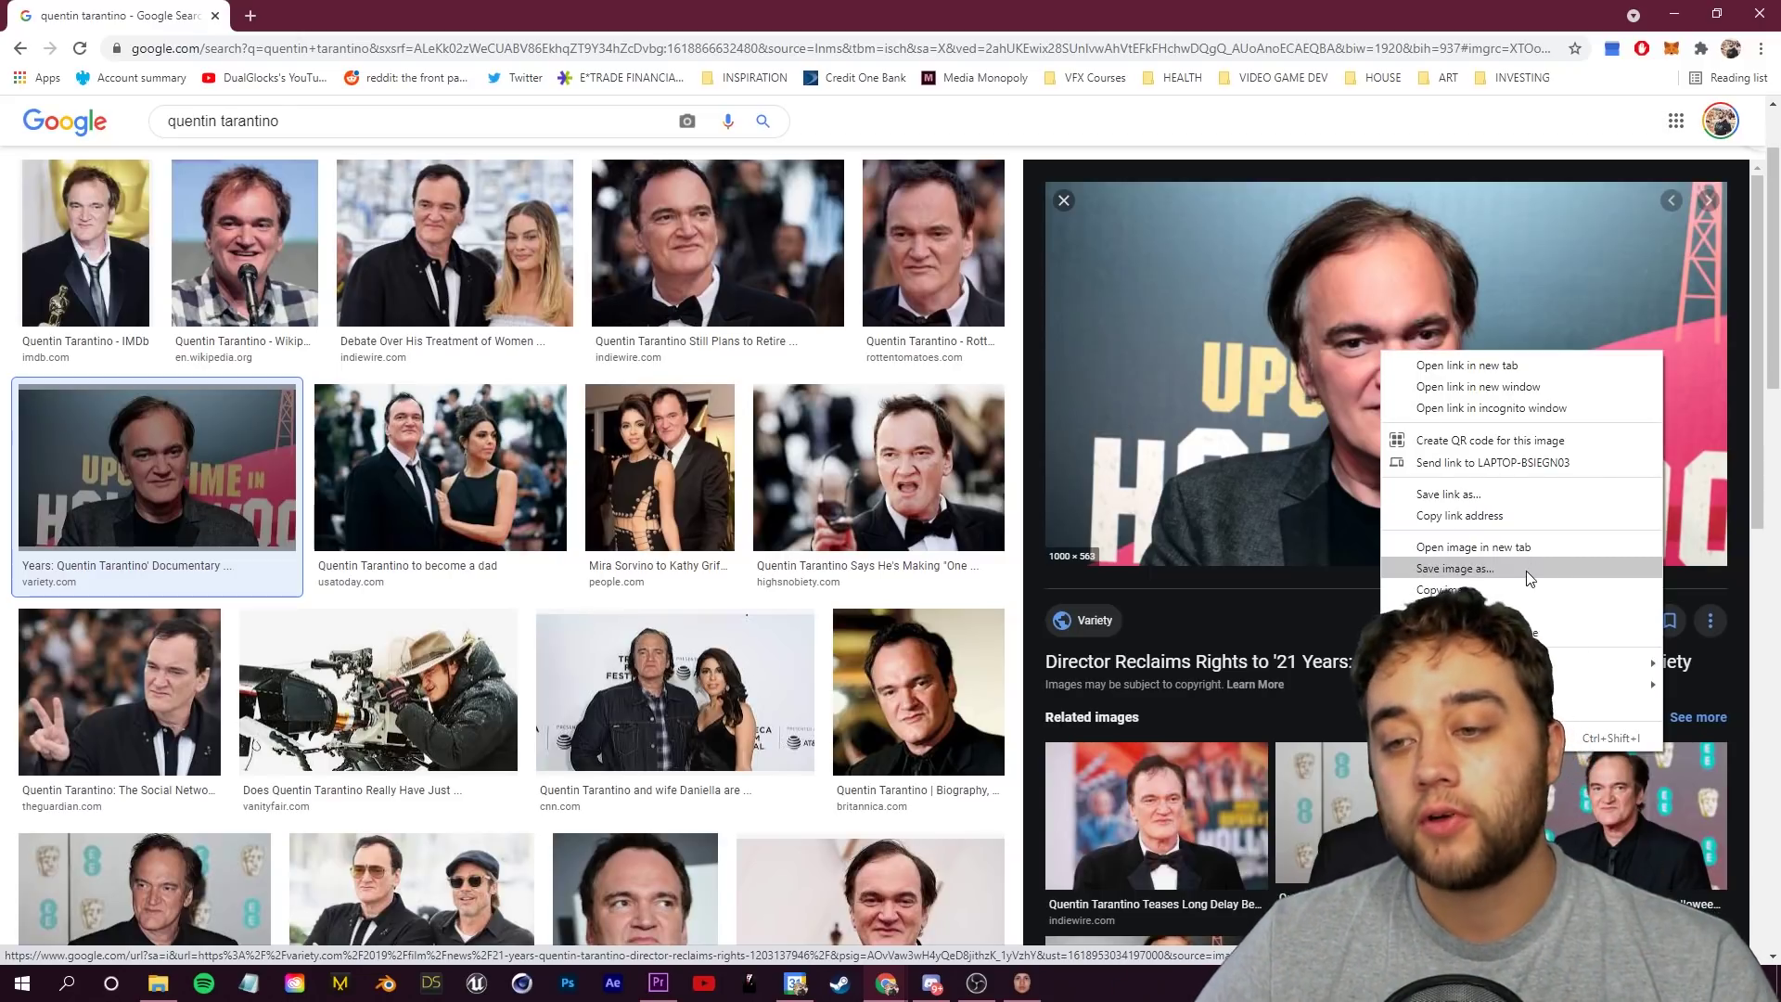
left_click(1454, 568)
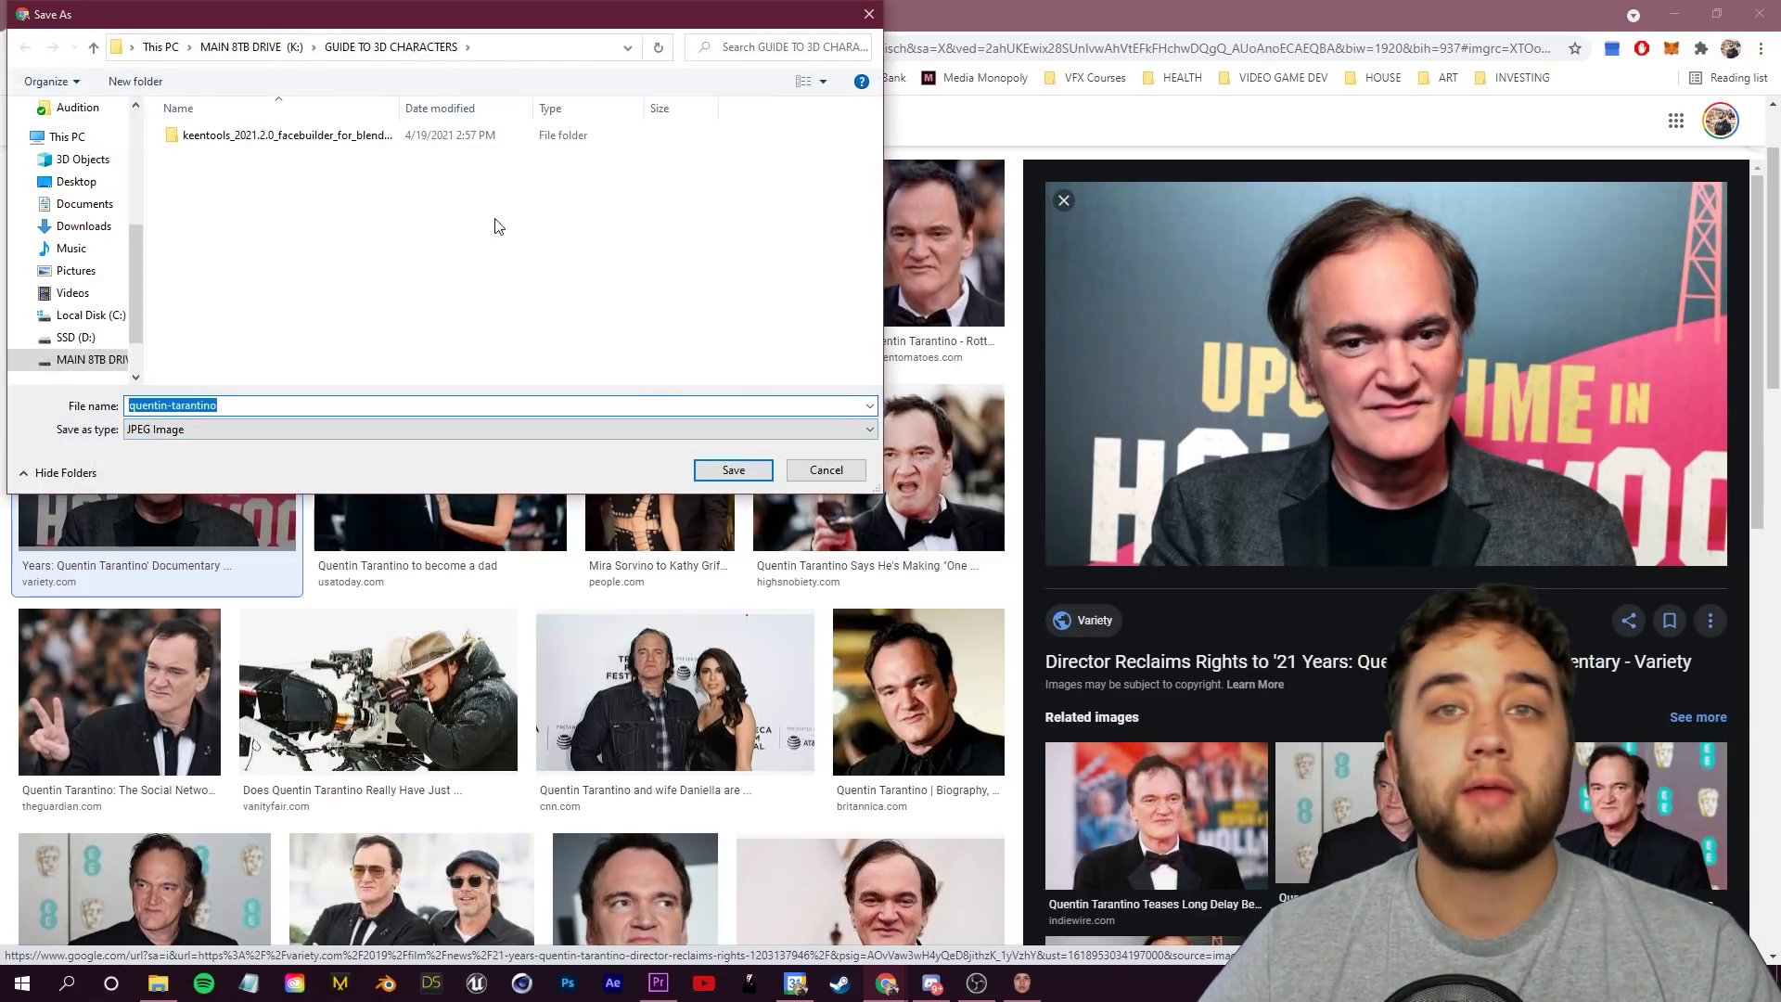
key("Return")
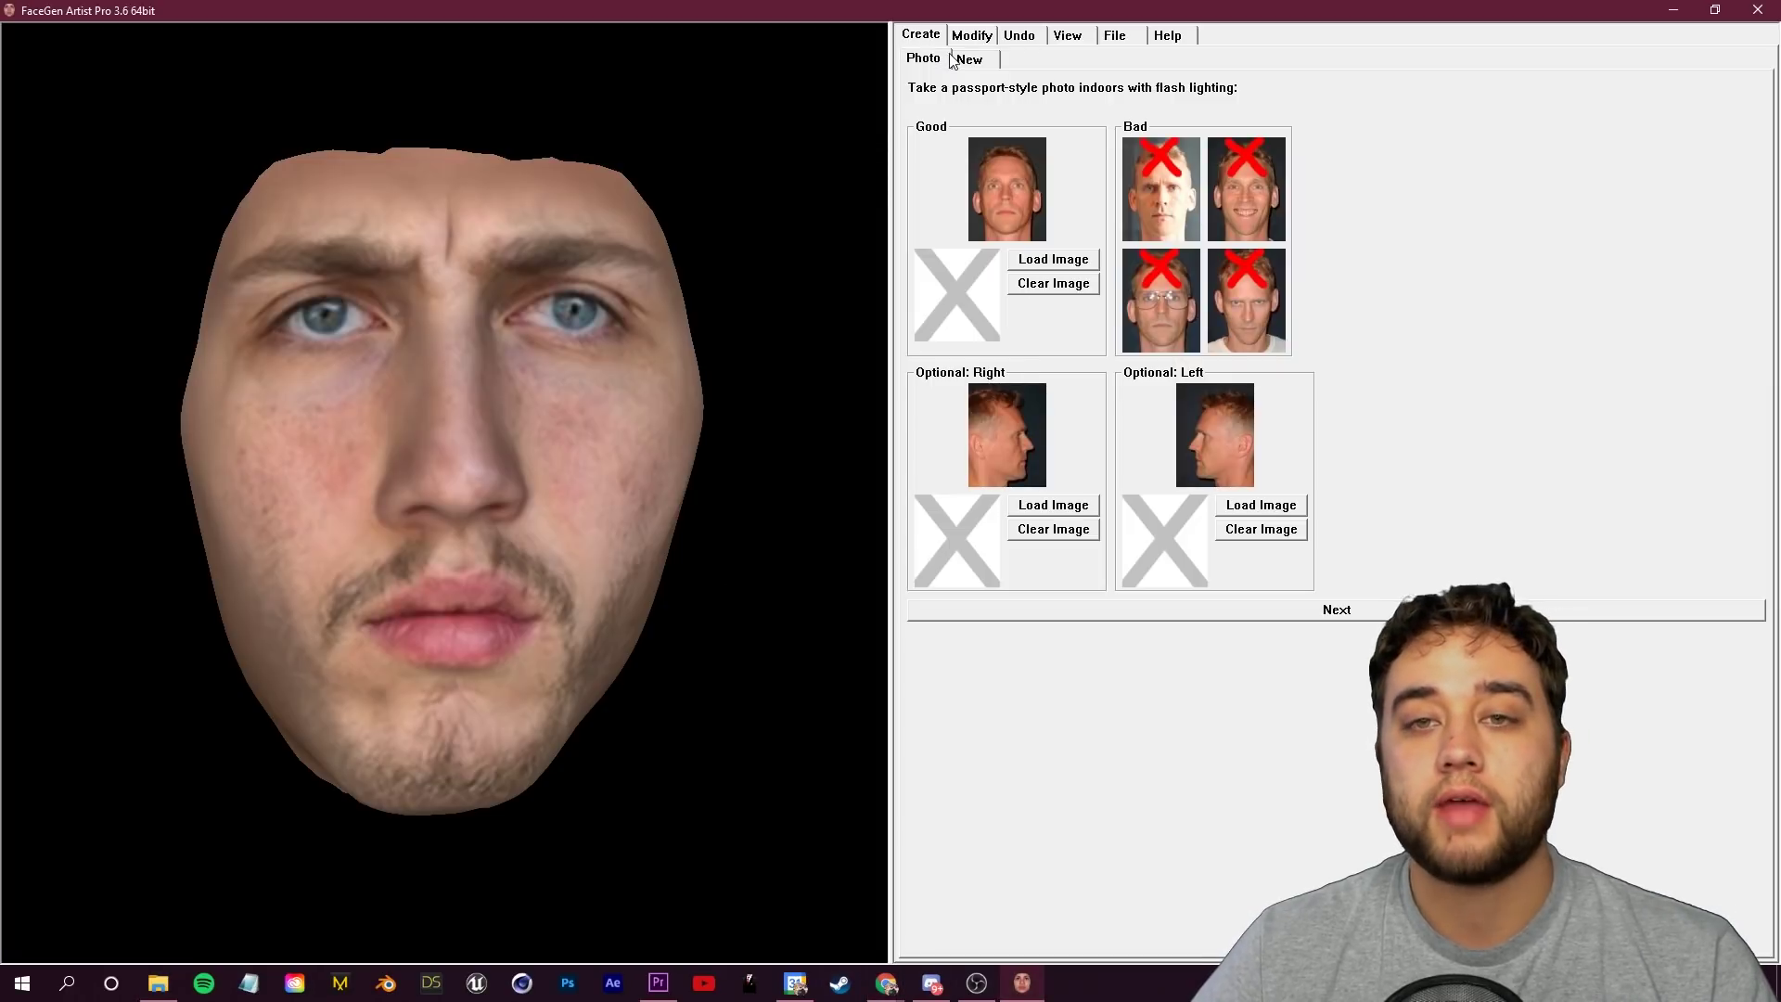
Load the Quentin Tarantino photo as the front image in FaceGen Artist Pro and frame the face for marking.
left_click(1053, 259)
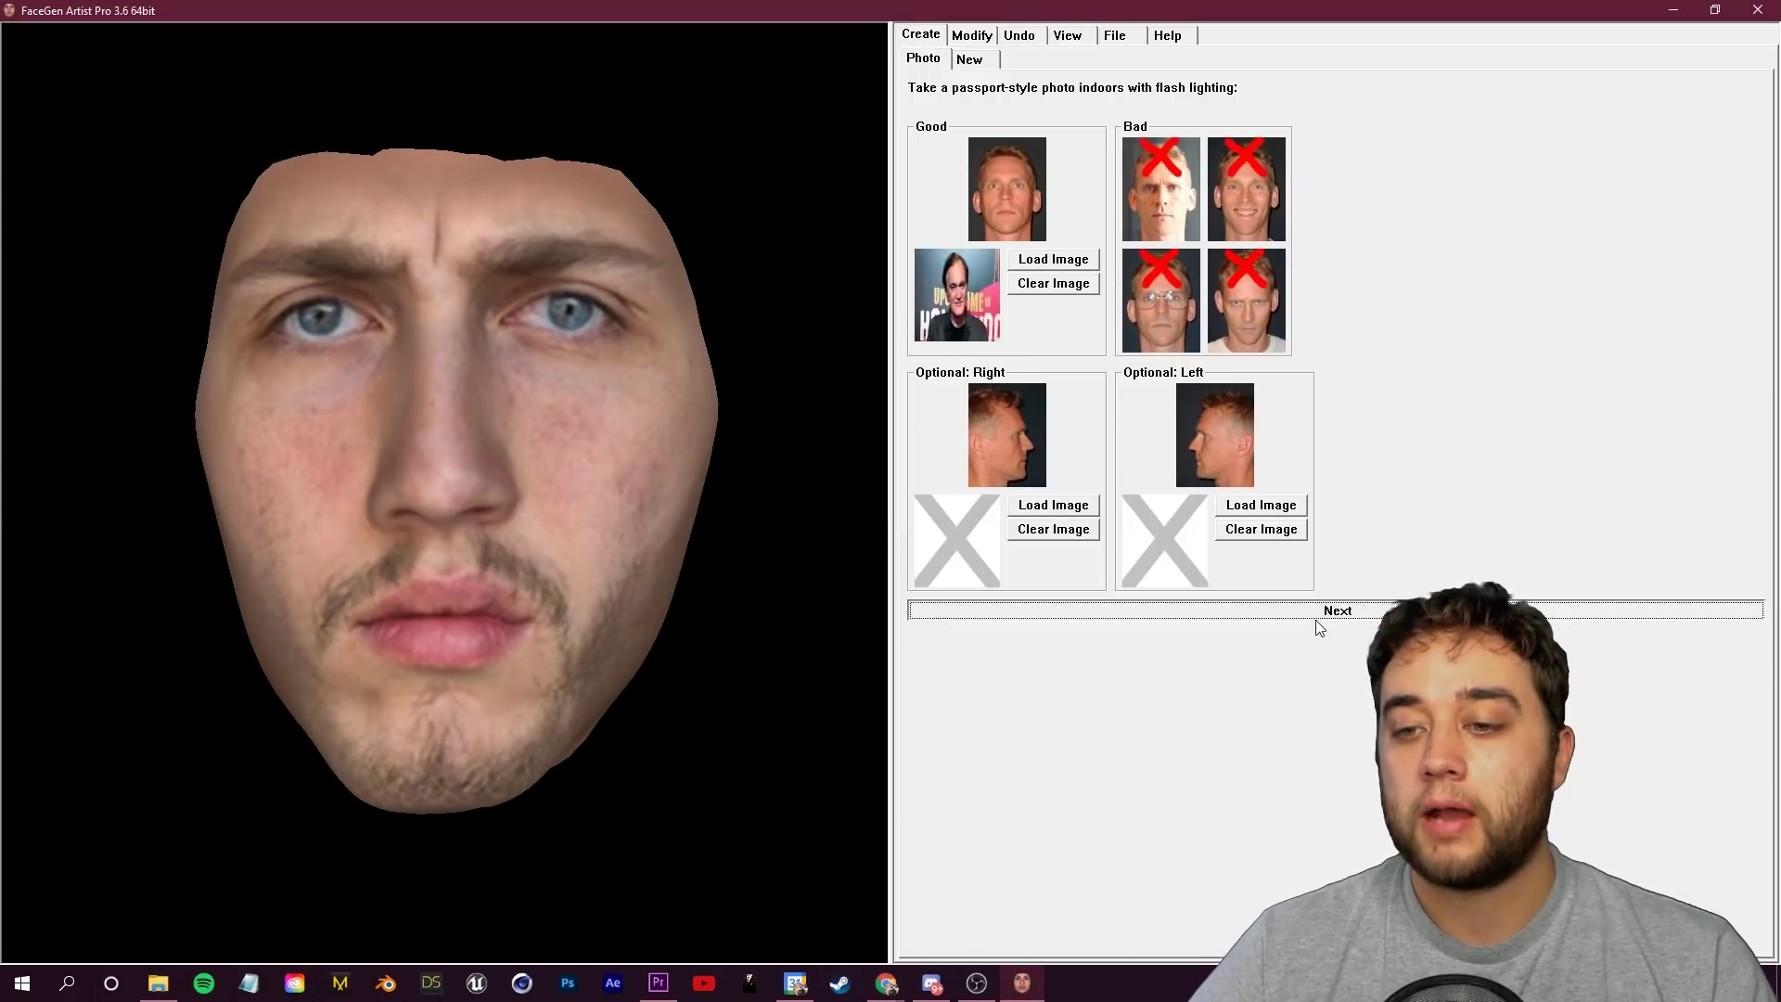
left_click(1316, 612)
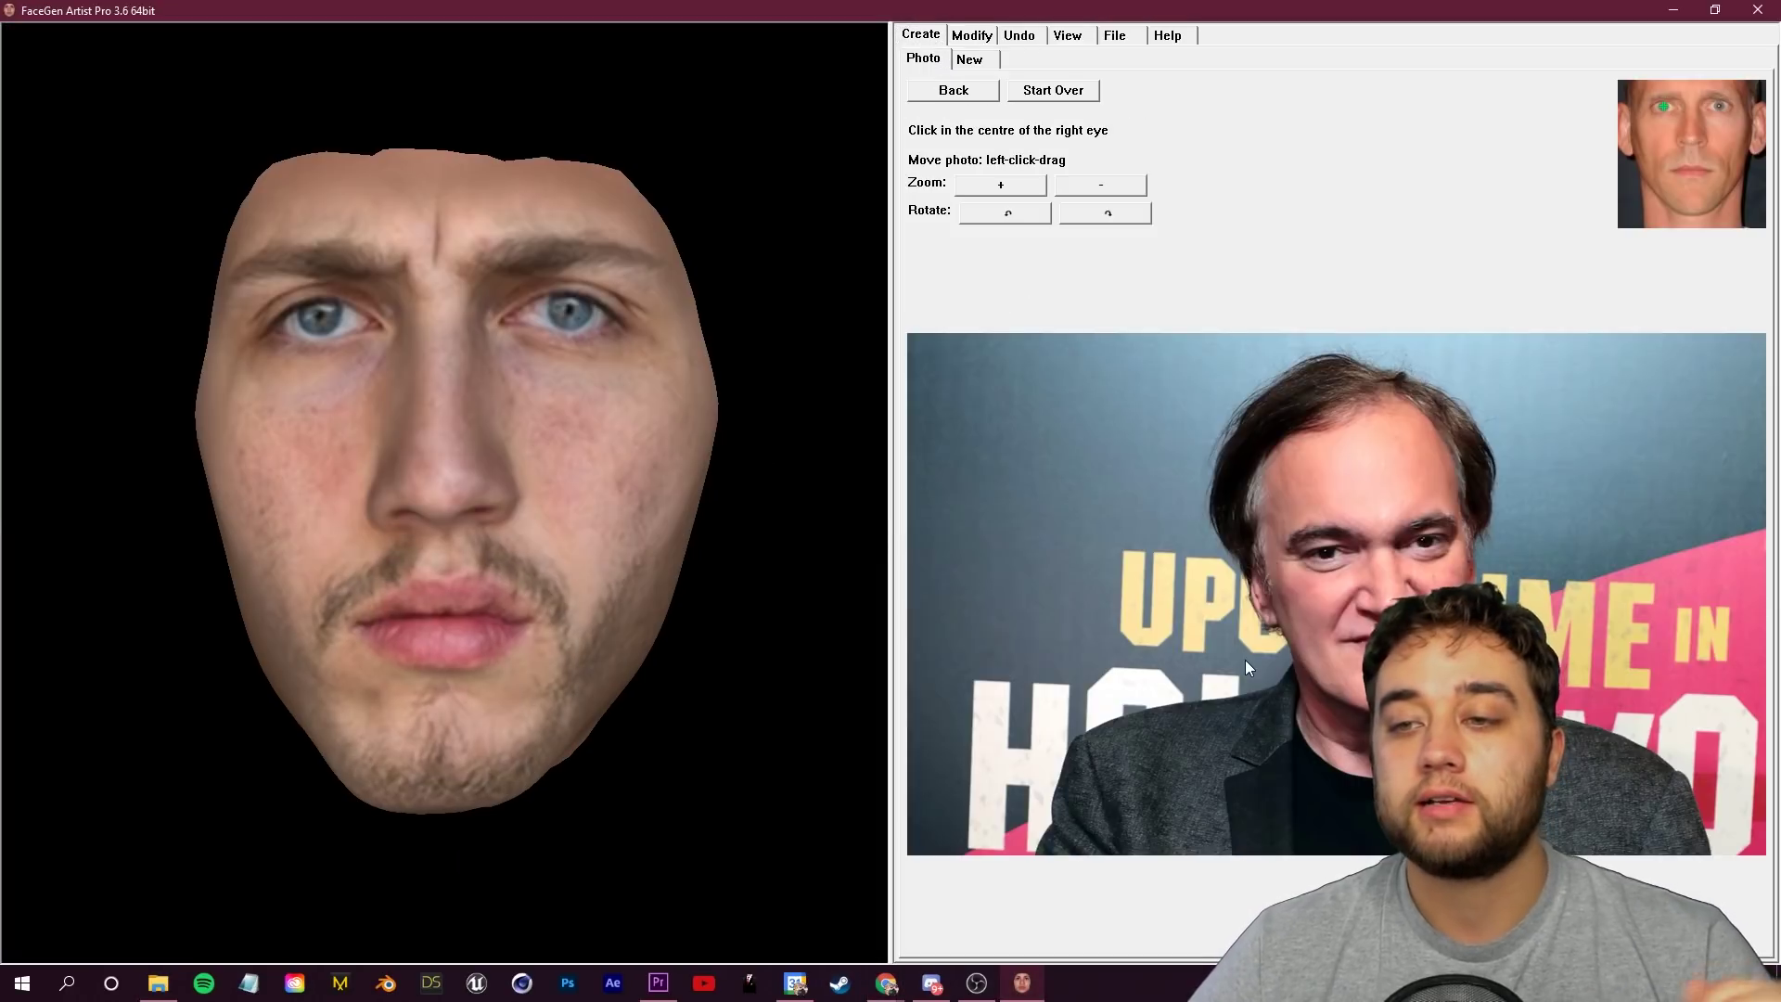
left_click_drag(967, 549, 927, 527)
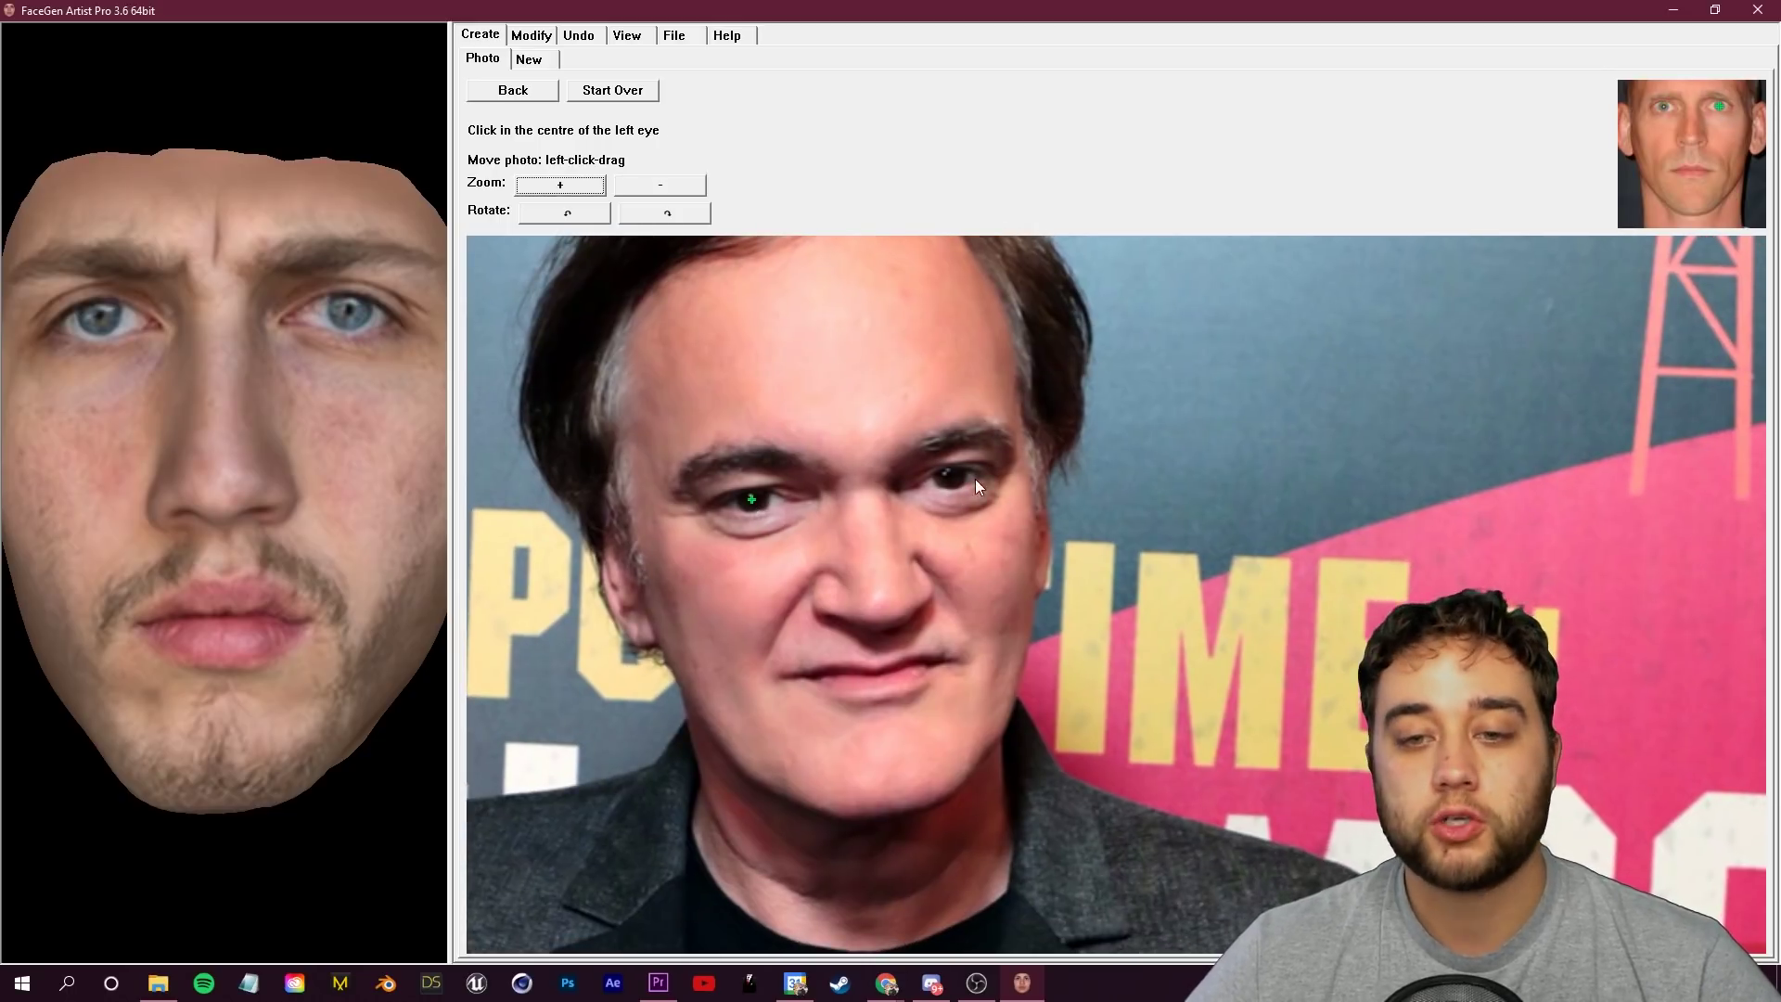
Mark the facial feature points on the front photo and create the 3D face from it.
left_click(810, 613)
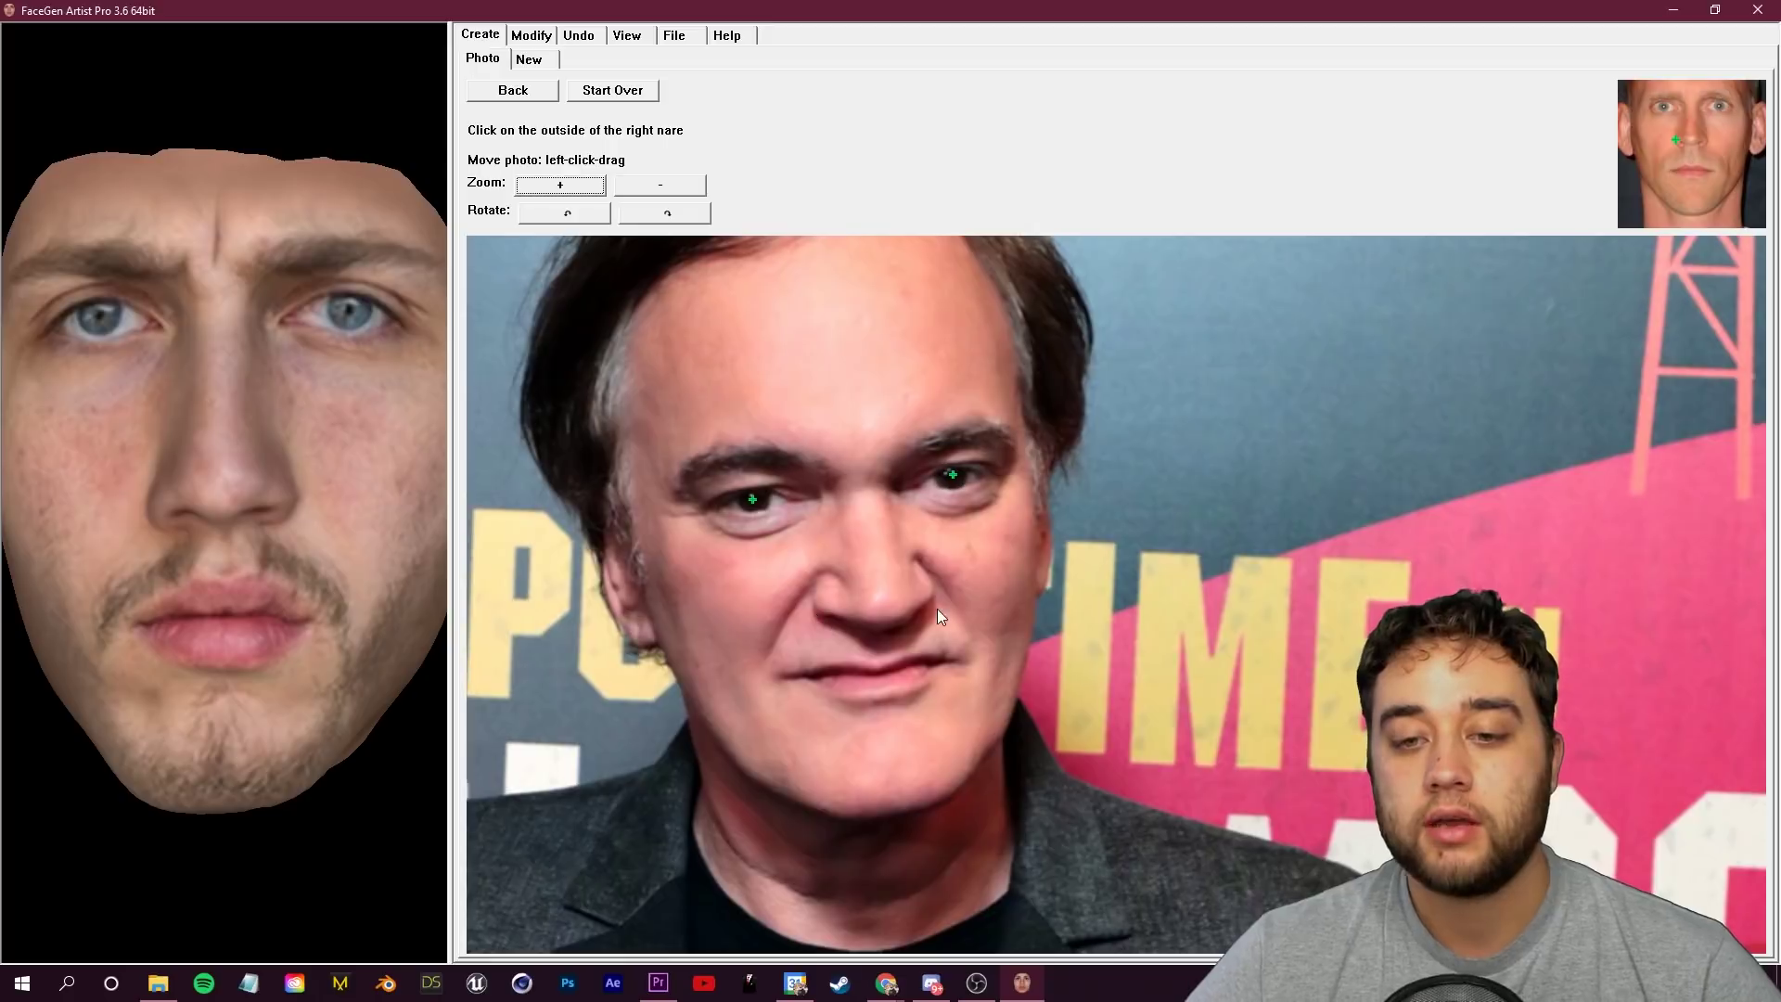
left_click(932, 593)
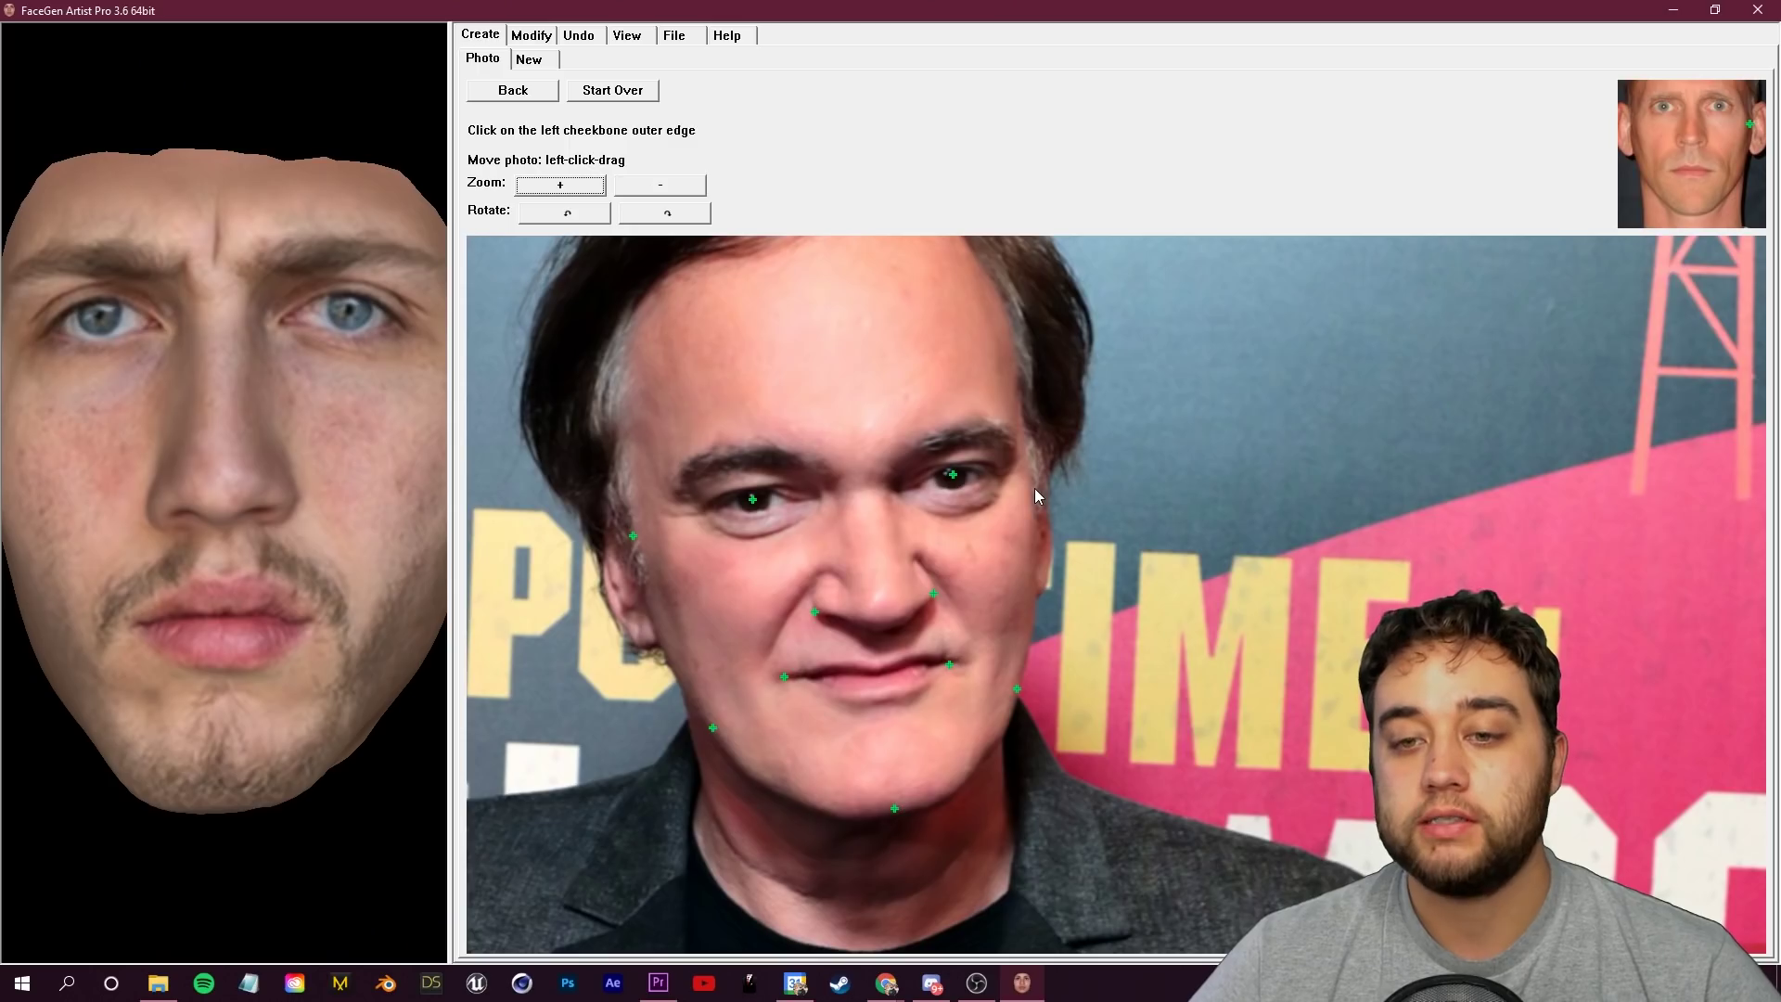
left_click(1114, 278)
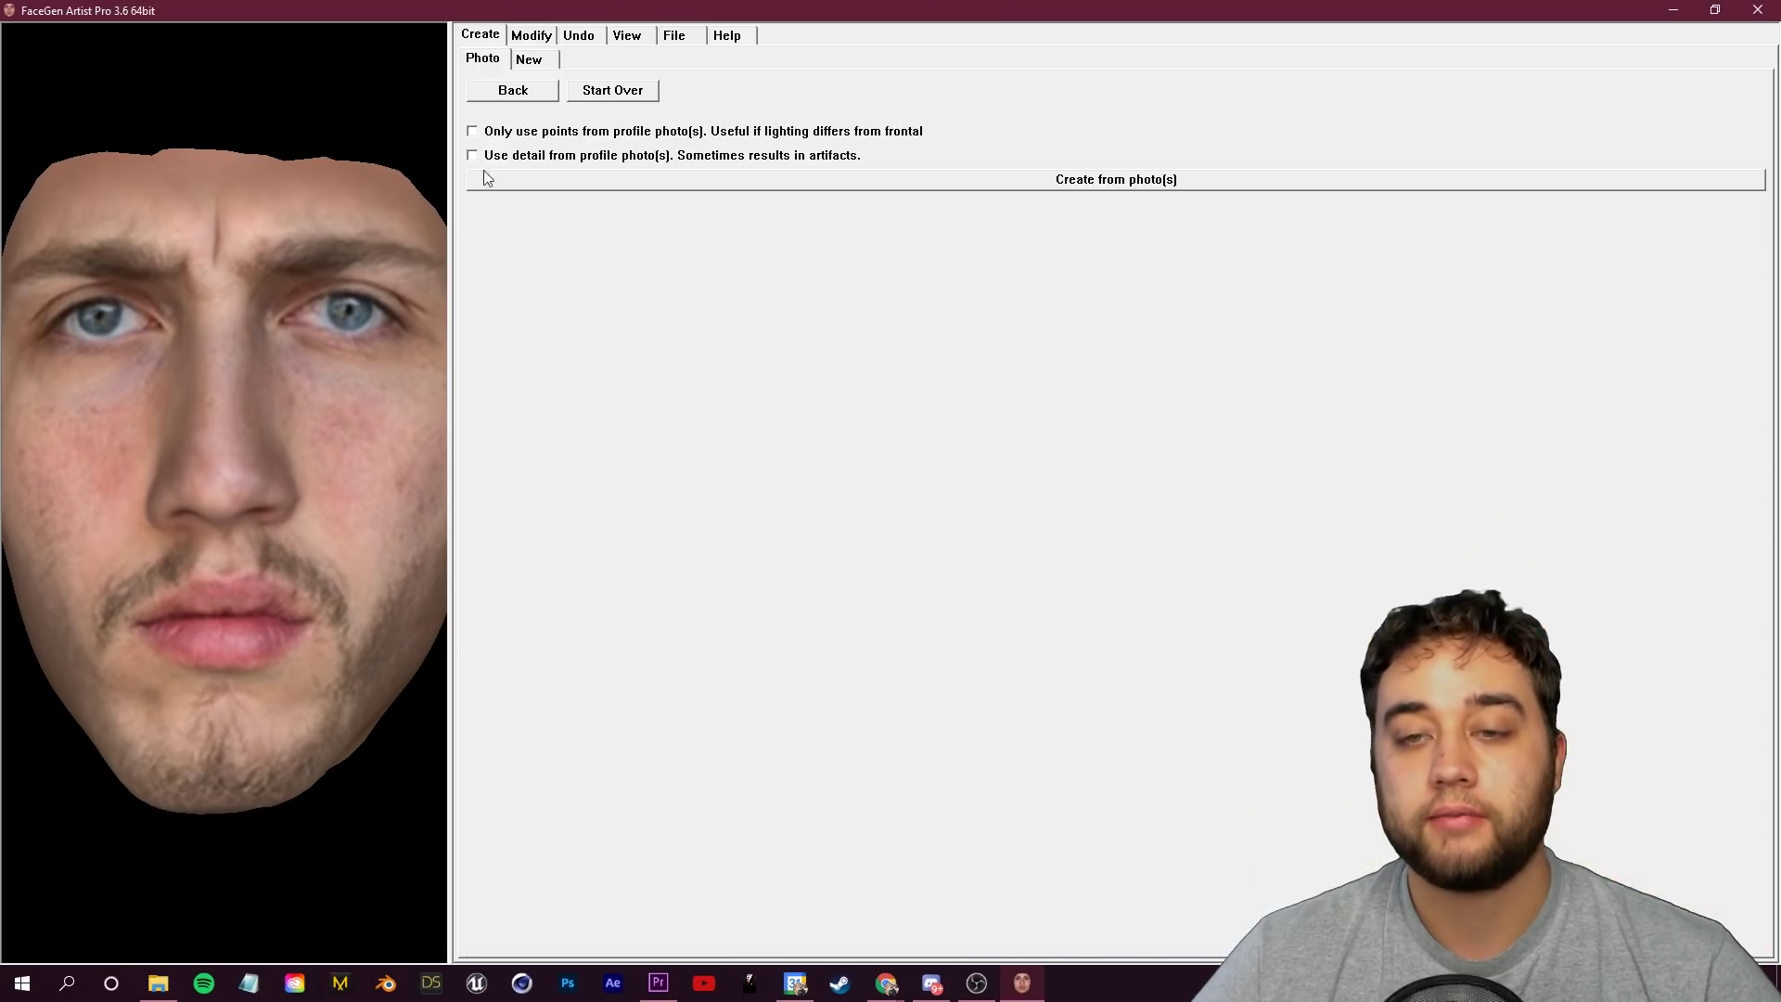
left_click(1087, 184)
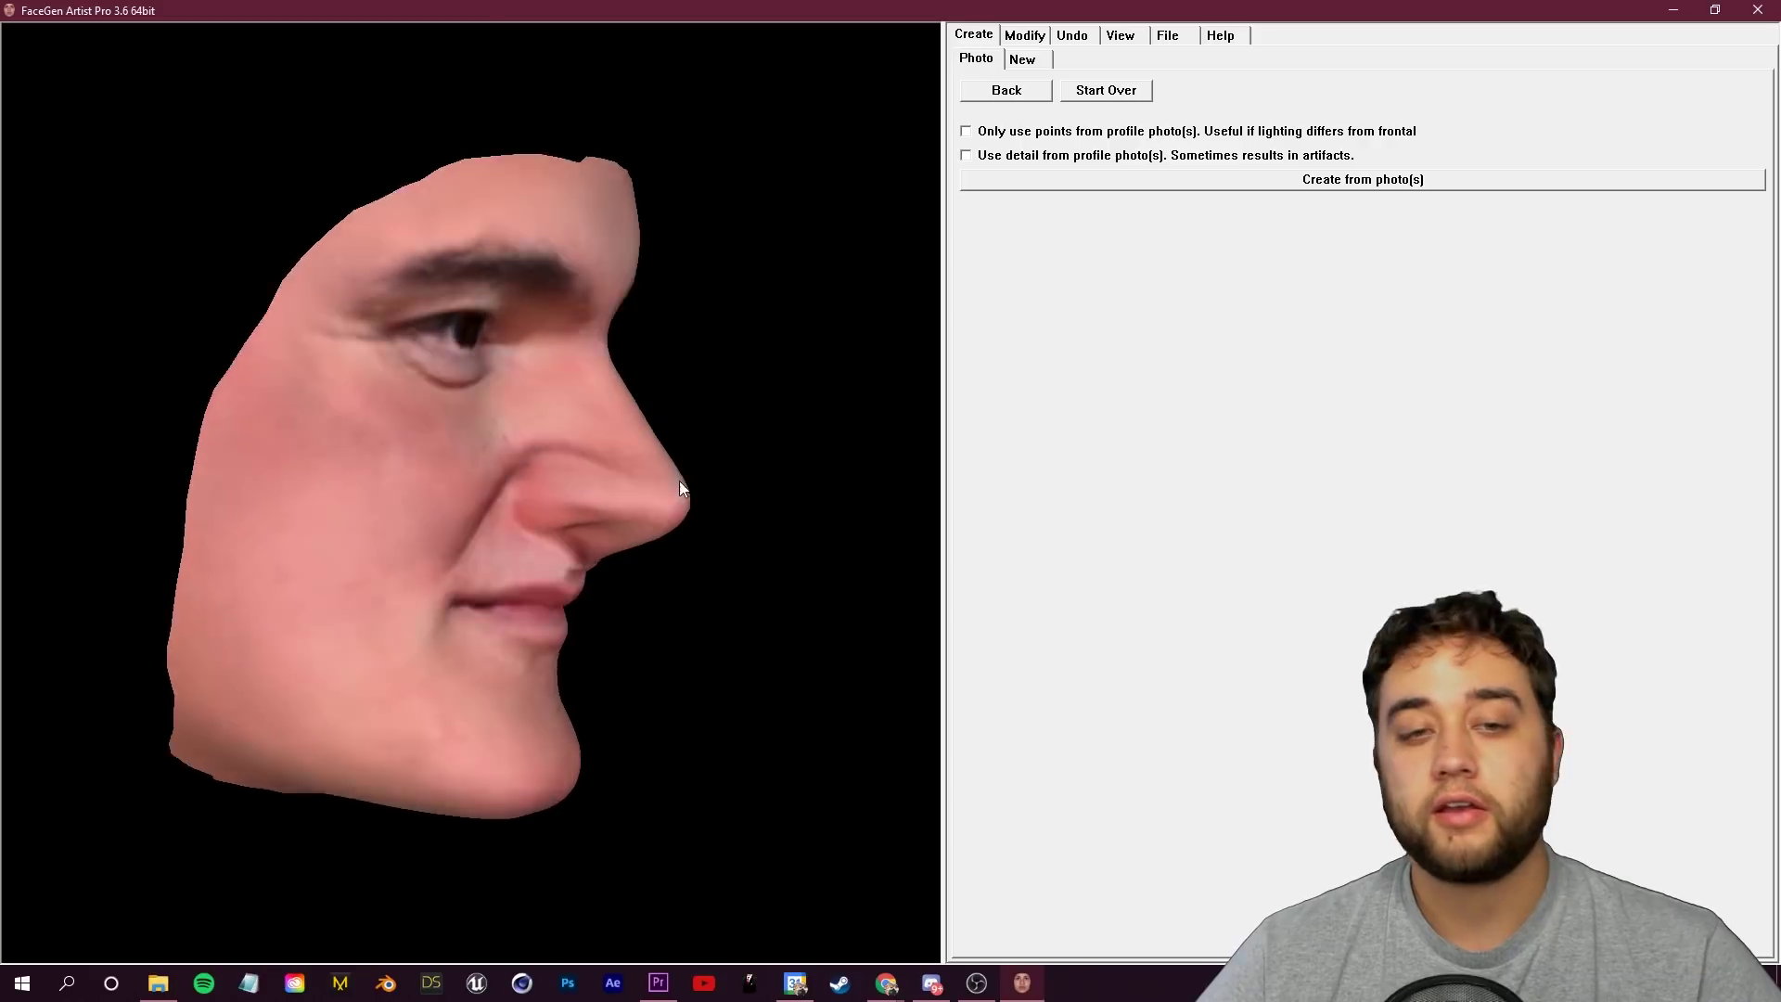
Flatten the face's nose by setting the Nose - flat / pointed shape control to -1.50.
left_click_drag(679, 481, 477, 488)
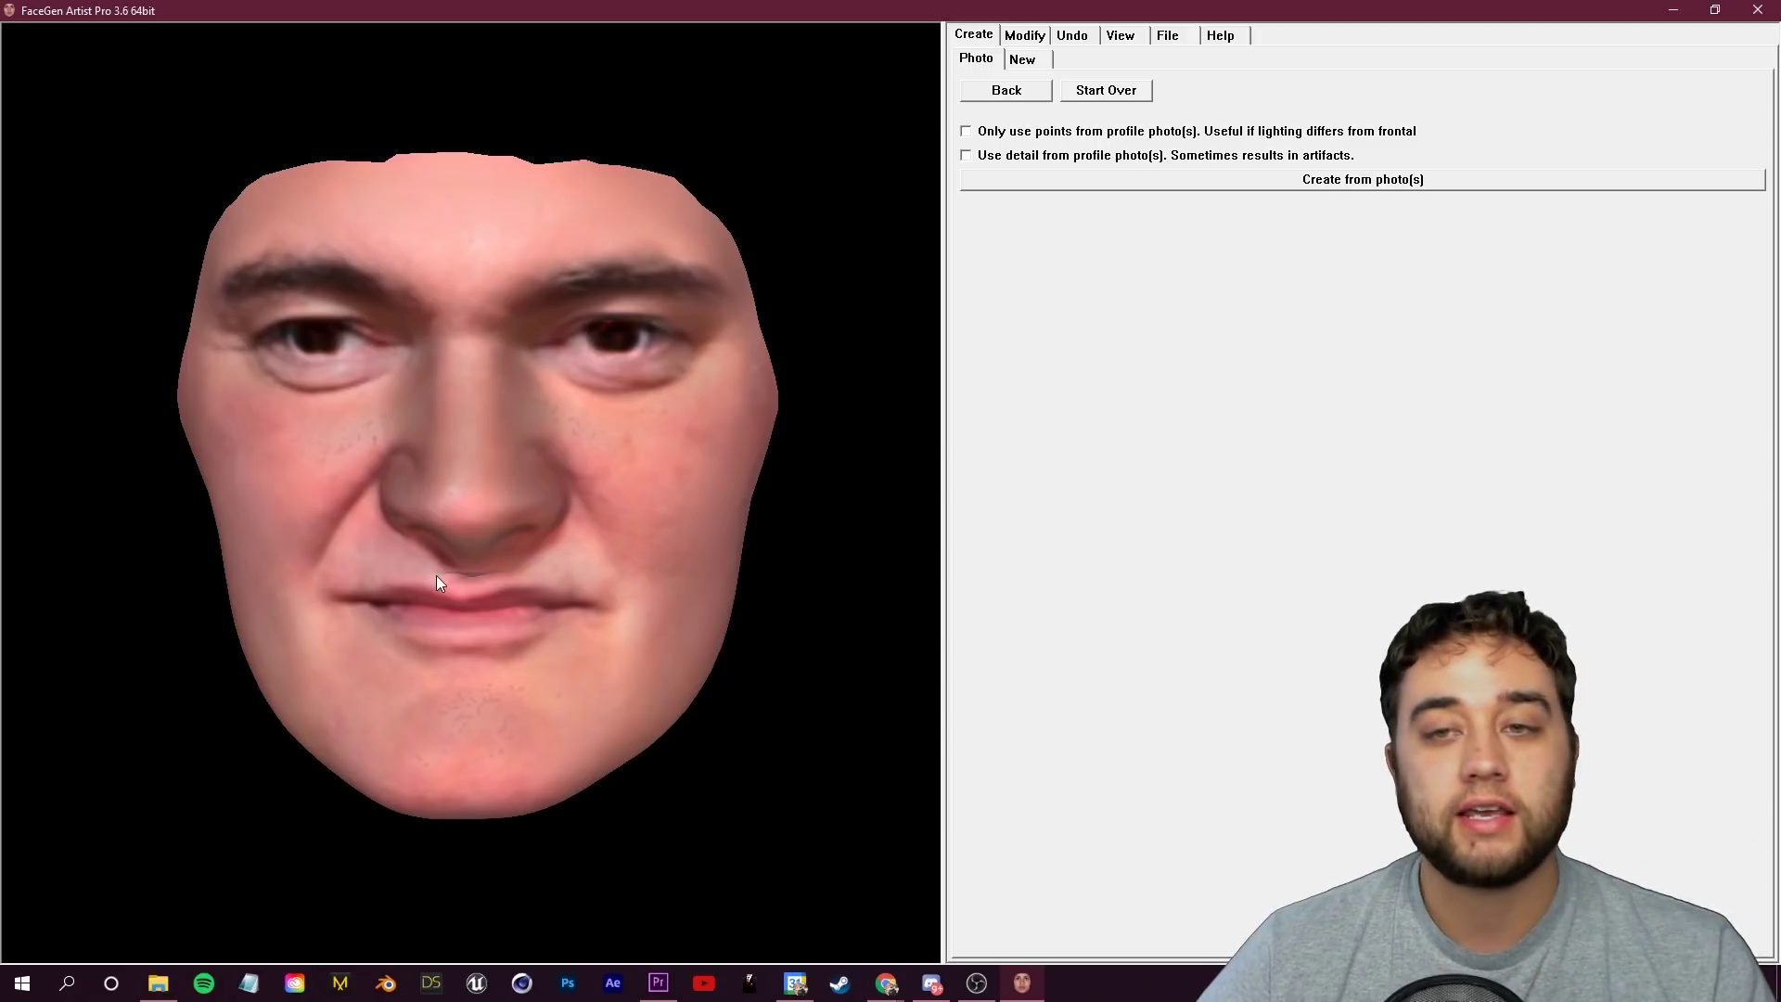
left_click(1020, 36)
left_click_drag(829, 228, 351, 323)
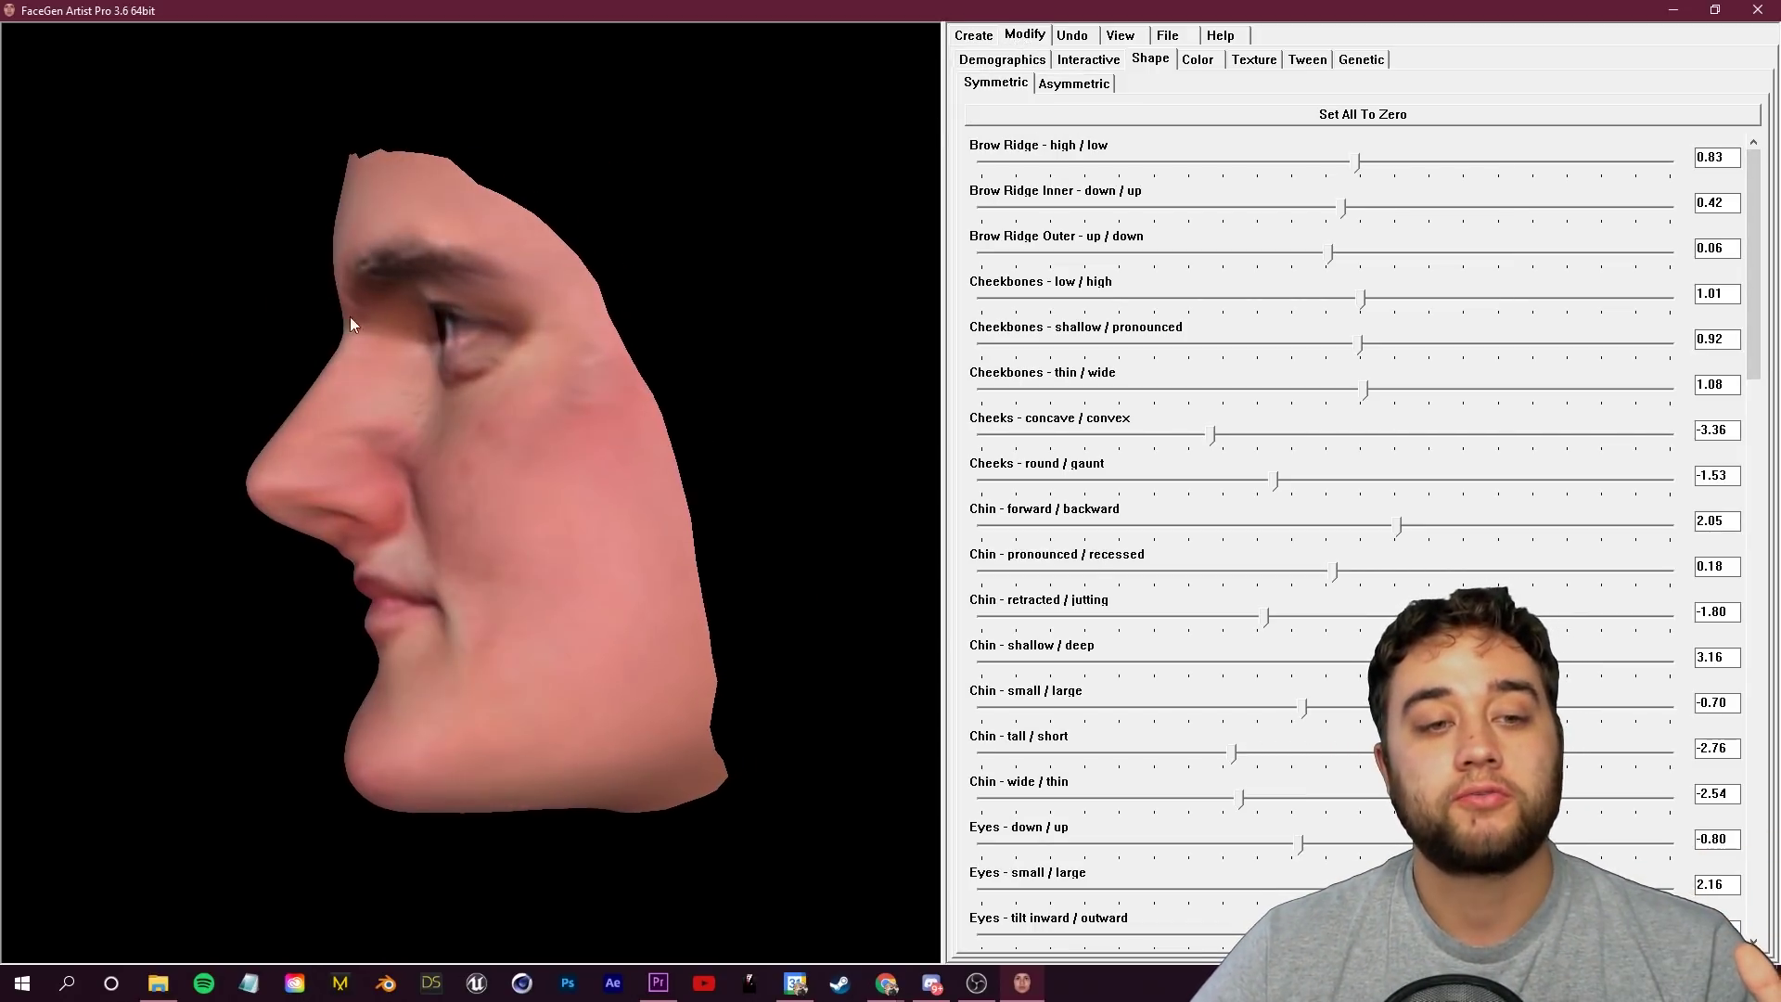
left_click_drag(1753, 290, 1753, 784)
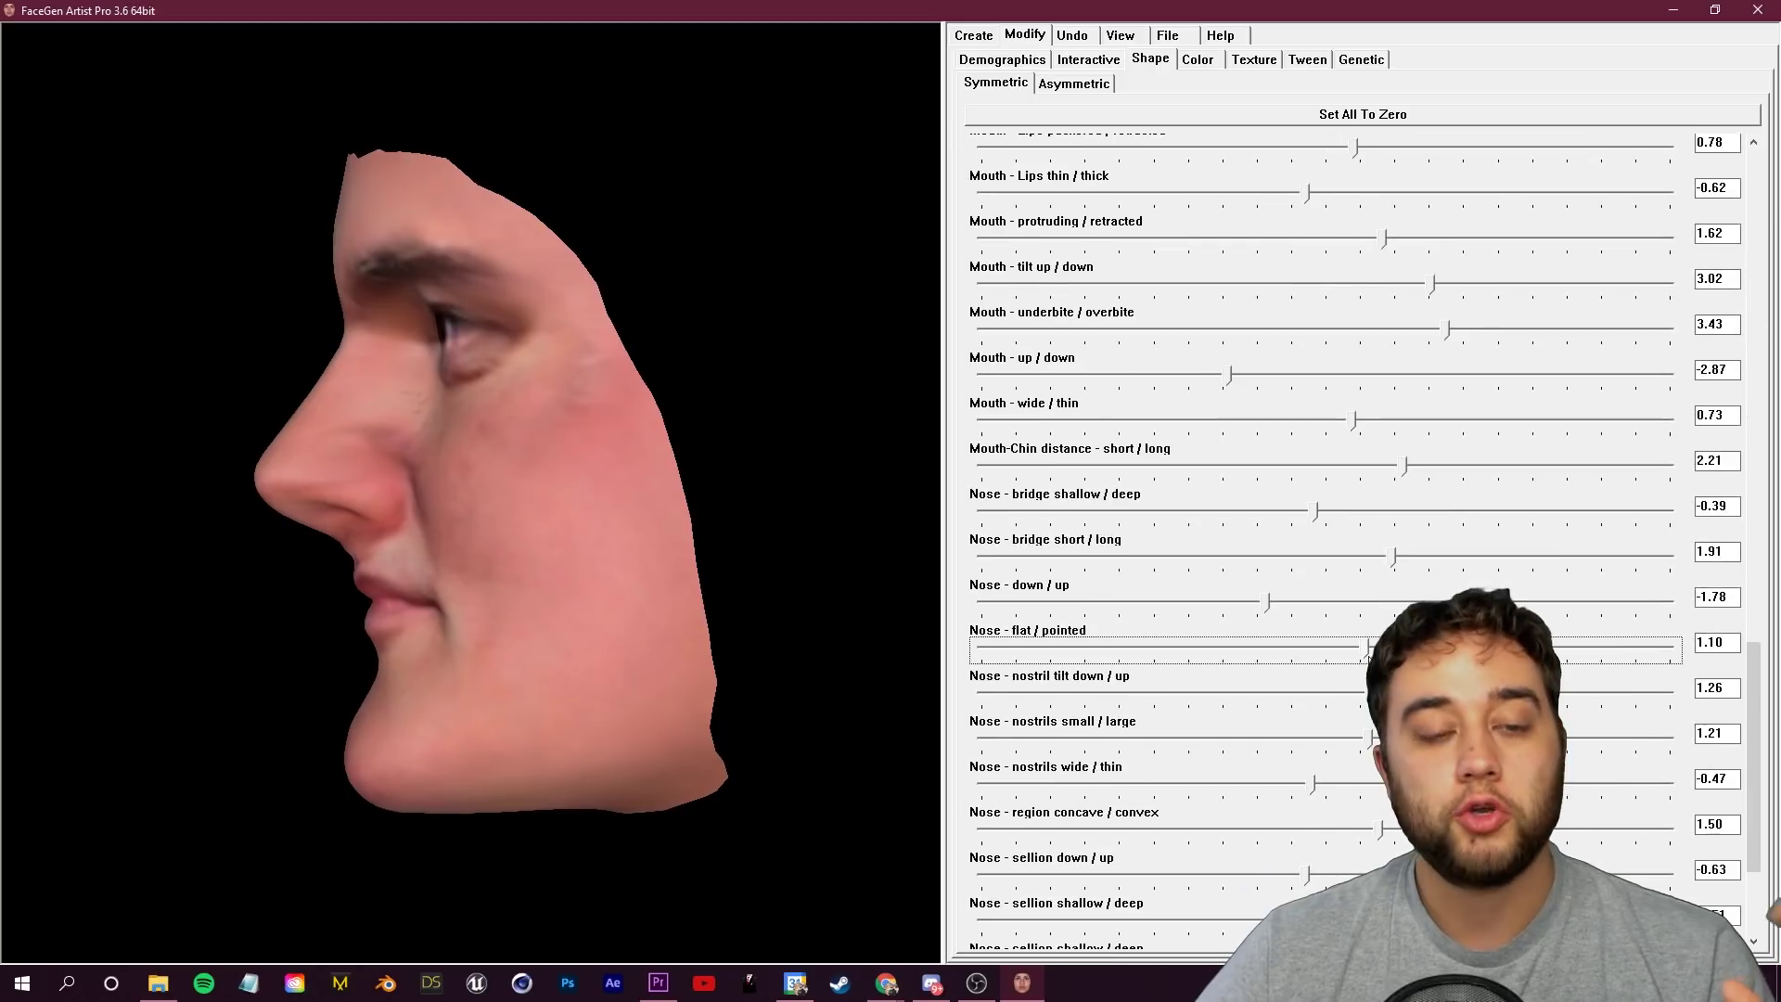
left_click_drag(739, 525, 787, 497)
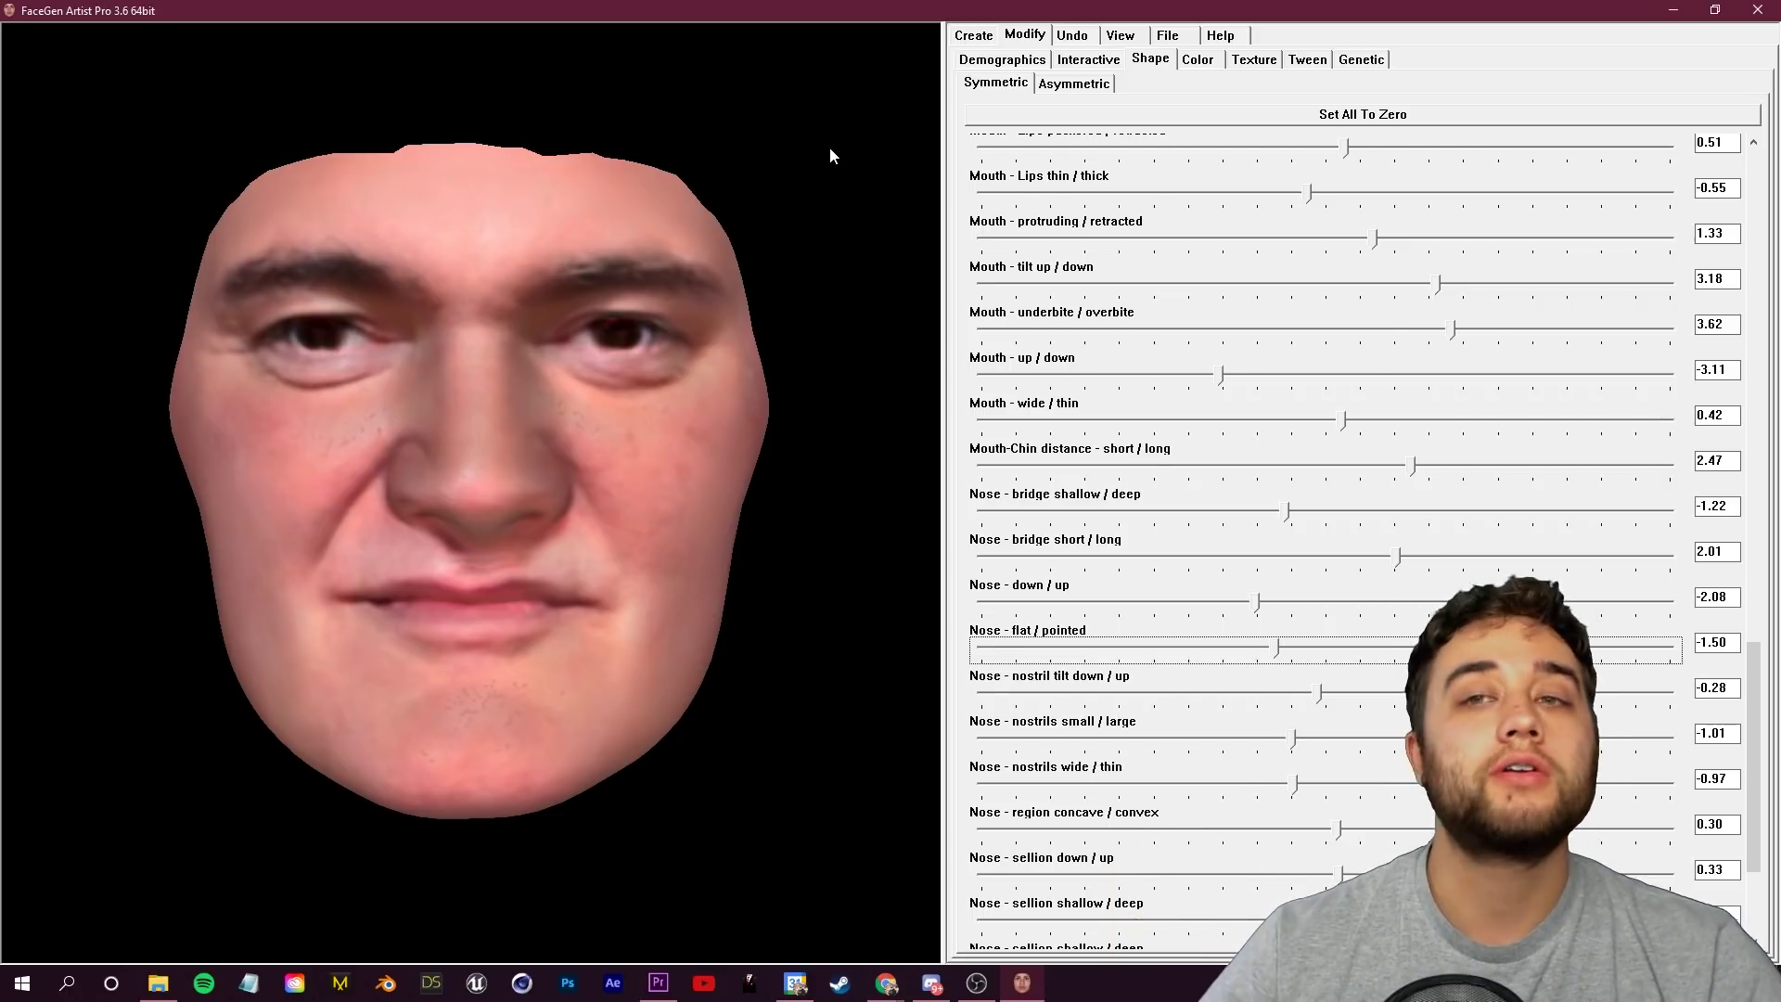
Open the face export options, and browse the Daz 3D homepage and its store listings.
left_click(1145, 55)
left_click(1169, 36)
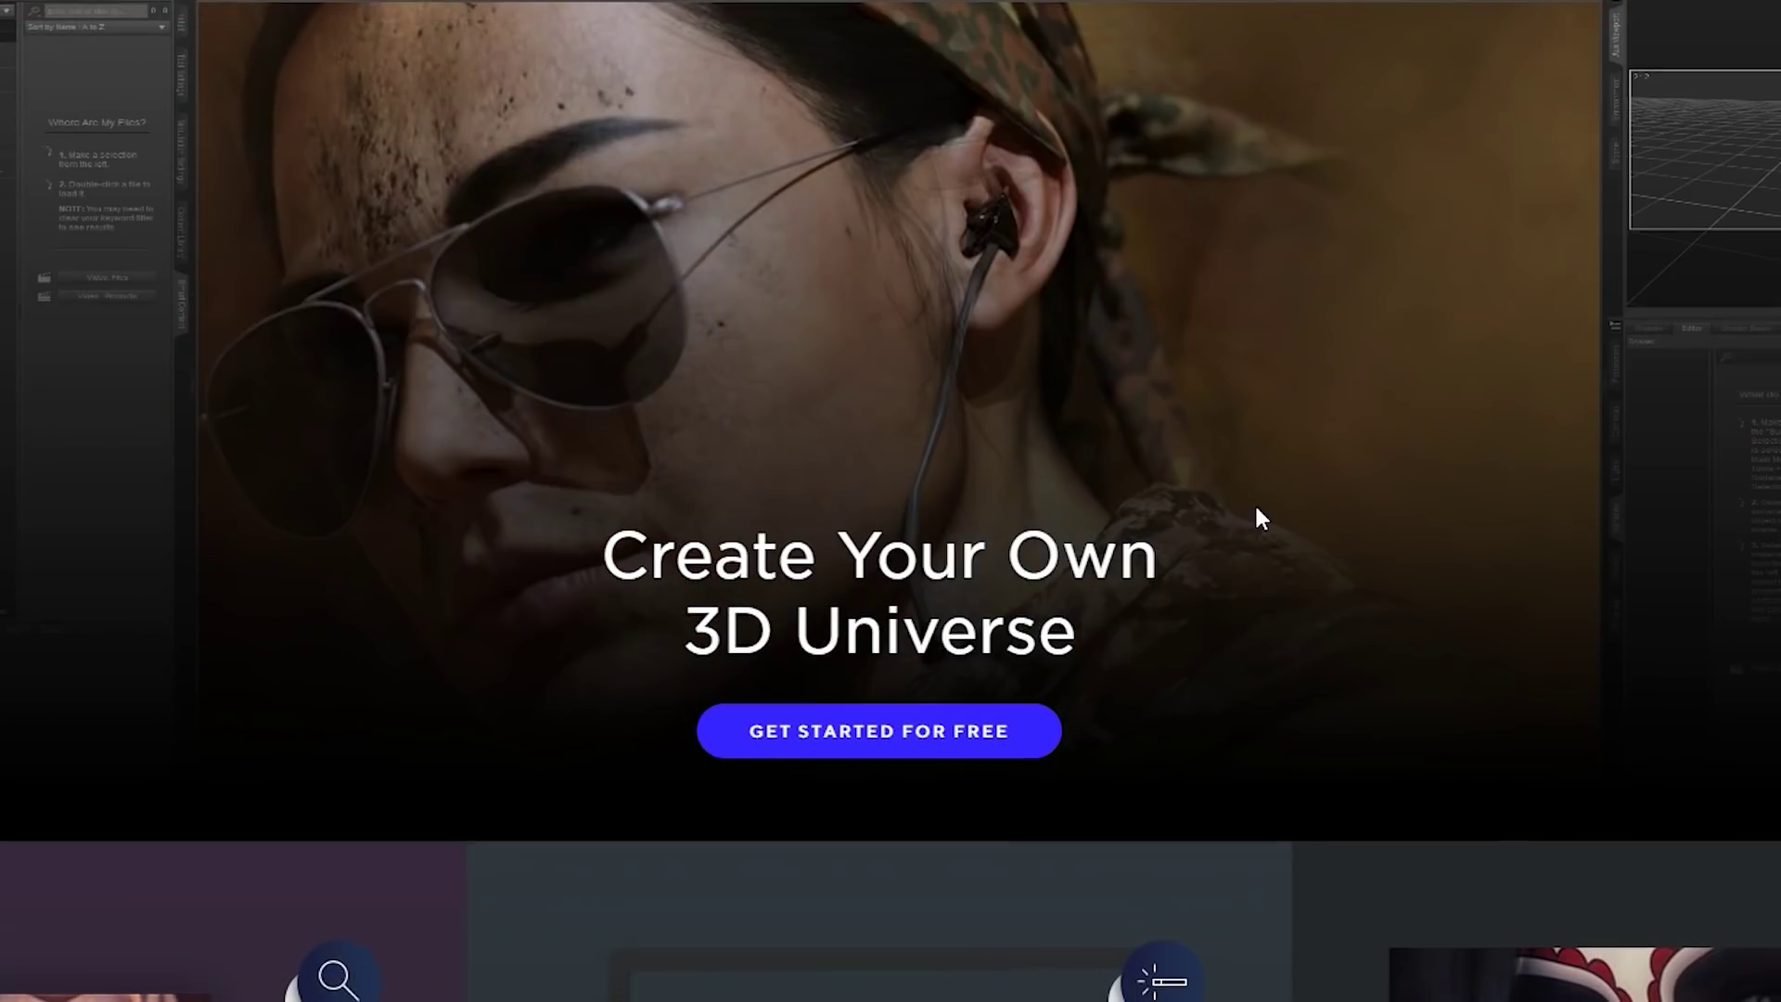
scroll(1256, 509, "down", 4)
scroll(1256, 483, "down", 5)
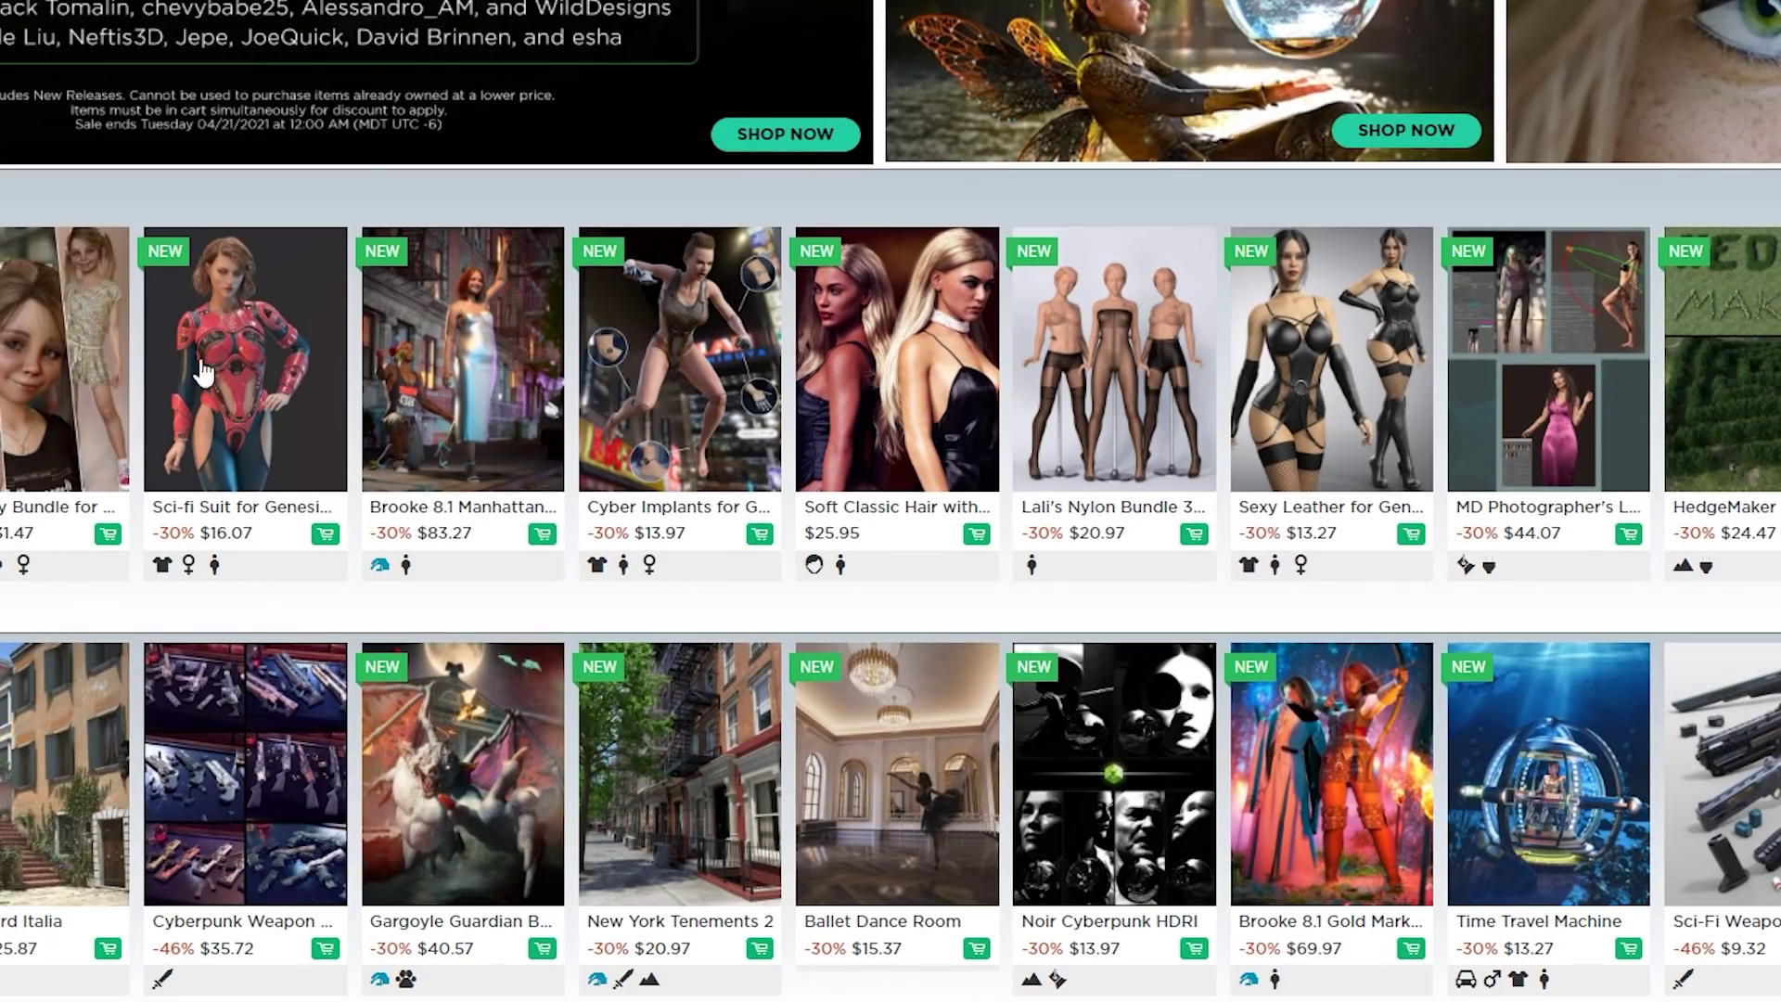
scroll(867, 541, "down", 5)
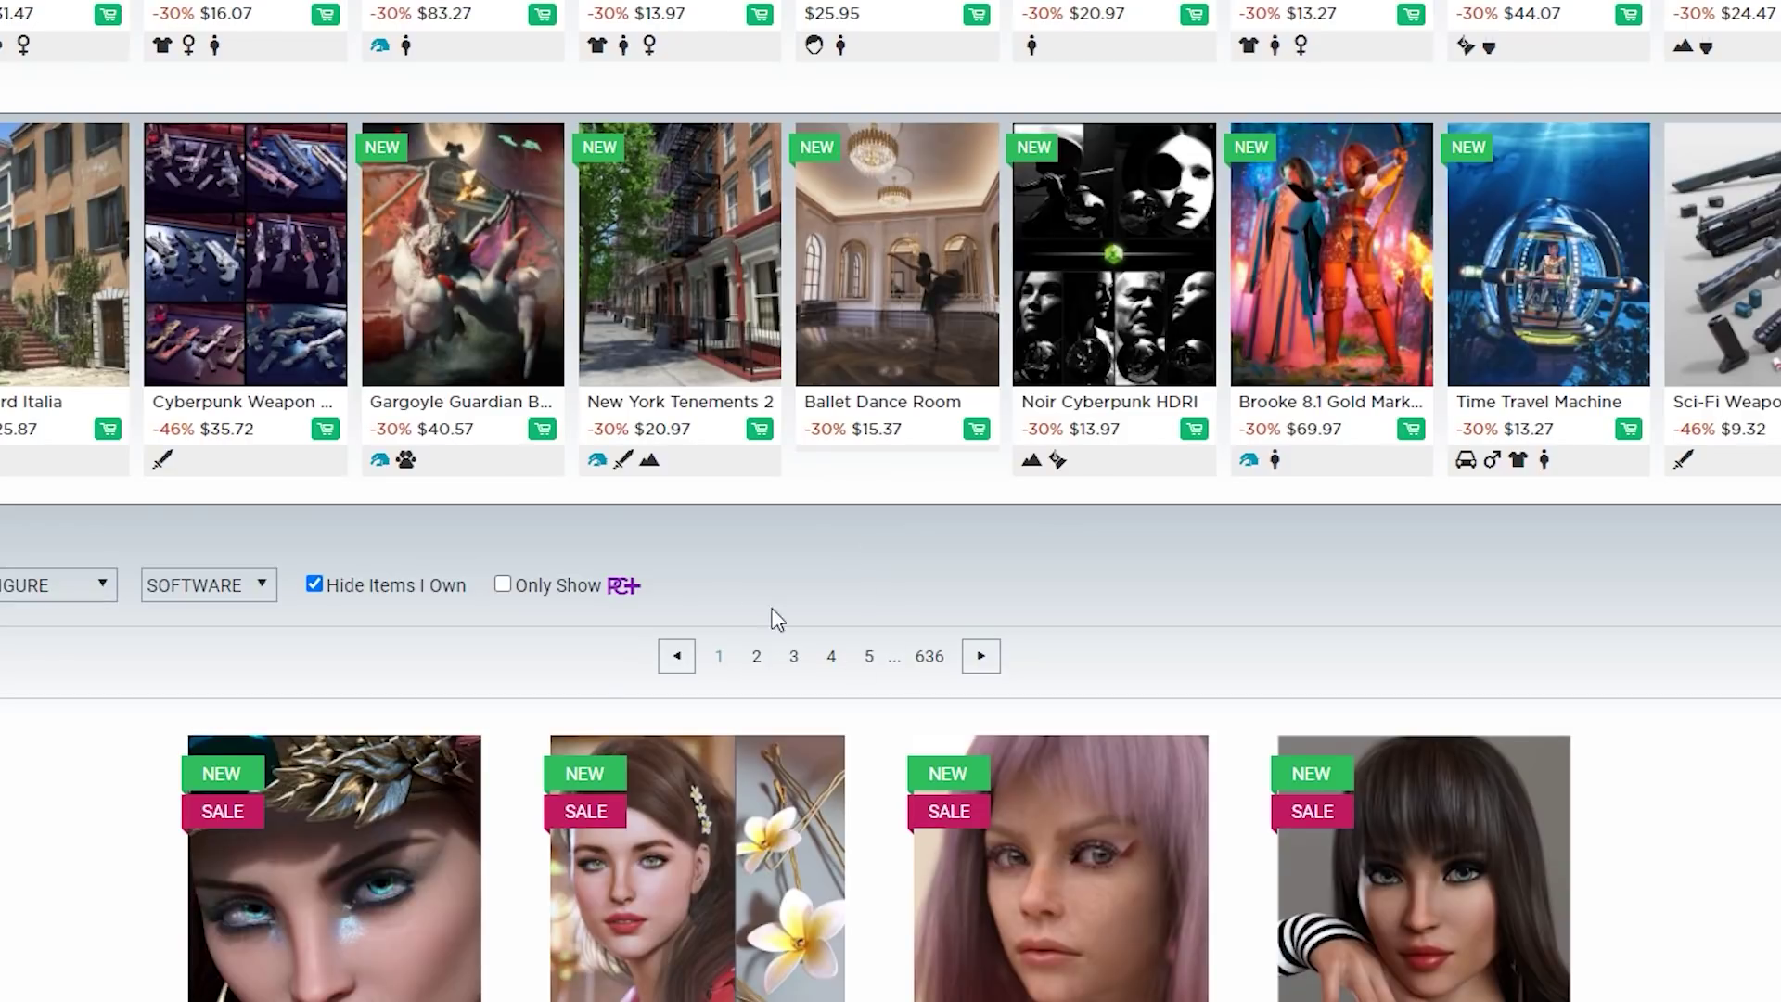
scroll(828, 744, "up", 4)
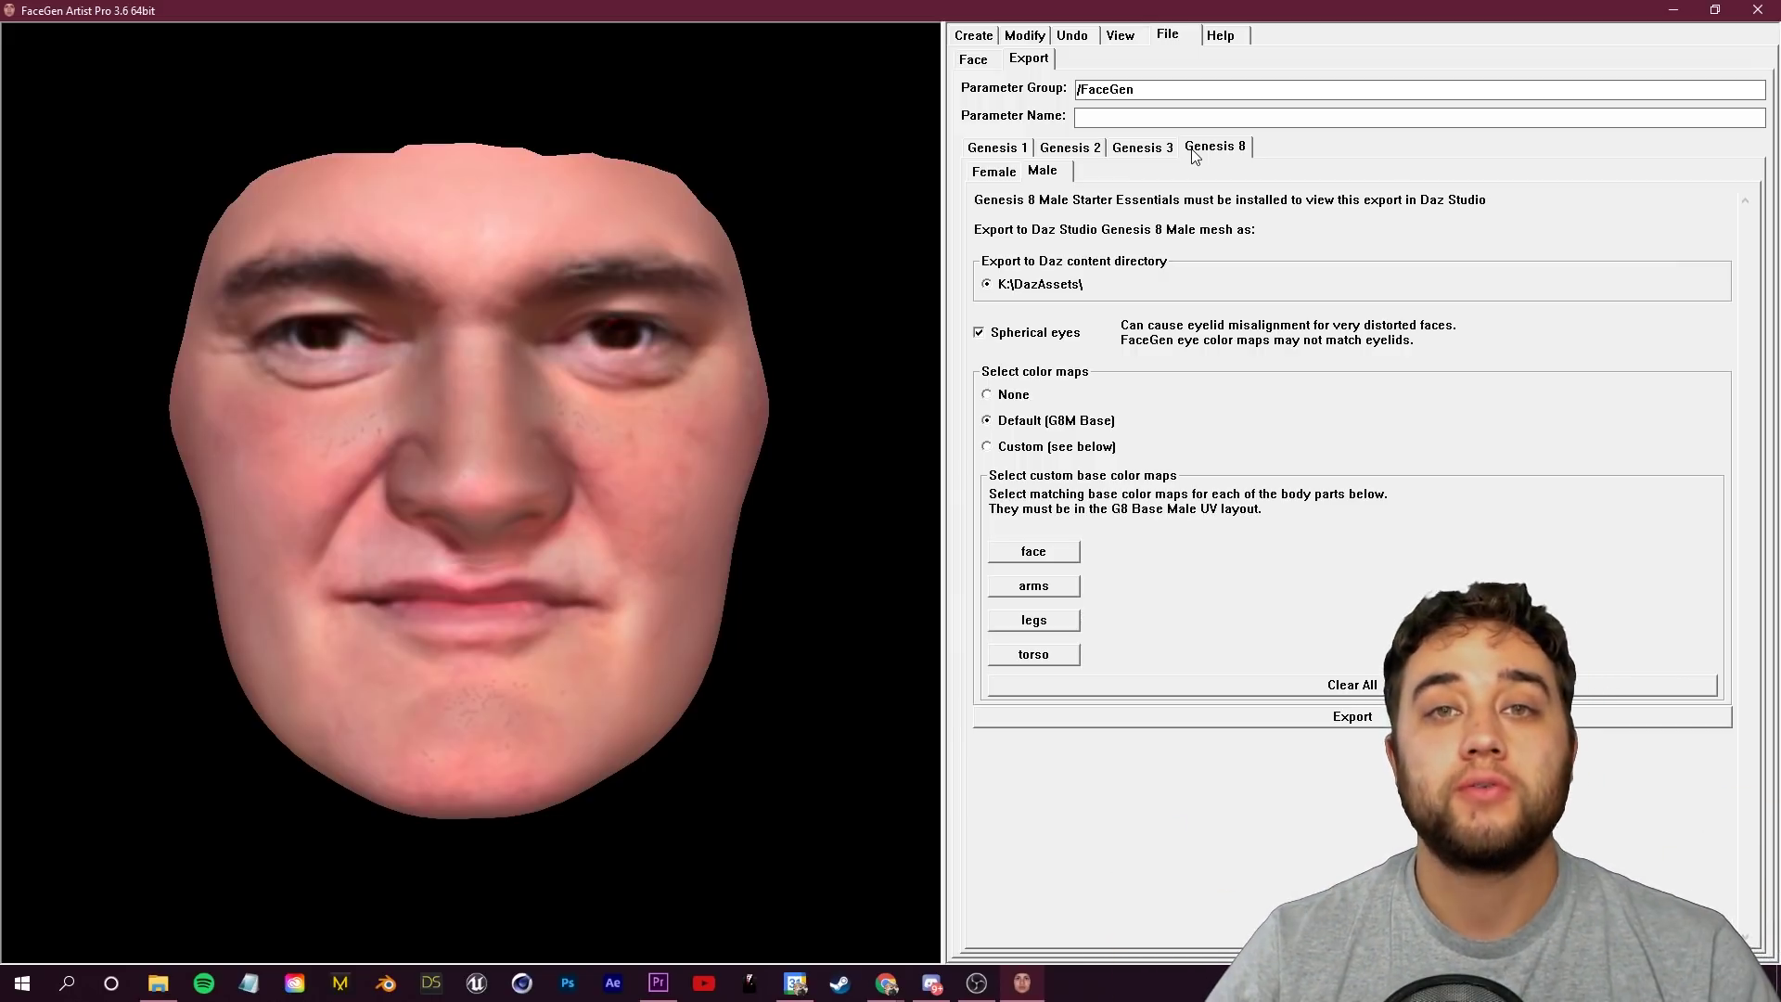
Review the face modification categories, including Shape, Interactive and the male skin textures.
left_click(1025, 34)
left_click(1150, 59)
left_click(1087, 58)
left_click(1150, 59)
left_click(1254, 59)
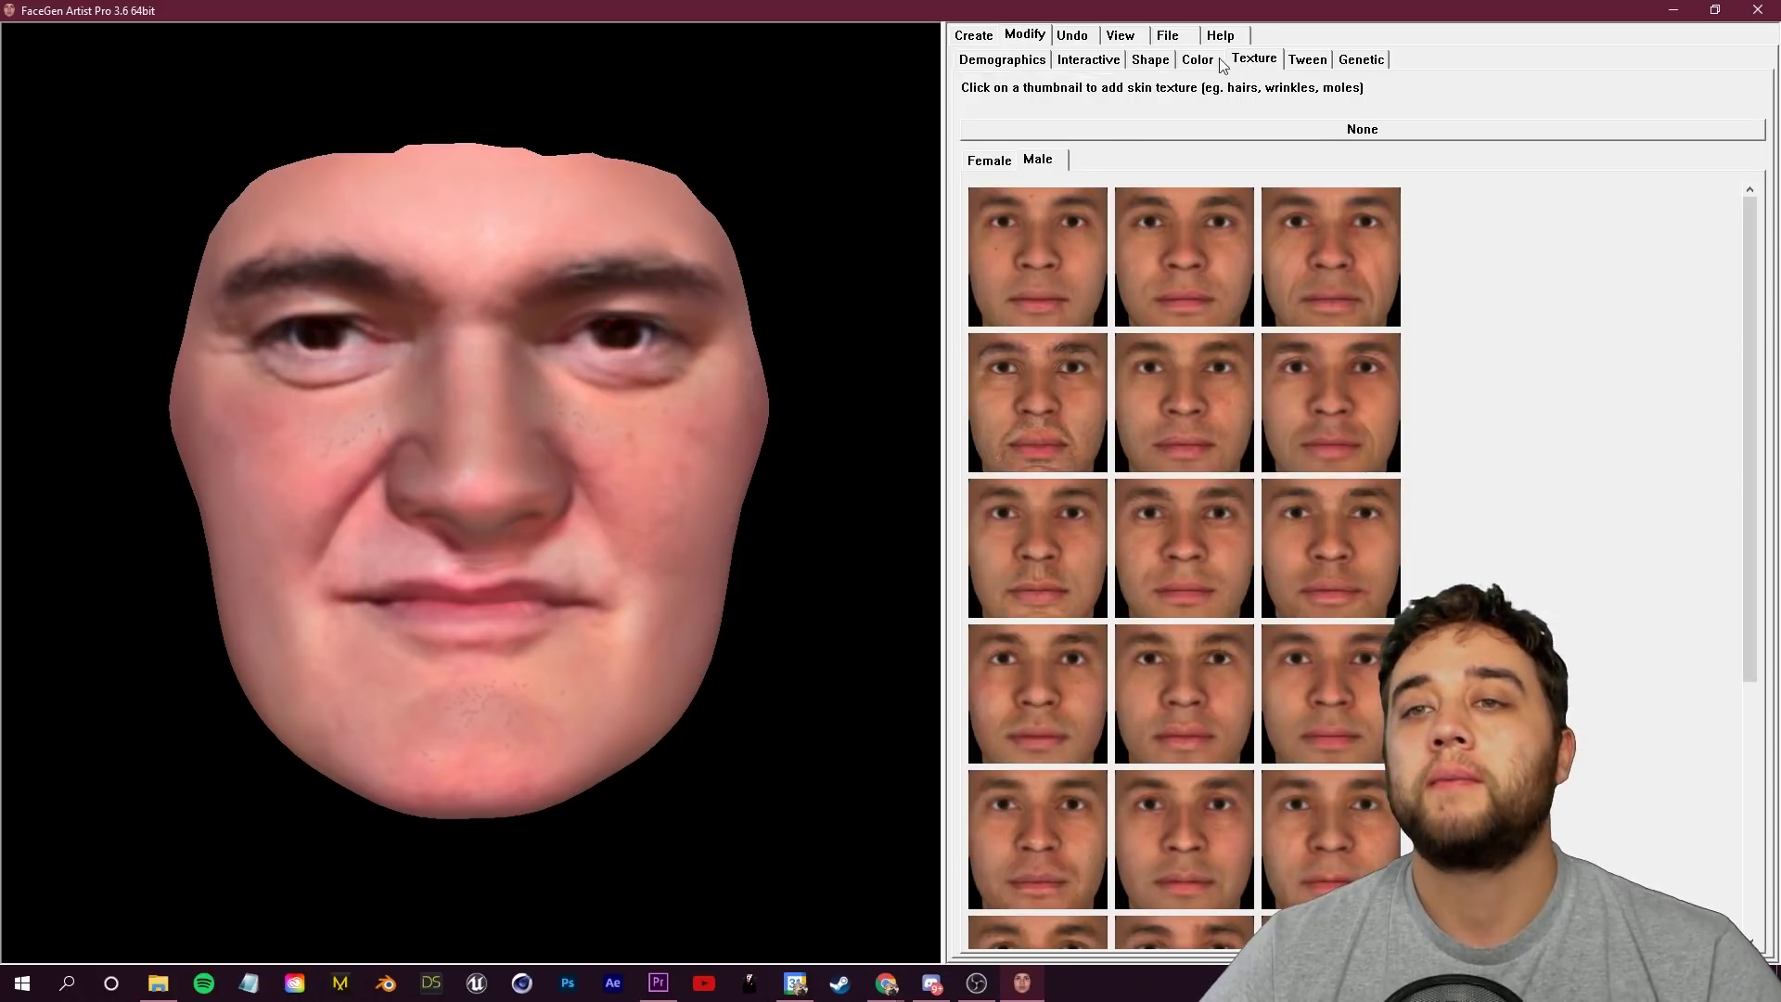
Export the face for Genesis 8 Male with the parameter name tarantino, and switch to DAZ Studio.
left_click(1171, 35)
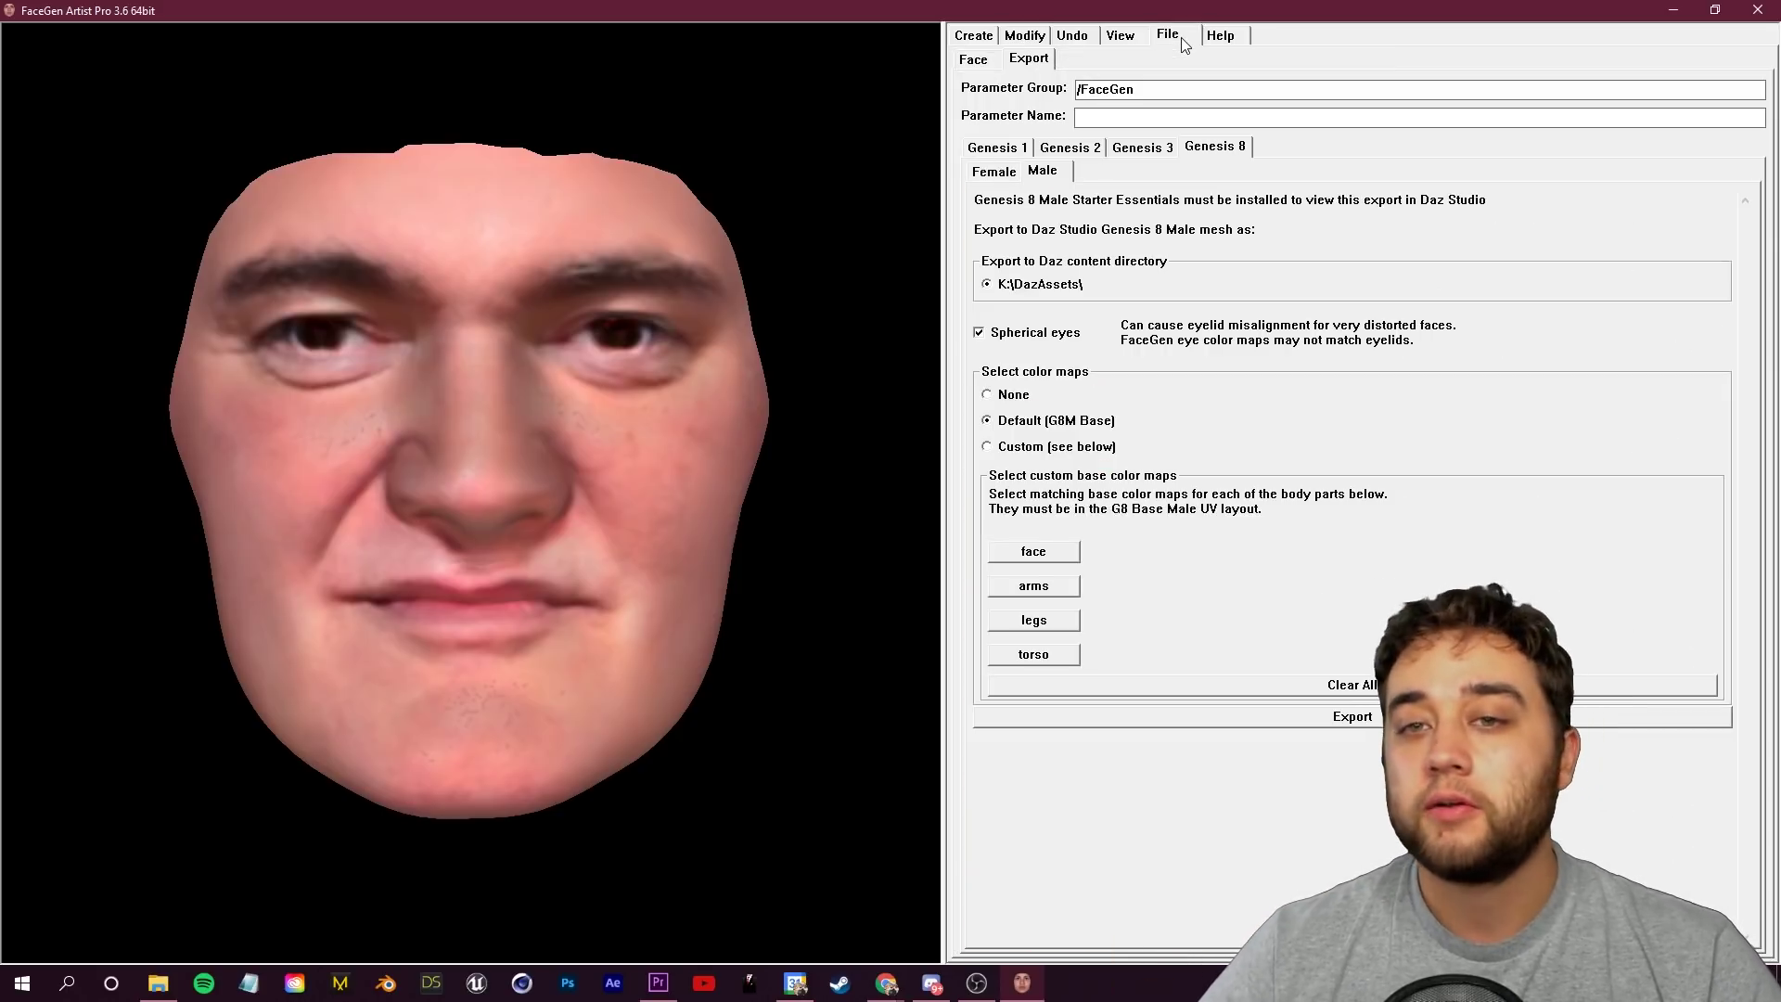
left_click(1116, 118)
type("tarantino")
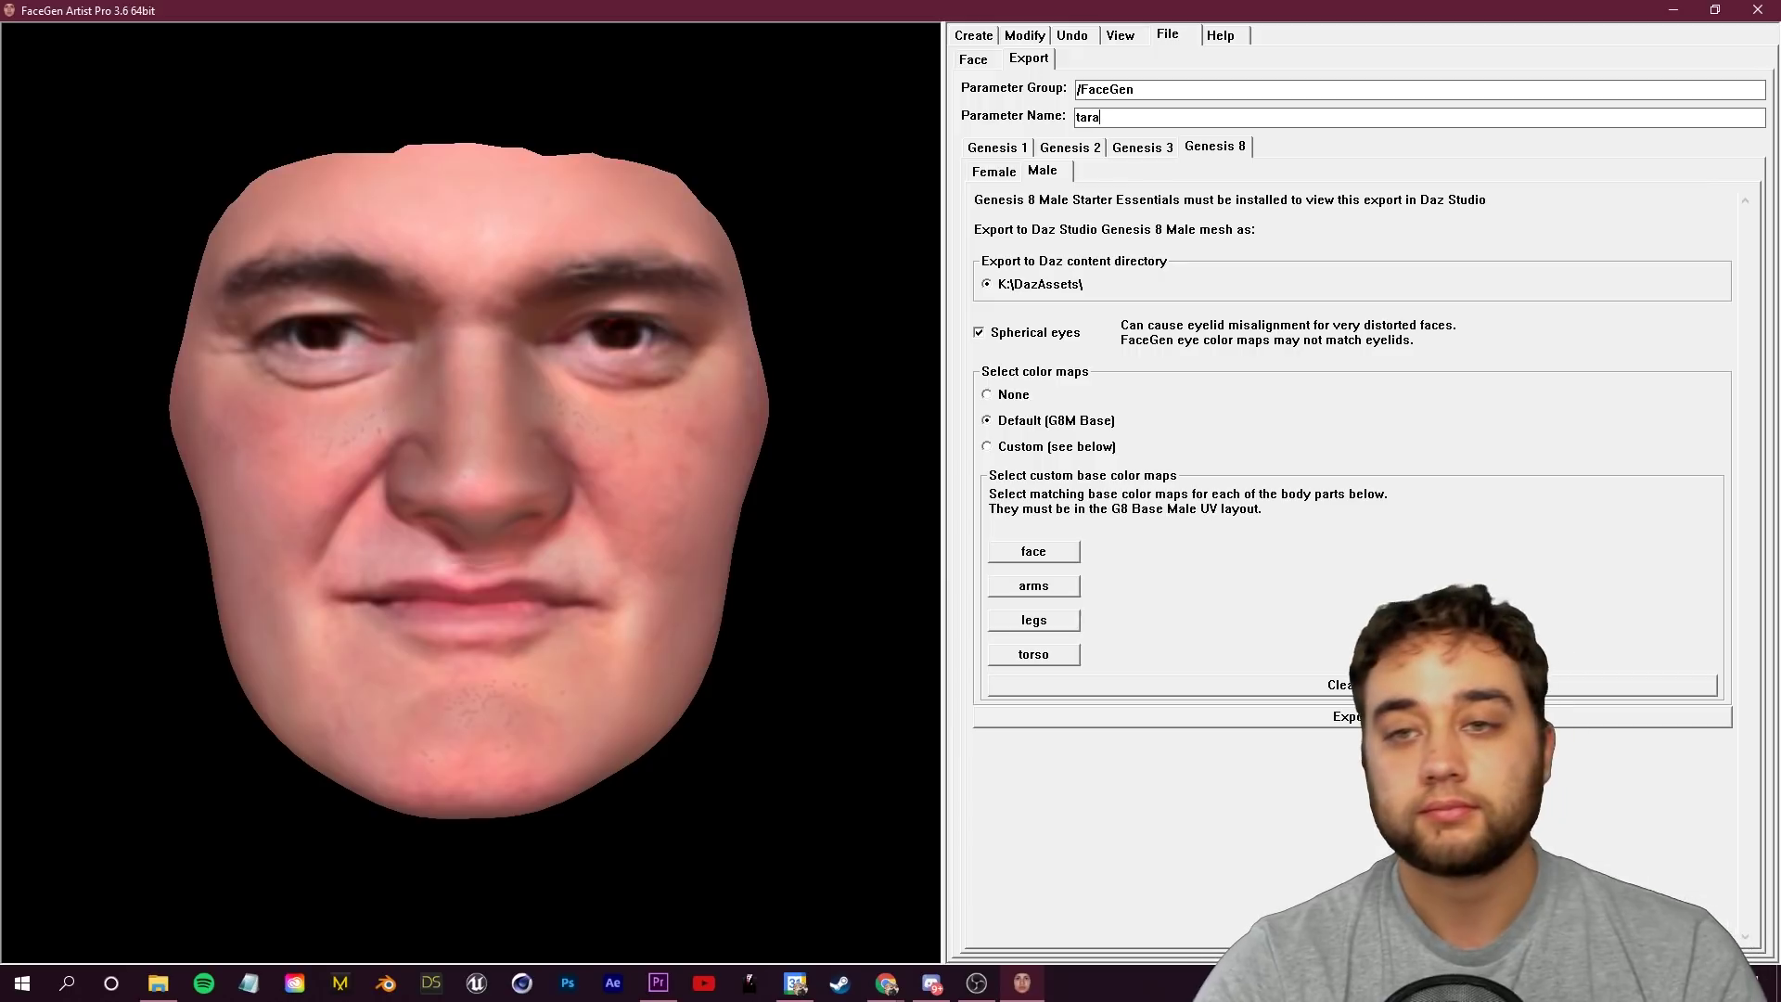
left_click(1040, 172)
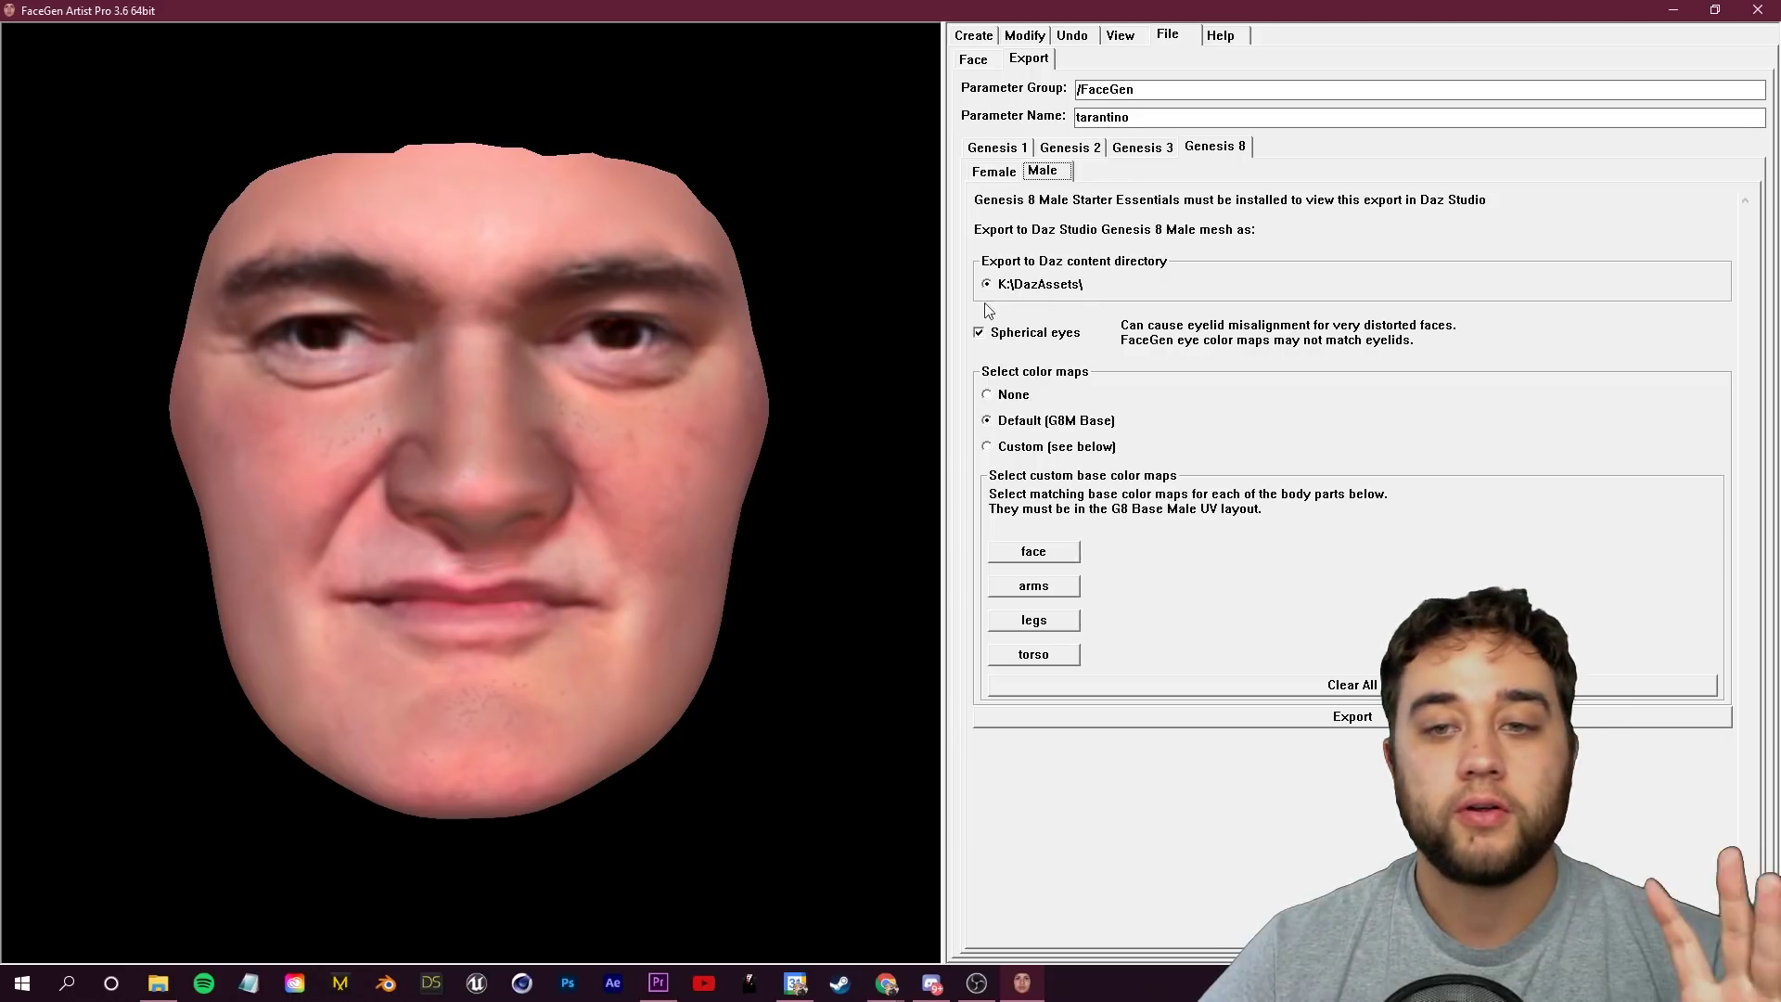
left_click(1317, 725)
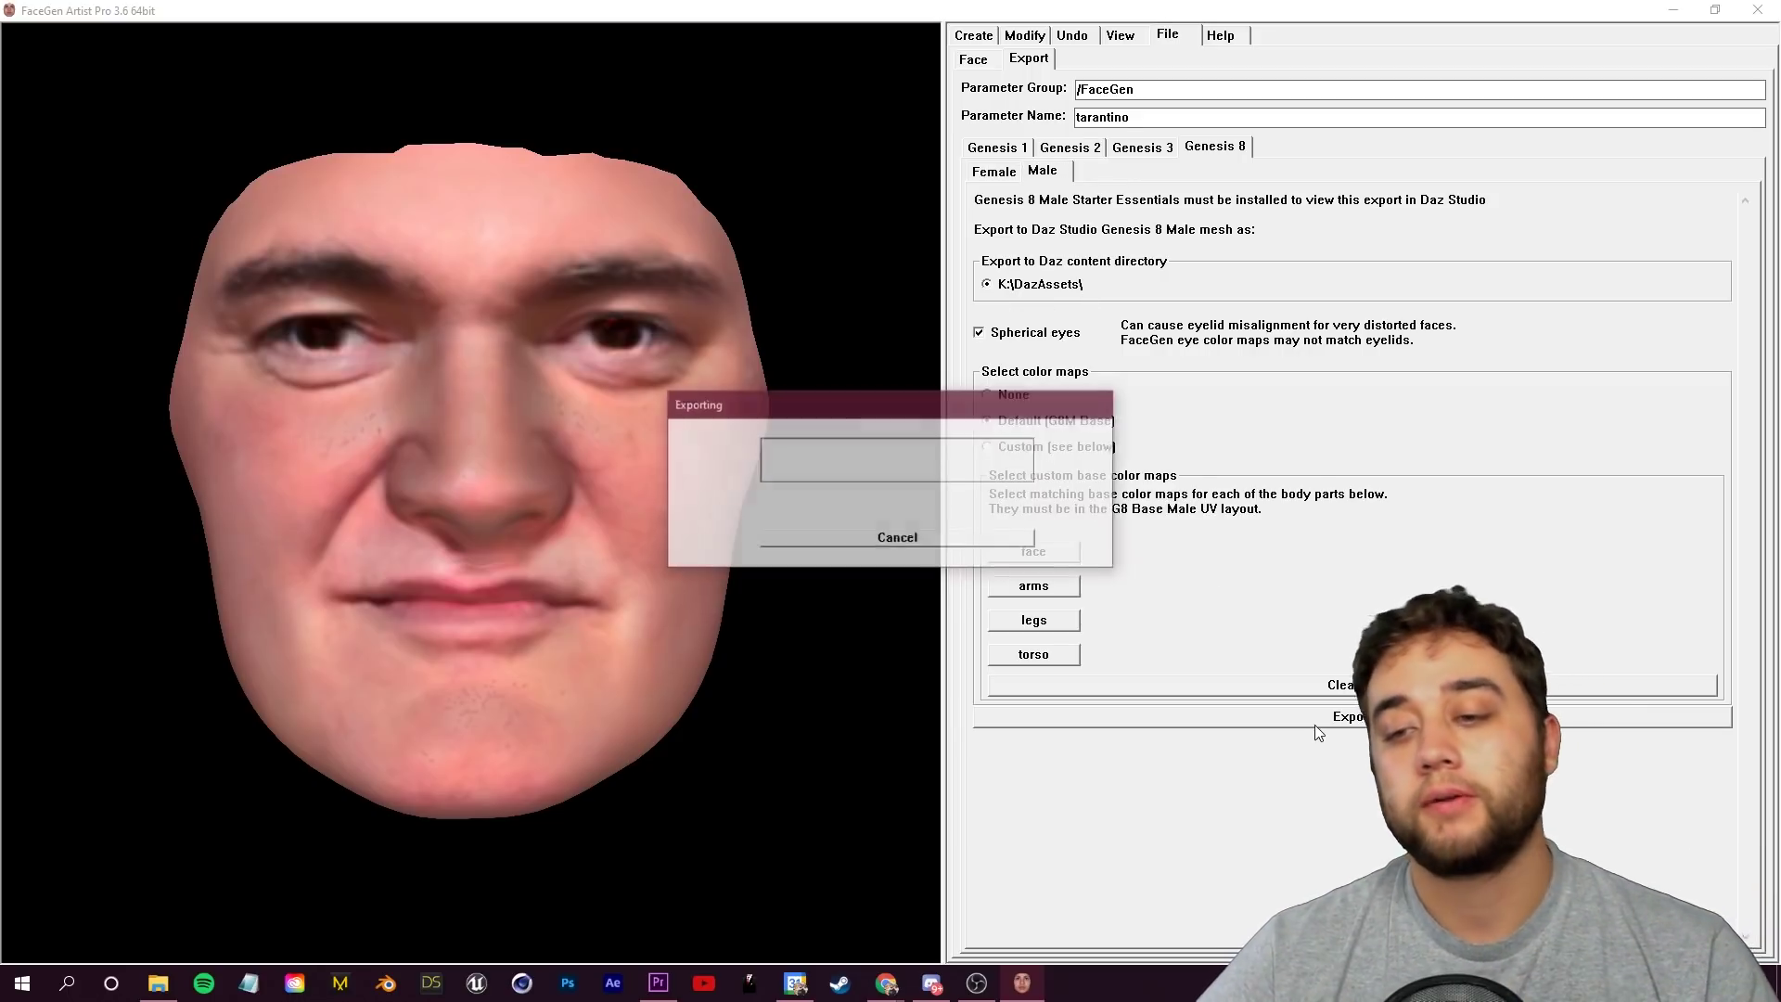
left_click(446, 991)
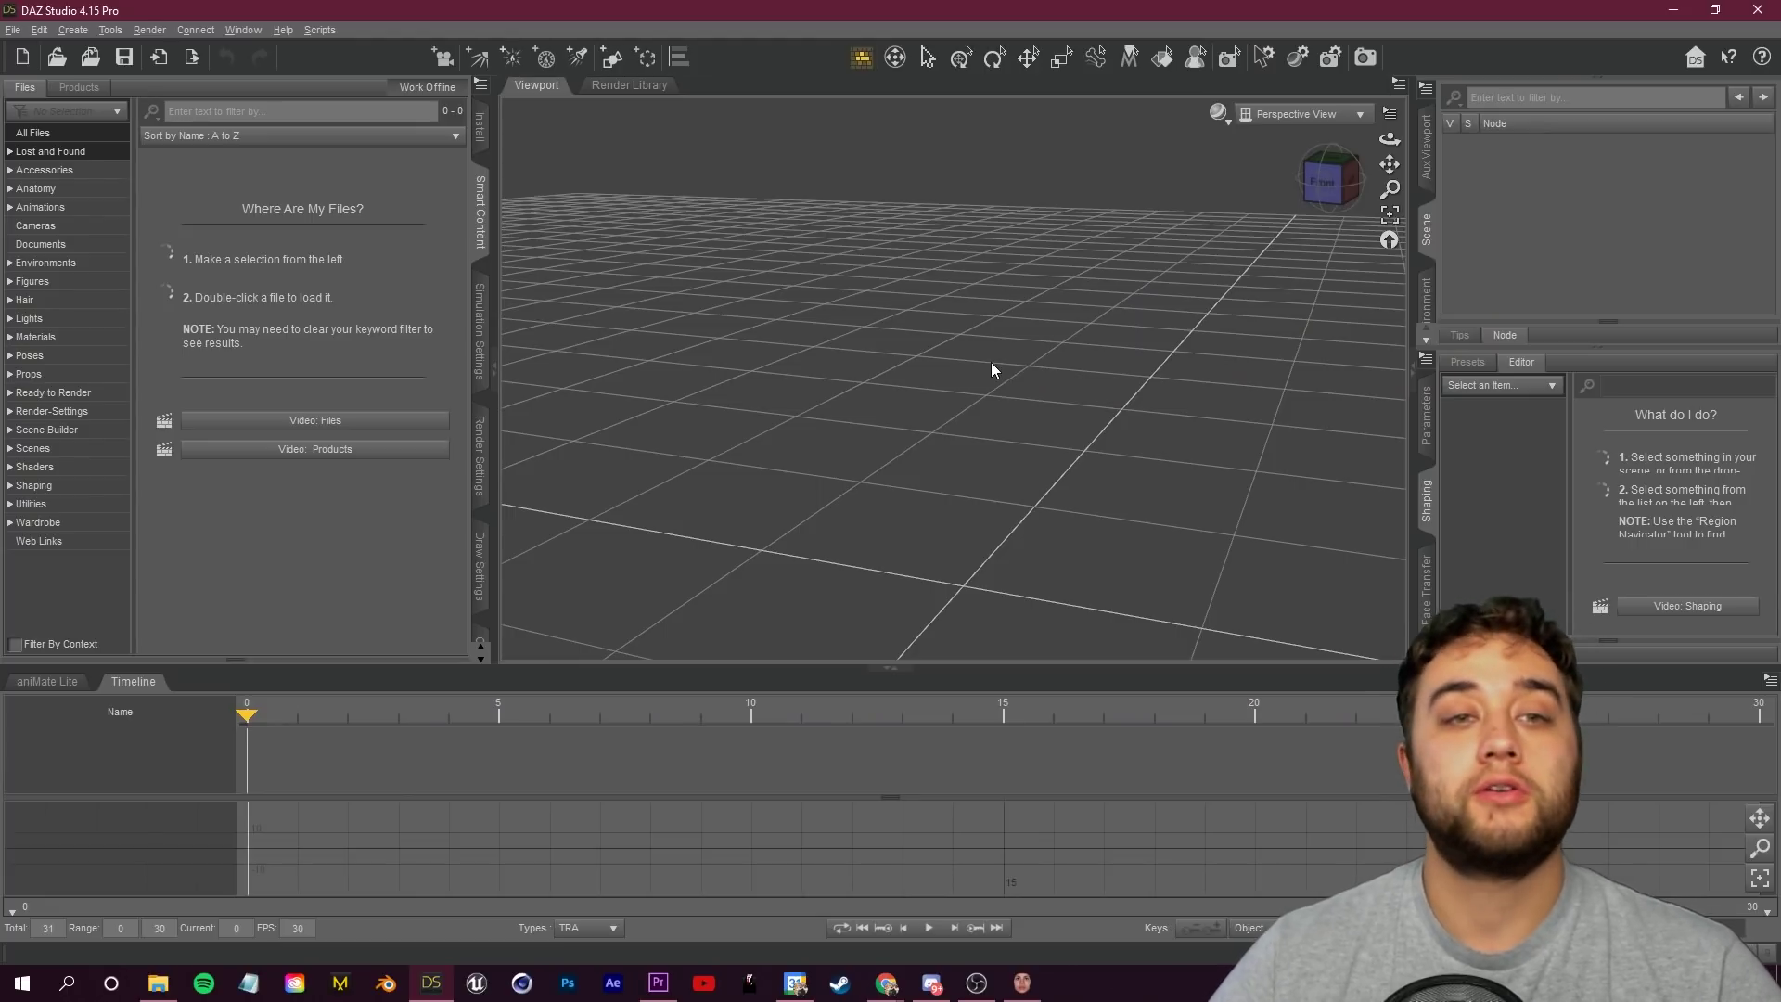
Load the Genesis 8 Basic Male figure into the scene.
left_click(33, 281)
scroll(461, 320, "down", 2)
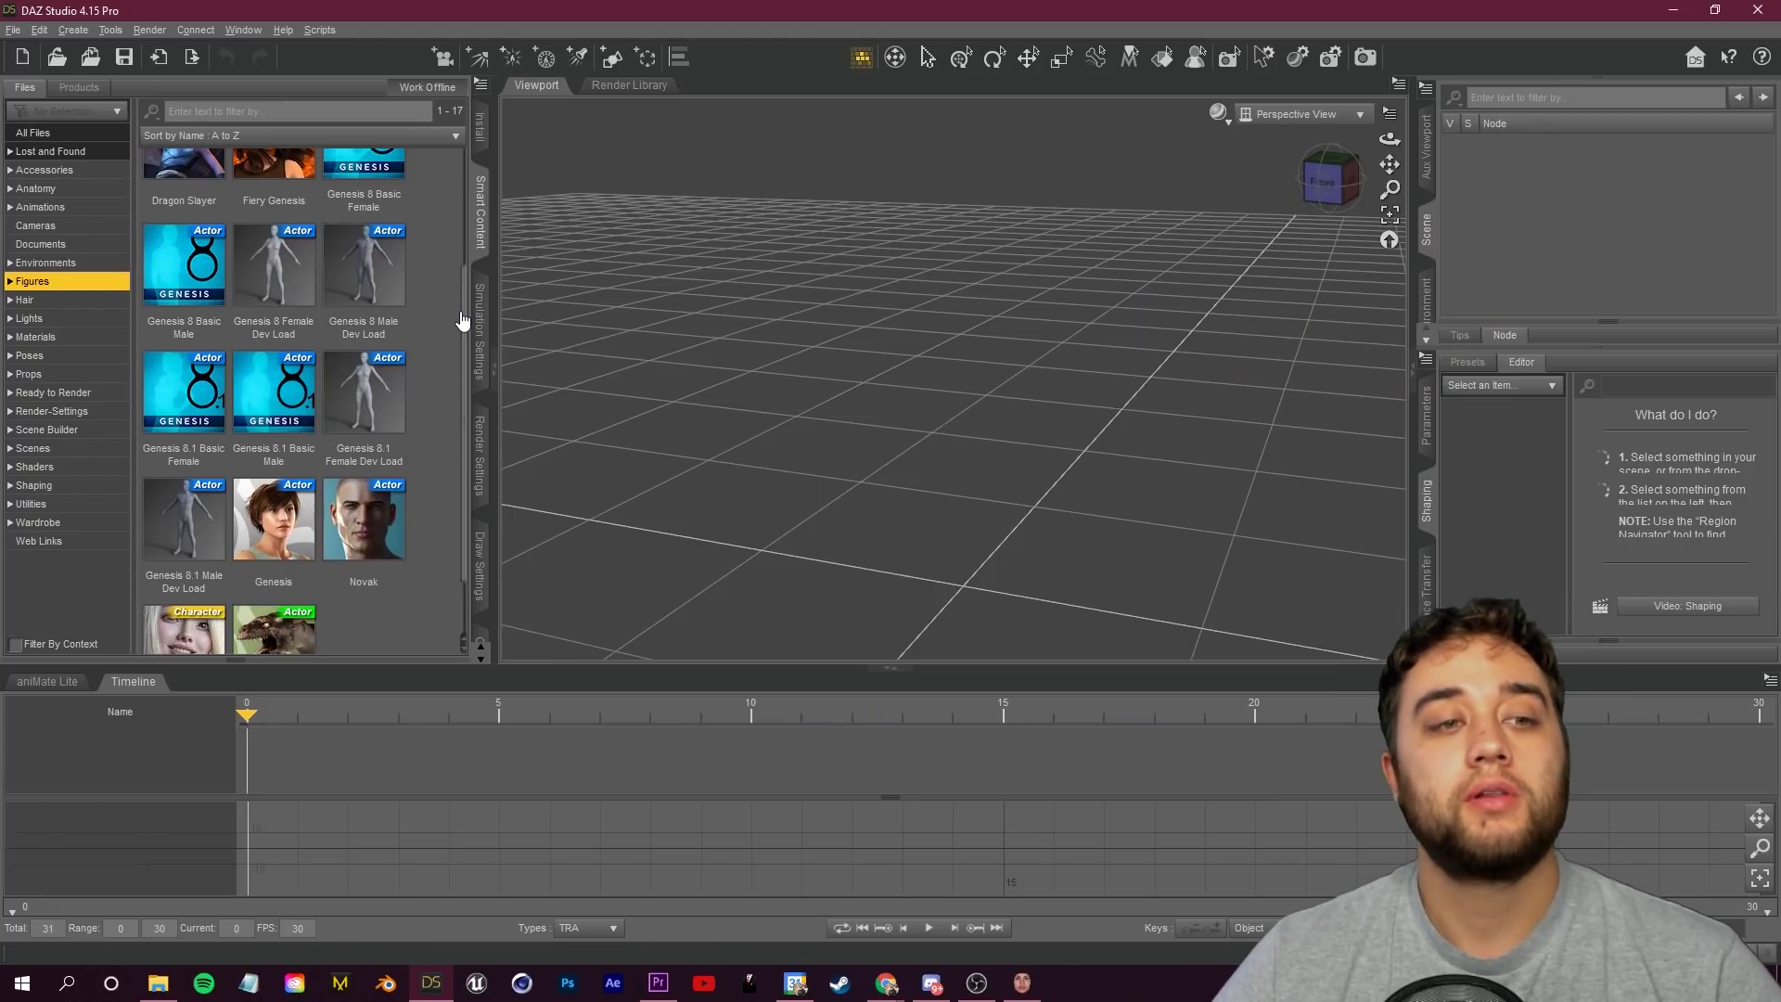
left_click_drag(534, 422, 520, 405)
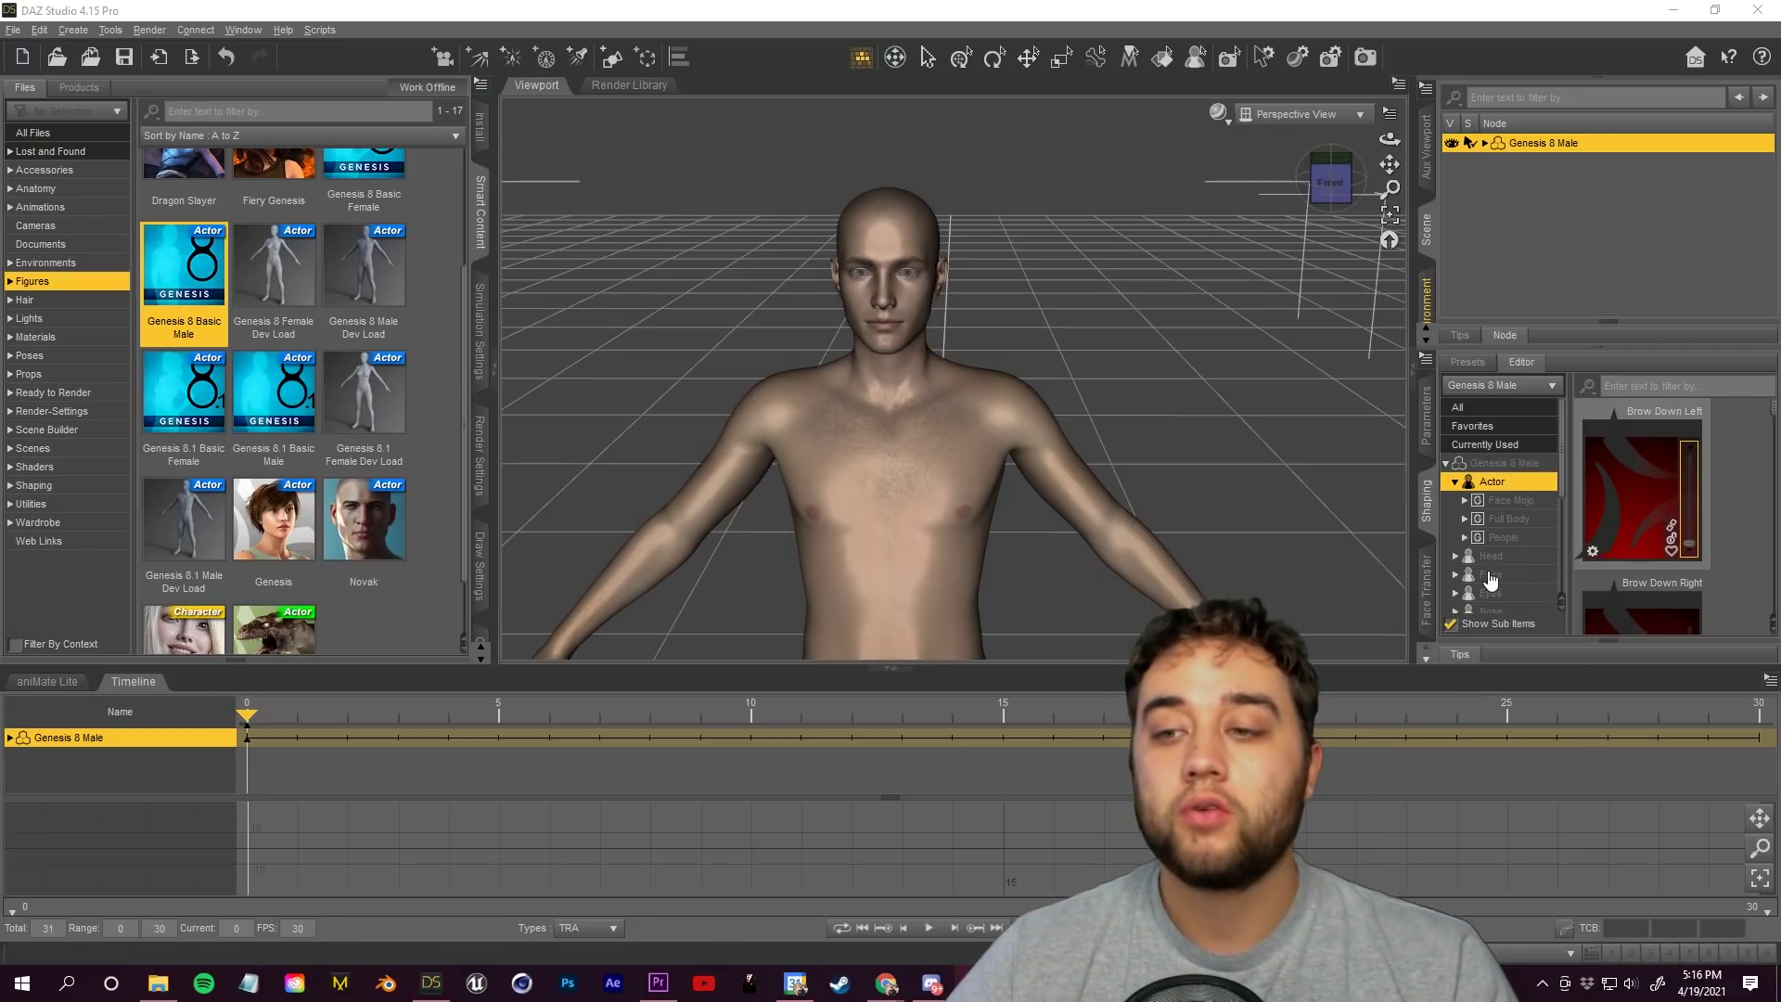
Set the Genesis 8 Male head's tarantino morph to 100% and frame the face in the viewport.
left_click(1541, 554)
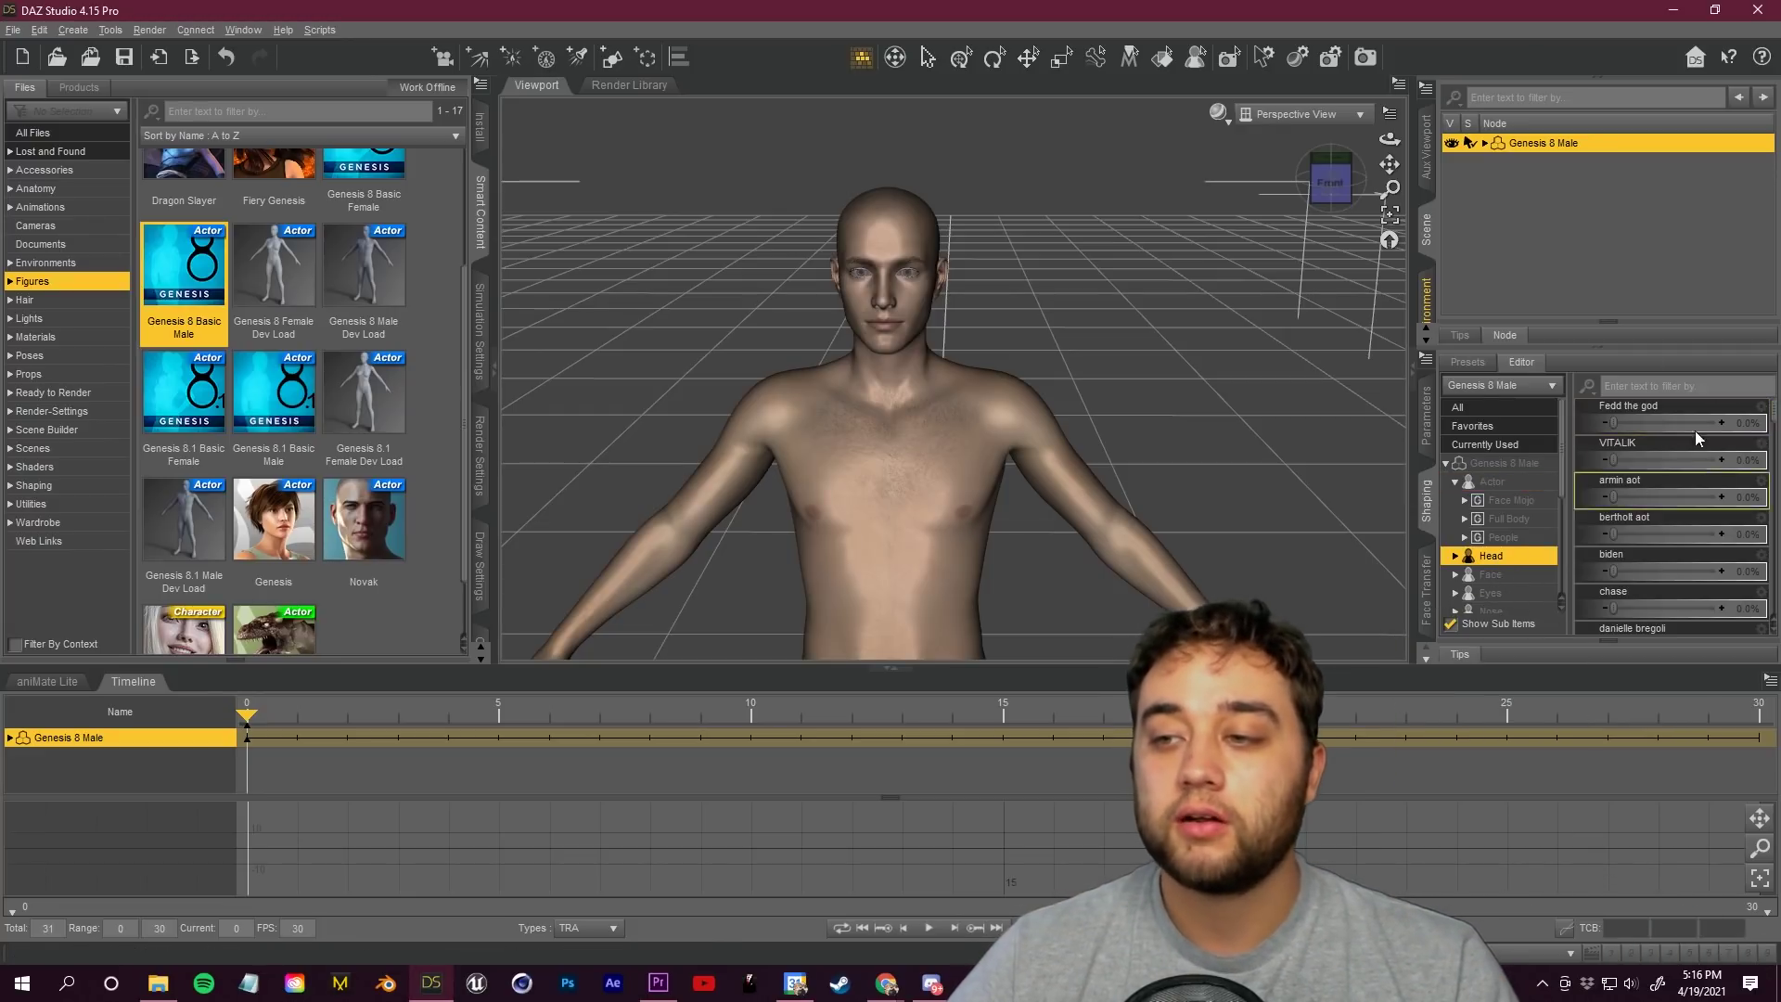
left_click_drag(1774, 418, 1775, 450)
scroll(1774, 456, "down", 5)
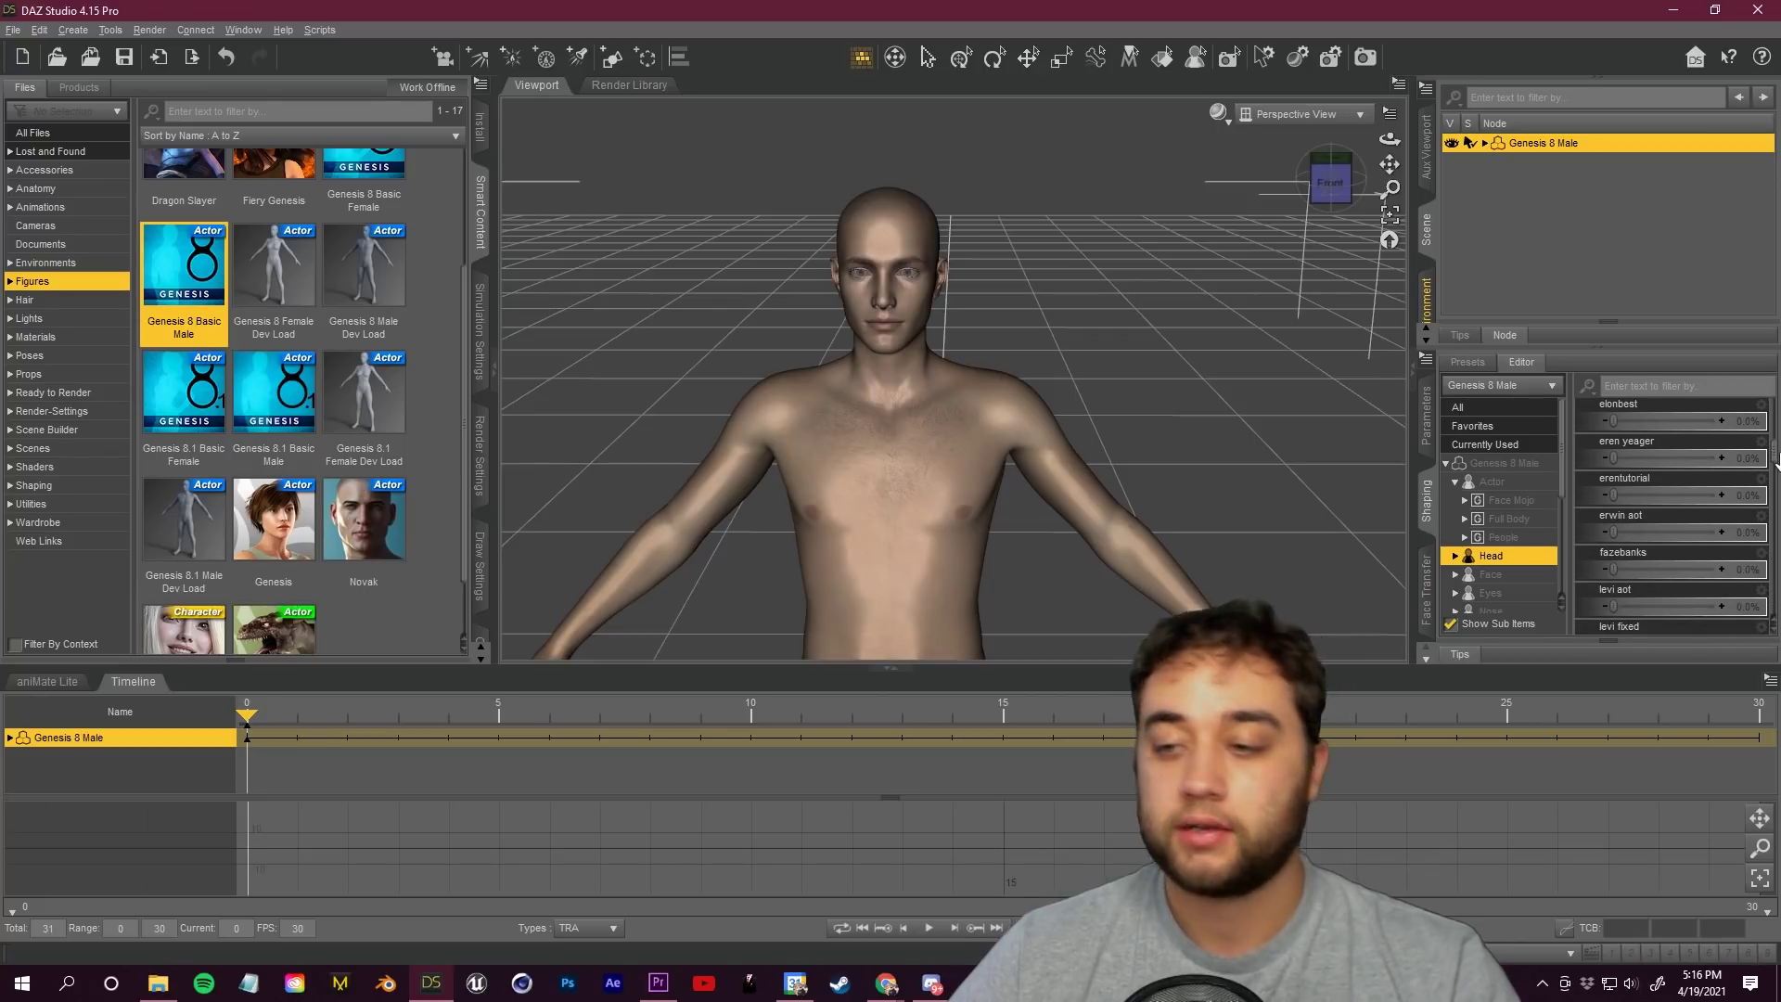
scroll(1774, 474, "up", 10)
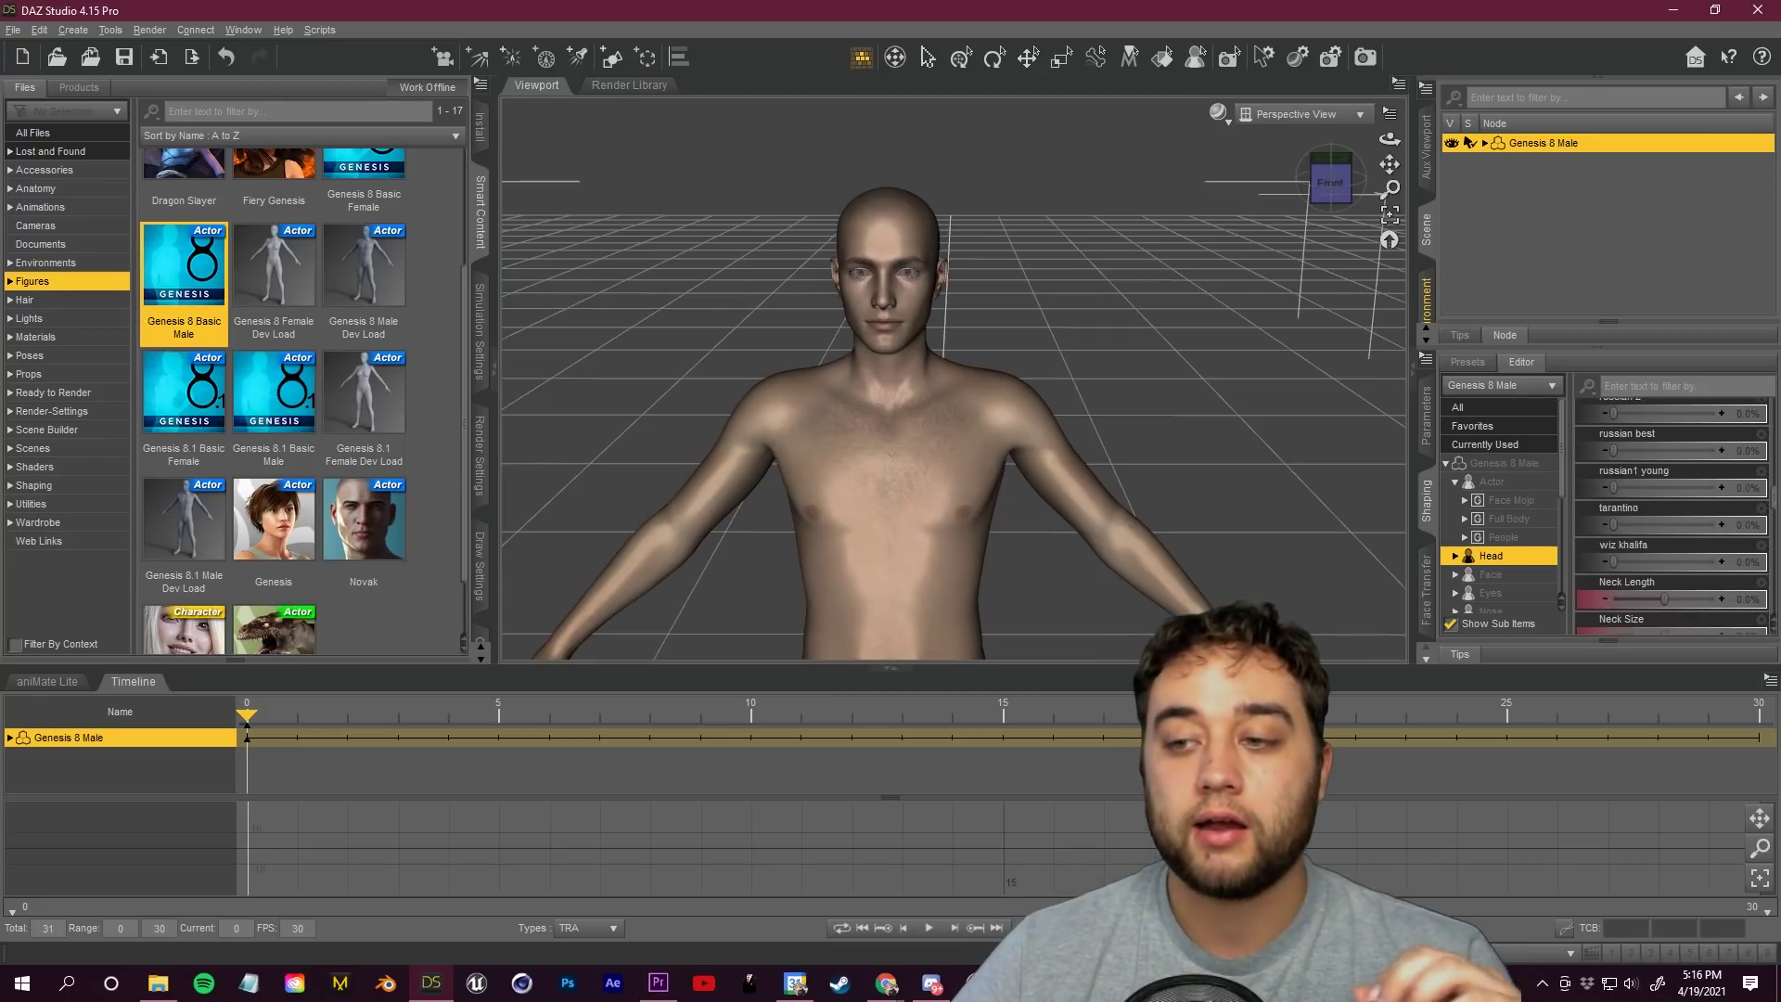
scroll(1771, 473, "down", 15)
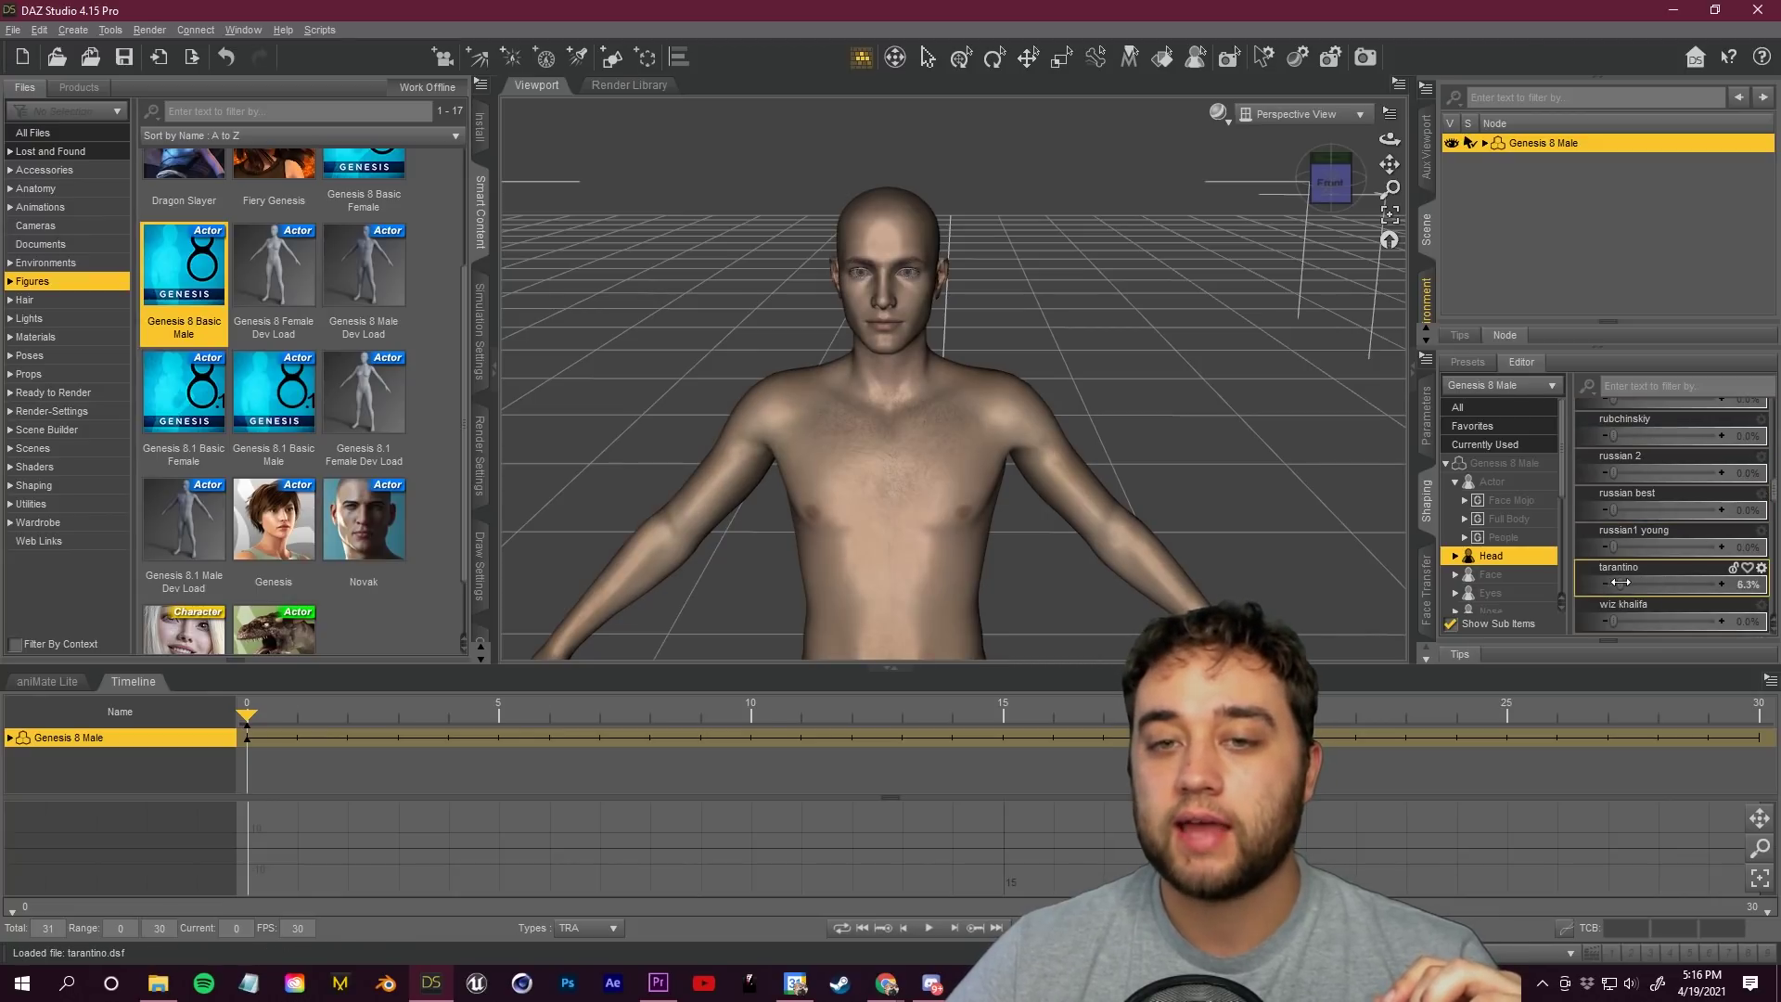
left_click_drag(1613, 581, 1720, 584)
scroll(853, 204, "down", 5)
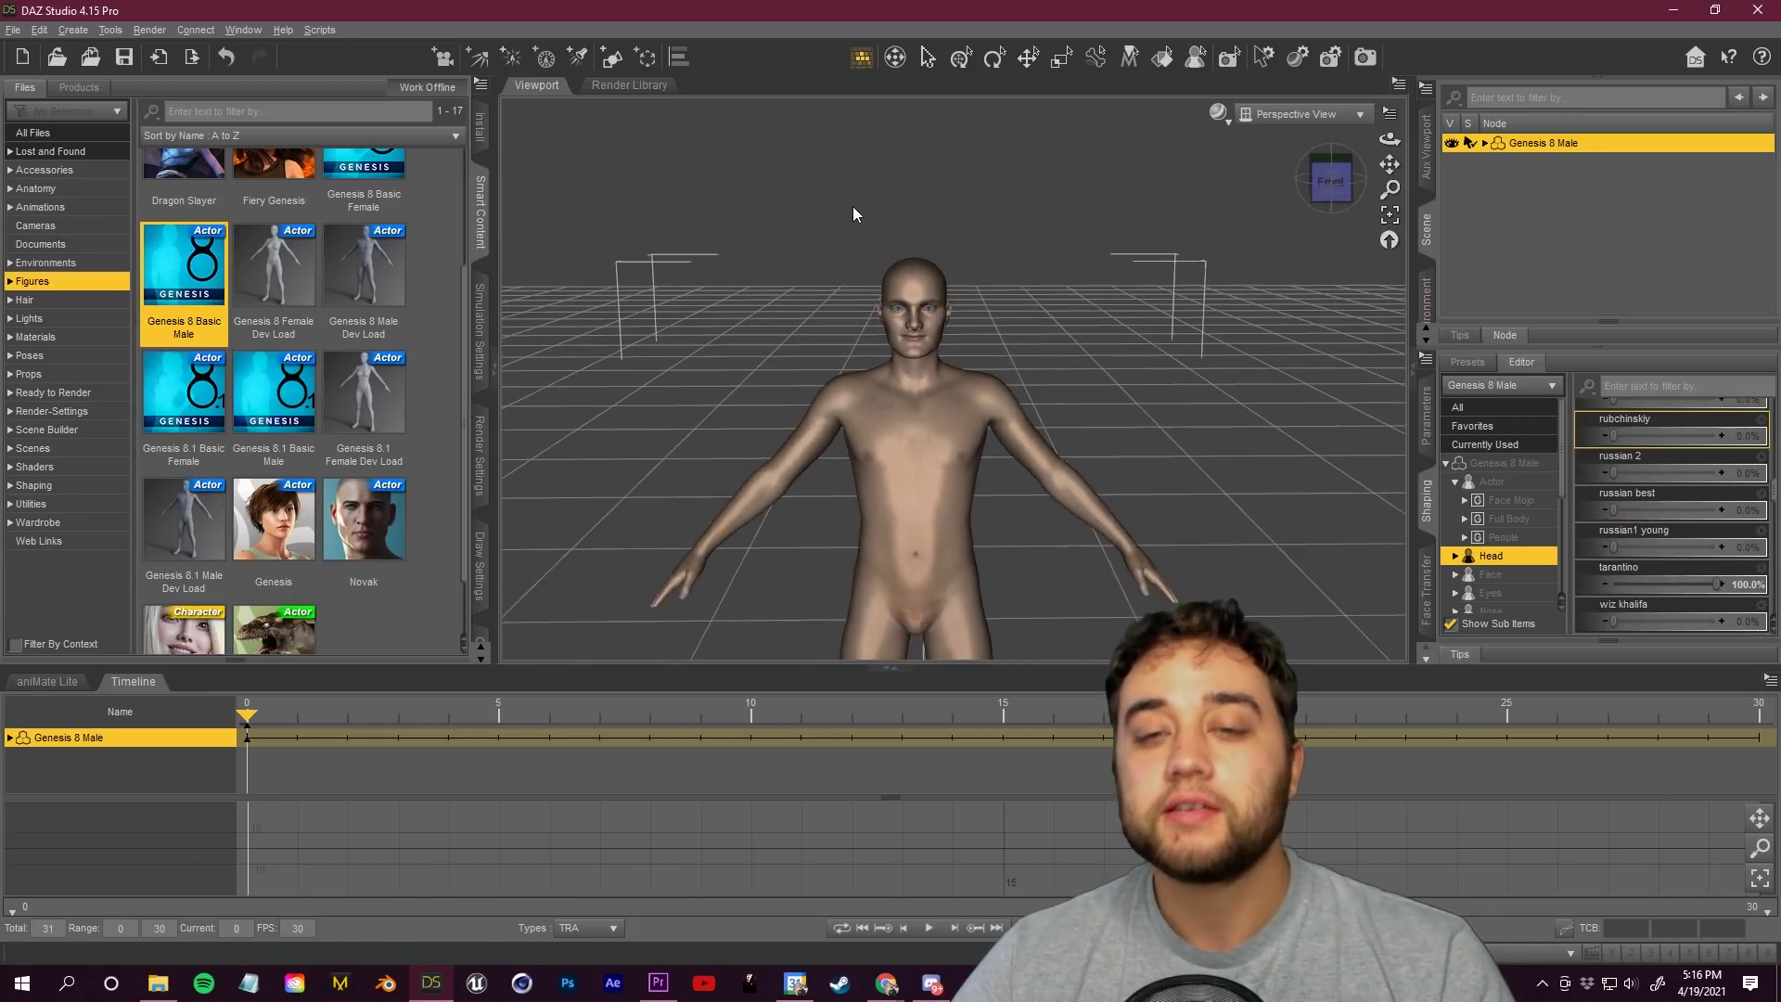
scroll(855, 215, "up", 5)
scroll(856, 216, "down", 3)
scroll(959, 169, "up", 5)
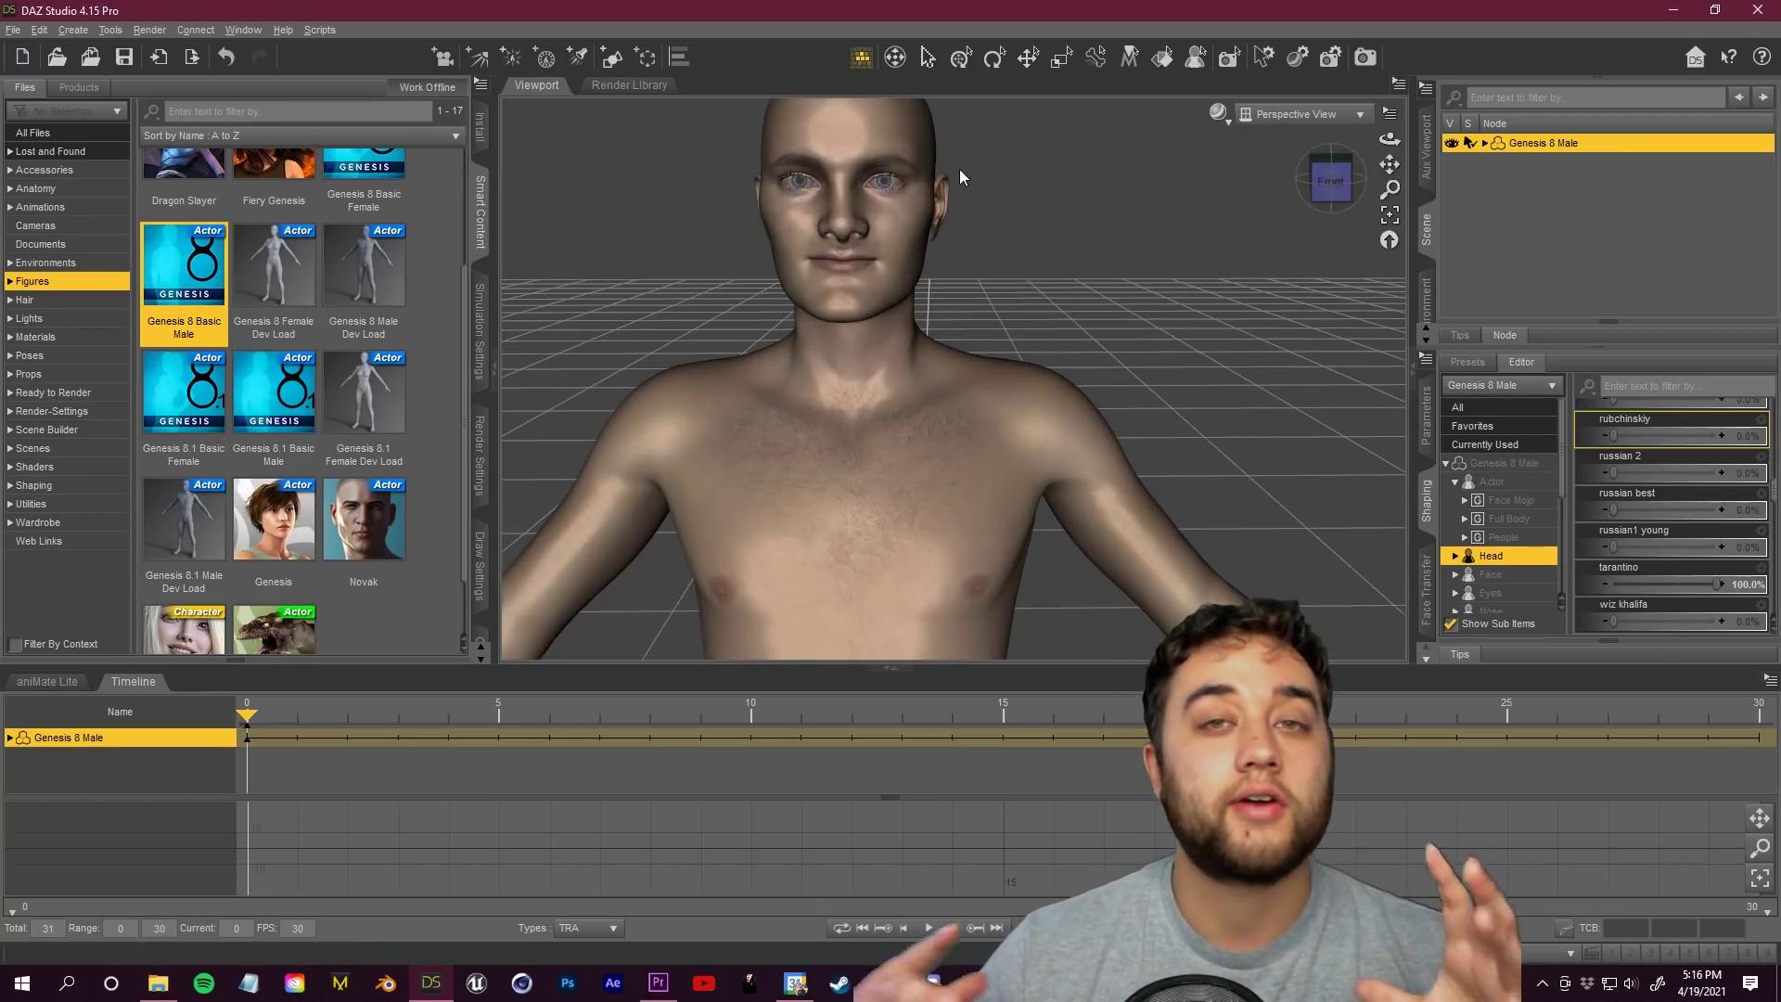
left_click(1388, 239)
mouse_move(1720, 584)
left_mouse_down()
mouse_move(1422, 586)
mouse_move(1734, 583)
left_mouse_up()
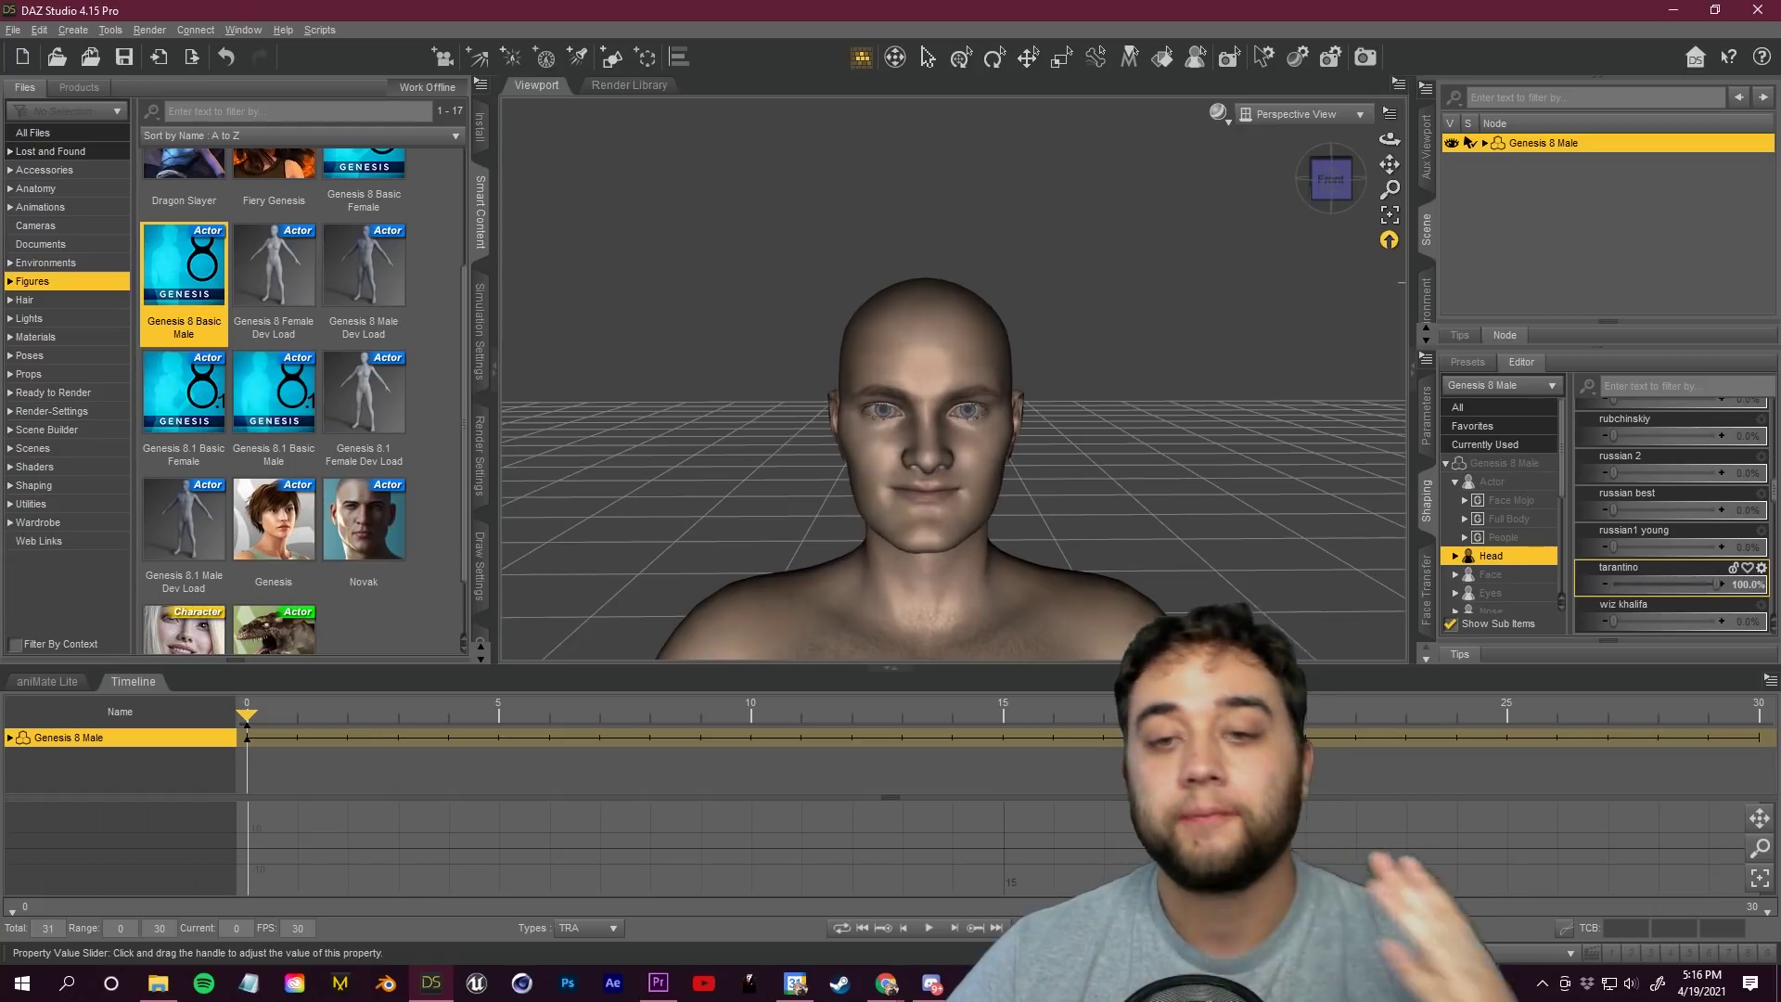
Dress the Genesis 8 Male in the HSO Shirt and HSO Pants, and frame the full figure.
left_click(23, 304)
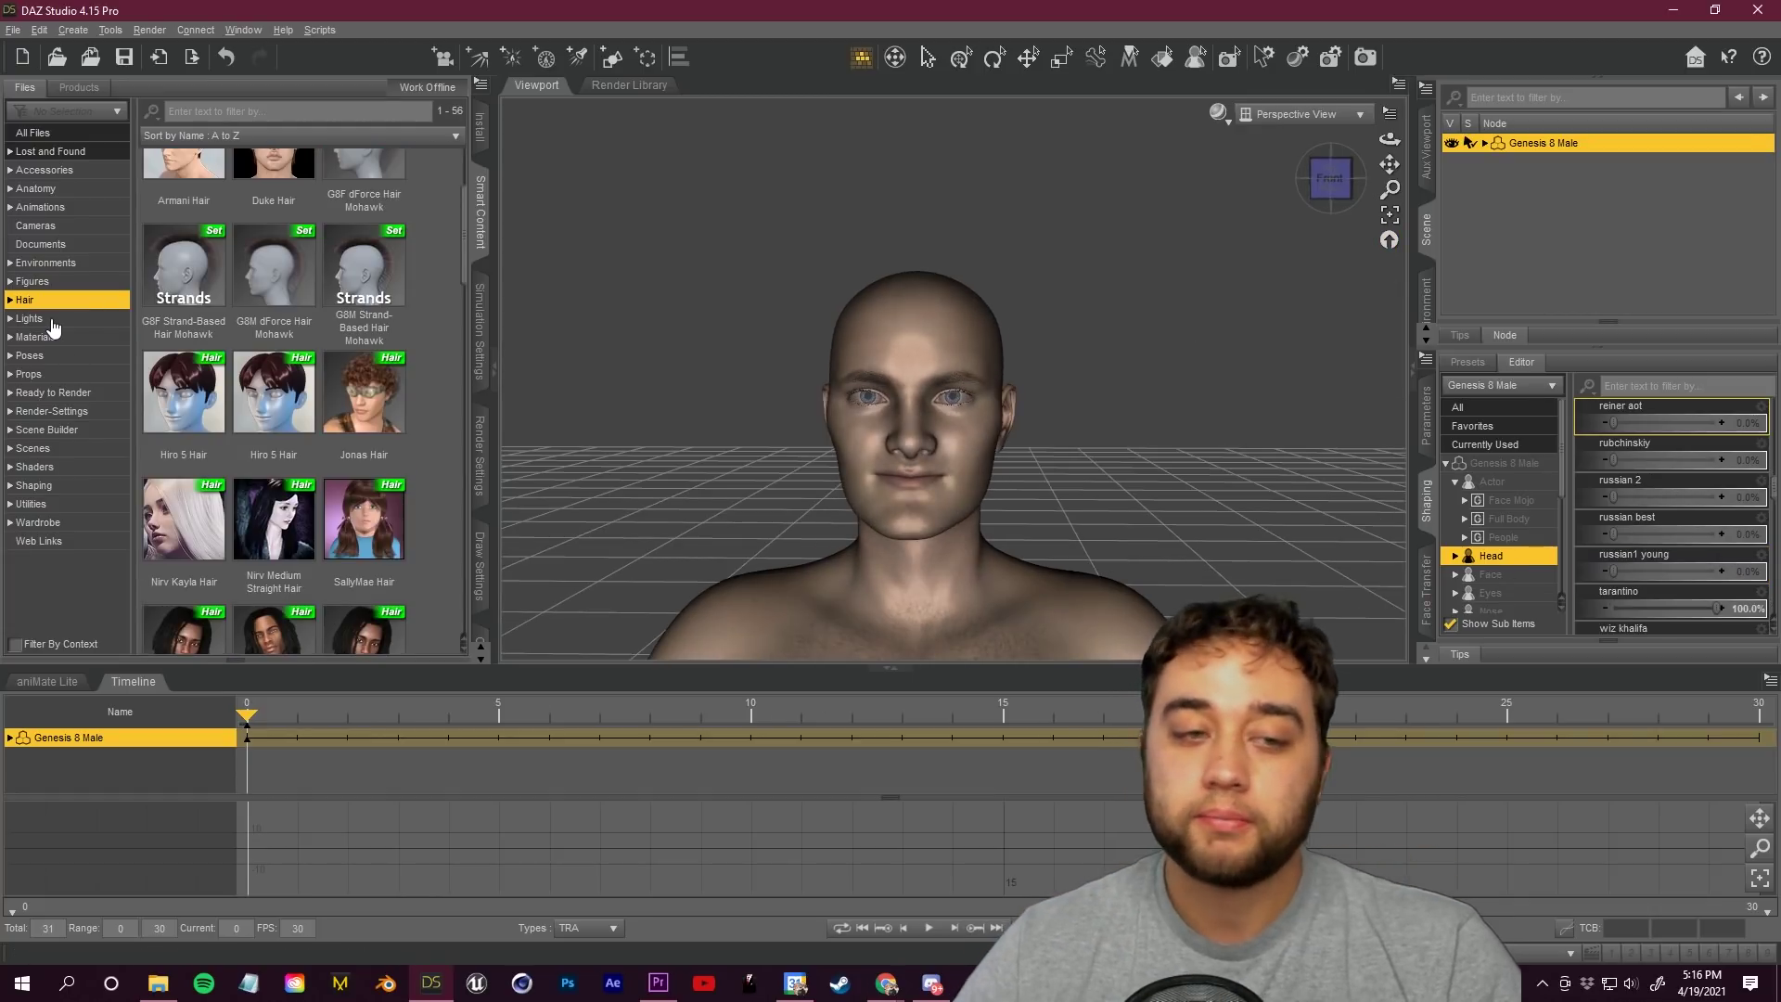
scroll(371, 347, "down", 15)
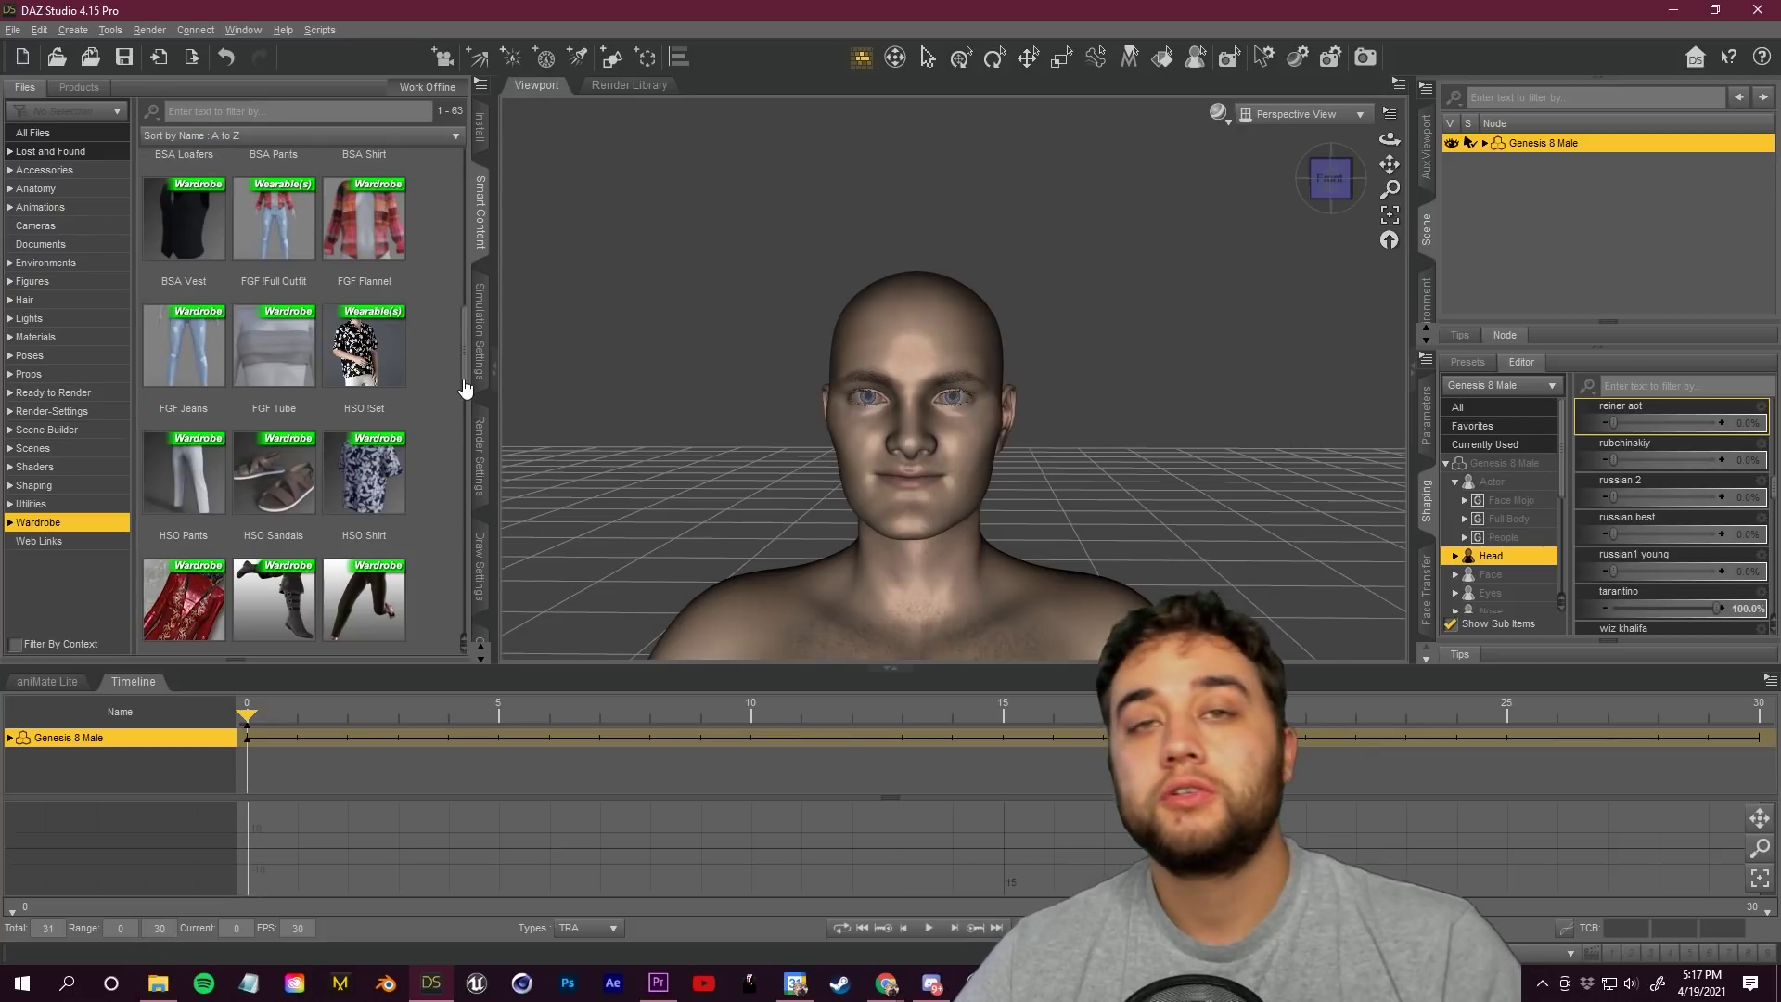
scroll(465, 389, "down", 3)
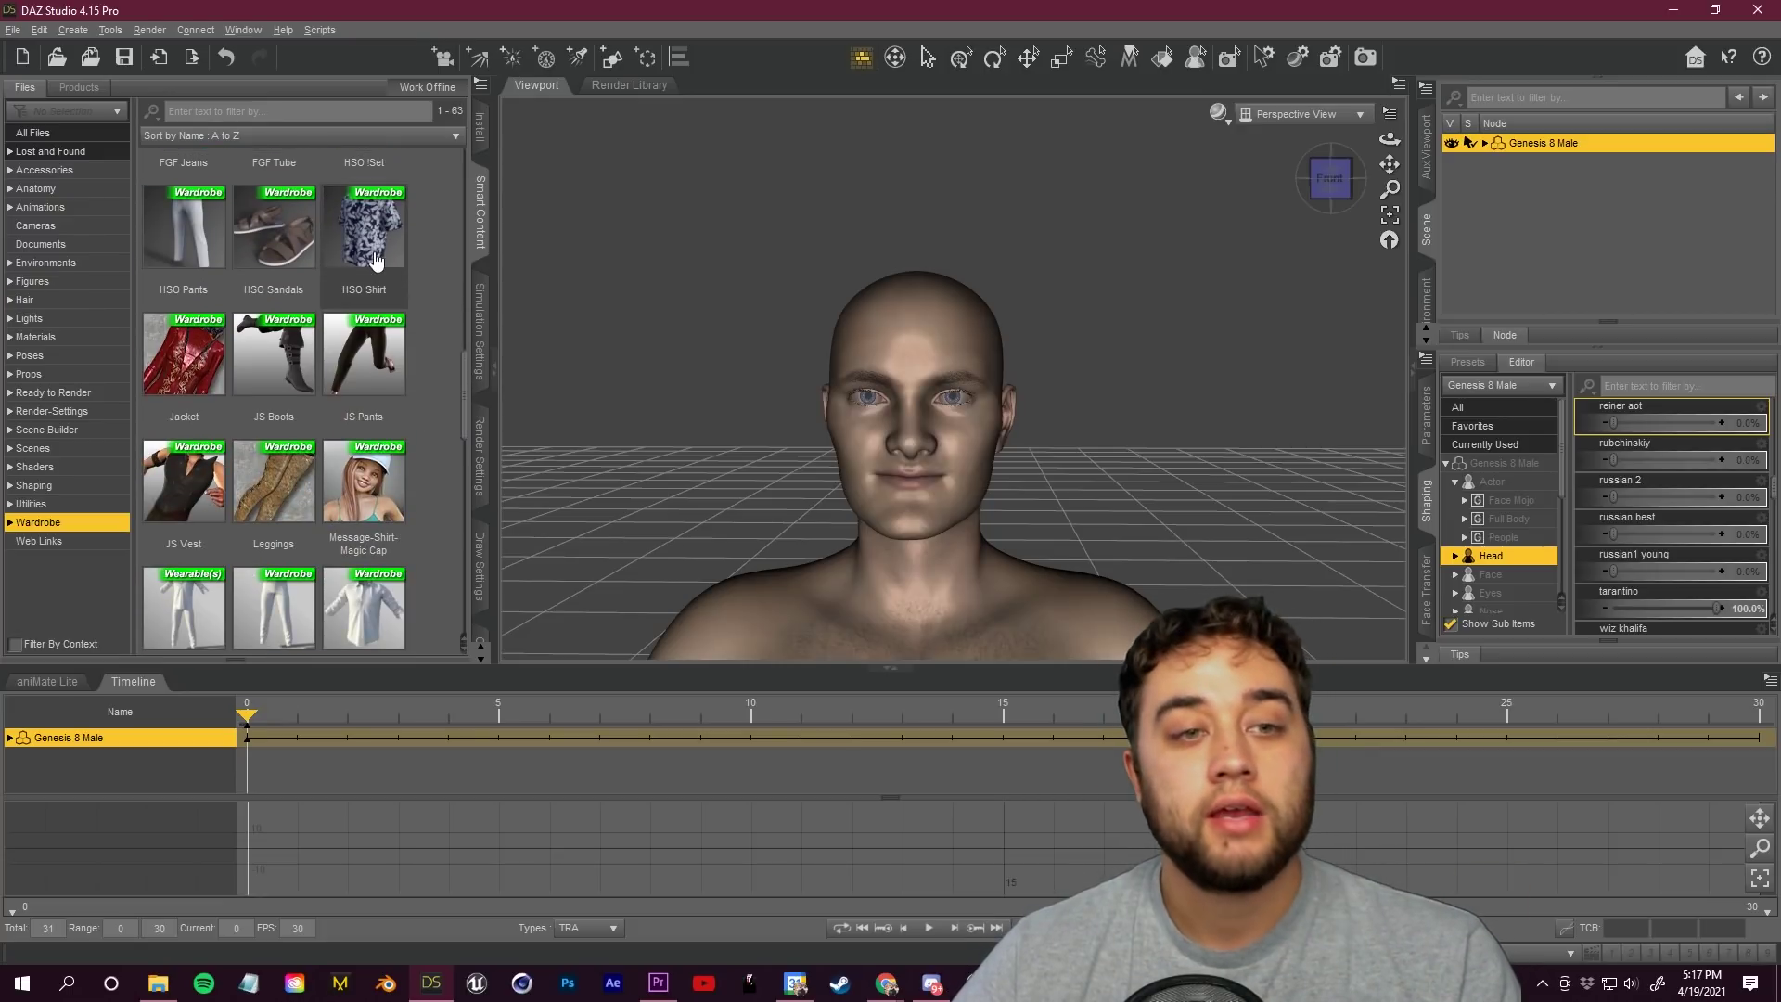
double_click(364, 223)
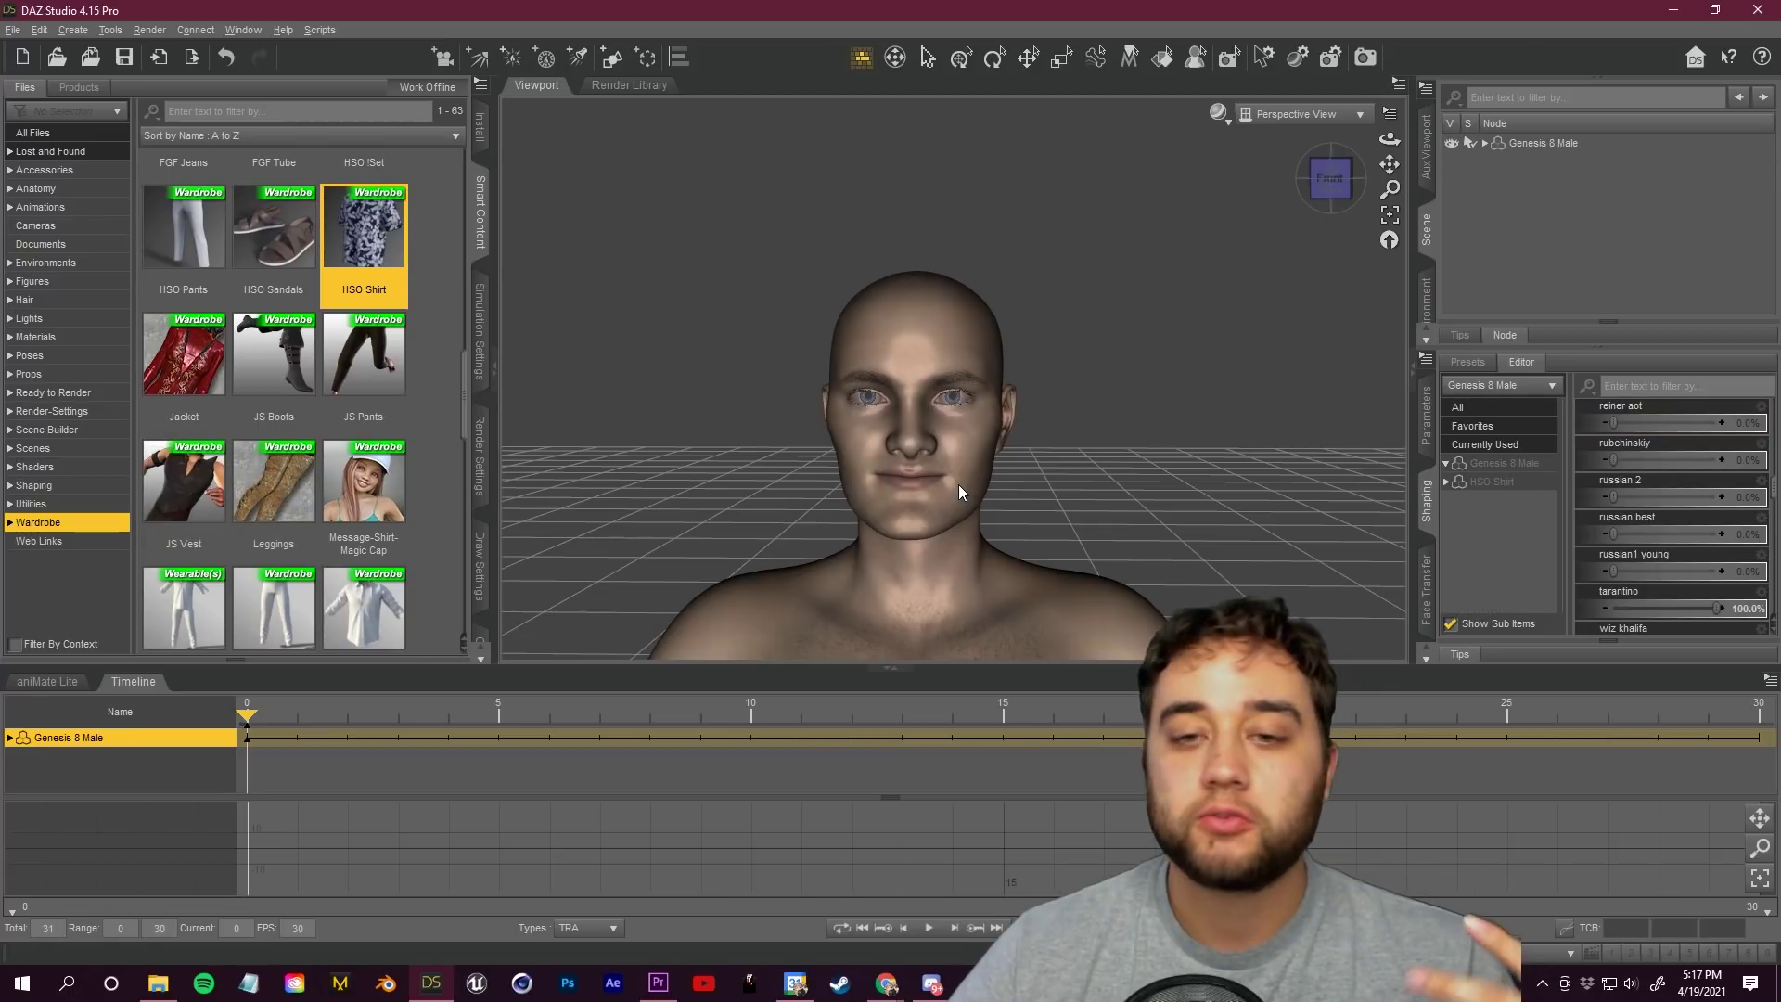
scroll(965, 501, "up", 5)
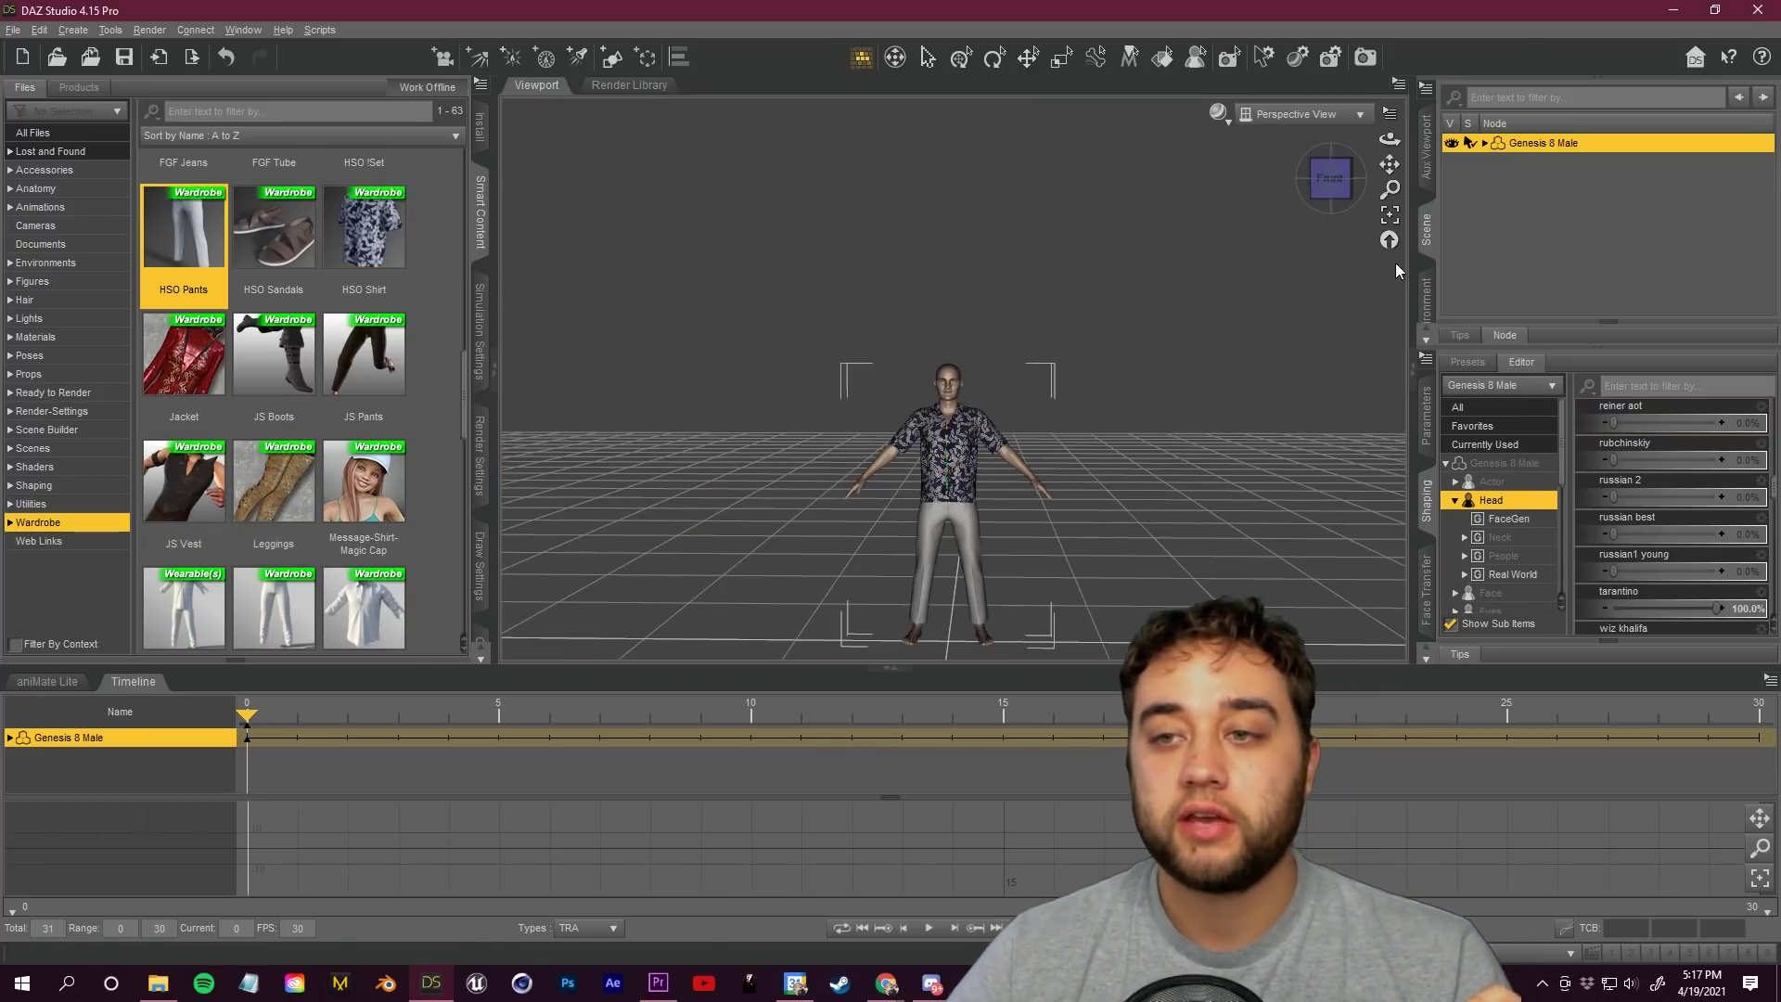
scroll(950, 167, "up", 3)
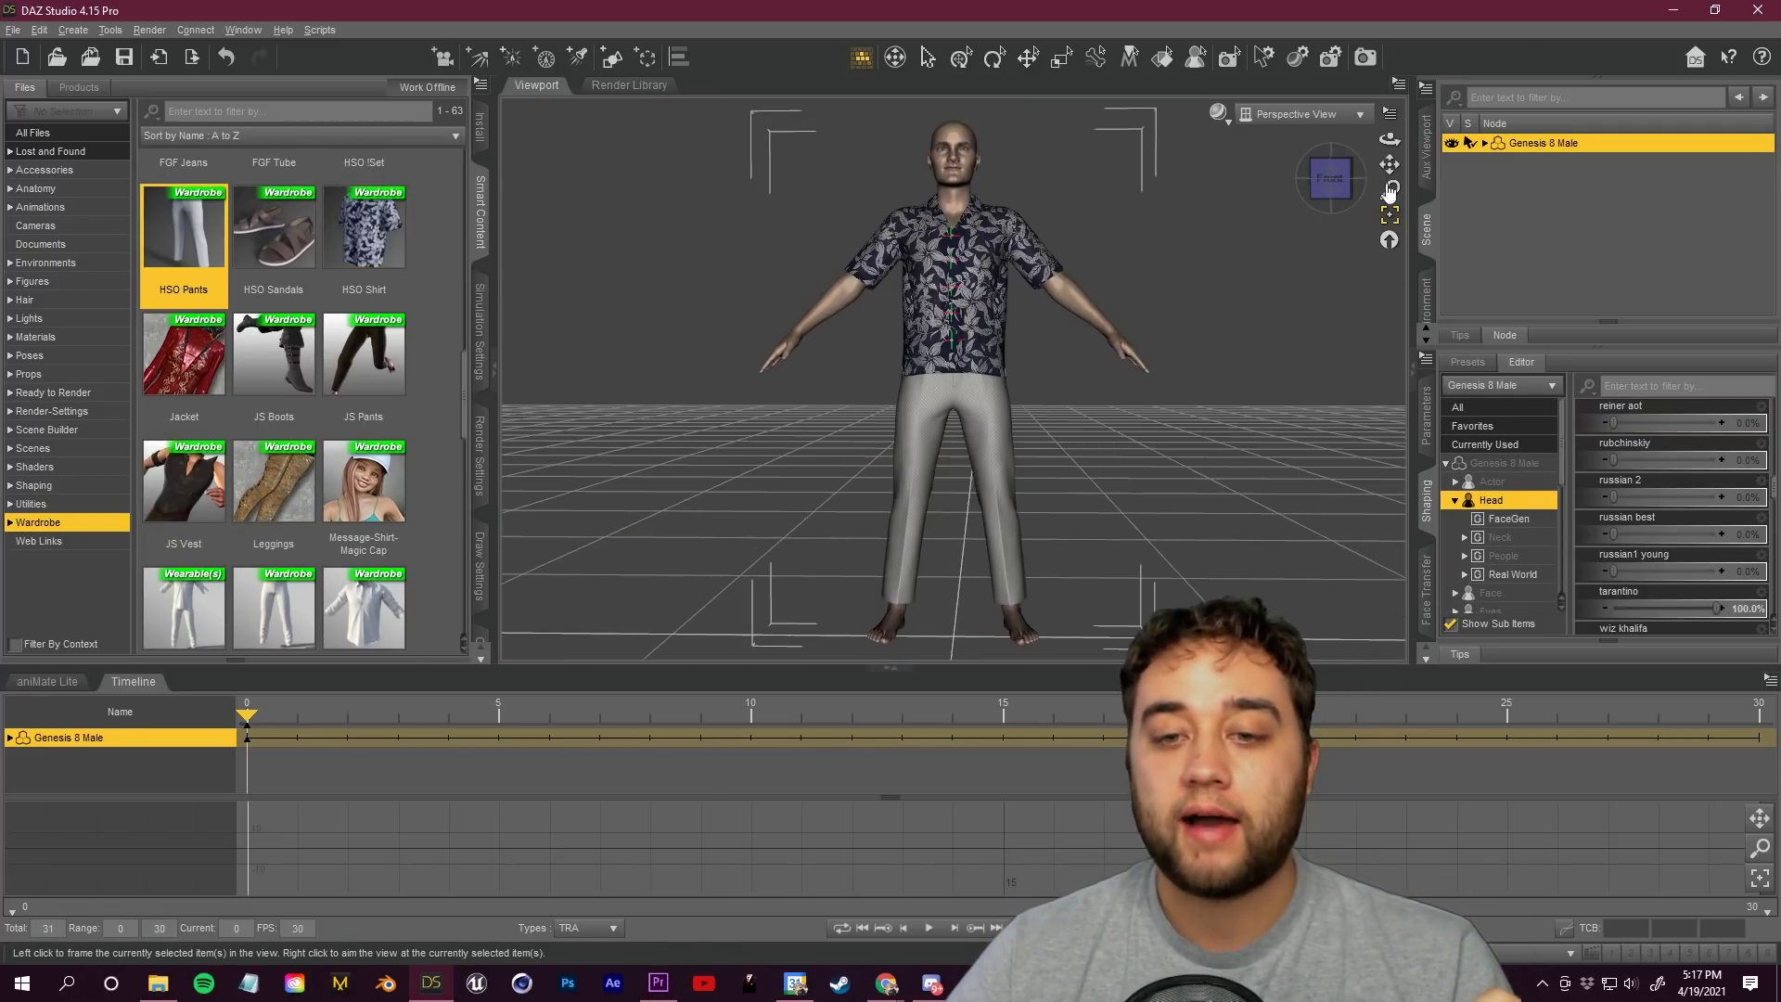
left_click(1335, 190)
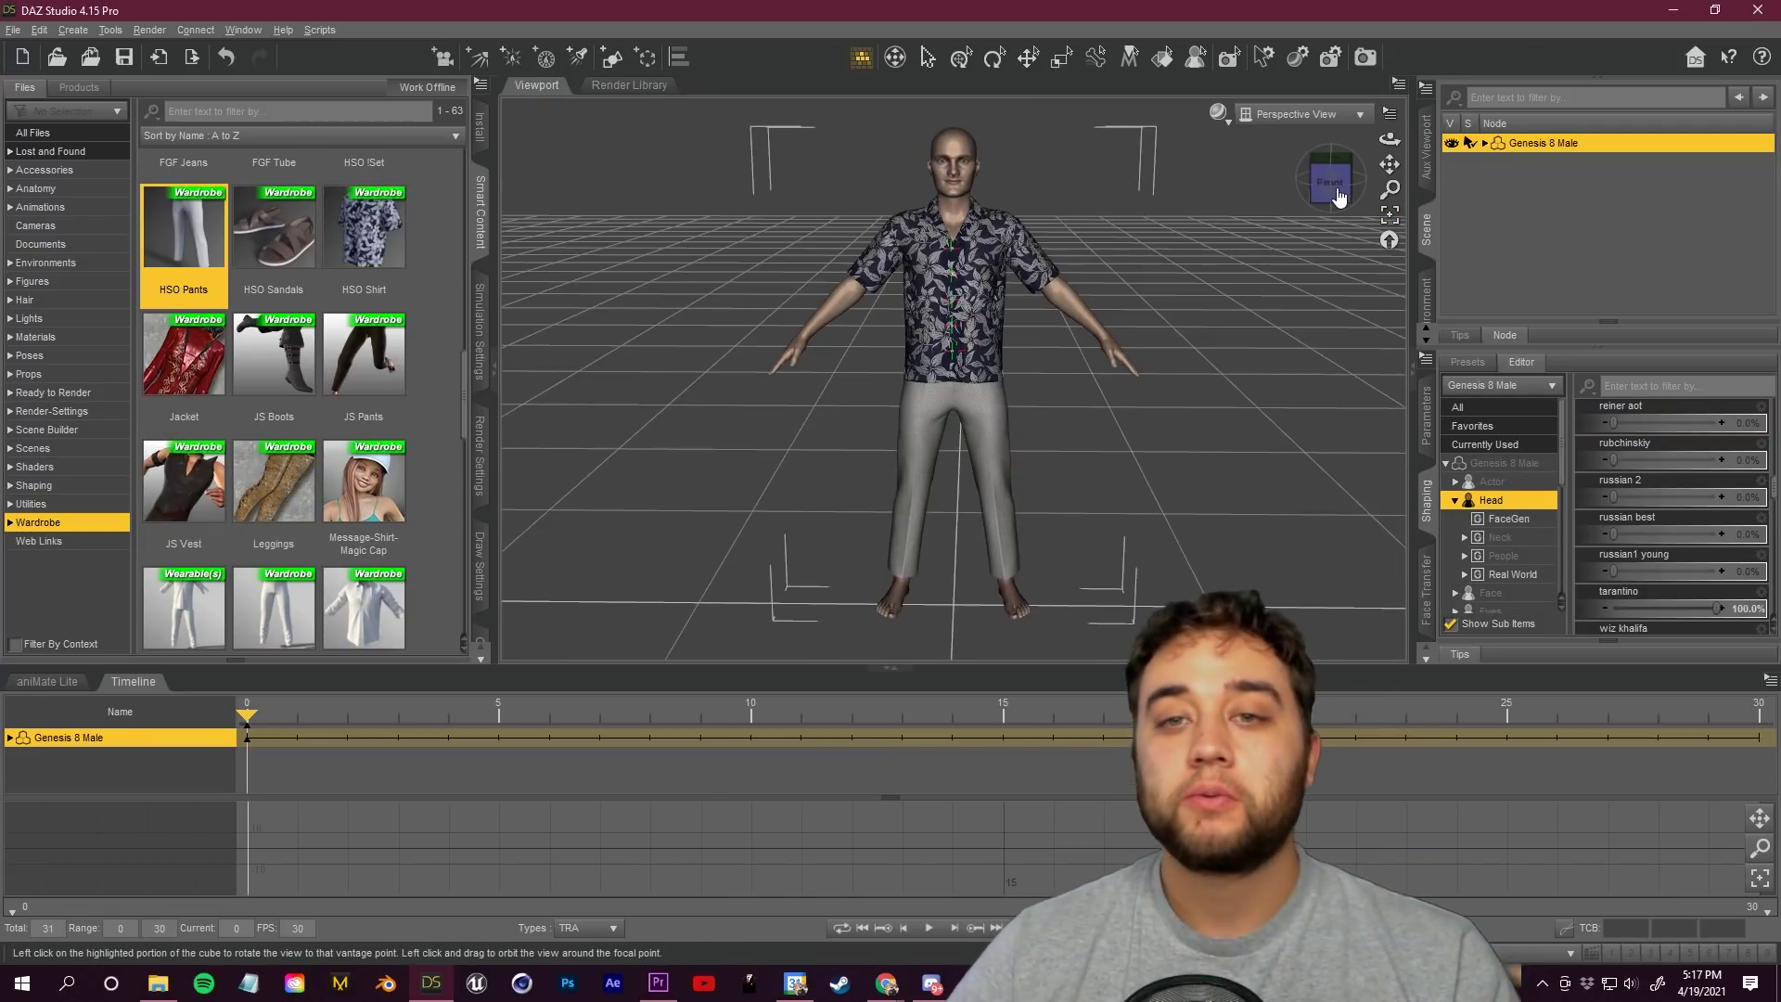
Select the Genesis 8 Male and export it as an Autodesk FBX file named tarantino, accepting the export options with embedded textures.
left_click(1532, 142, "ctrl")
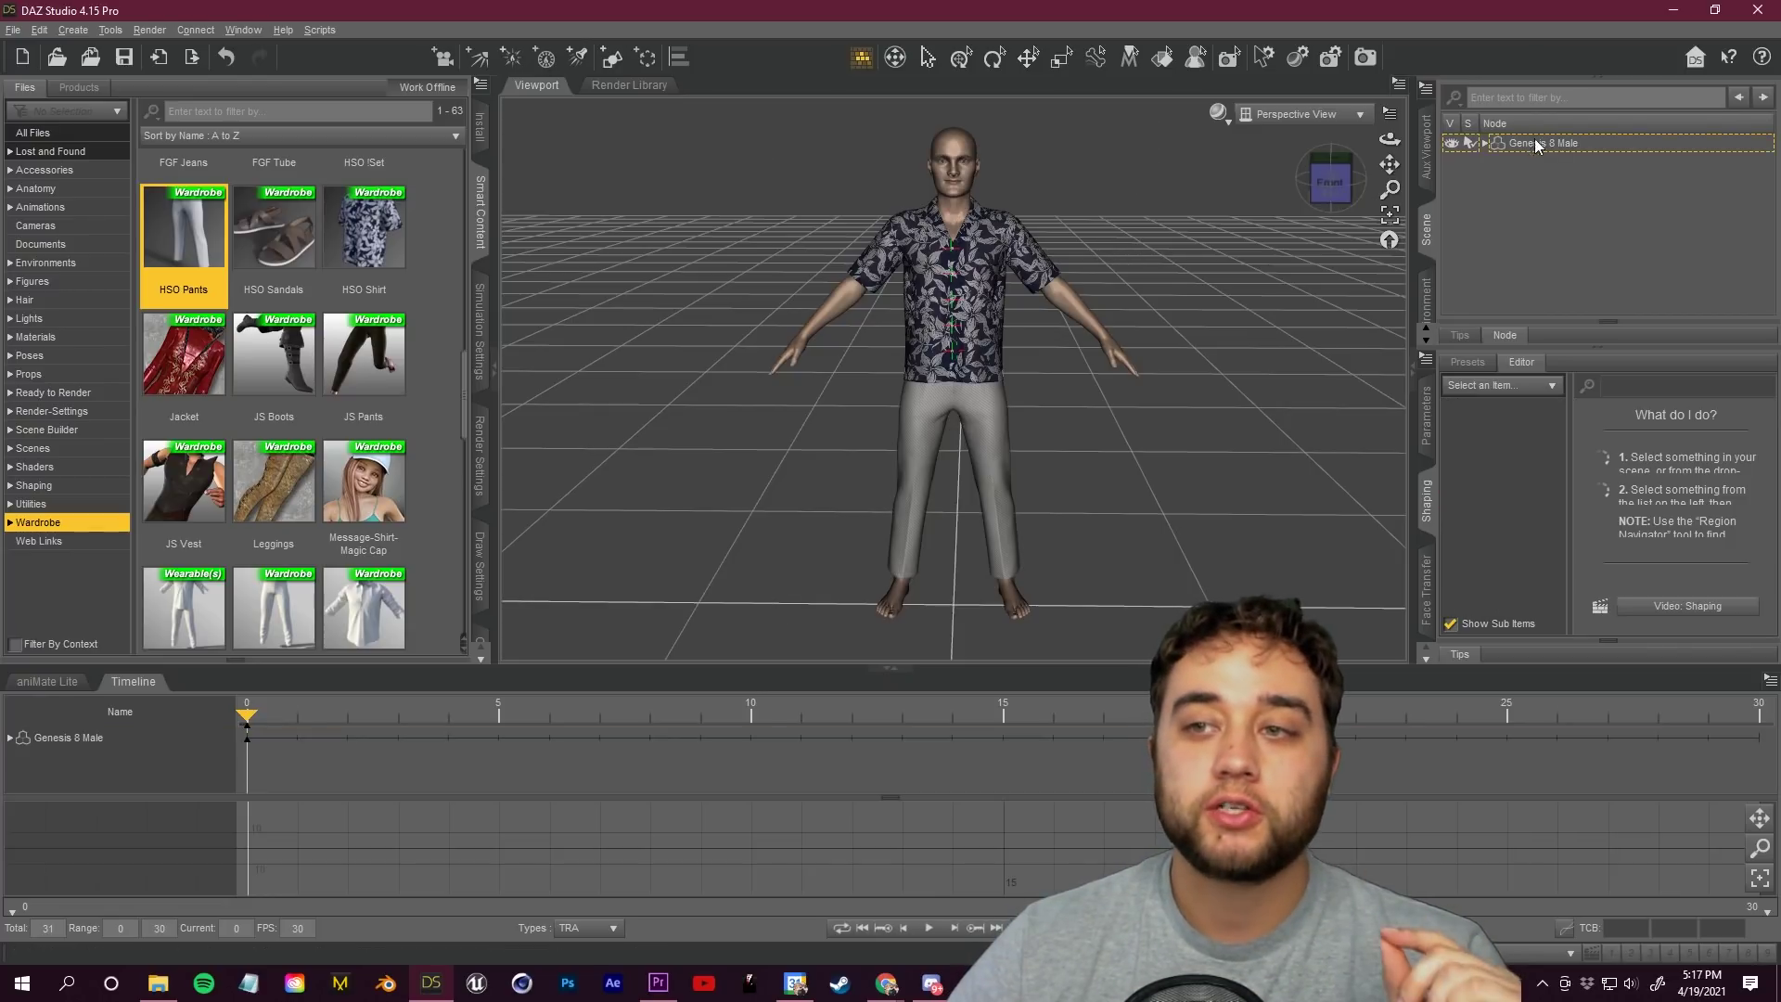
left_click(1532, 143)
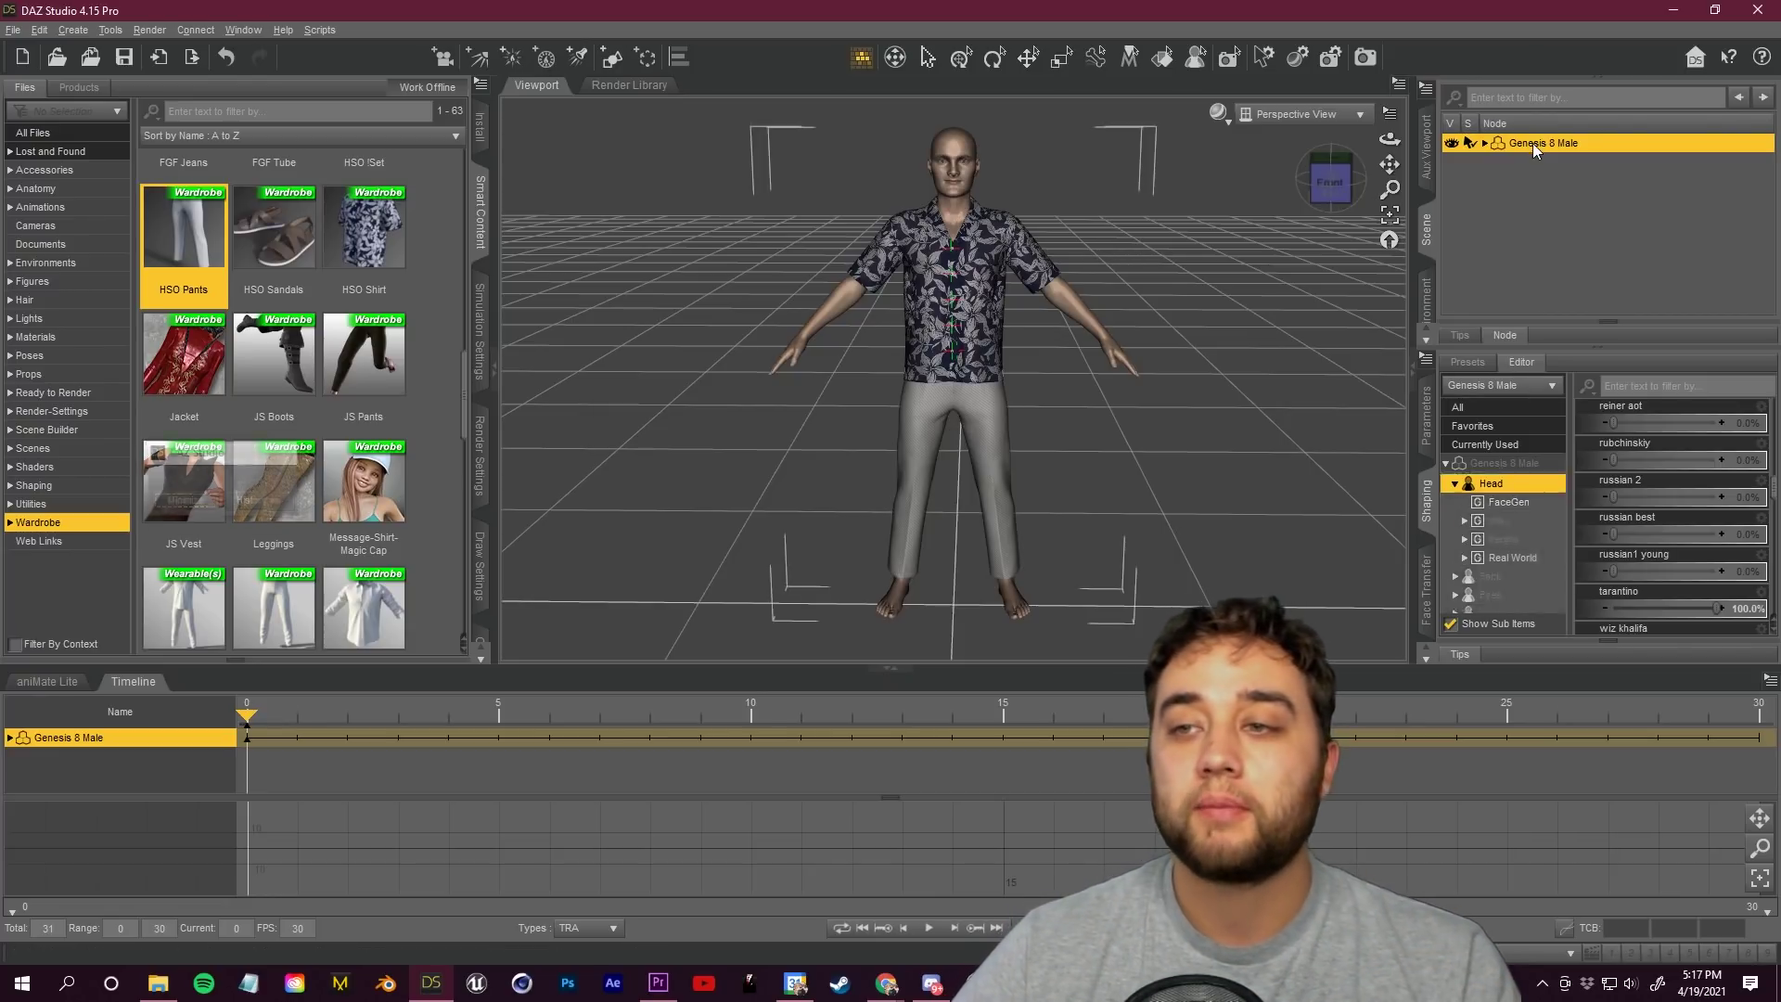
left_click(11, 31)
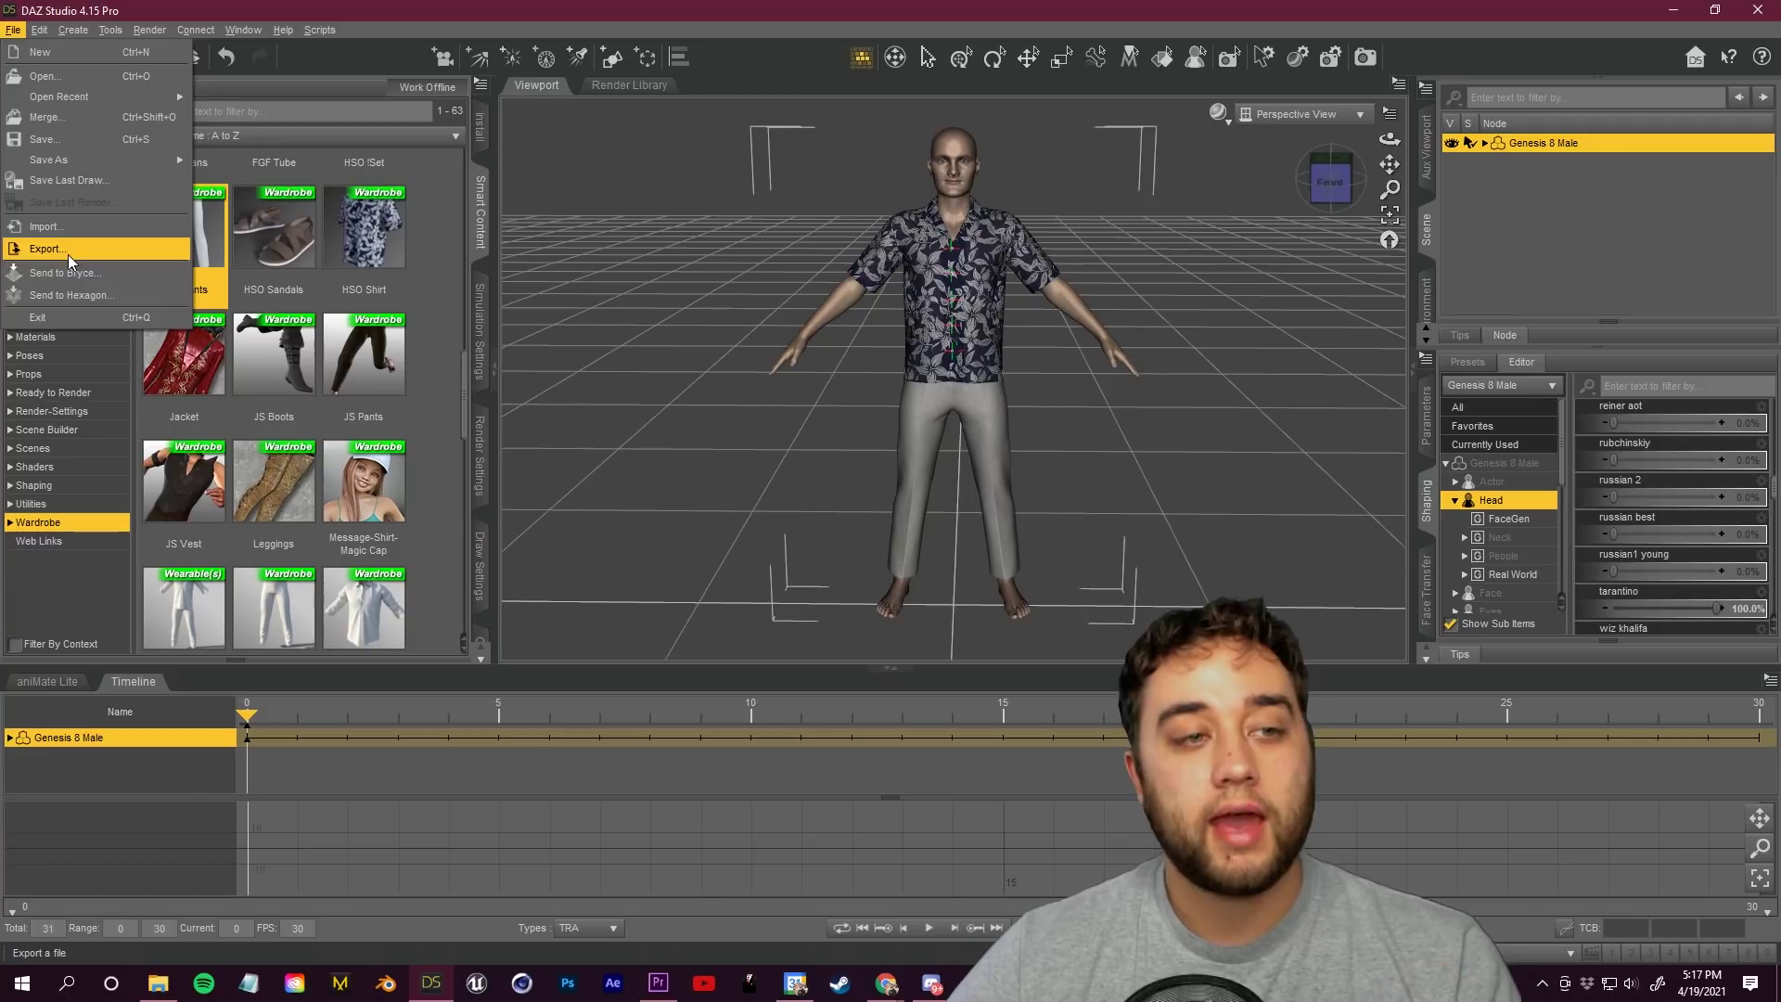
left_click(56, 247)
left_click(248, 429)
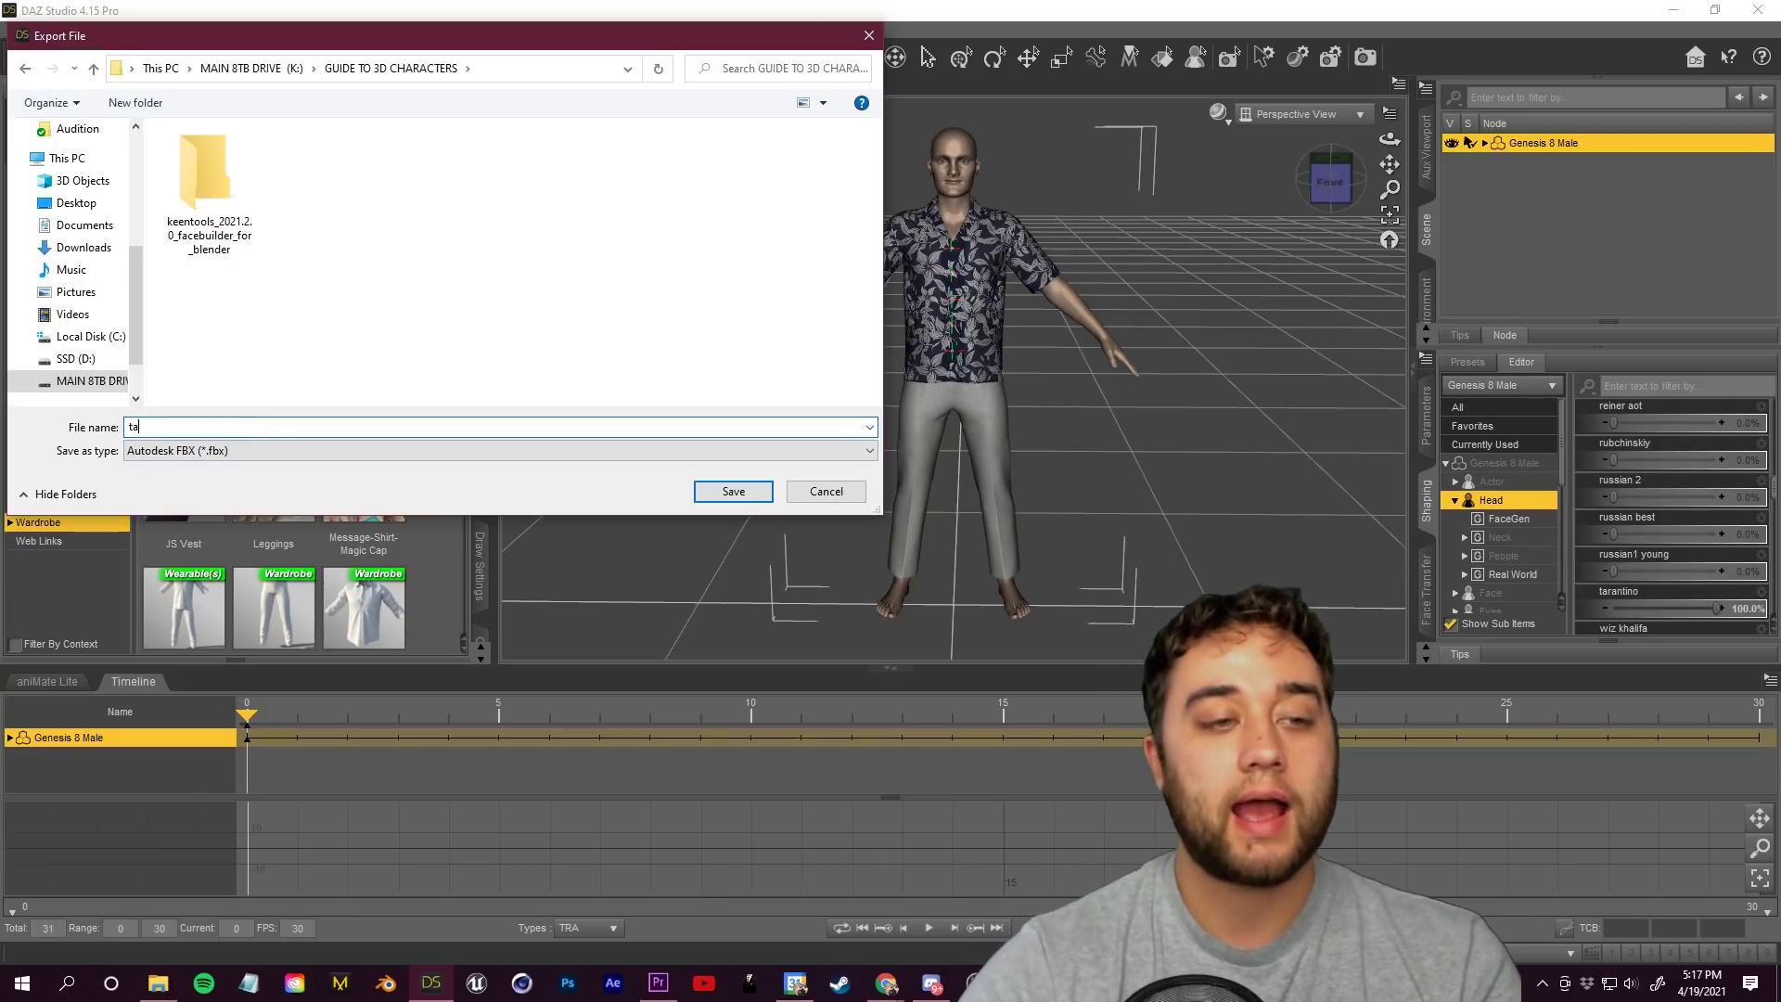
key("Return")
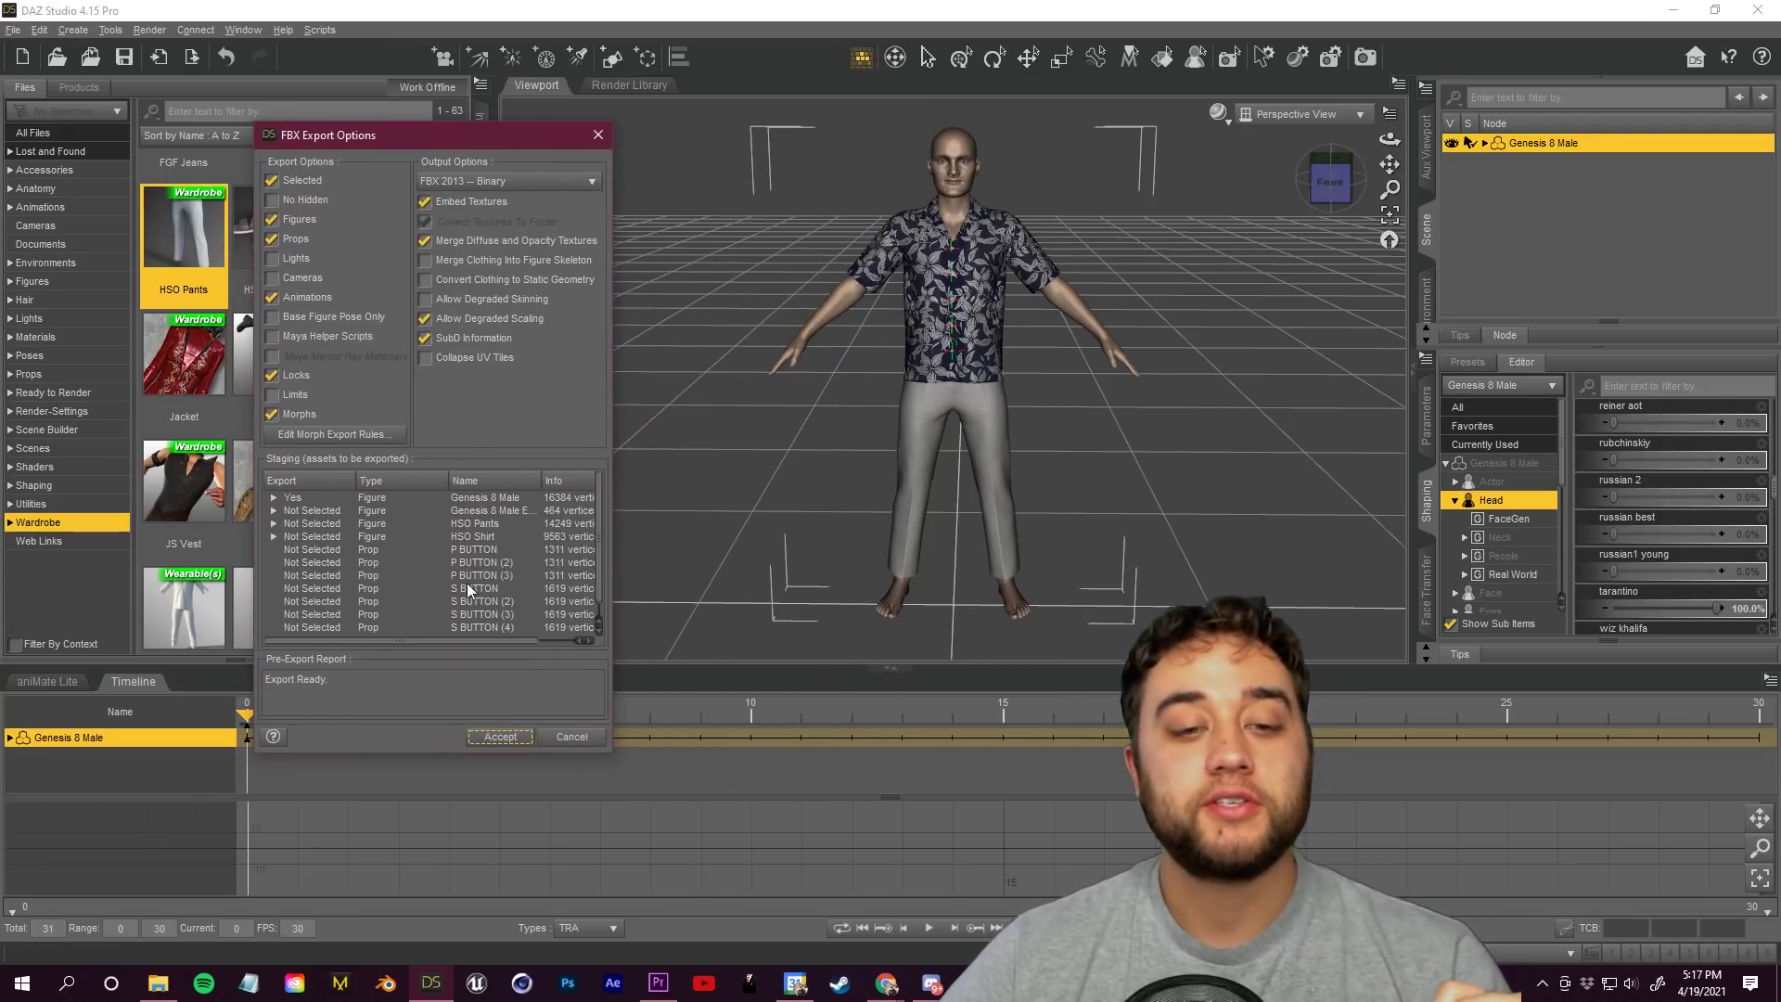
left_click(500, 736)
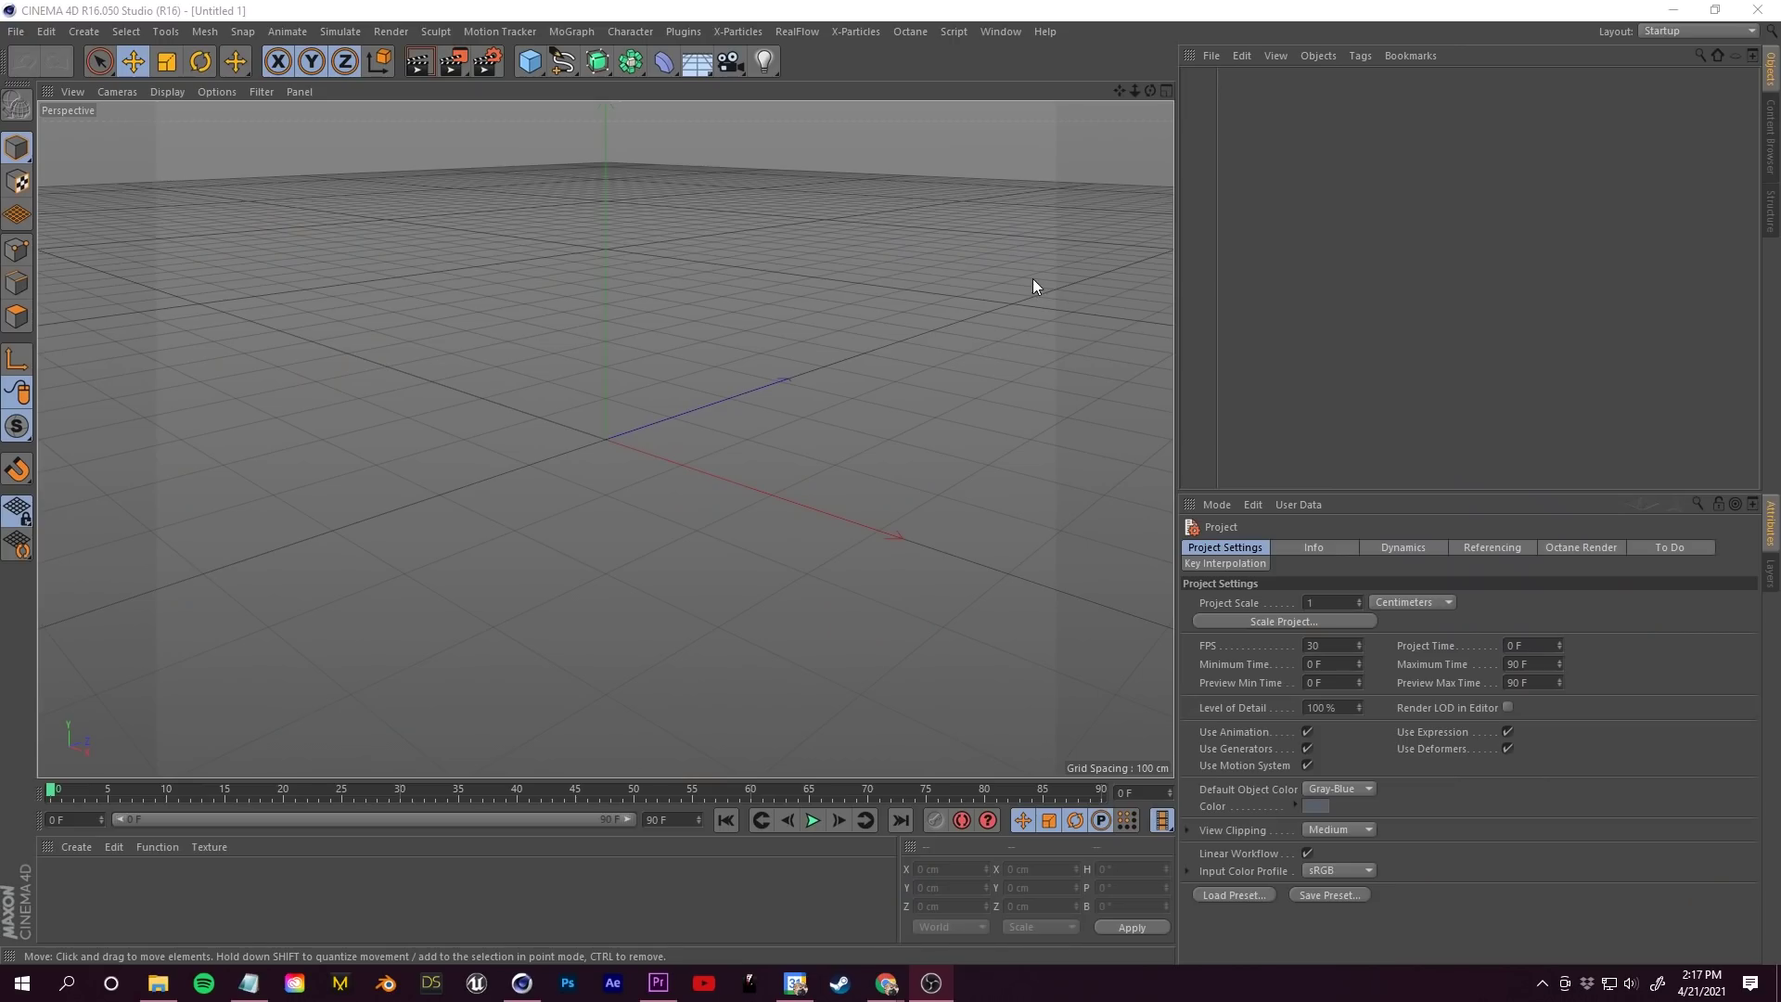
In Cinema 4D, open the tarantino FBX file from the GUIDE TO 3D CHARACTERS folder.
left_click(1211, 55)
left_click(1222, 95)
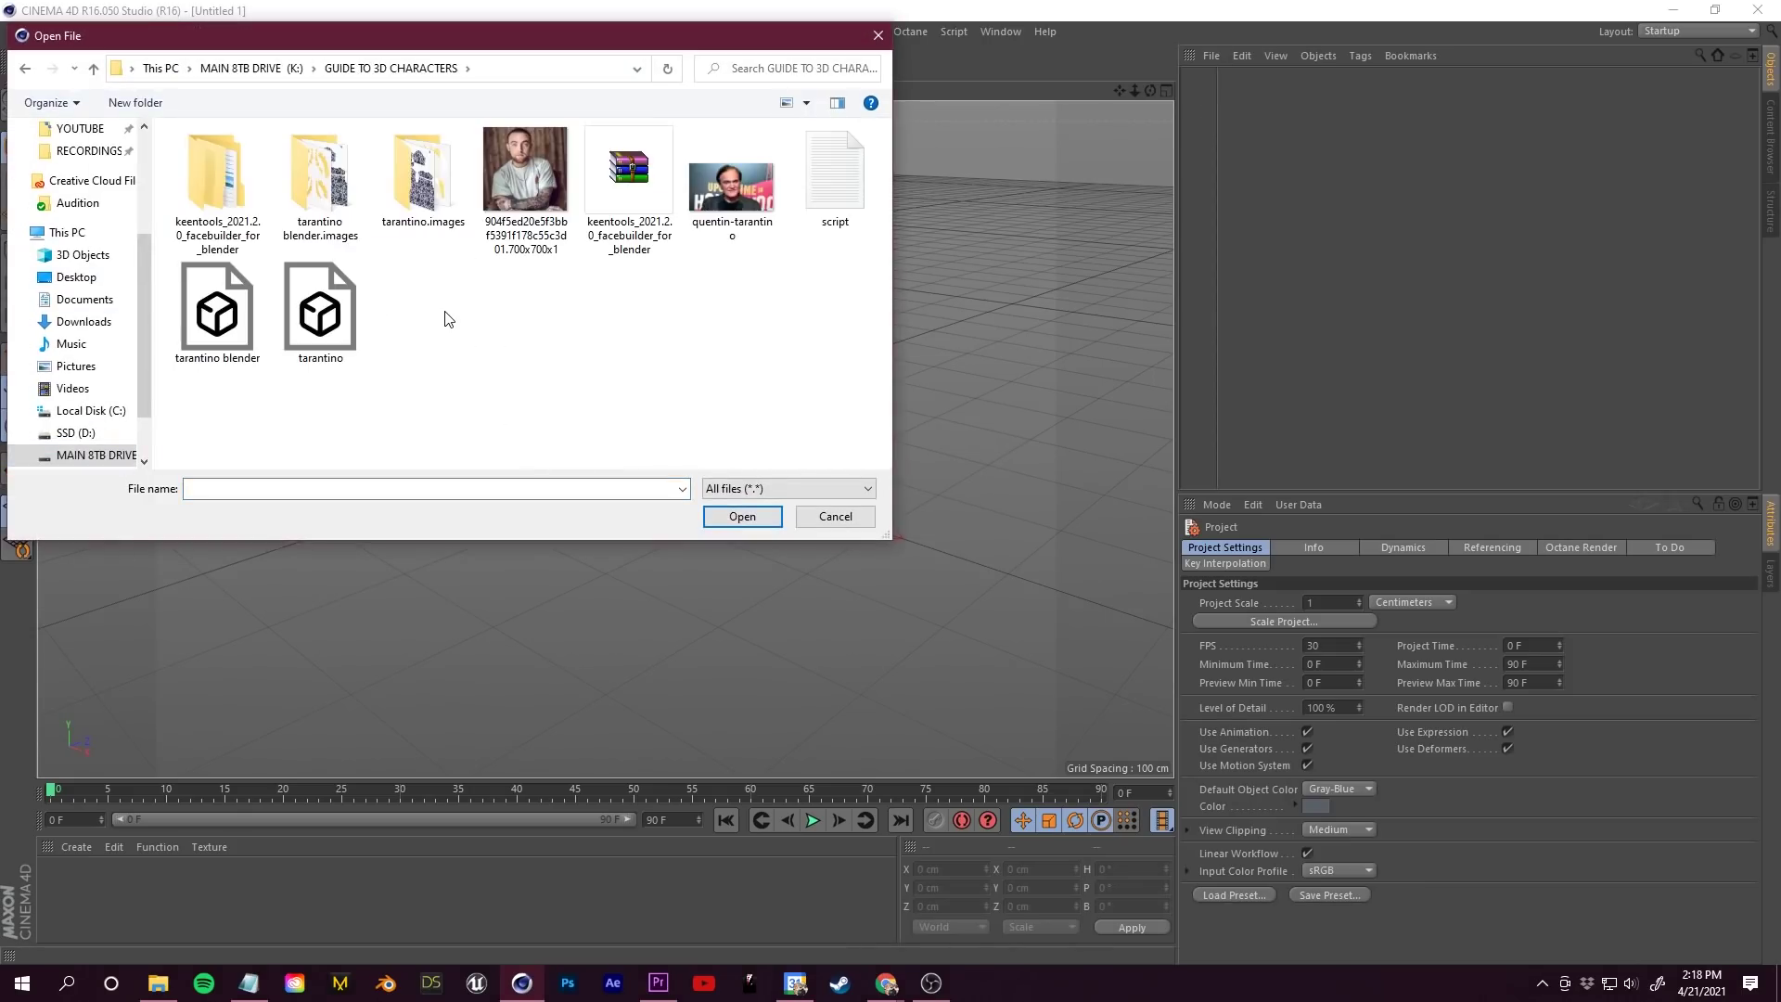
left_click(320, 311)
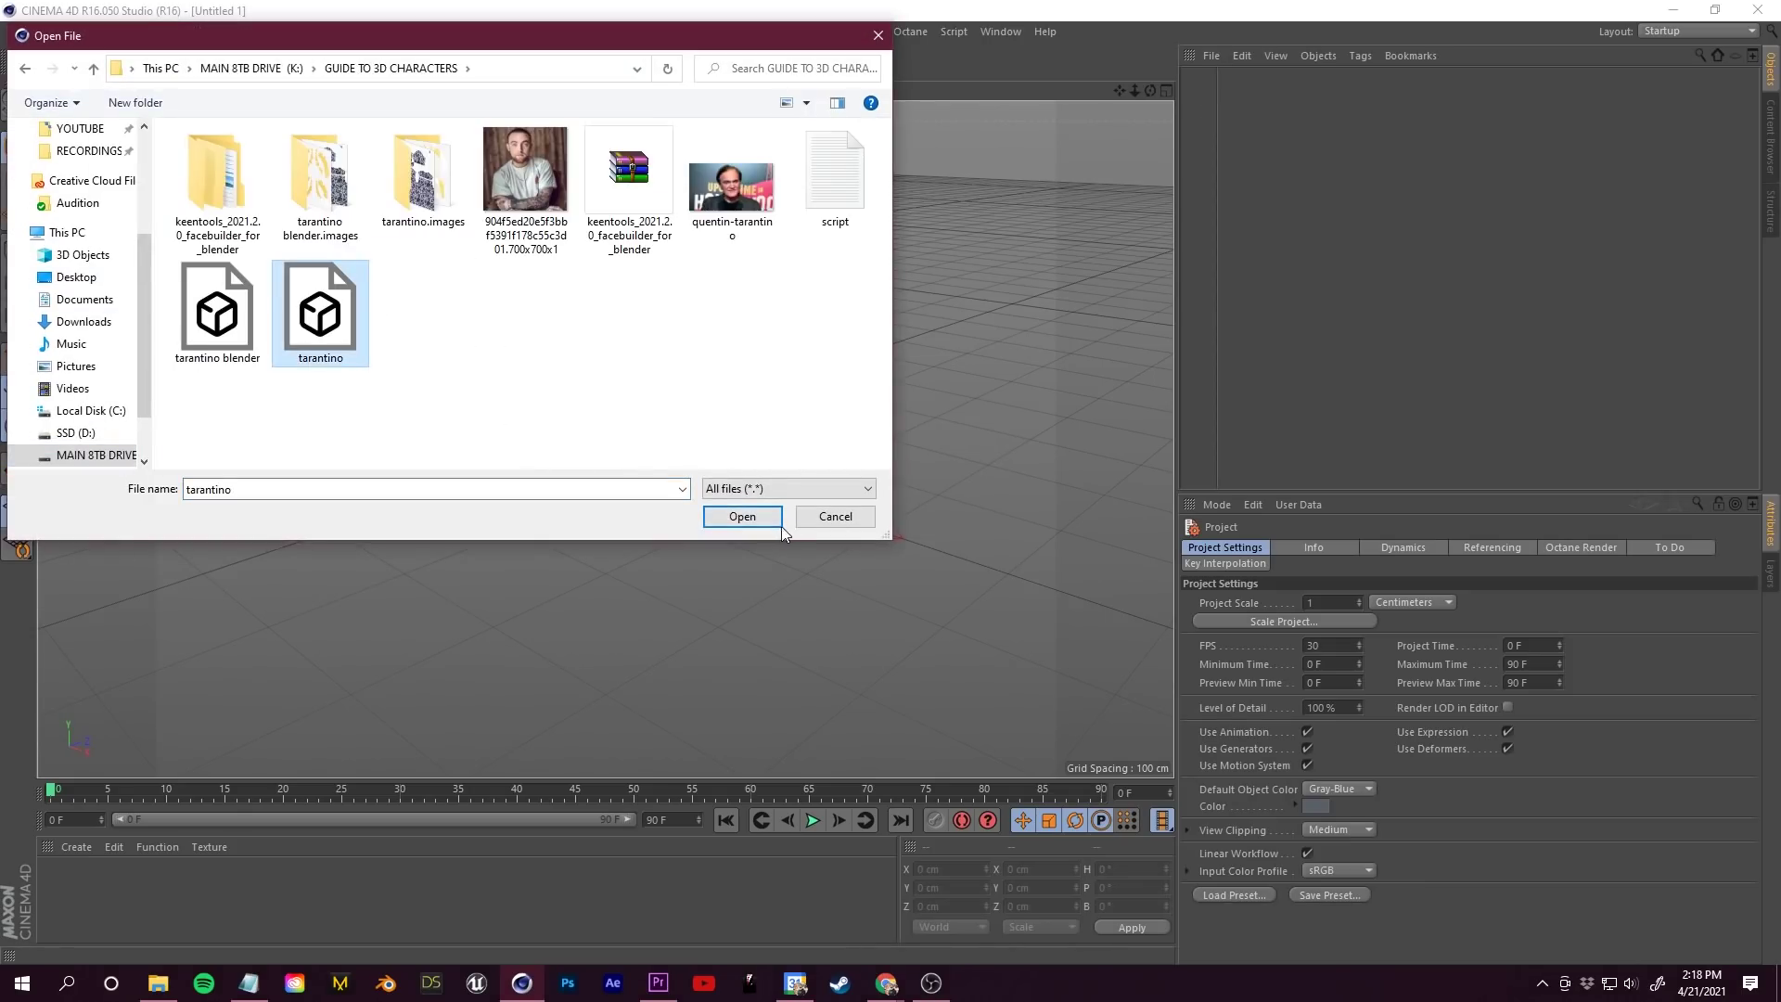
left_click(775, 522)
Select all of the character's materials and convert them to Octane materials.
left_click_drag(1150, 110, 1137, 97, "alt")
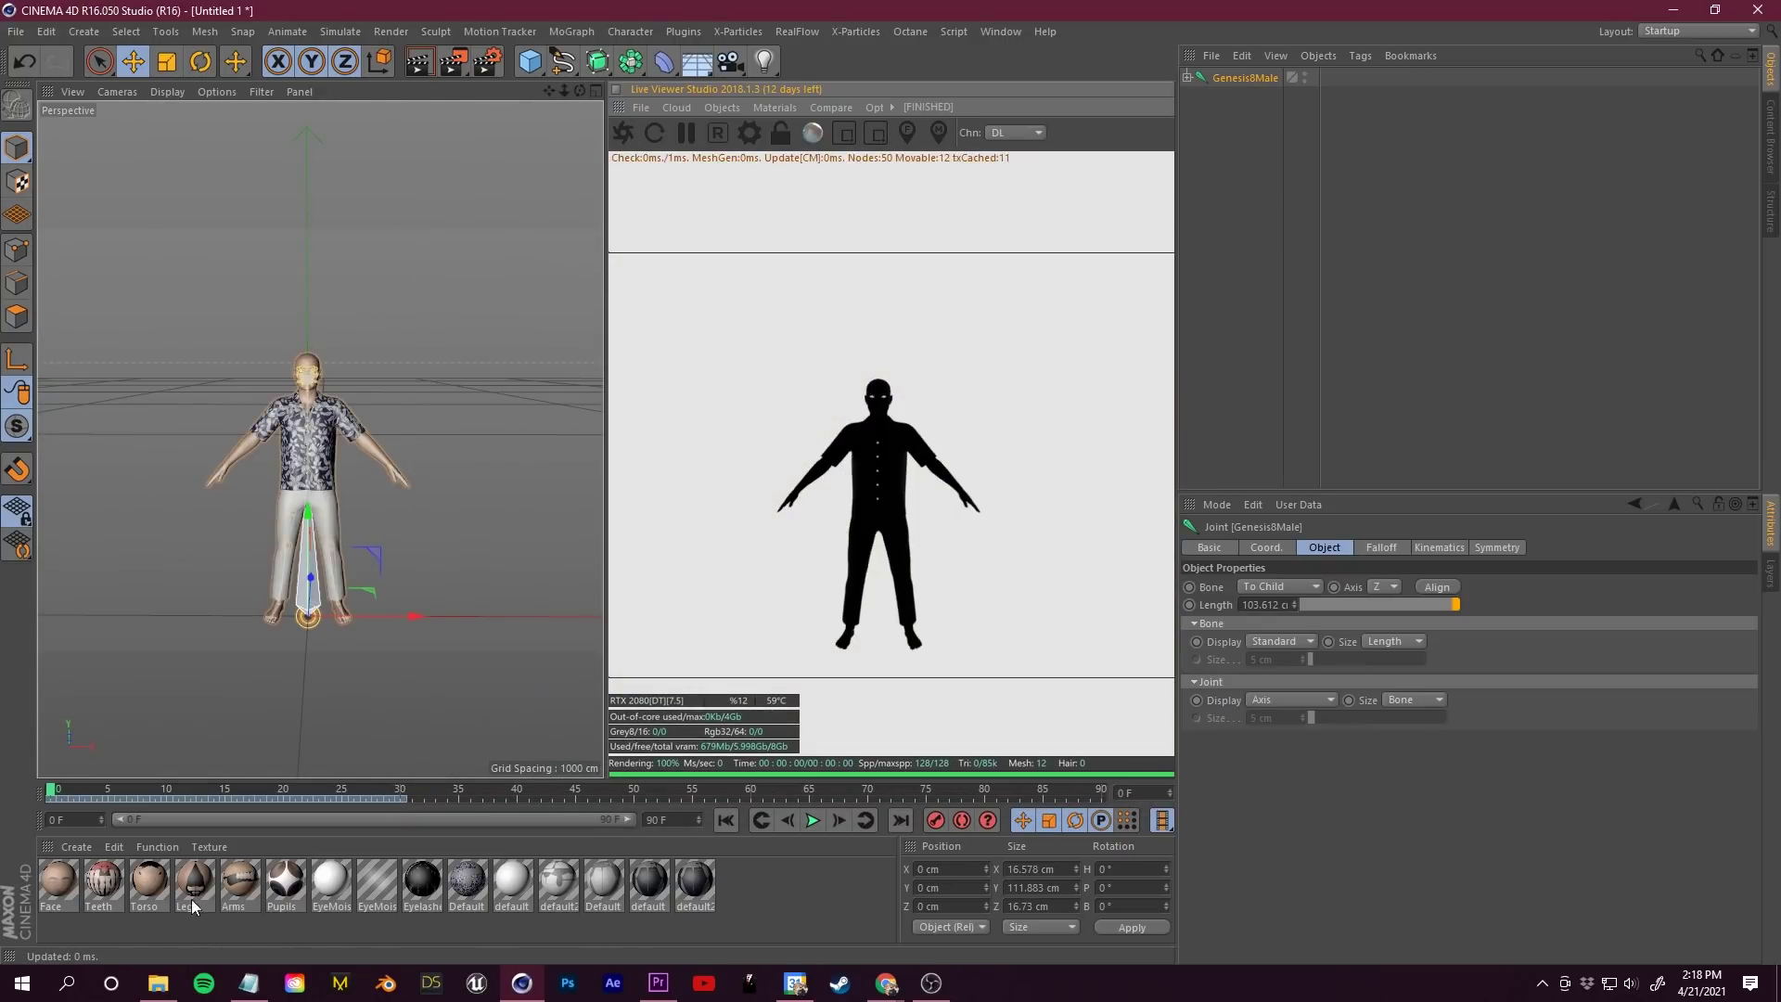
left_click_drag(782, 887, 42, 891)
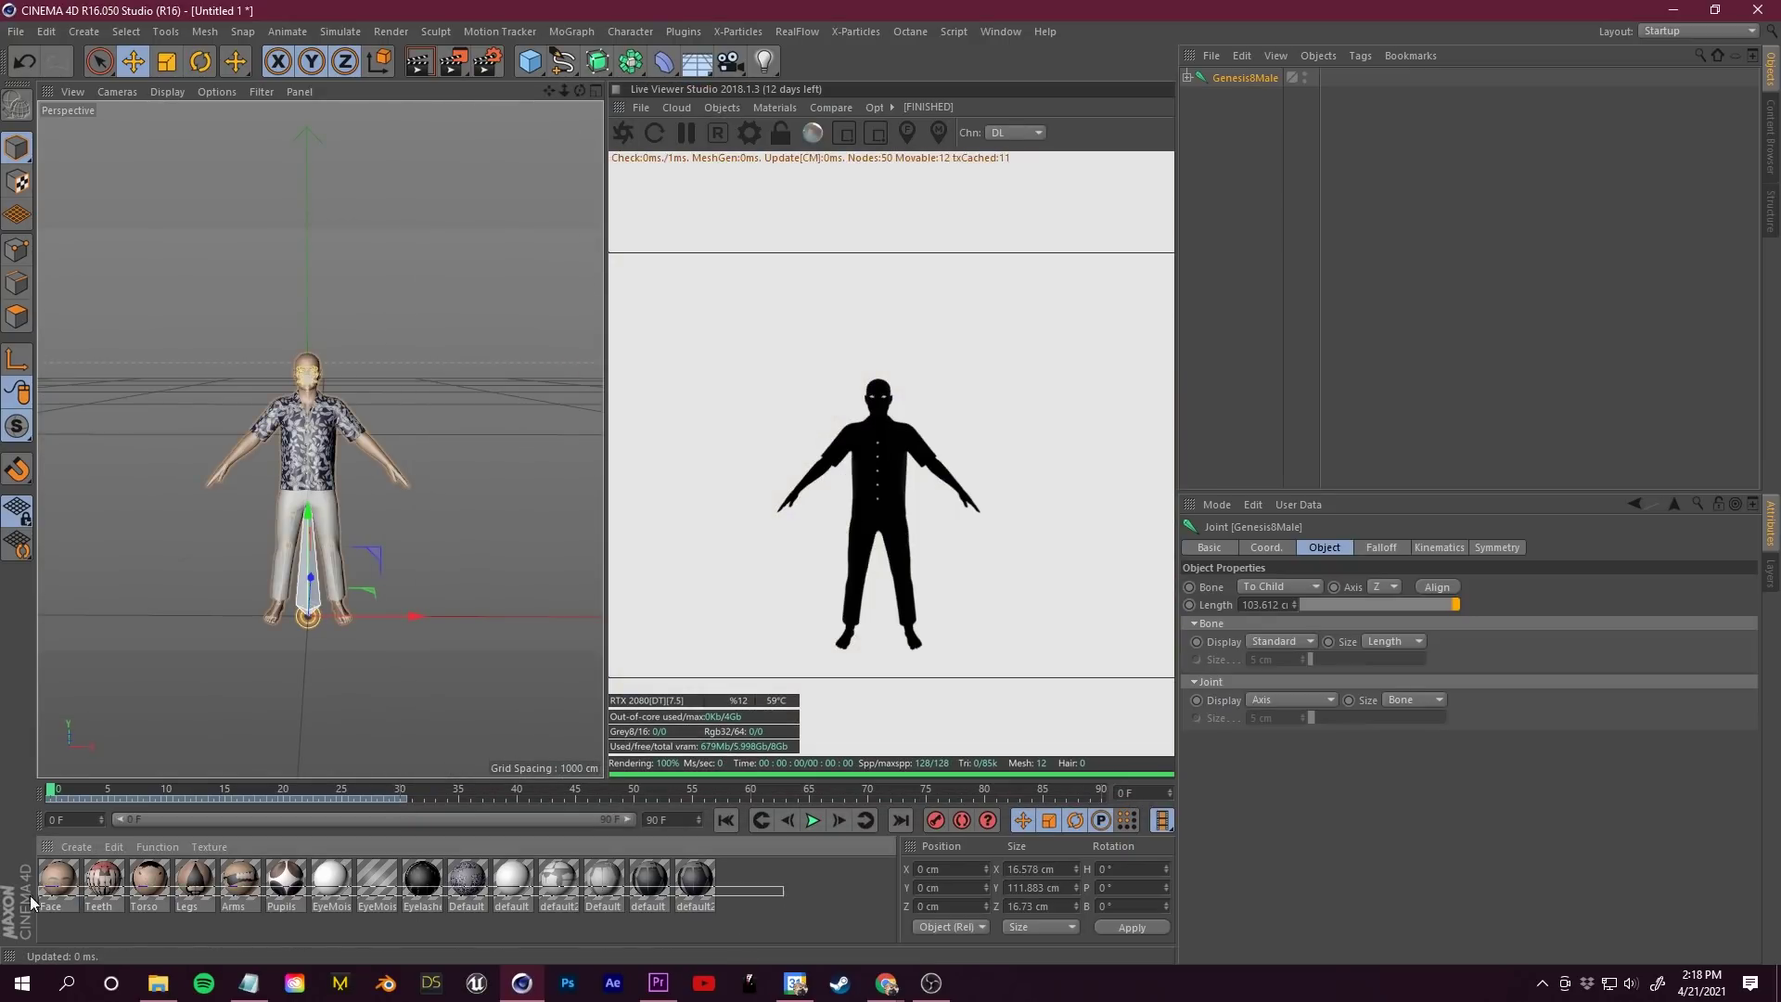
left_click(761, 112)
left_click(818, 377)
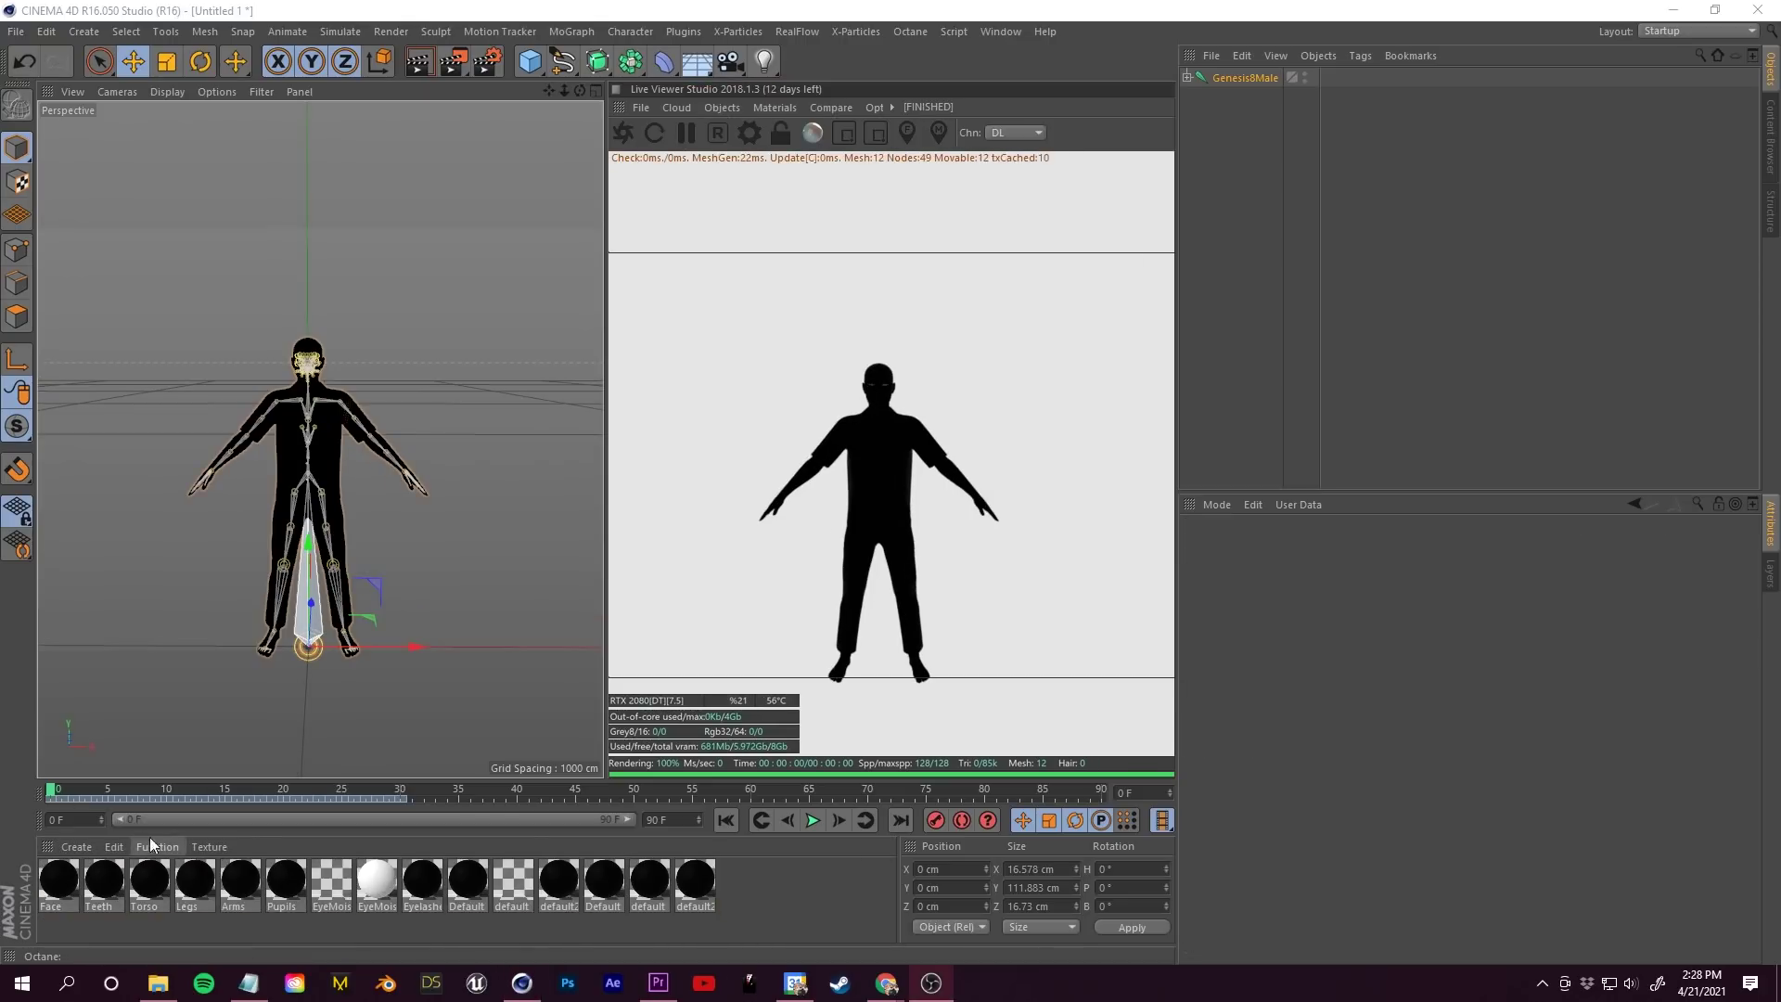
Open the image texture settings of the Face material's Diffuse channel.
double_click(61, 886)
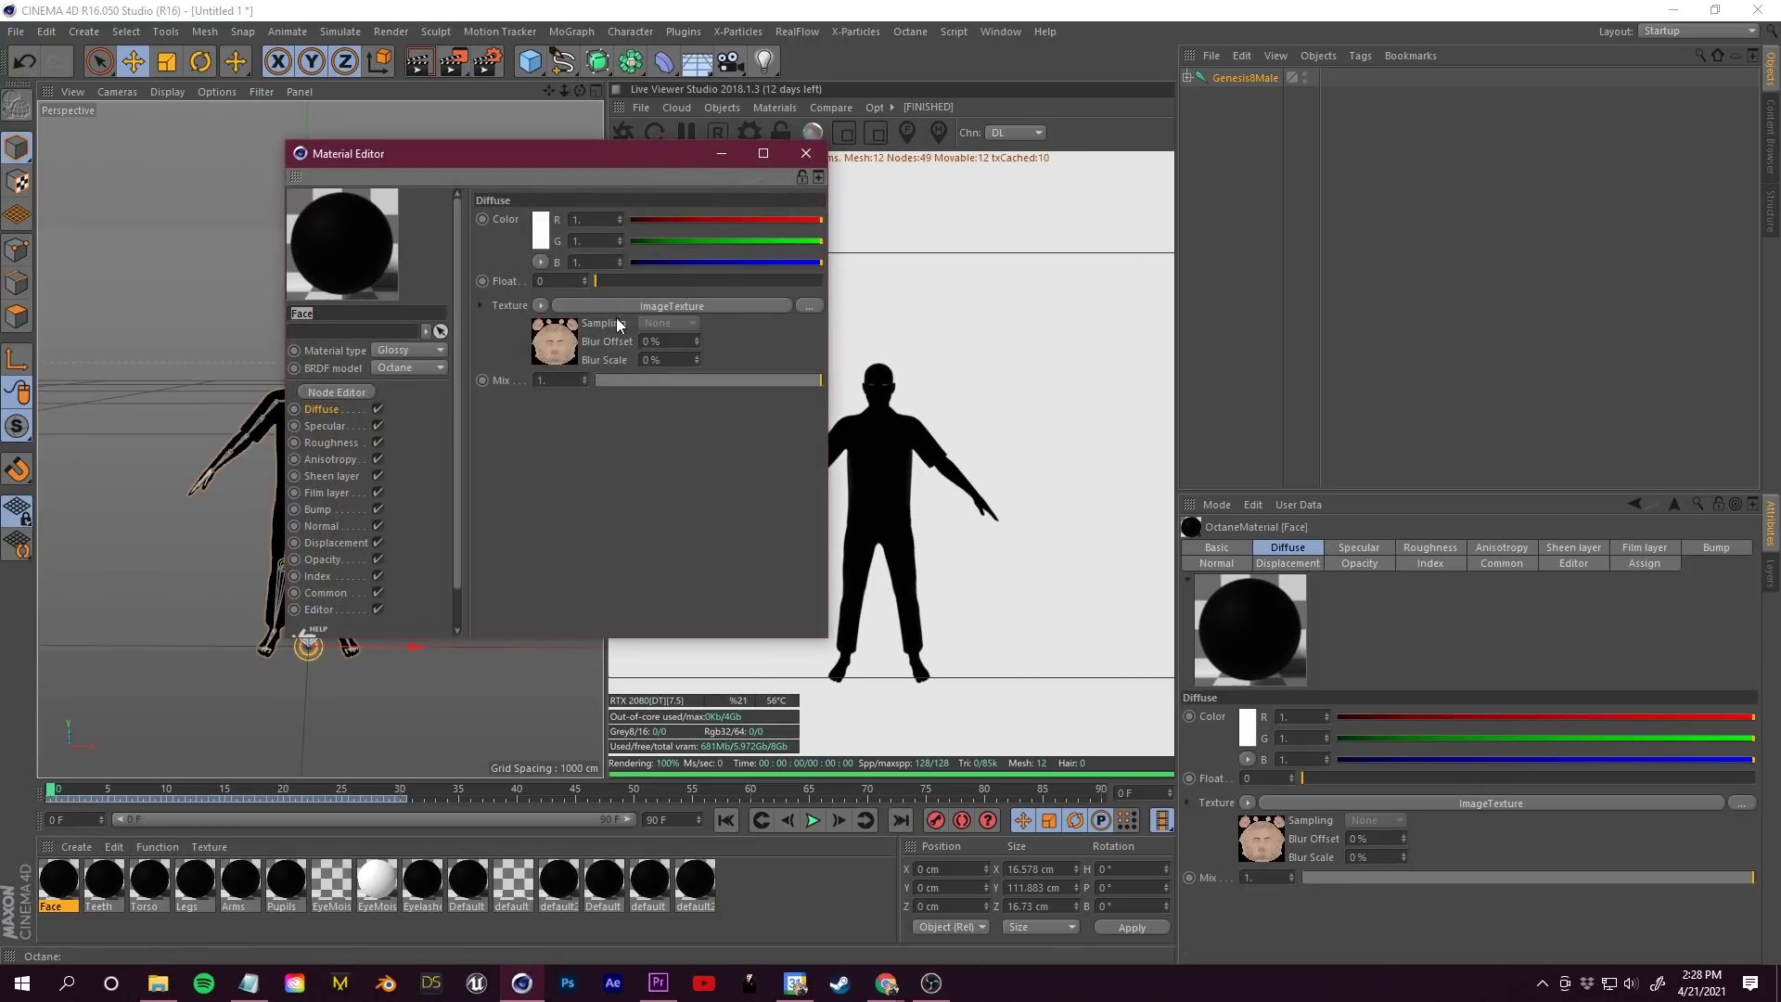
left_click(37, 918)
double_click(62, 890)
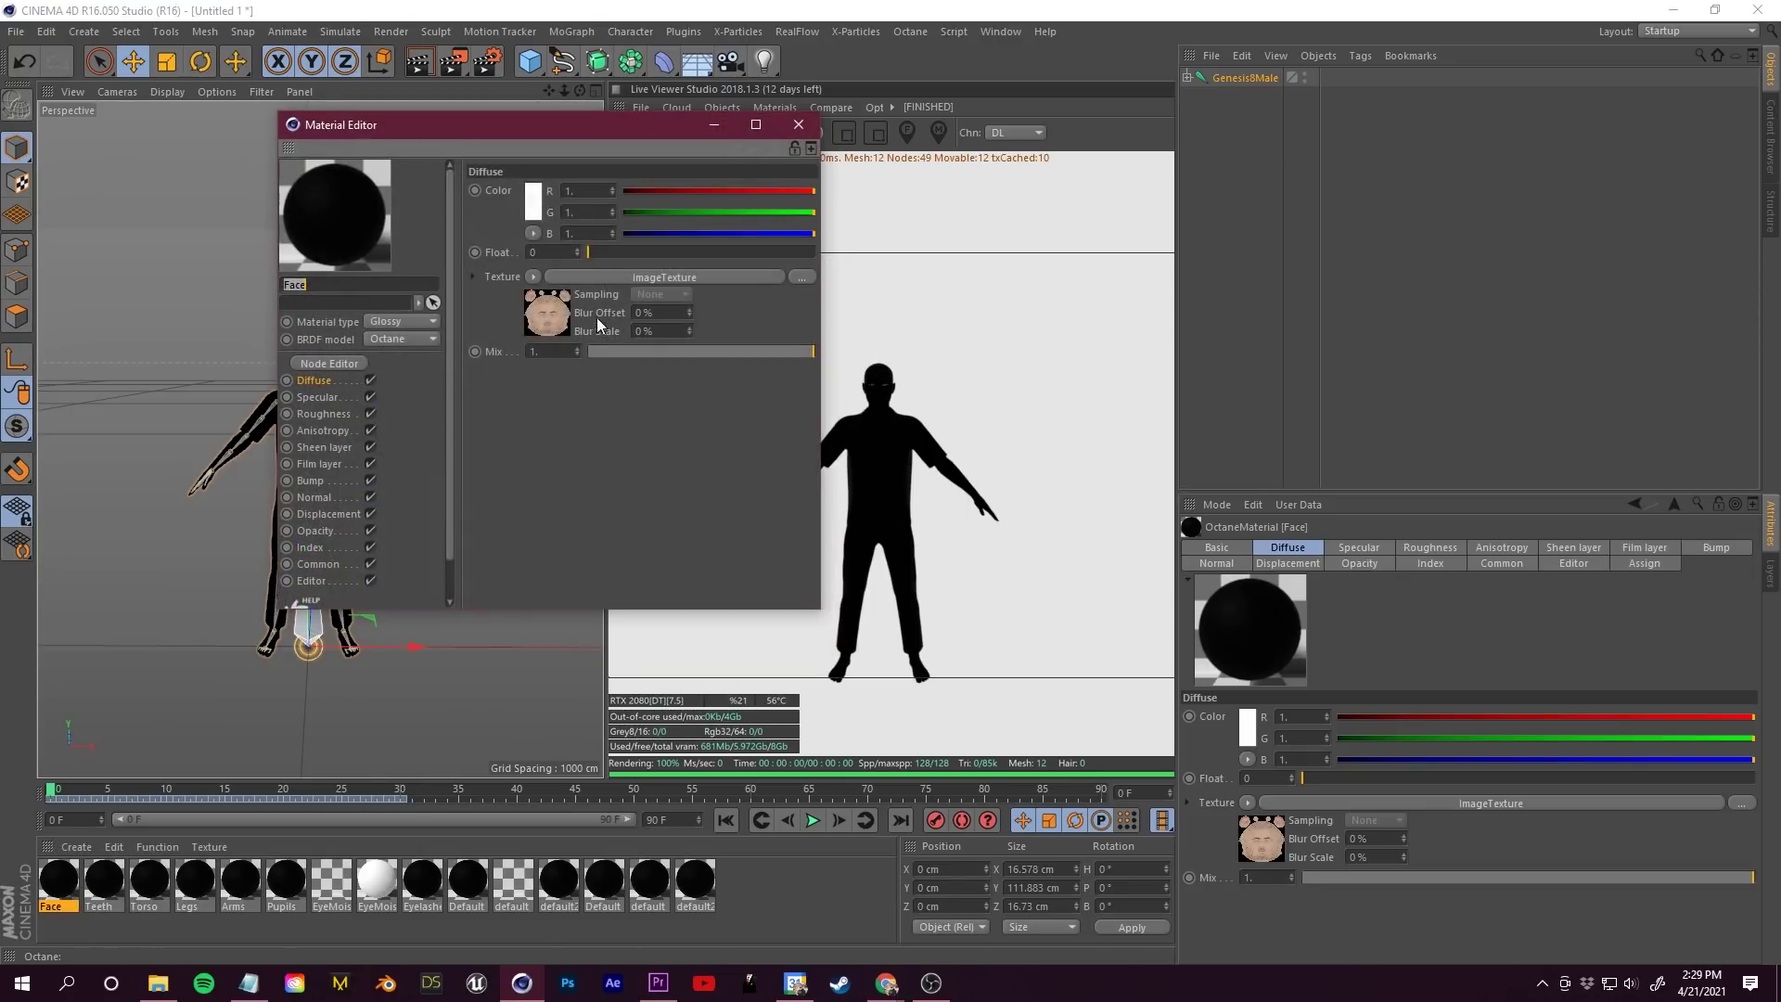
left_click(657, 275)
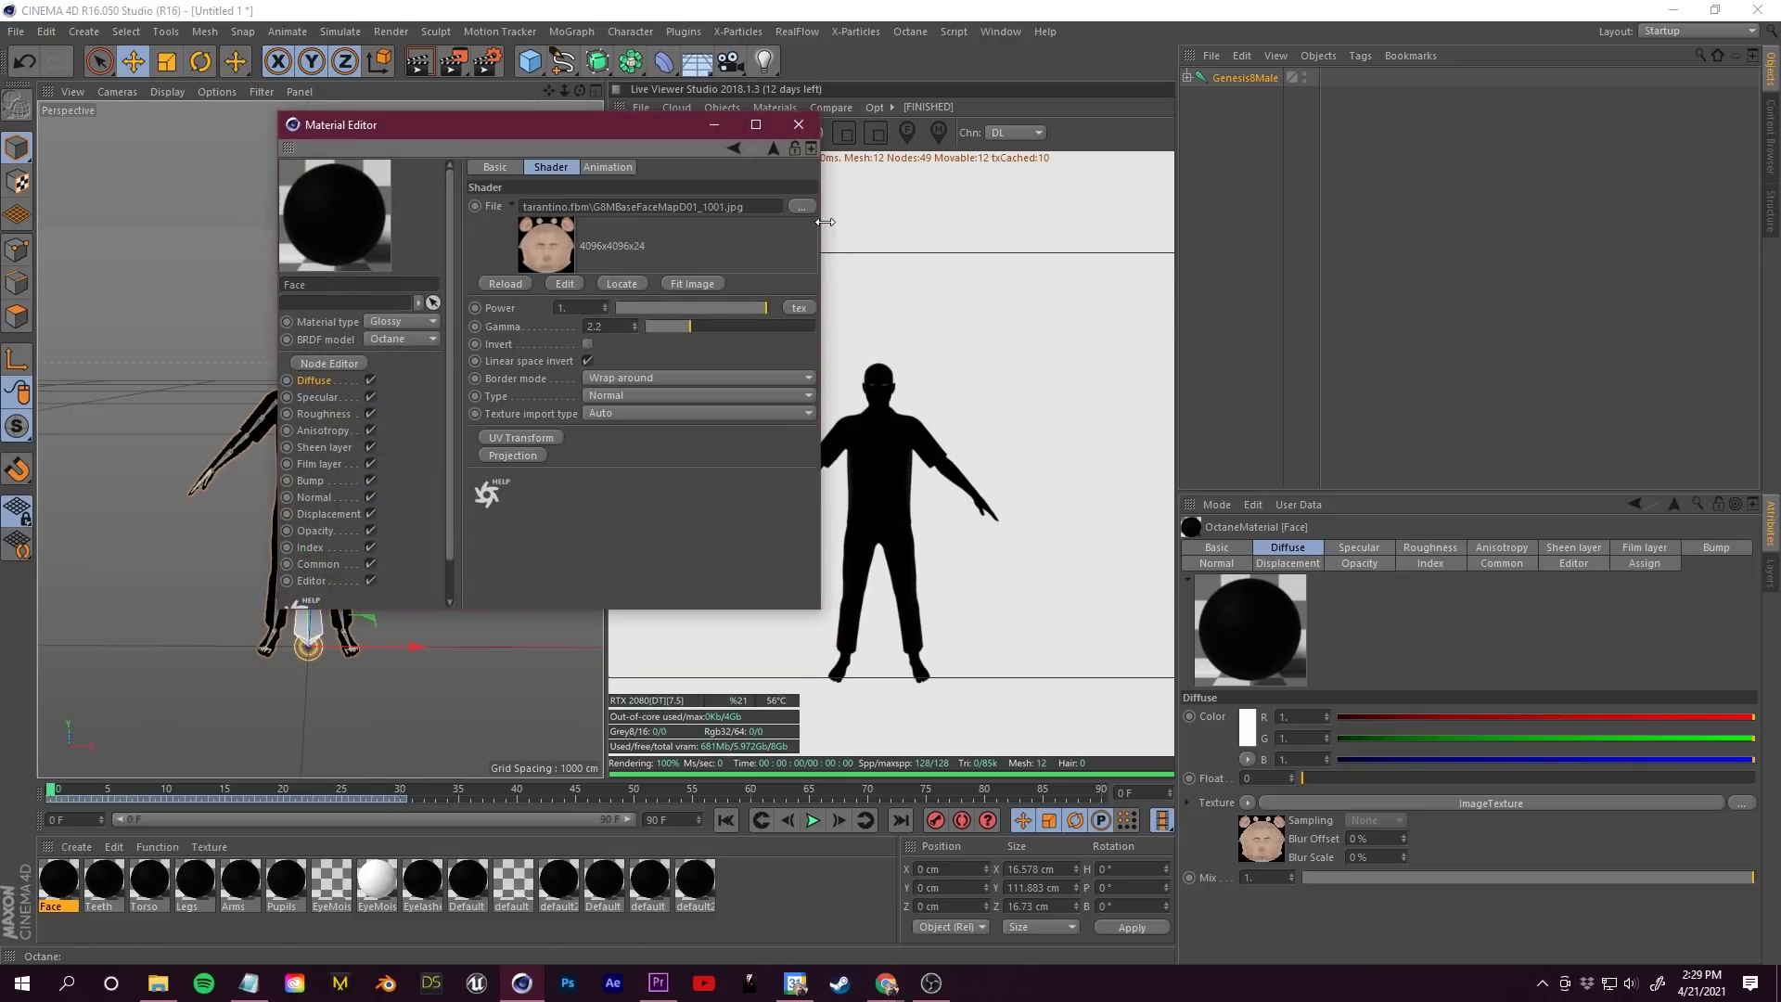
Load the tarantino_face image from DazAssets/Runtime/Textures/FaceGen/Genesis8M/tarantino as the Face material's diffuse texture.
left_click(803, 206)
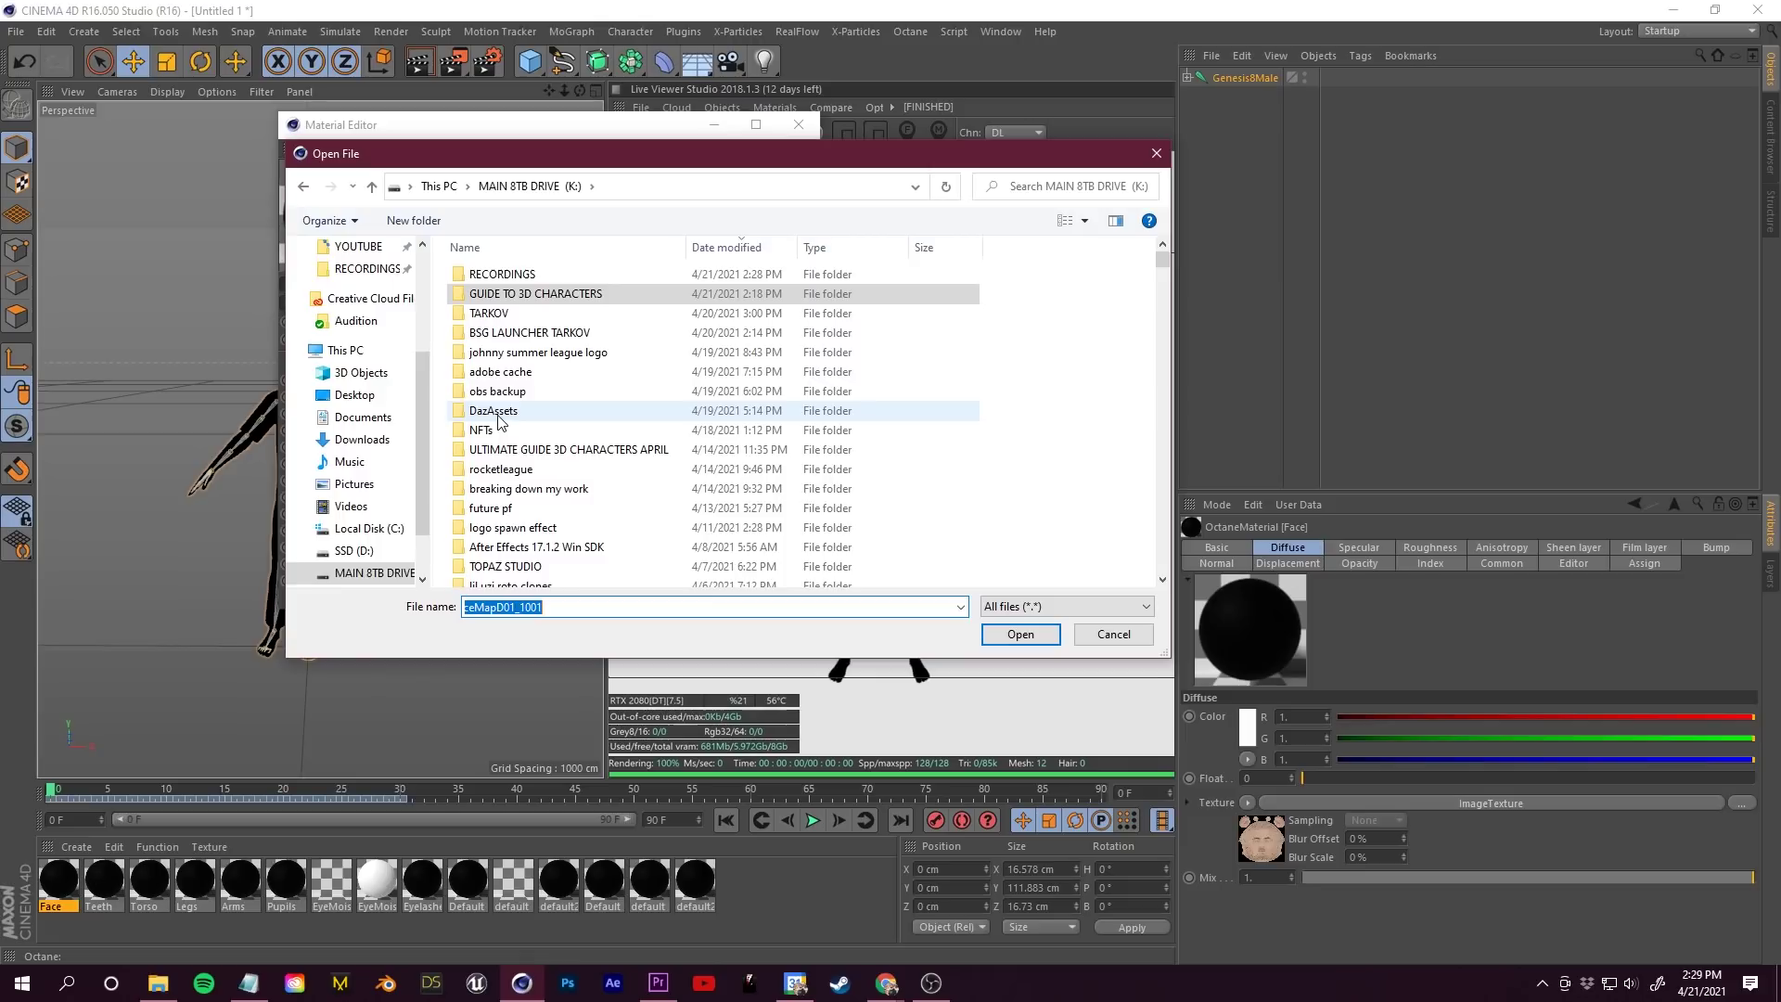
double_click(537, 411)
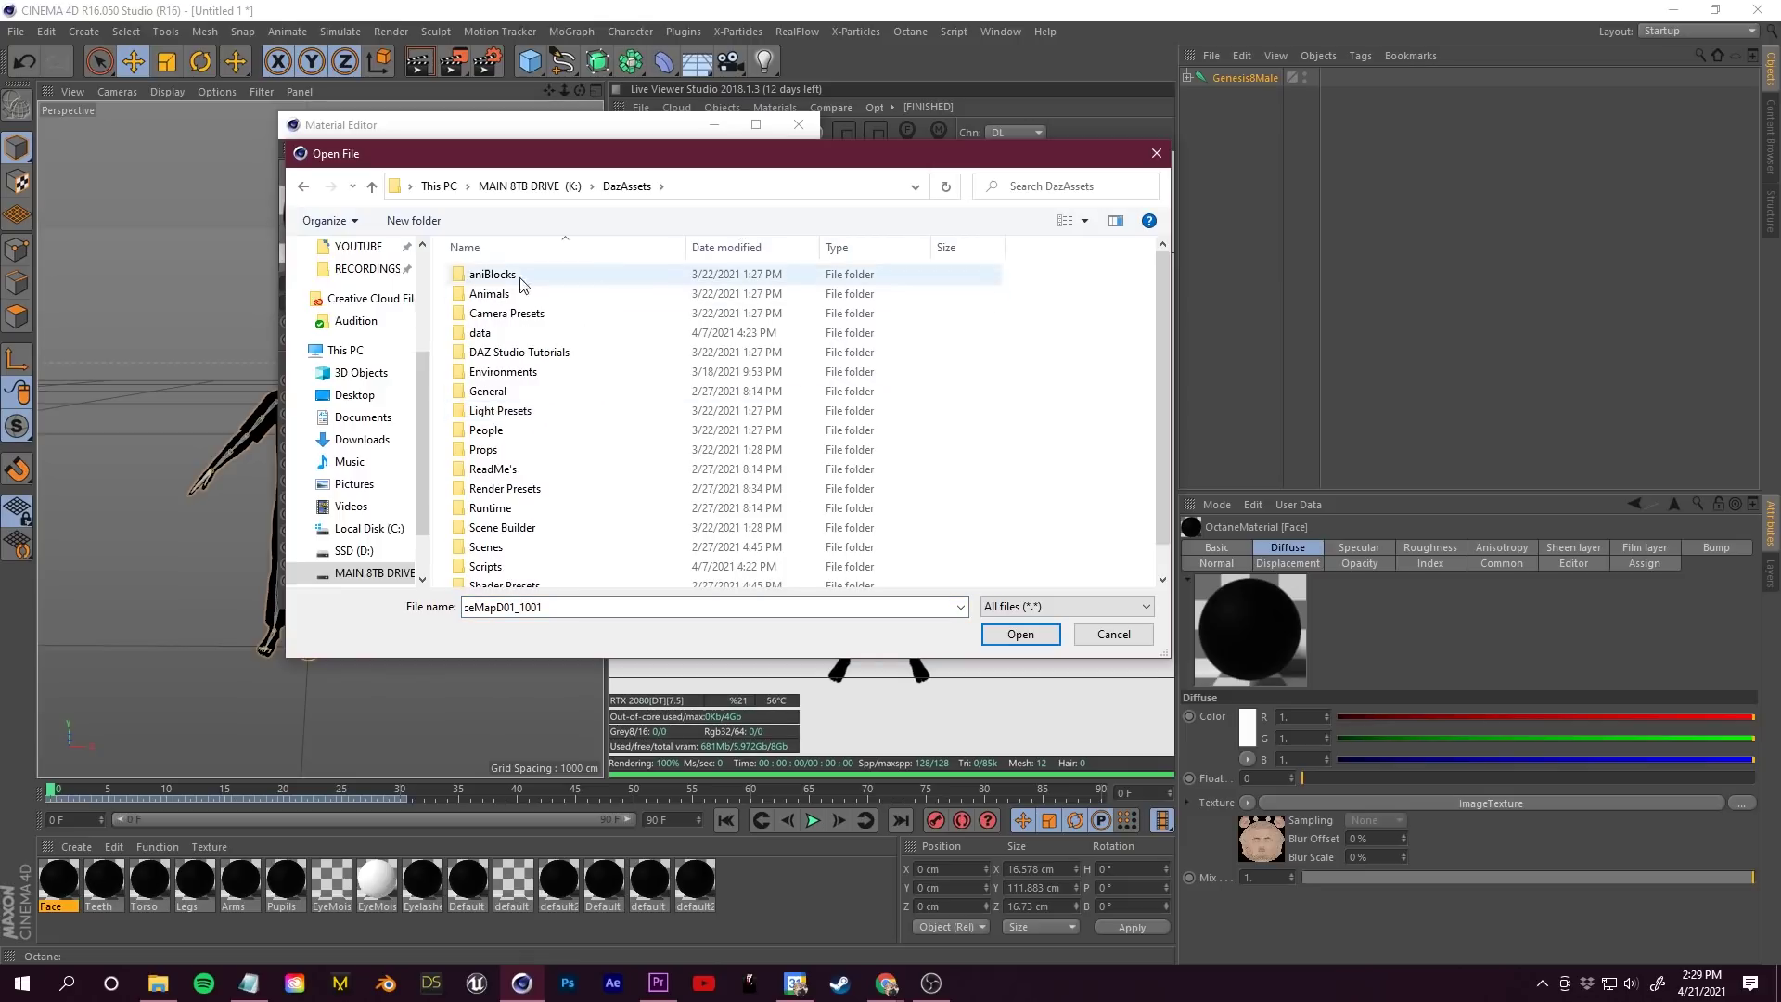
scroll(525, 418, "down", 1)
double_click(526, 486)
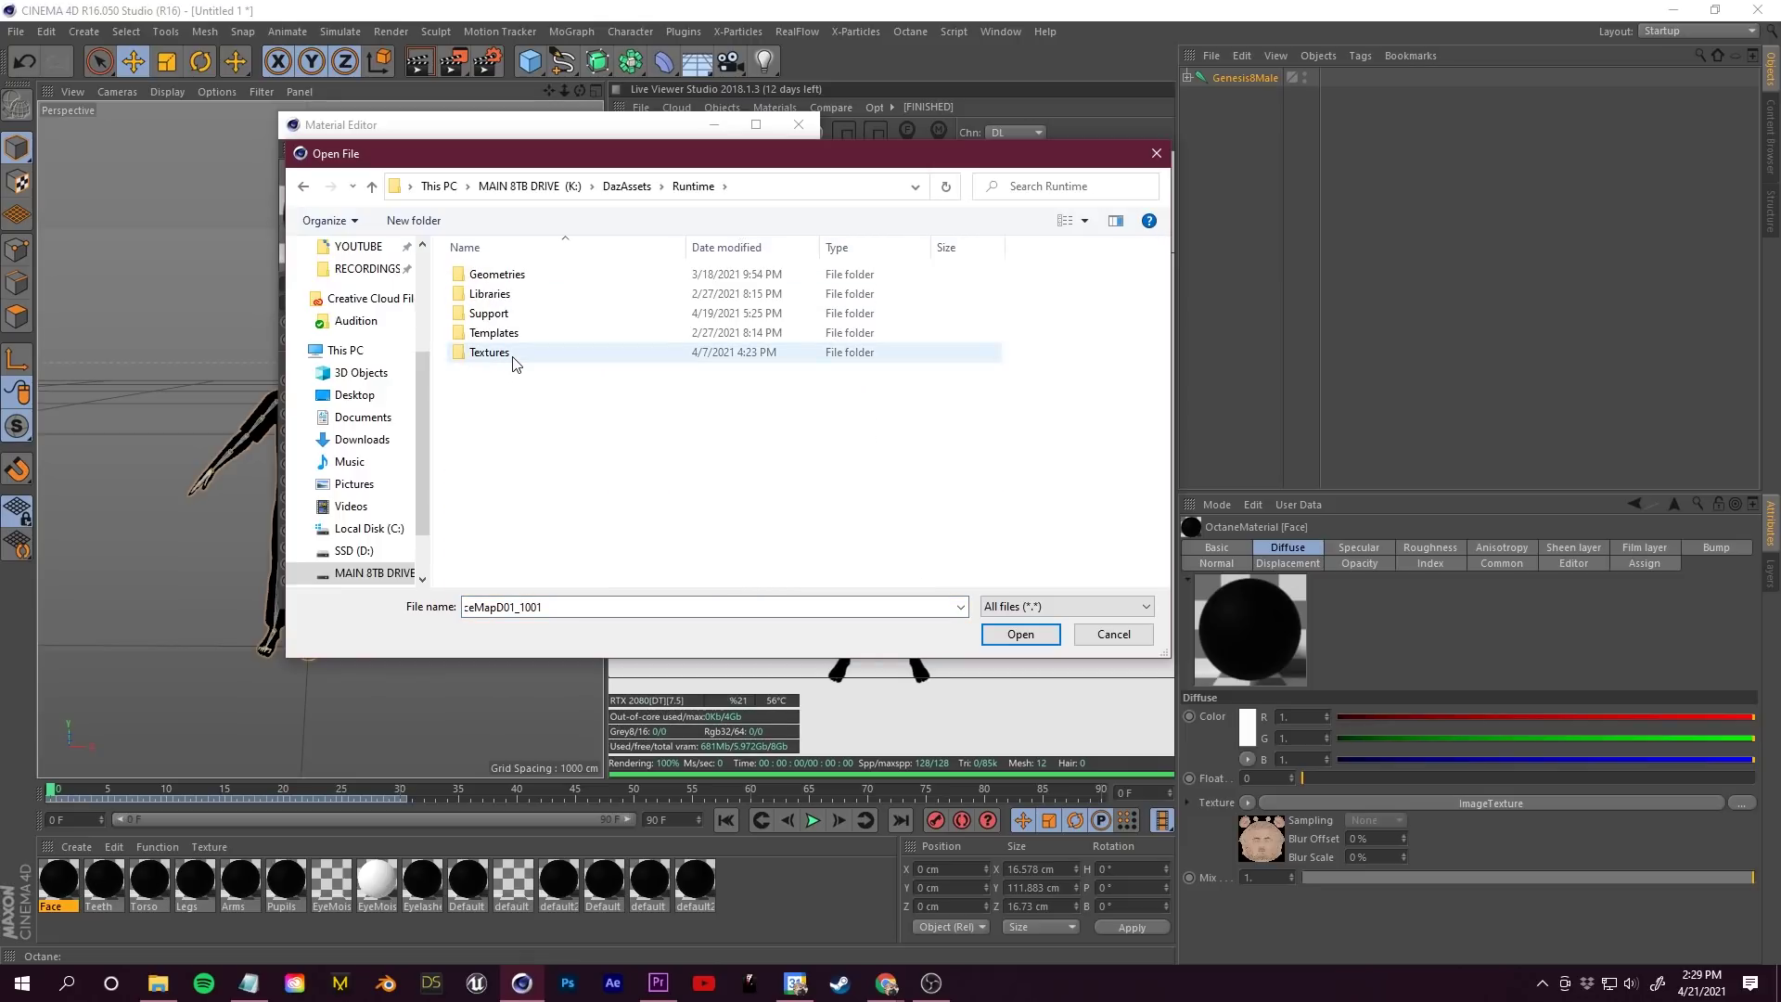
double_click(510, 358)
double_click(557, 527)
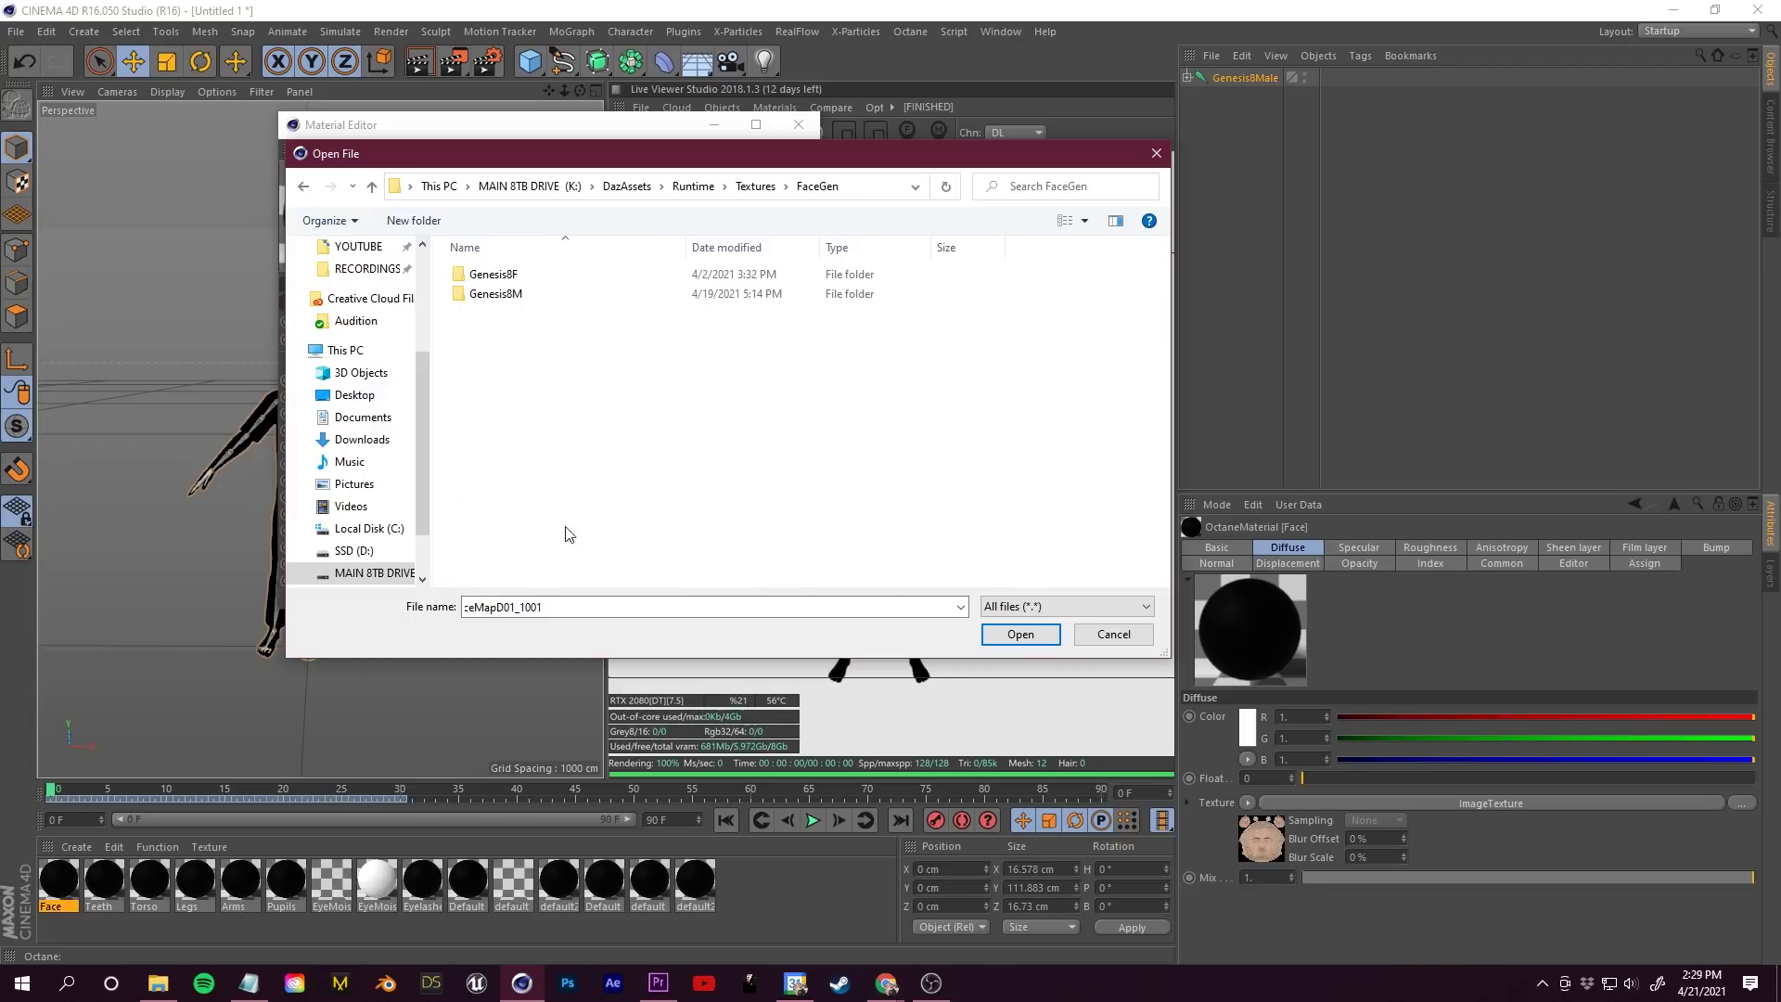
left_click(483, 298)
double_click(484, 302)
scroll(514, 413, "down", 5)
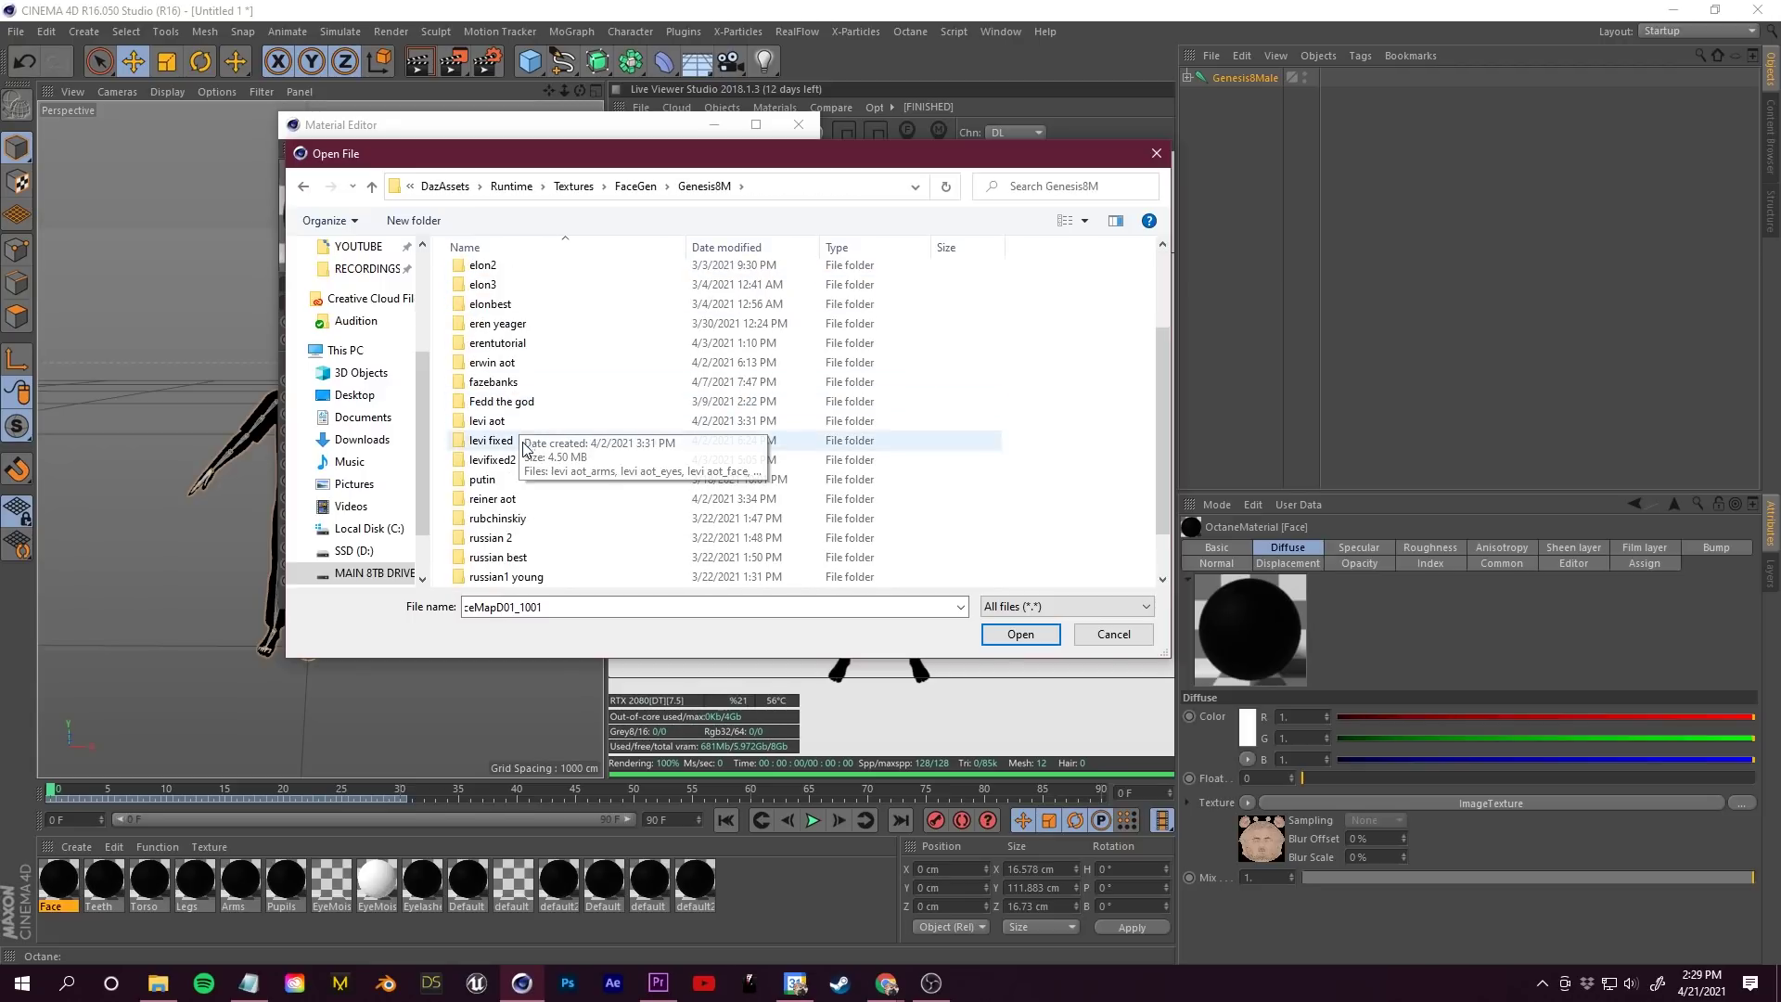
double_click(490, 537)
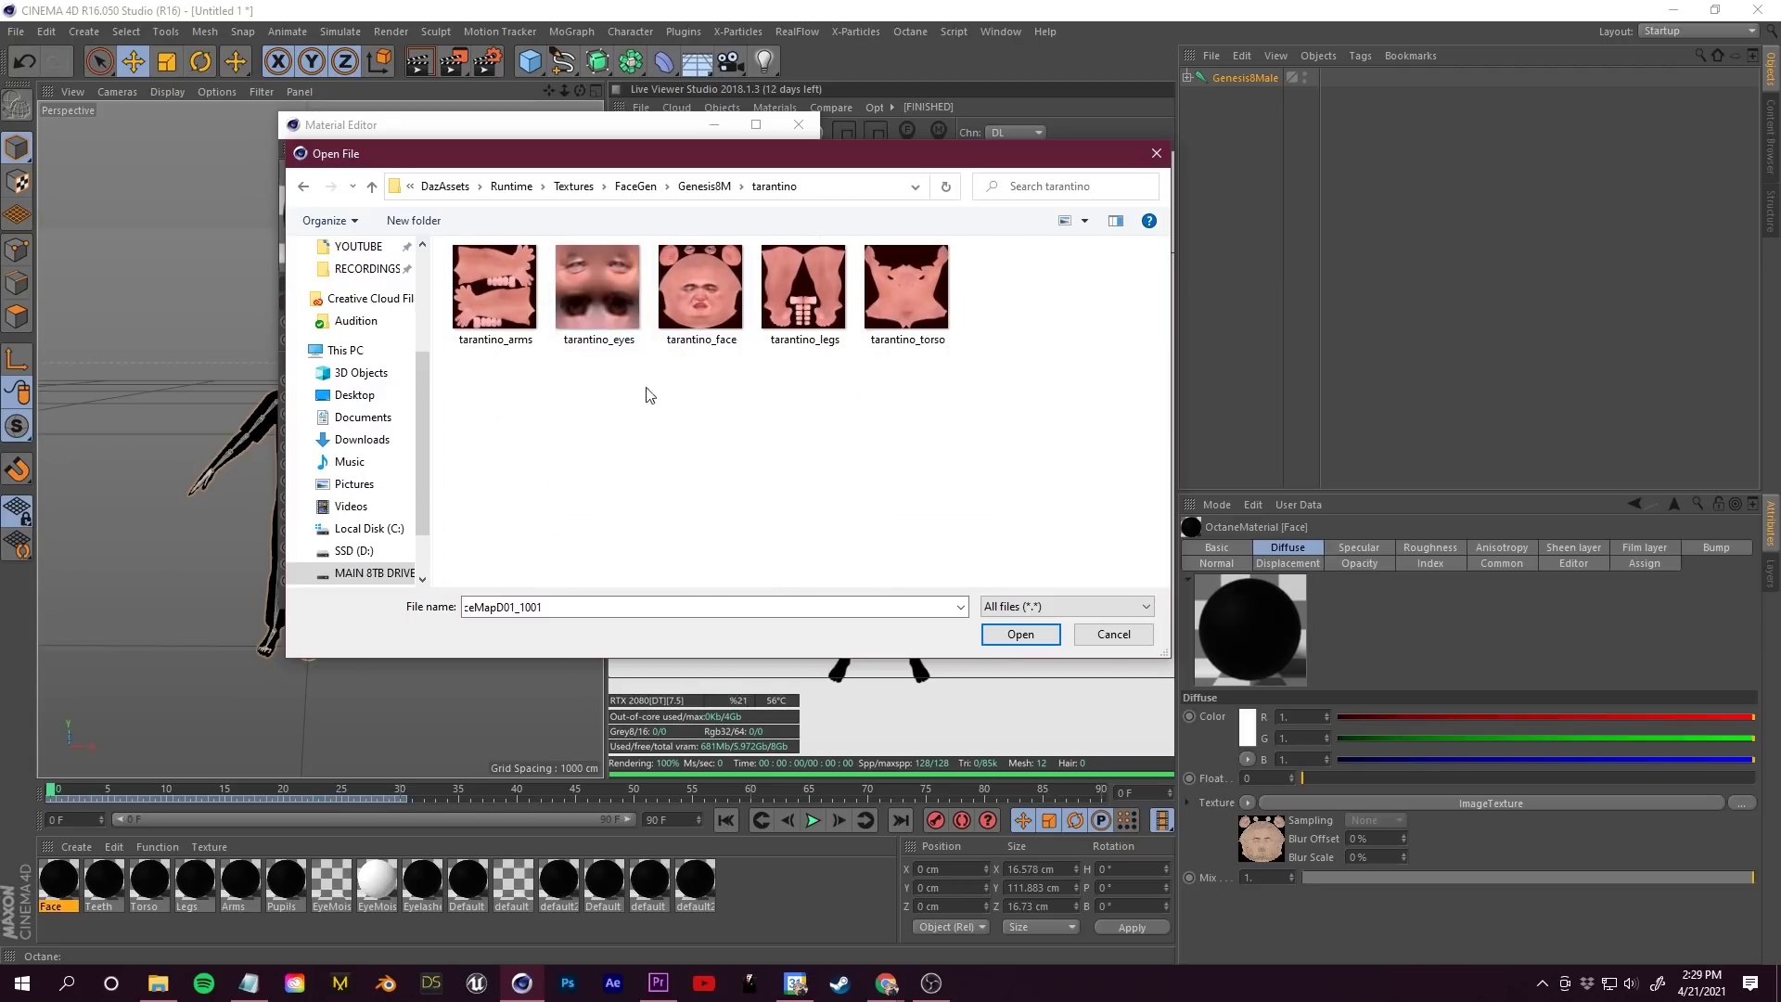
left_click(684, 295)
left_click(1020, 634)
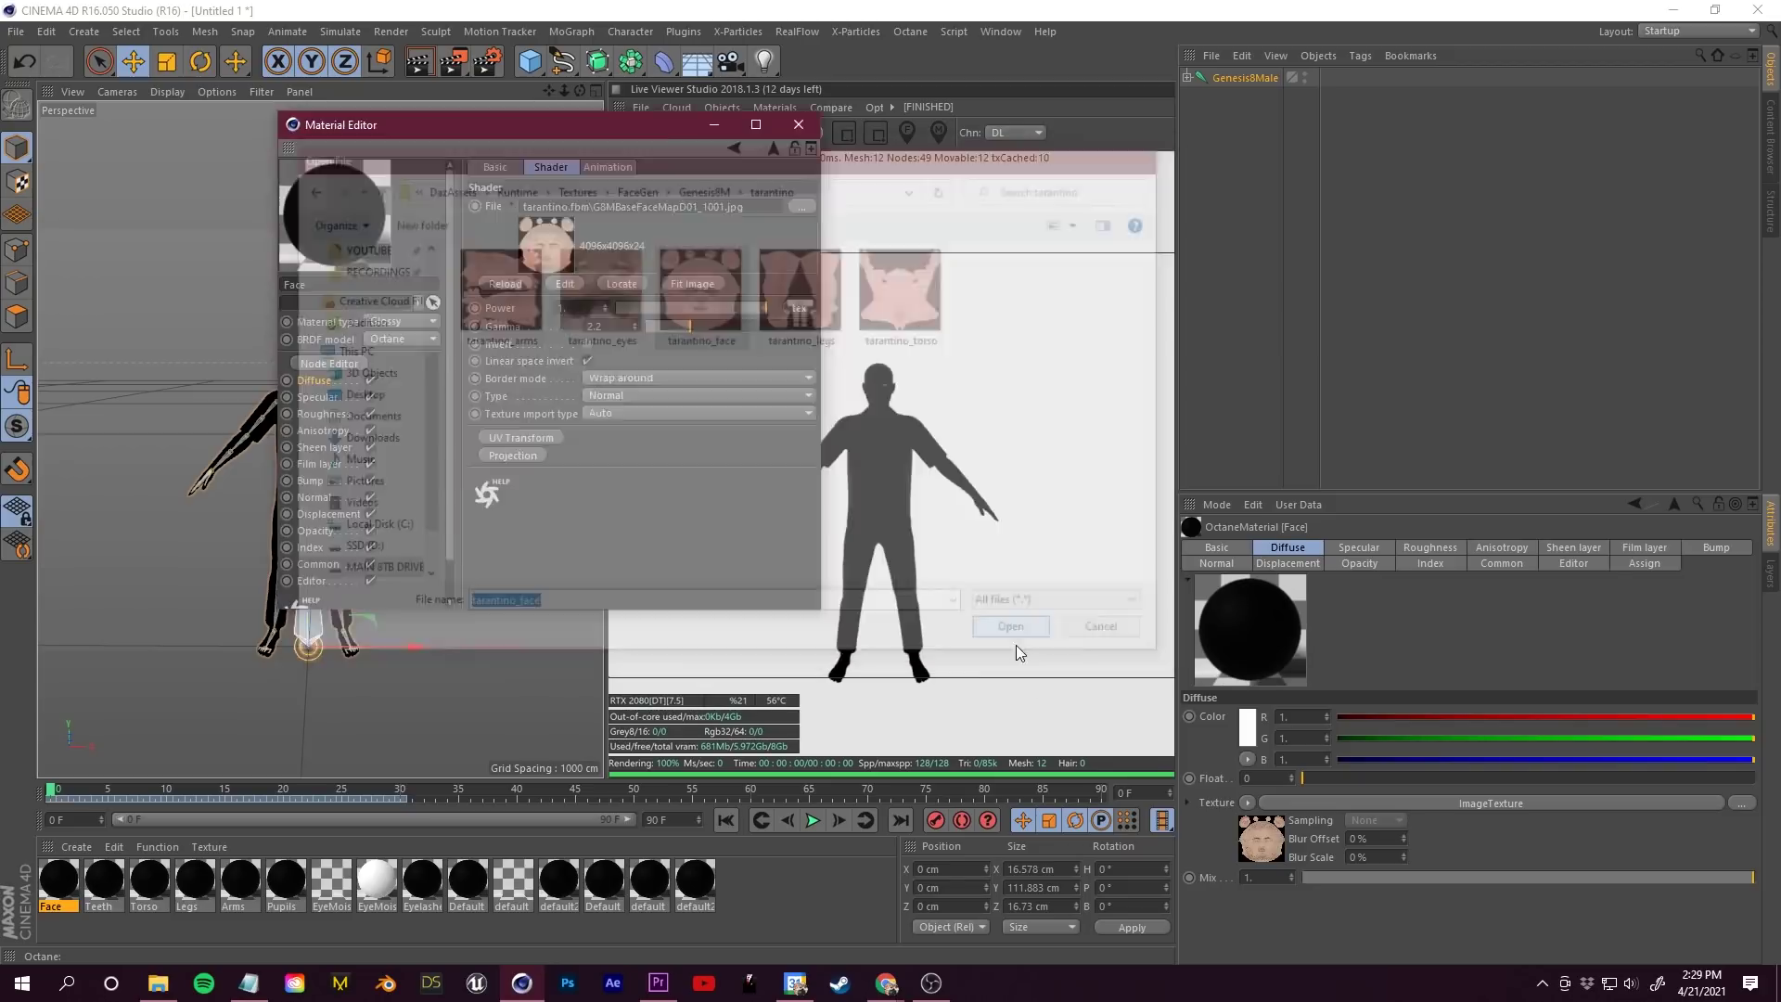
Close the material editor and expand the Genesis8Male hierarchy down to the skin of Genesis8Male.Shape.
scroll(420, 427, "up", 5)
scroll(420, 427, "down", 5)
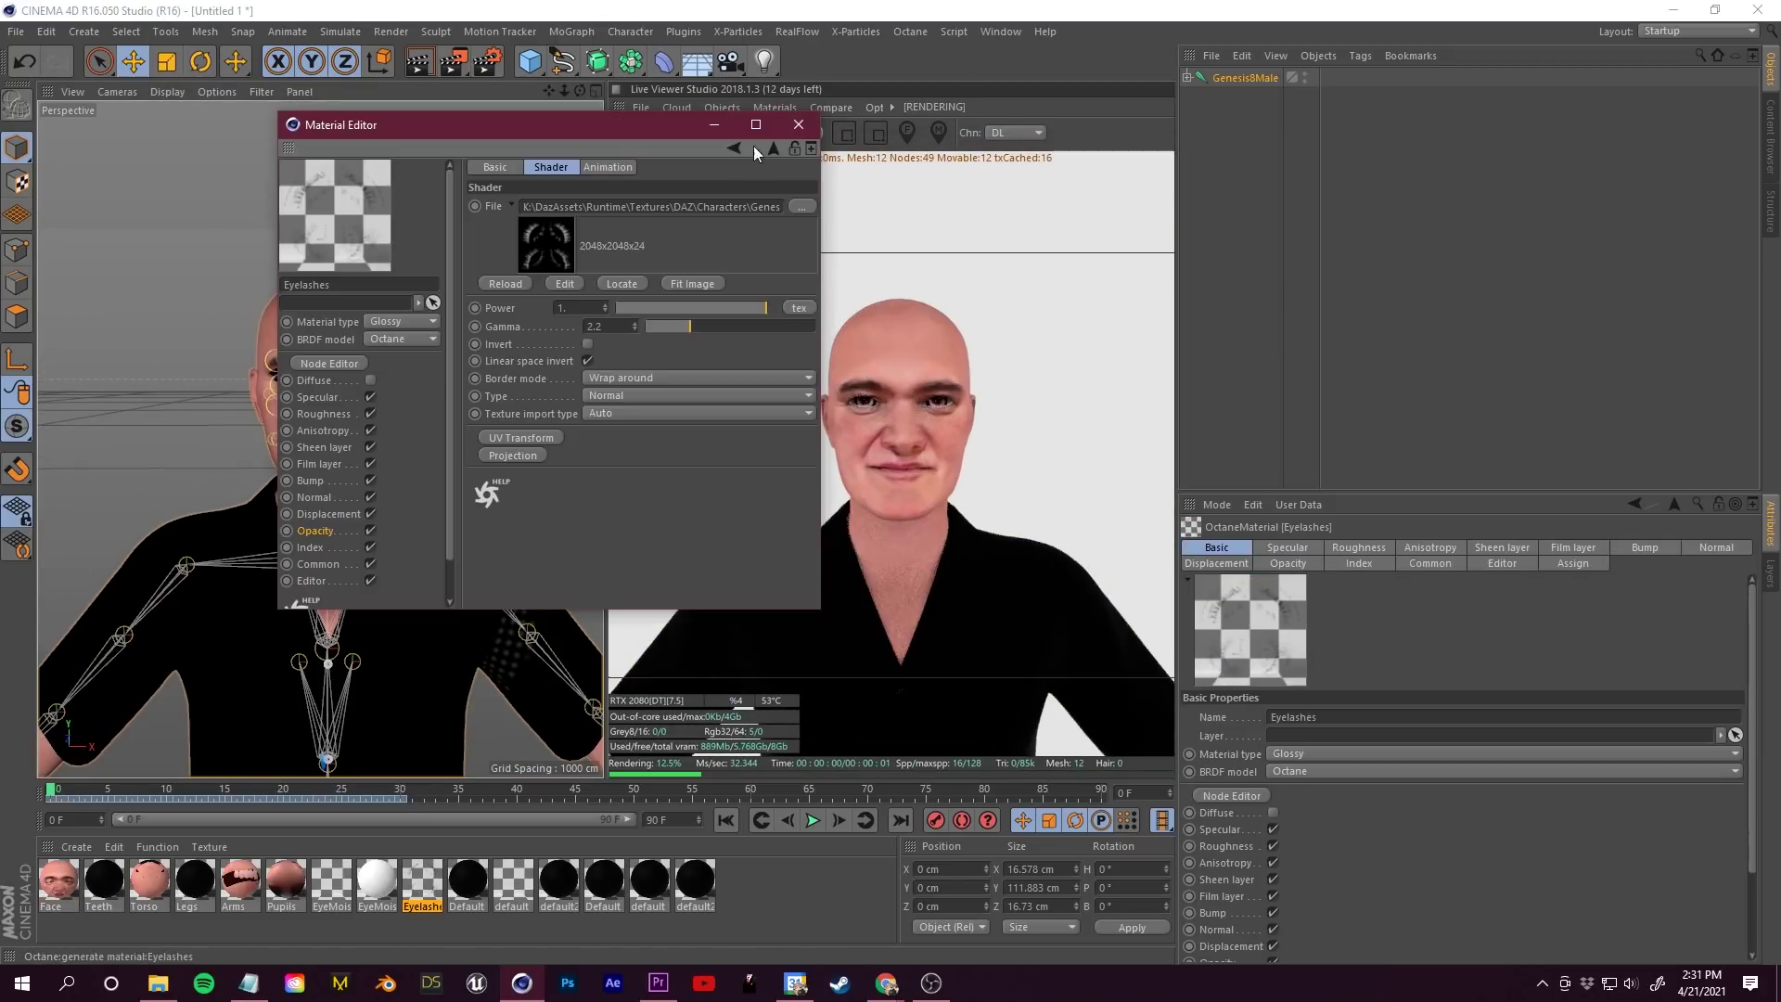
left_click(799, 124)
scroll(318, 386, "up", 5)
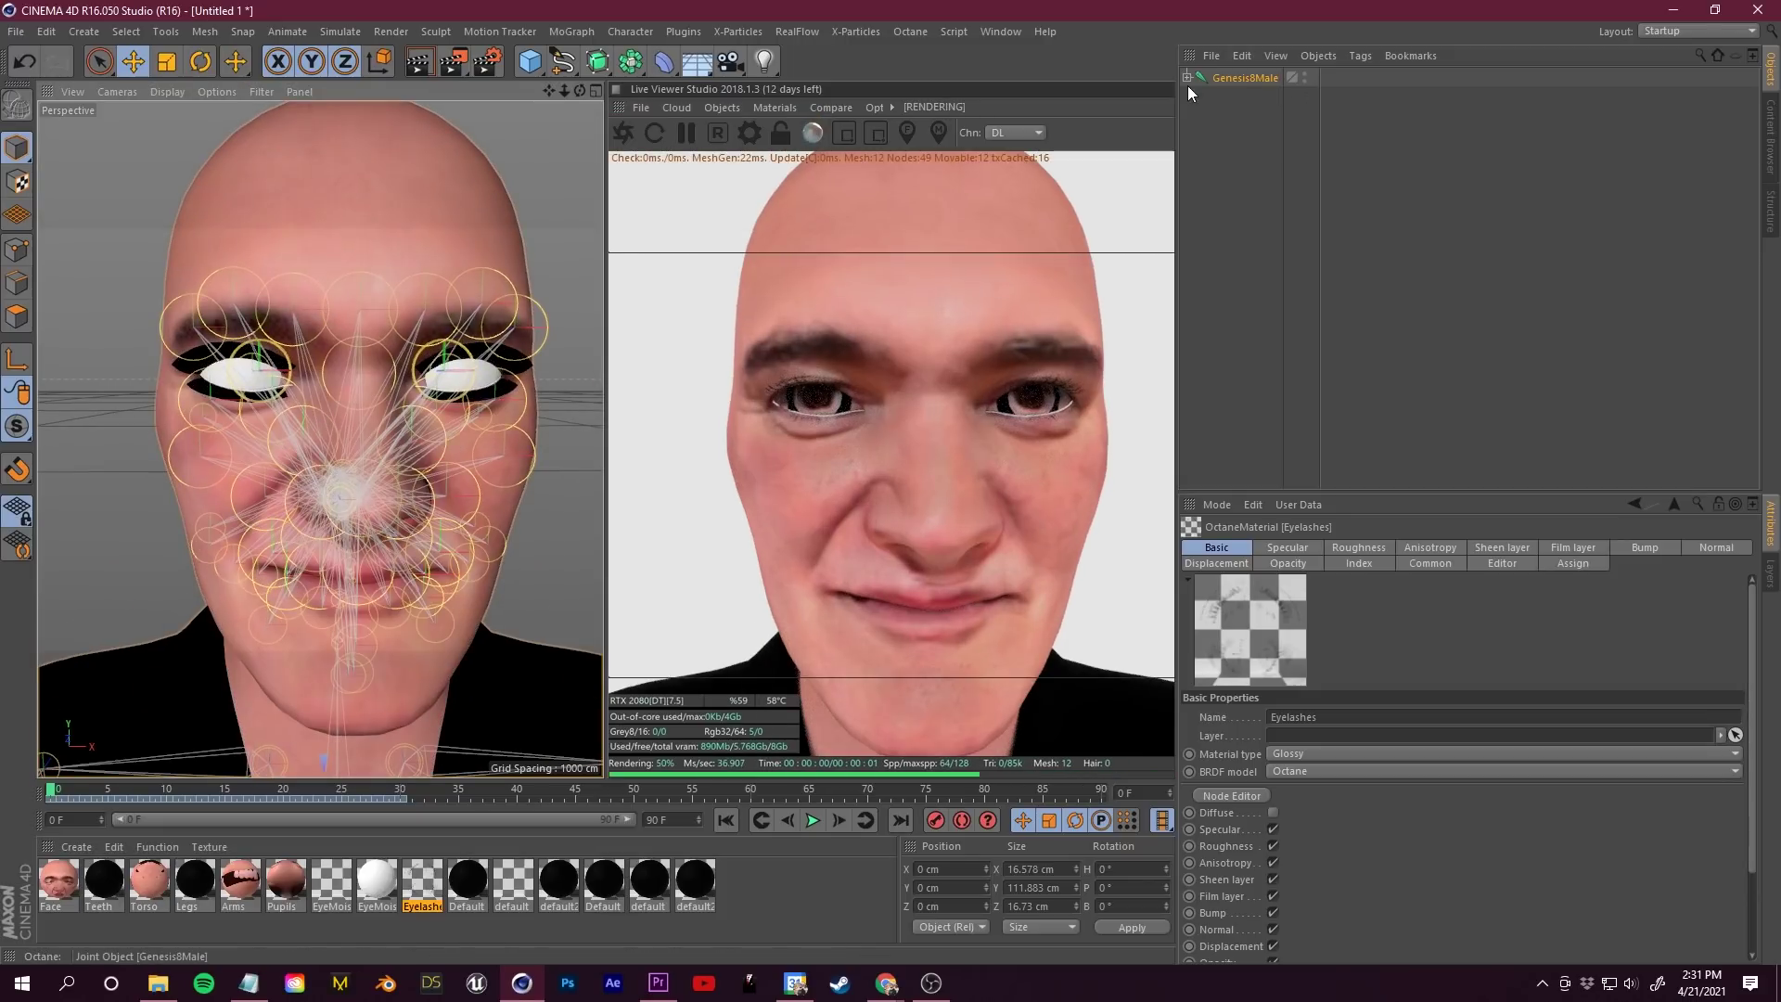
left_click(1187, 78)
left_click(1198, 173)
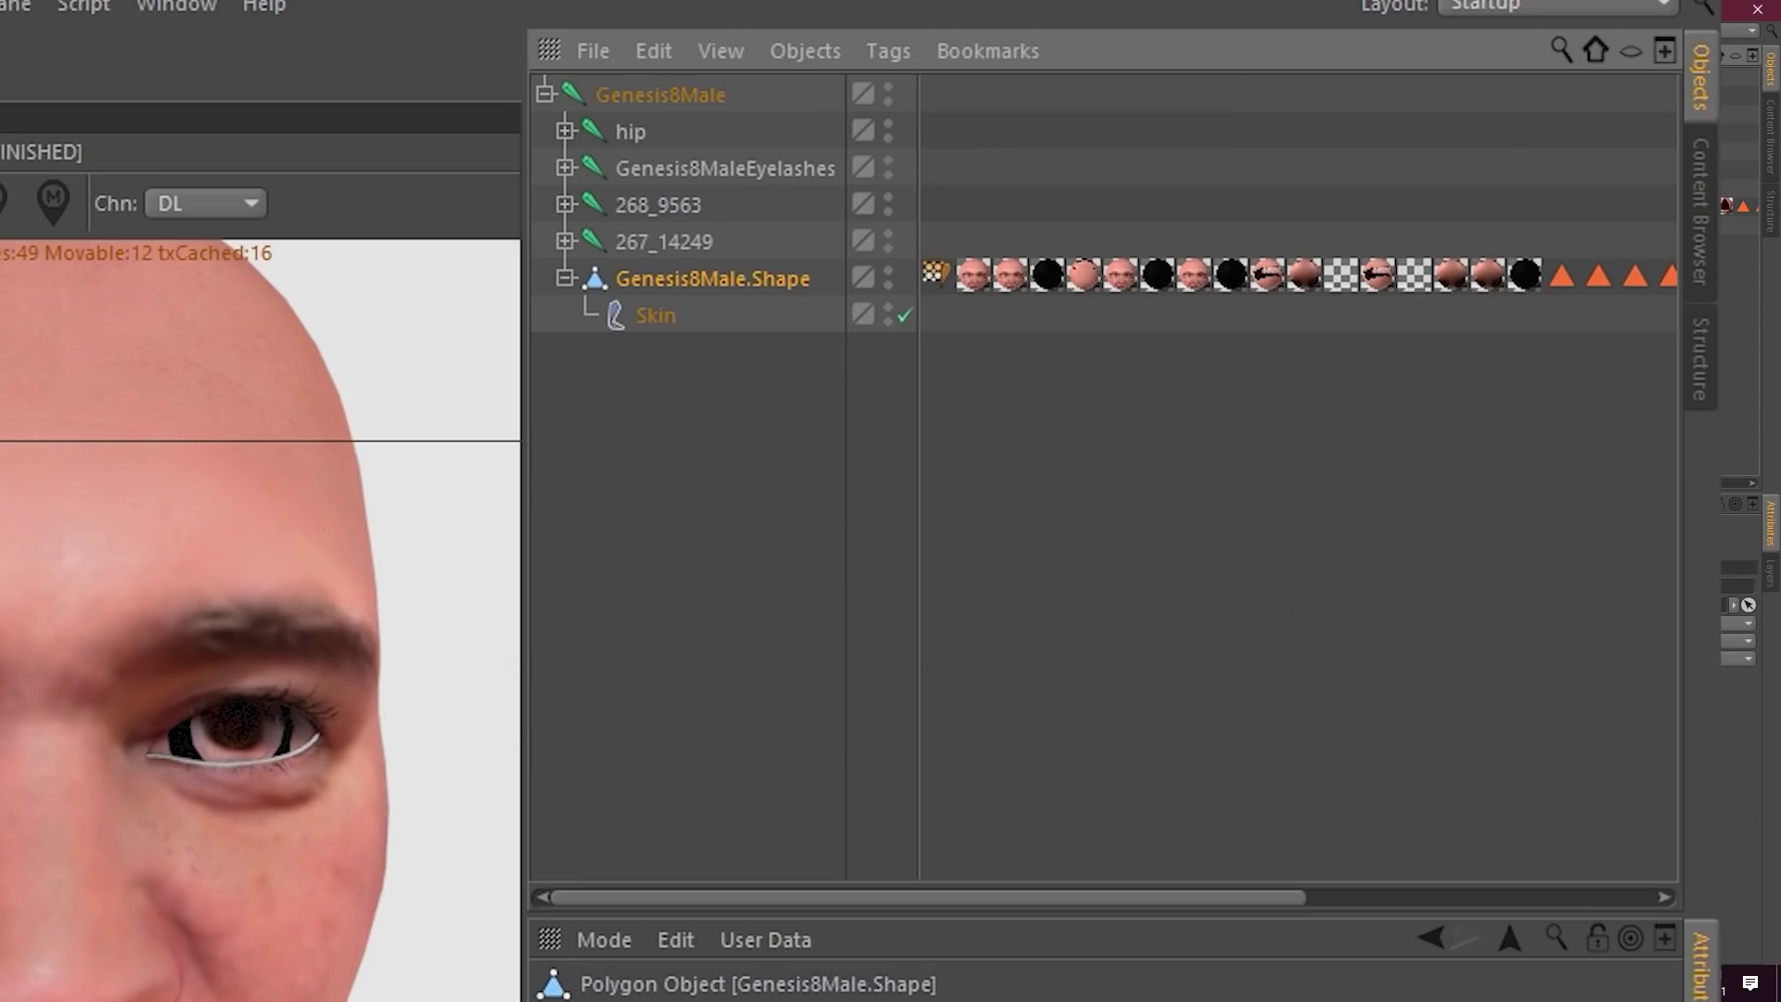
Inspect the 267_14249 and 268_9563 groups under Genesis8Male and expand Genesis8MaleEyelashes to examine the eye area's geometry.
left_click(565, 240)
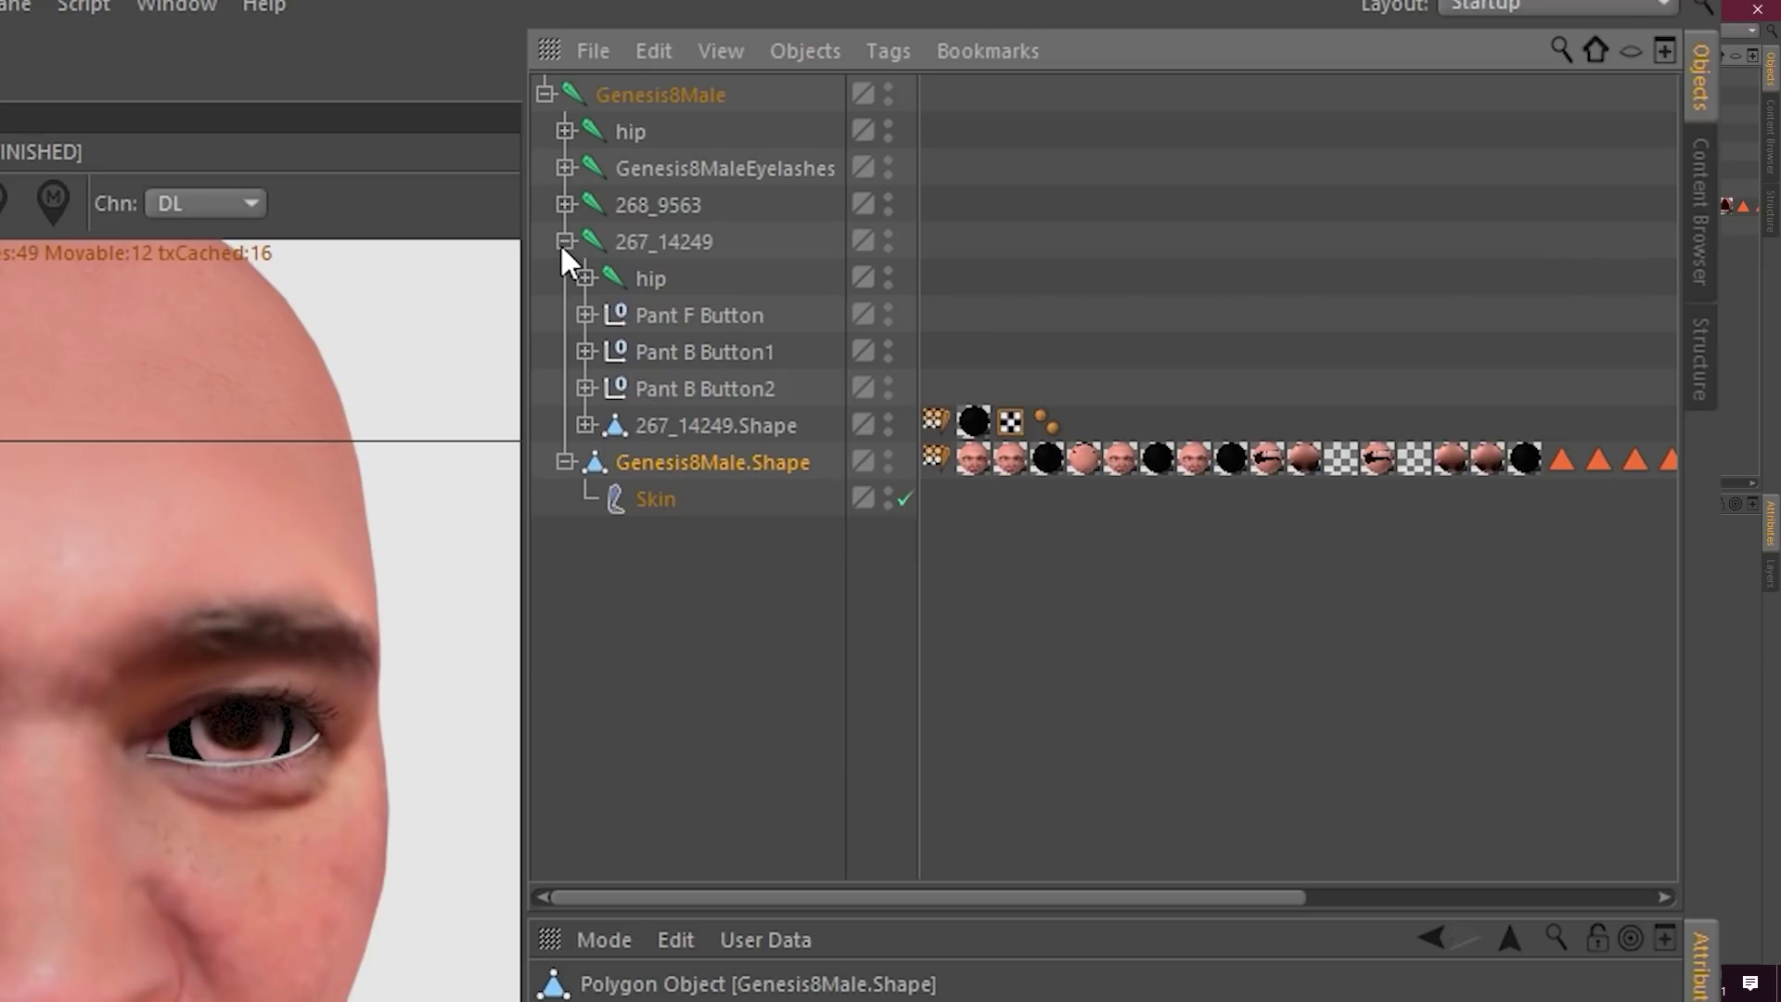
left_click(564, 241)
left_click(564, 205)
left_click(564, 205)
left_click(565, 168)
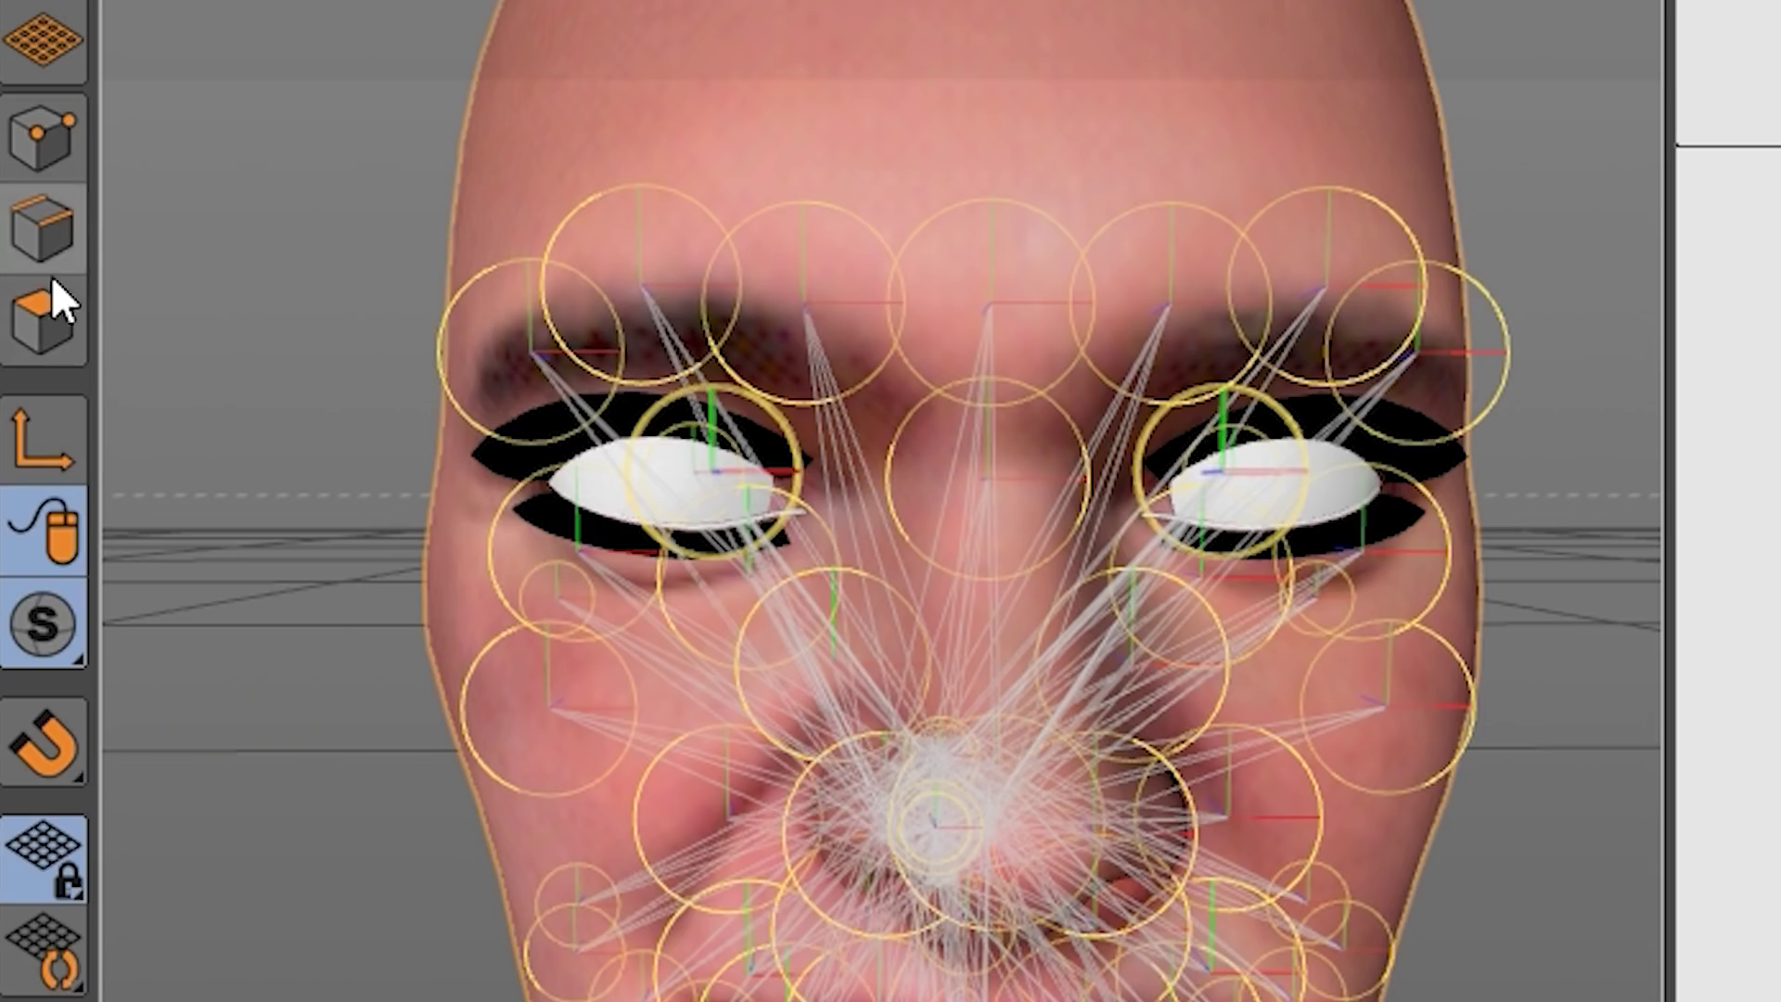
scroll(947, 617, "down", 5)
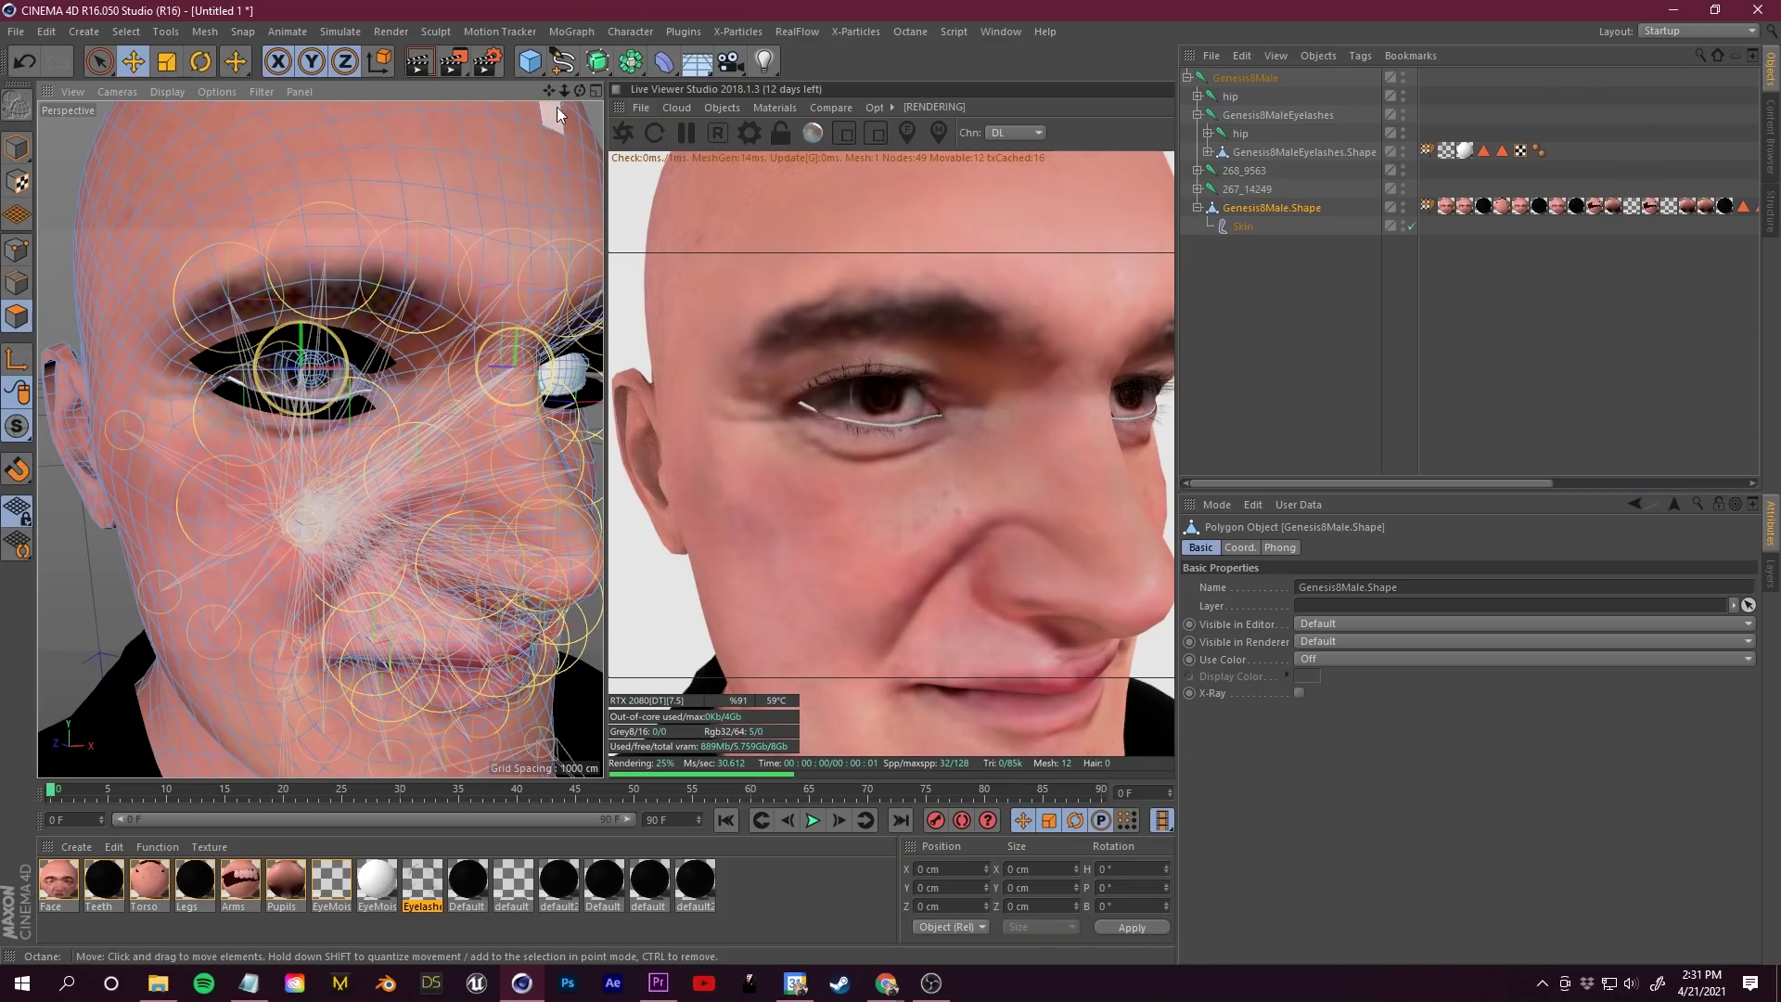
left_click_drag(556, 108, 406, 432, "alt")
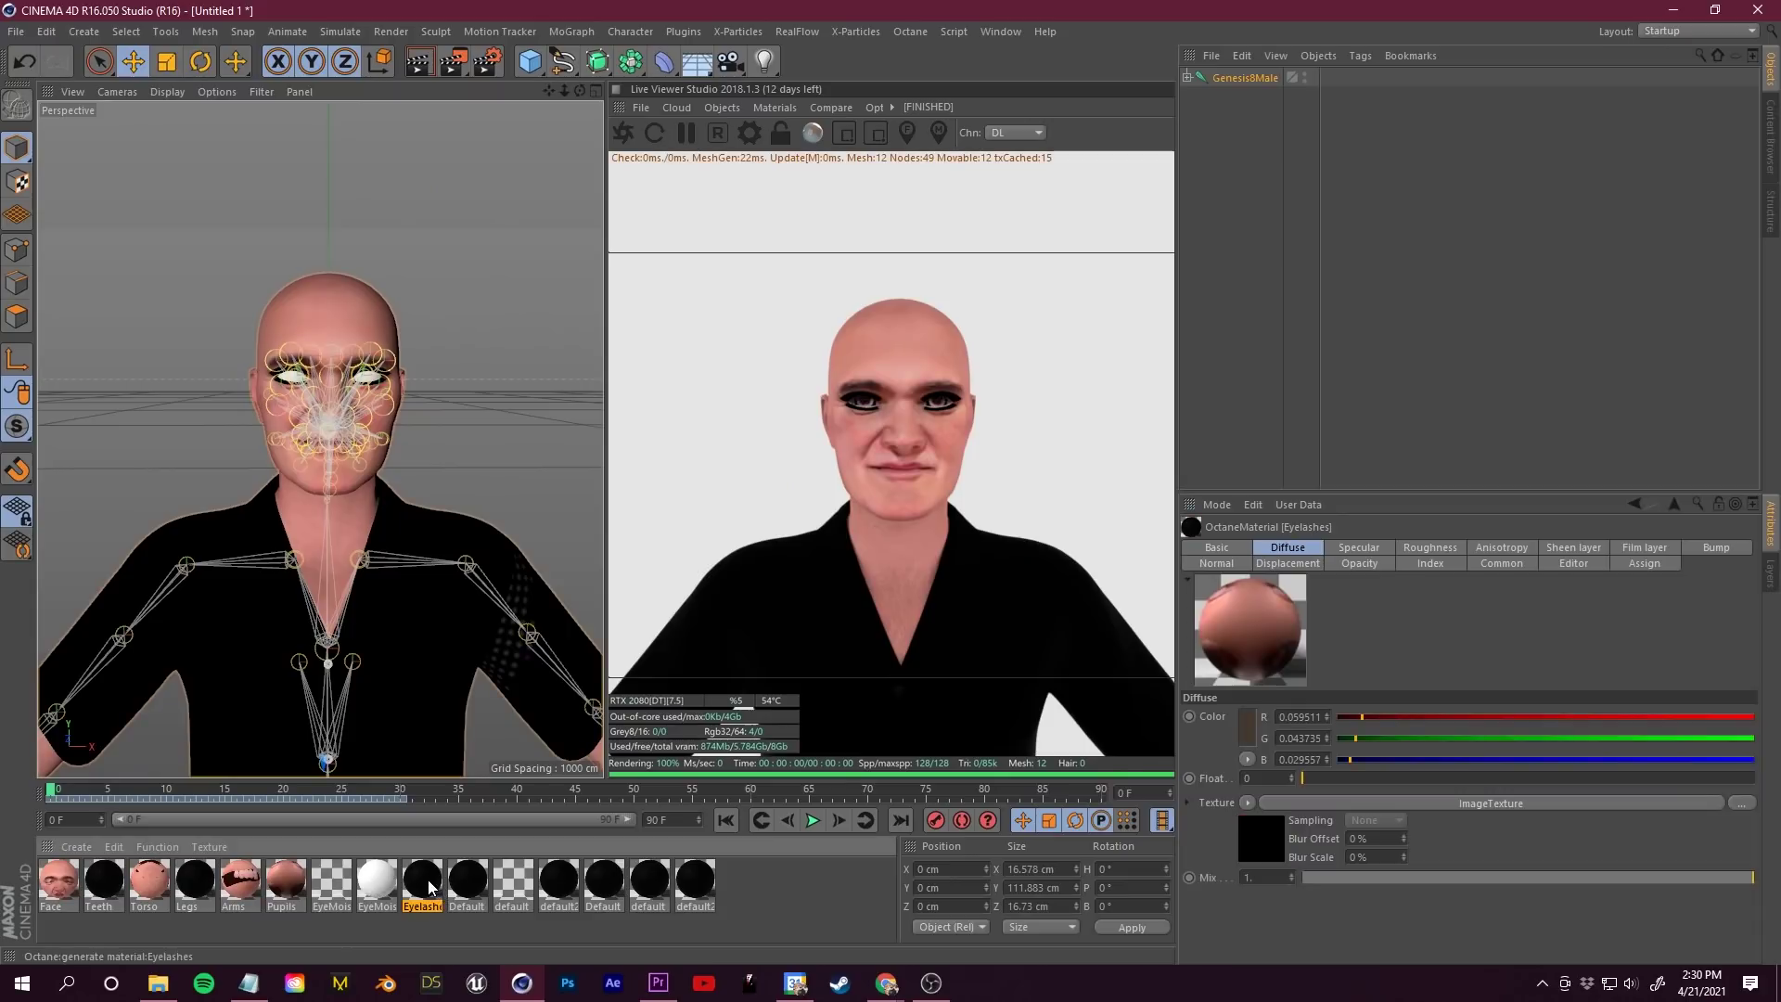
Disable the Eyelashes material's Diffuse channel and add an Octane ImageTexture to its Opacity channel.
double_click(422, 879)
left_click(370, 381)
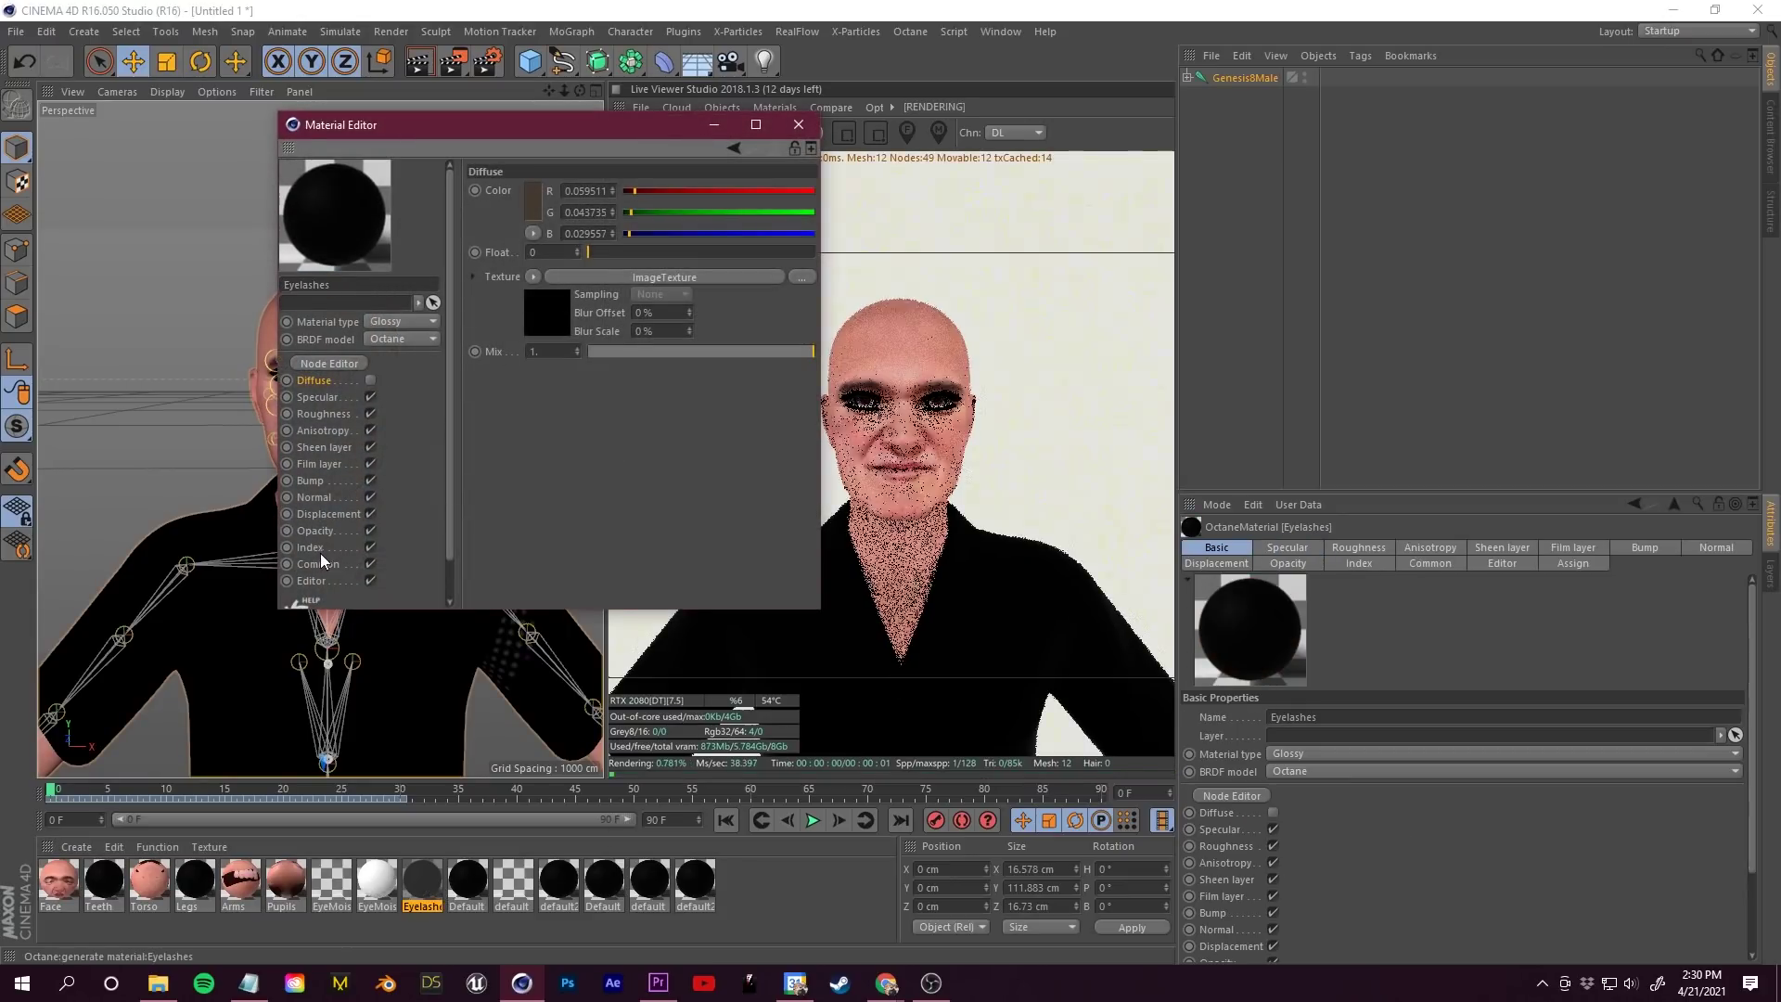
left_click(316, 530)
left_click(533, 276)
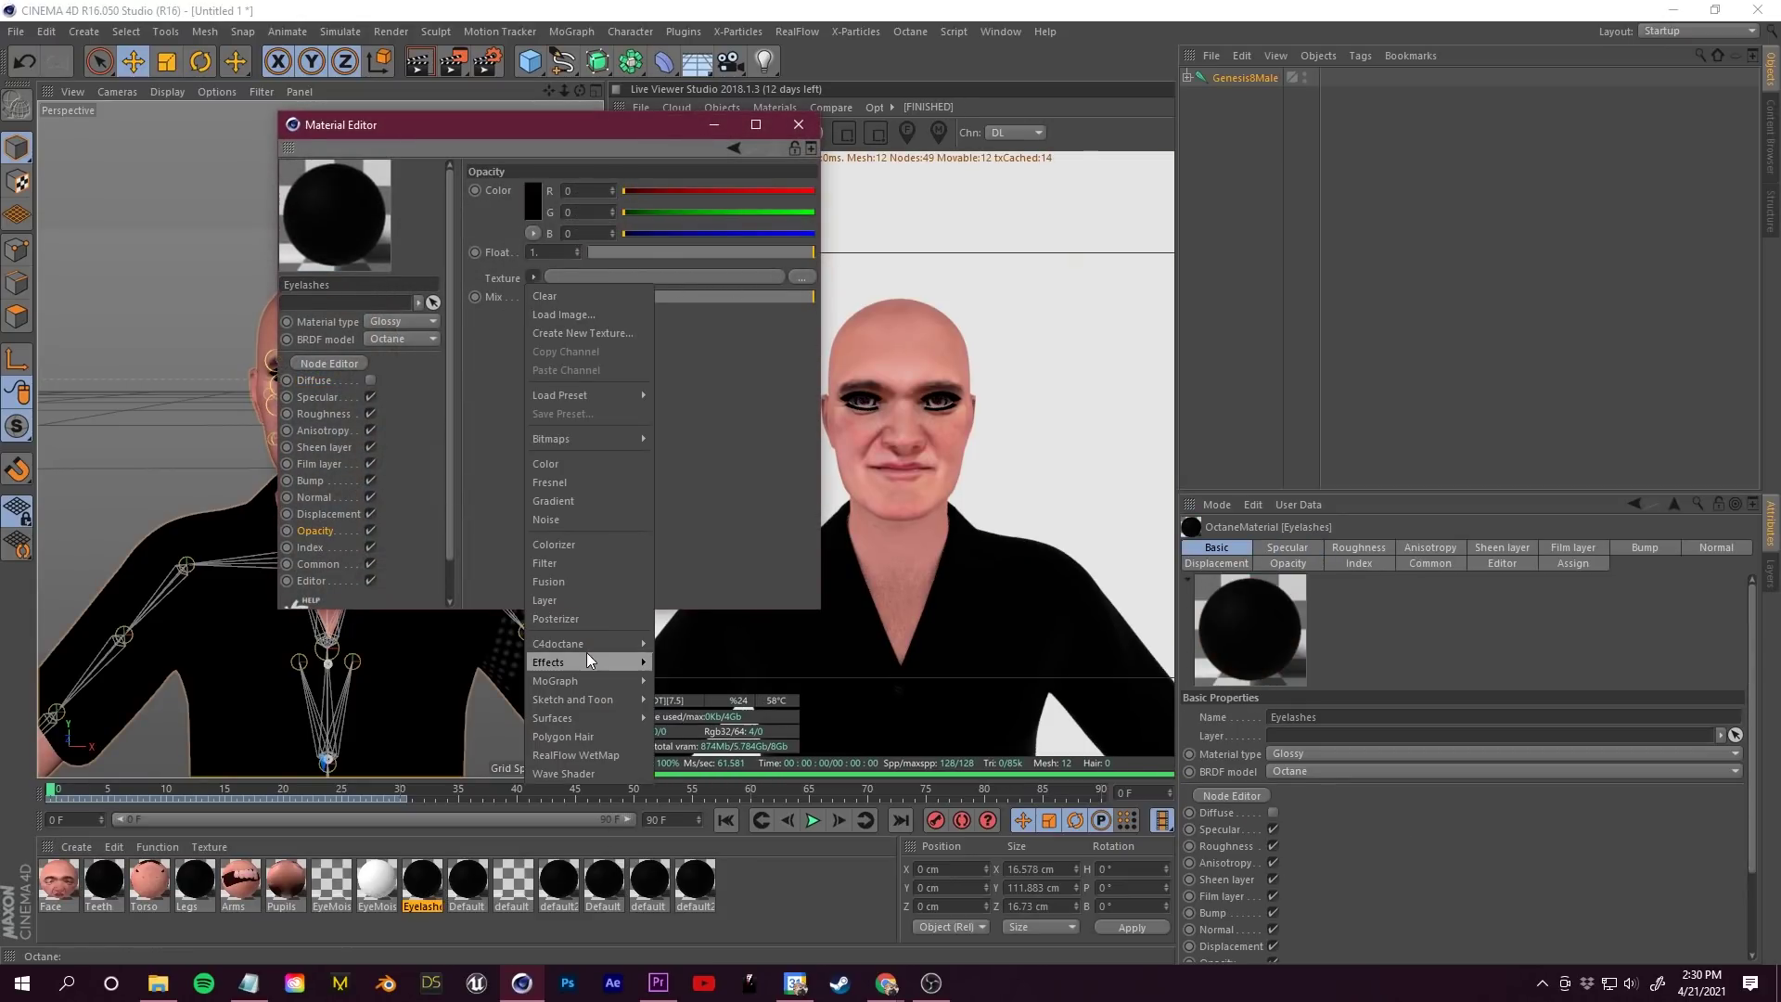
mouse_move(587, 653)
left_click(718, 455)
Load the G8MBaseEyelashesMapTR_1006 image from Textures/DAZ/Characters/Genesis8/MaleBase into the Eyelashes opacity texture.
left_click(751, 276)
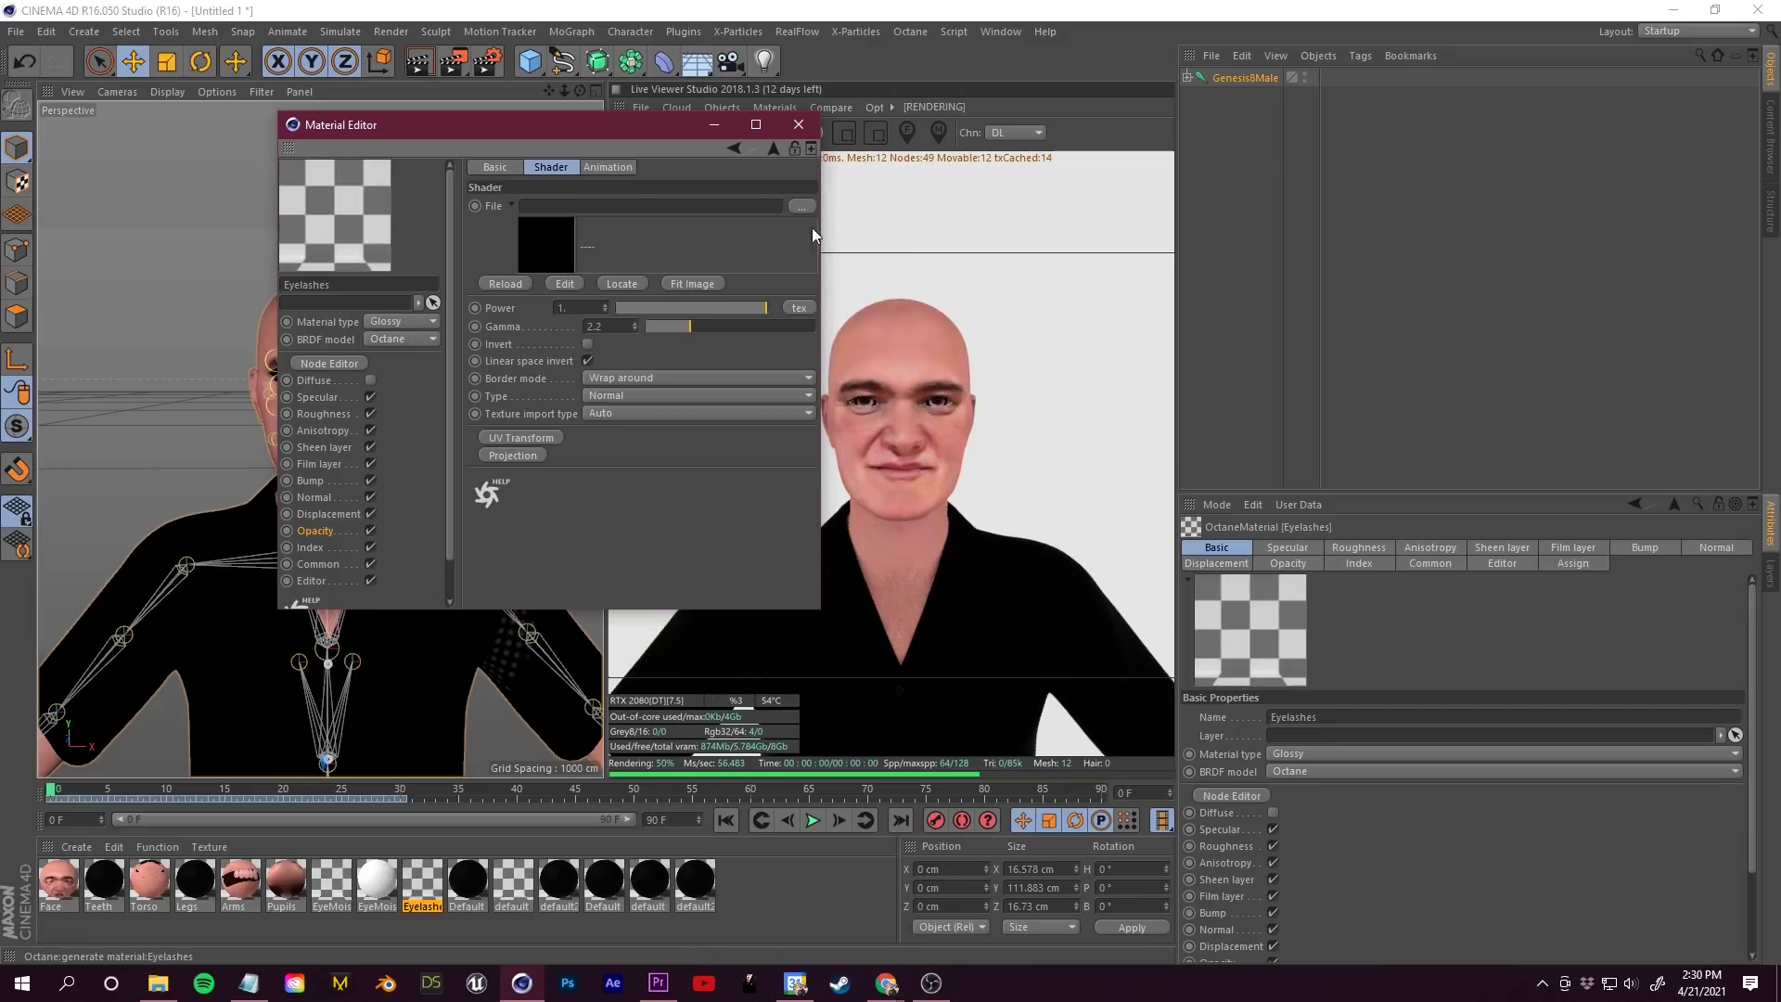
left_click(803, 202)
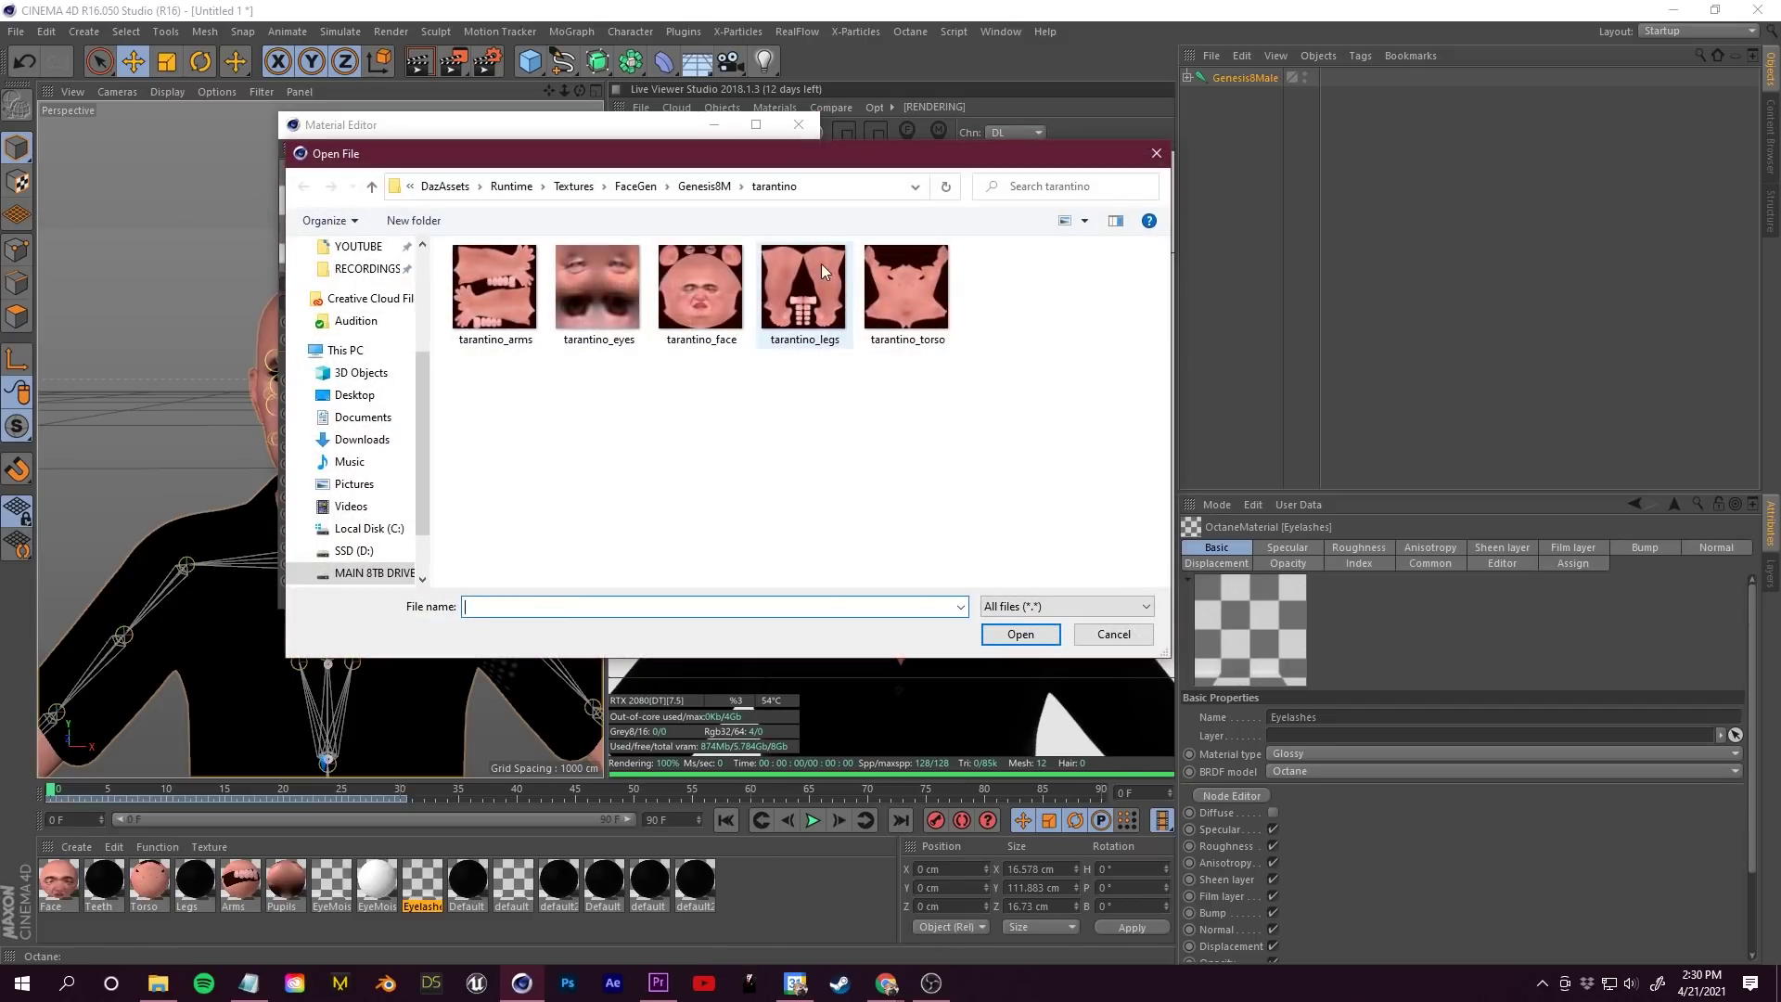
left_click(573, 186)
double_click(546, 532)
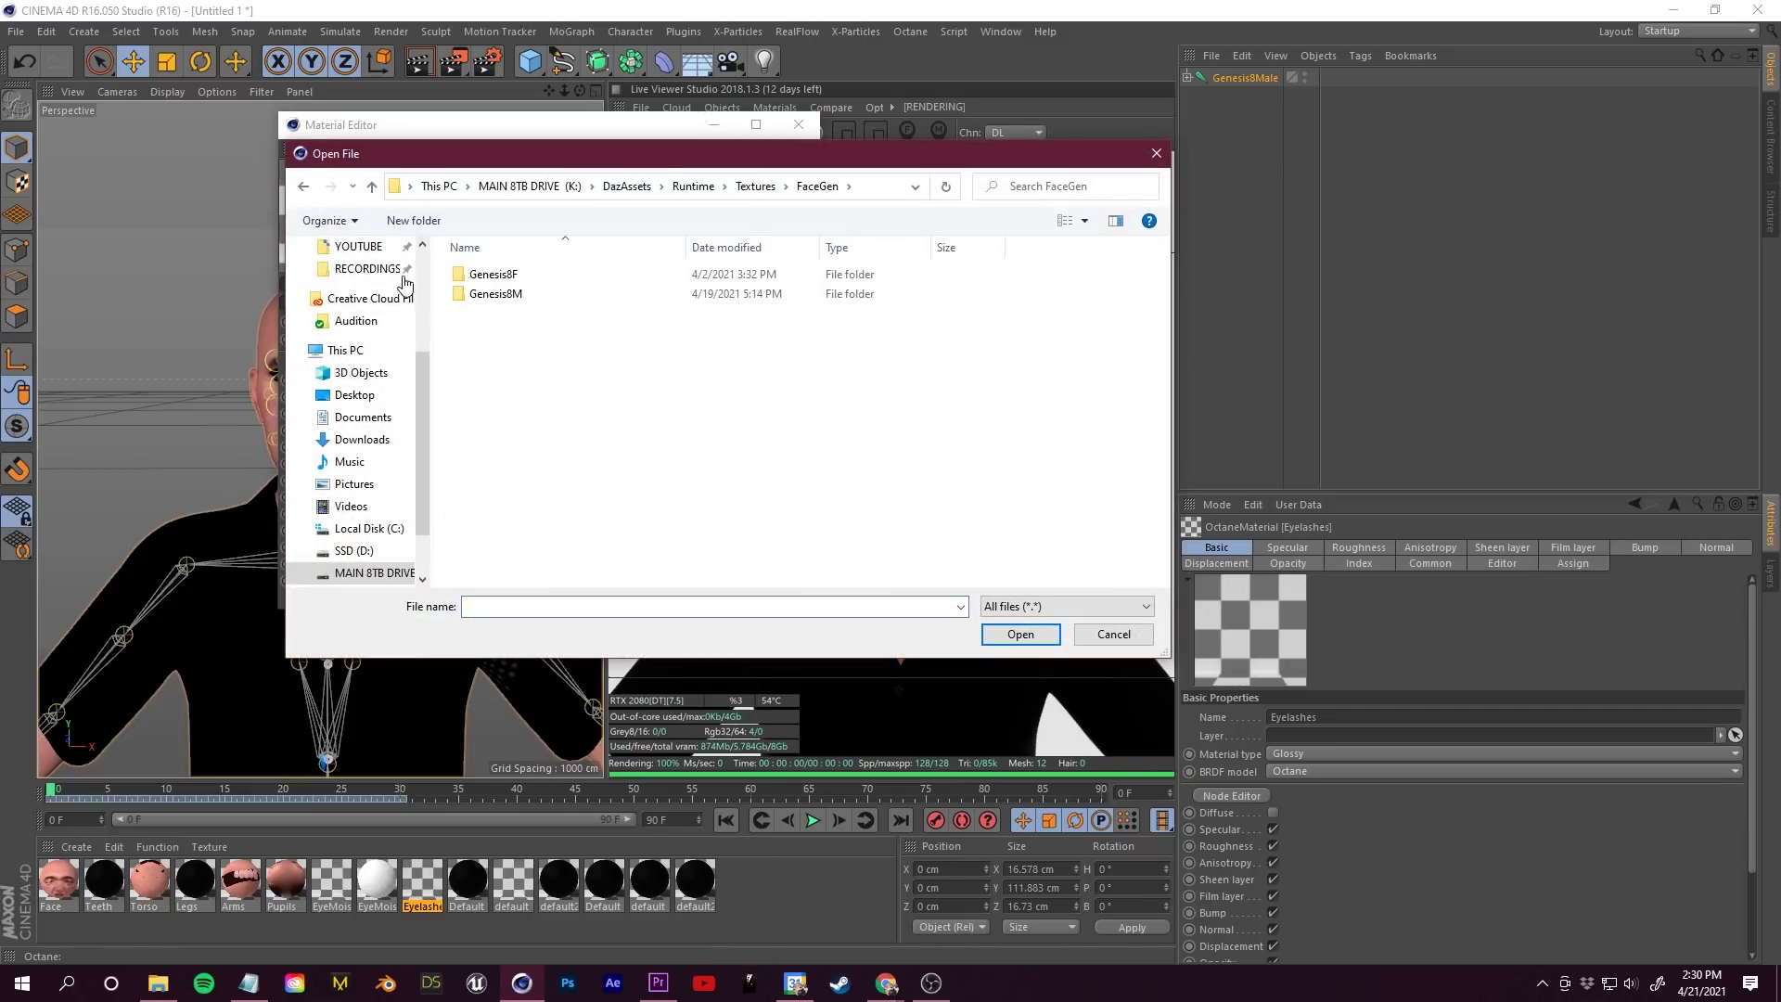
left_click(305, 189)
double_click(487, 393)
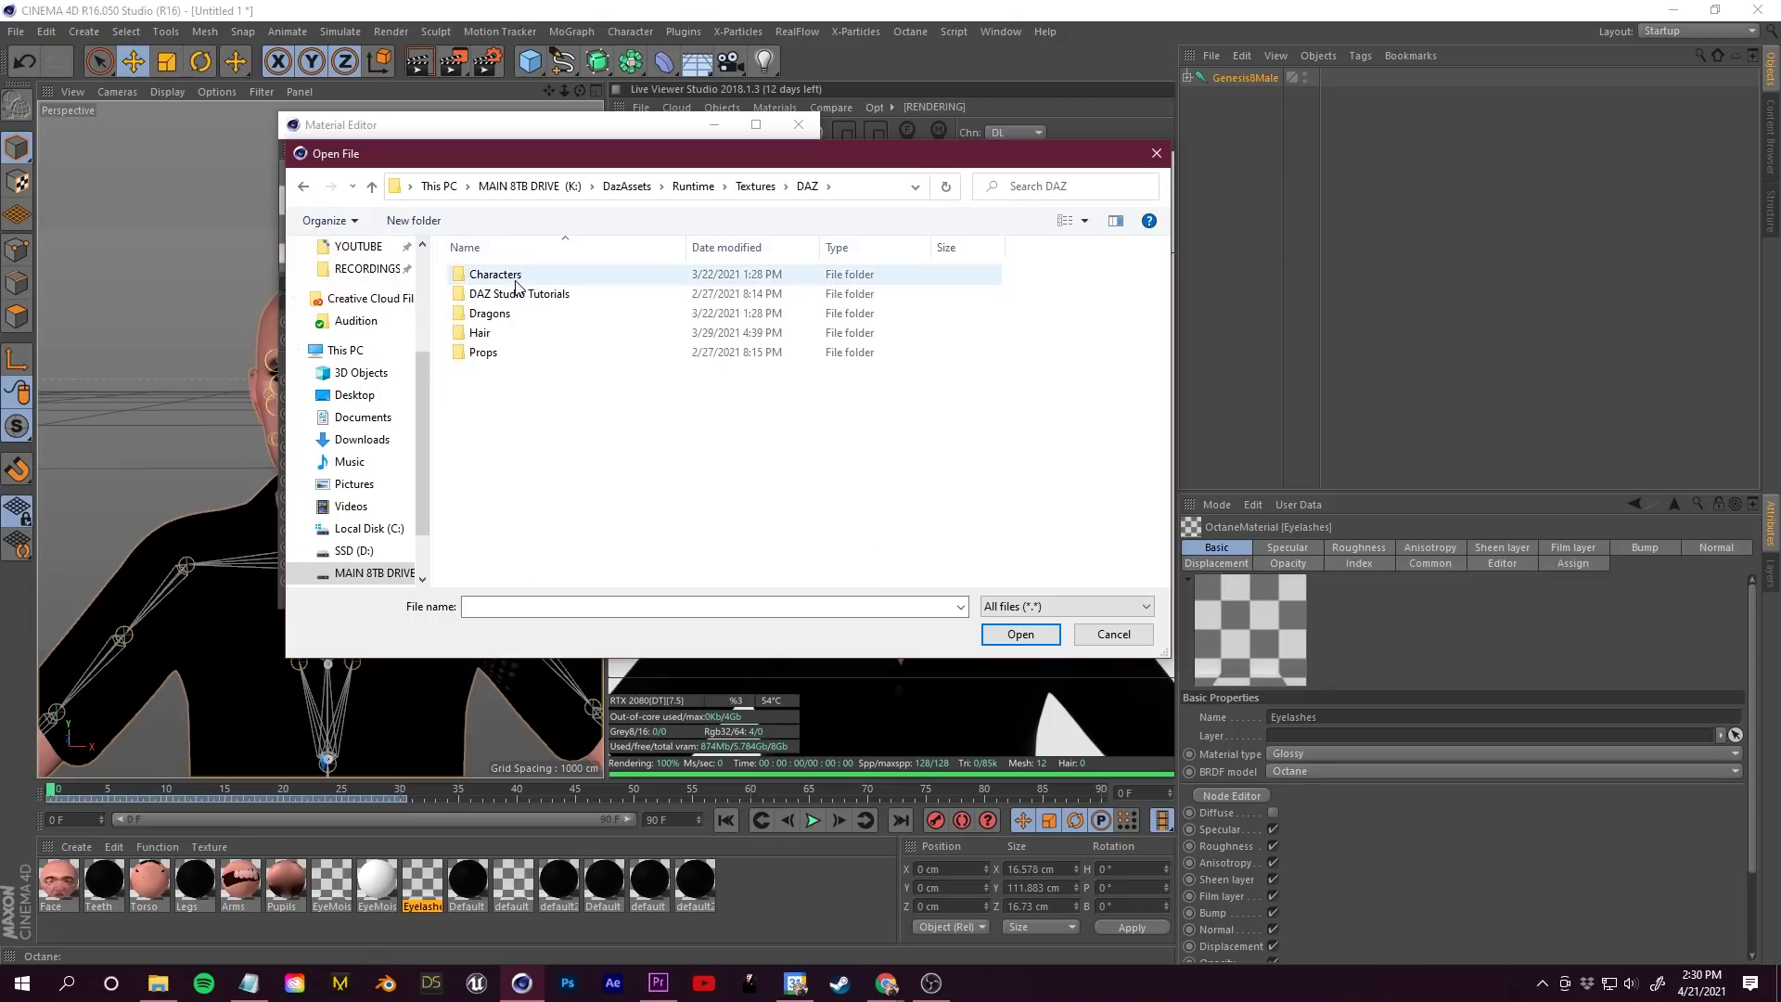
double_click(512, 277)
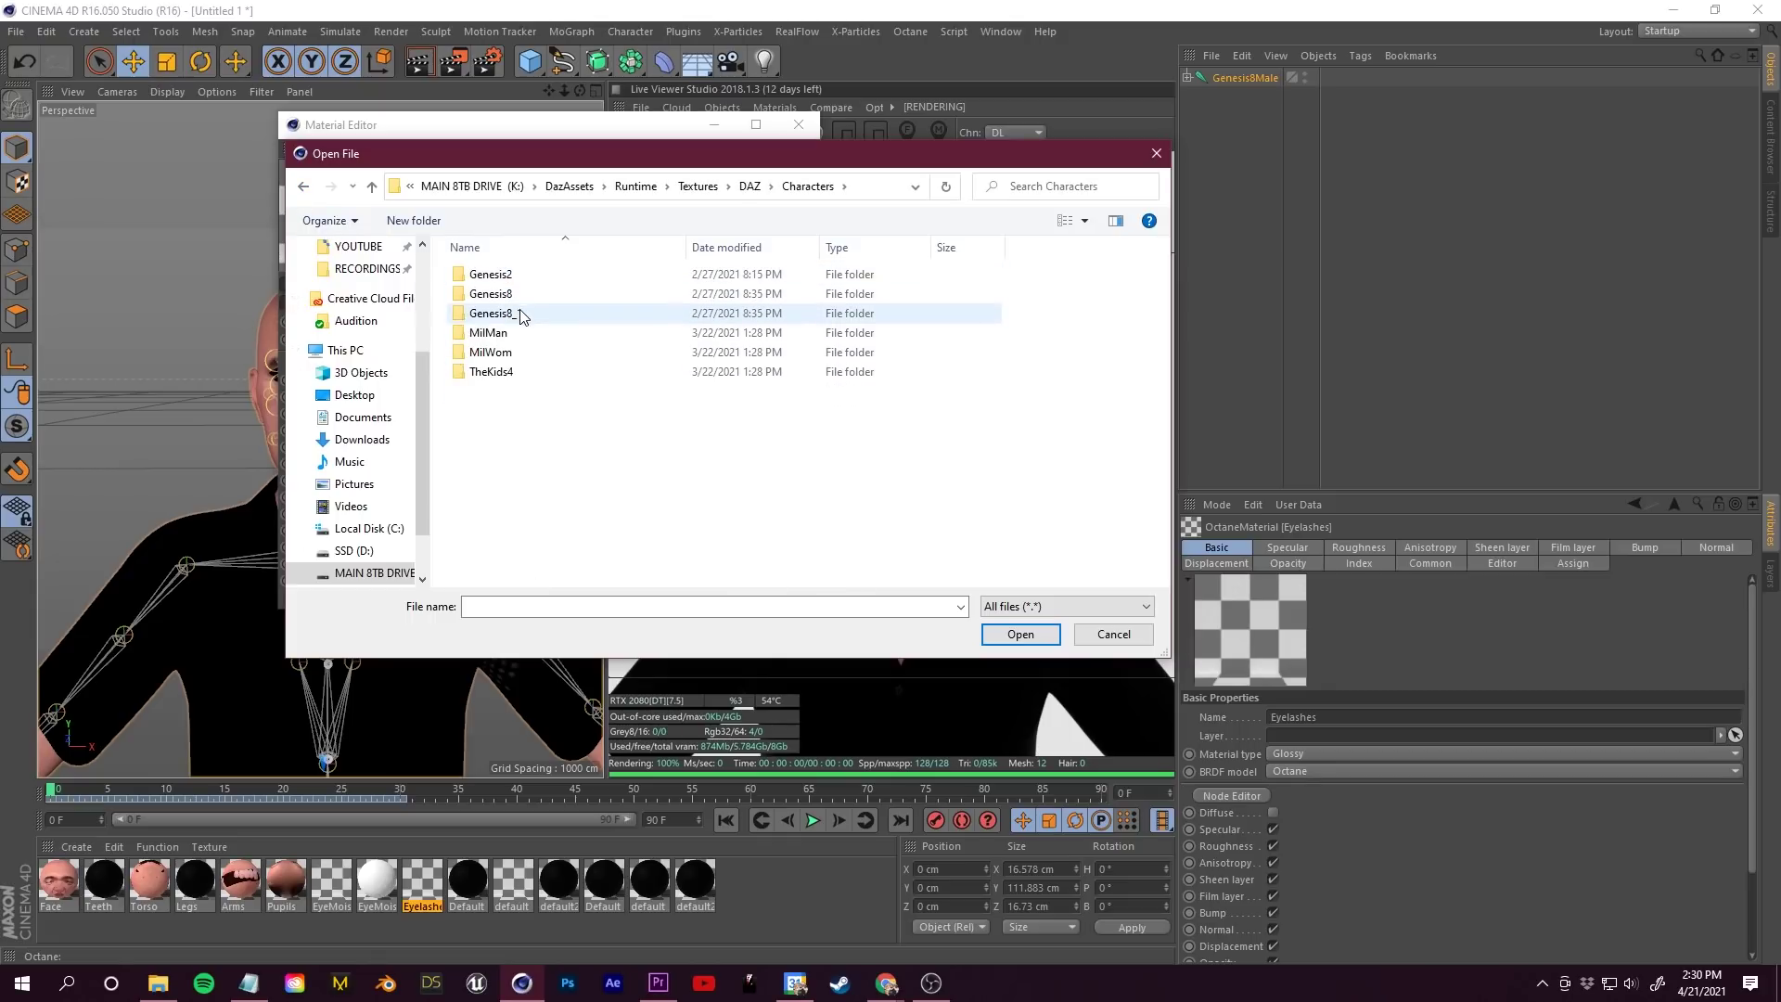
double_click(529, 310)
left_click(528, 296)
double_click(527, 297)
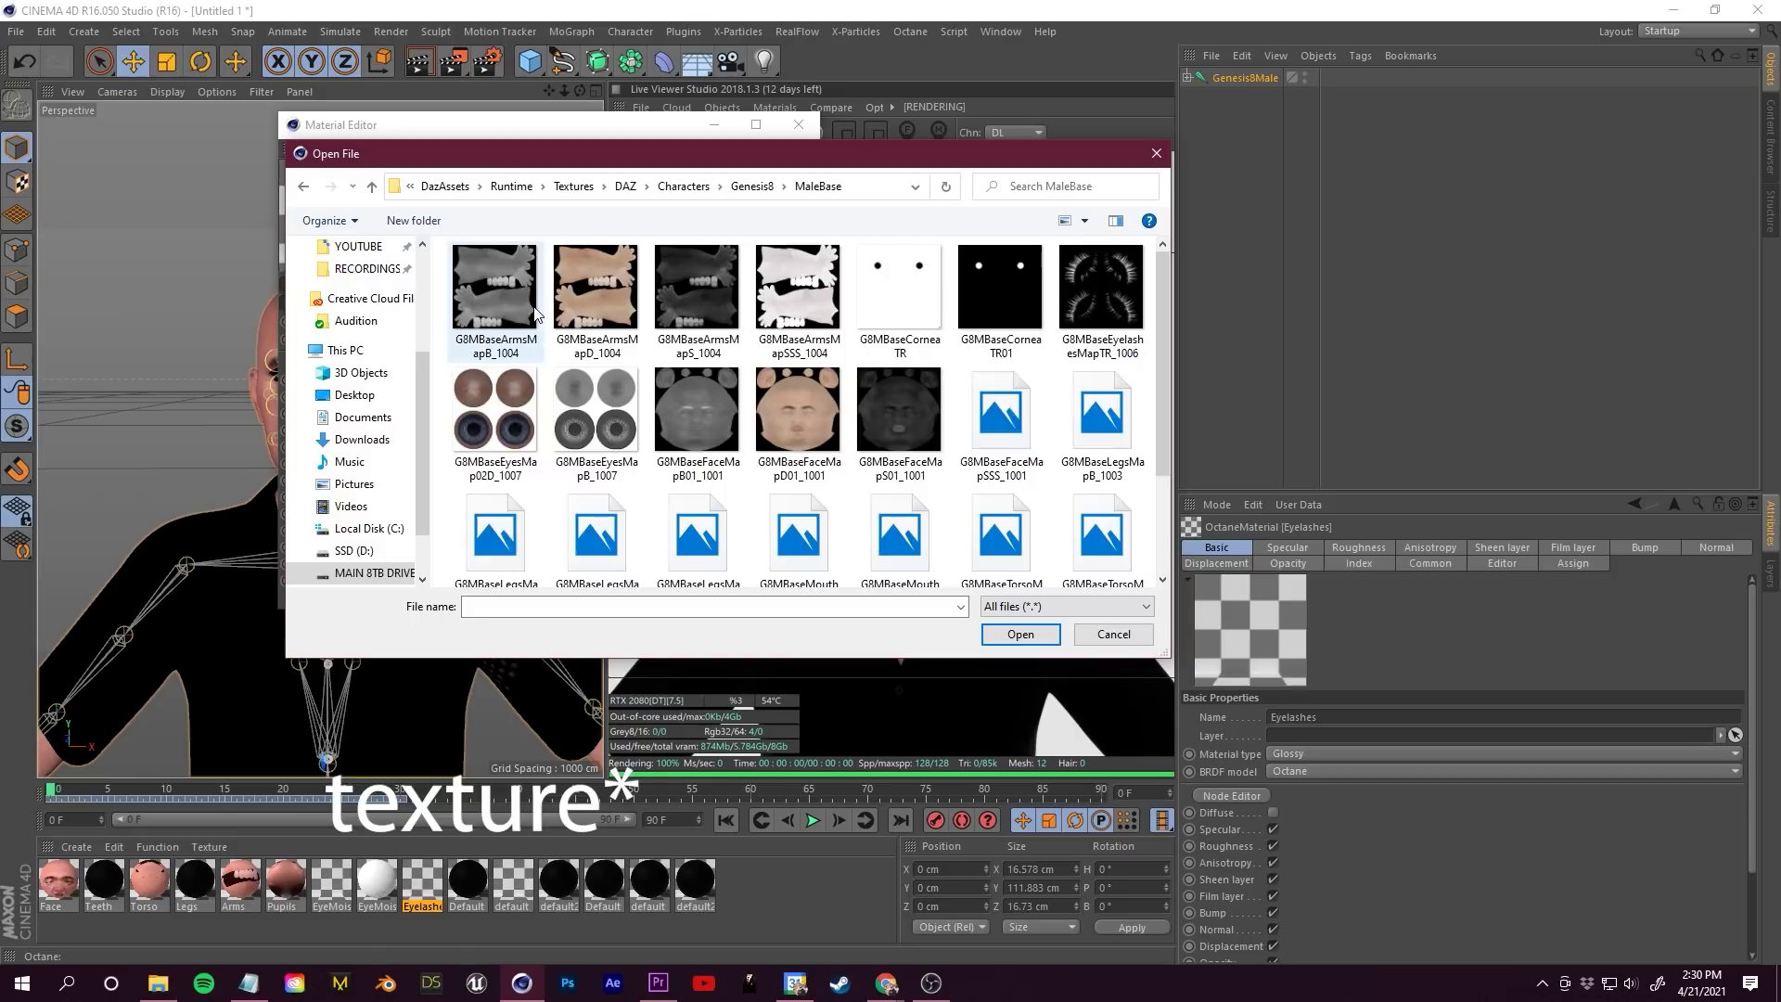
left_click(1096, 283)
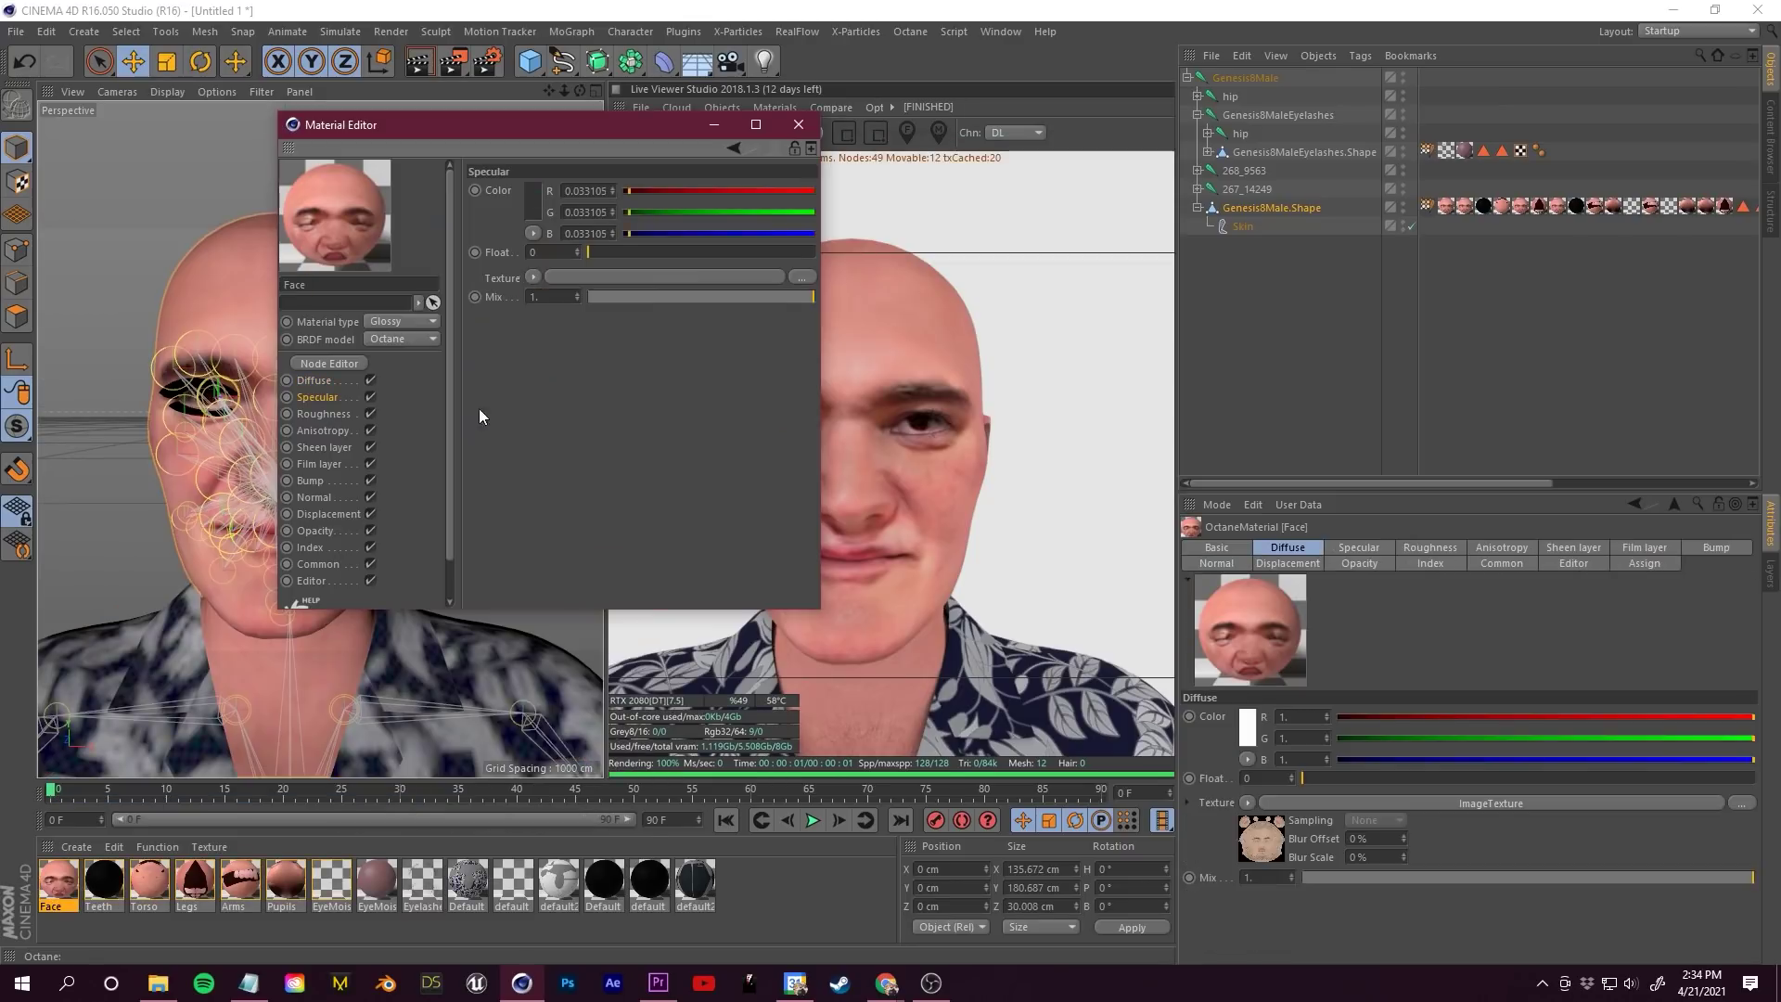
Add an Octane ImageTexture to the Face material's Specular channel and load G8MBaseFaceMapS01_1001 from the MaleBase folder.
left_click(533, 277)
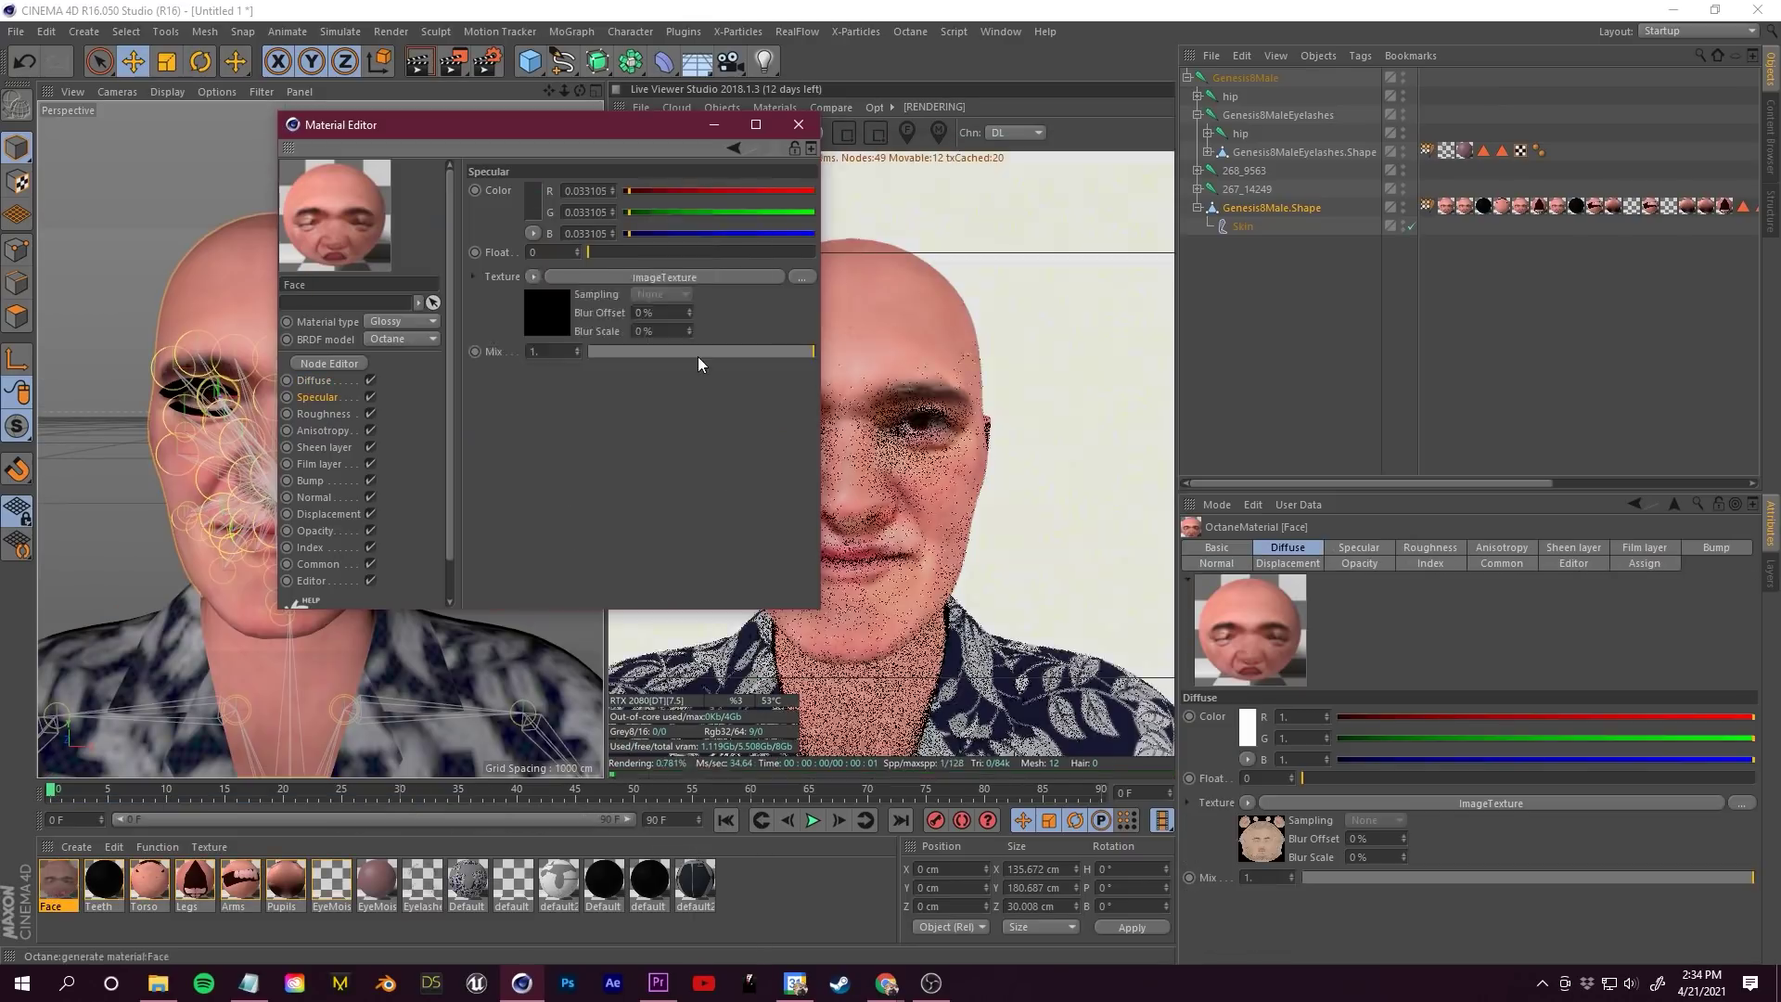
left_click(720, 465)
double_click(604, 353)
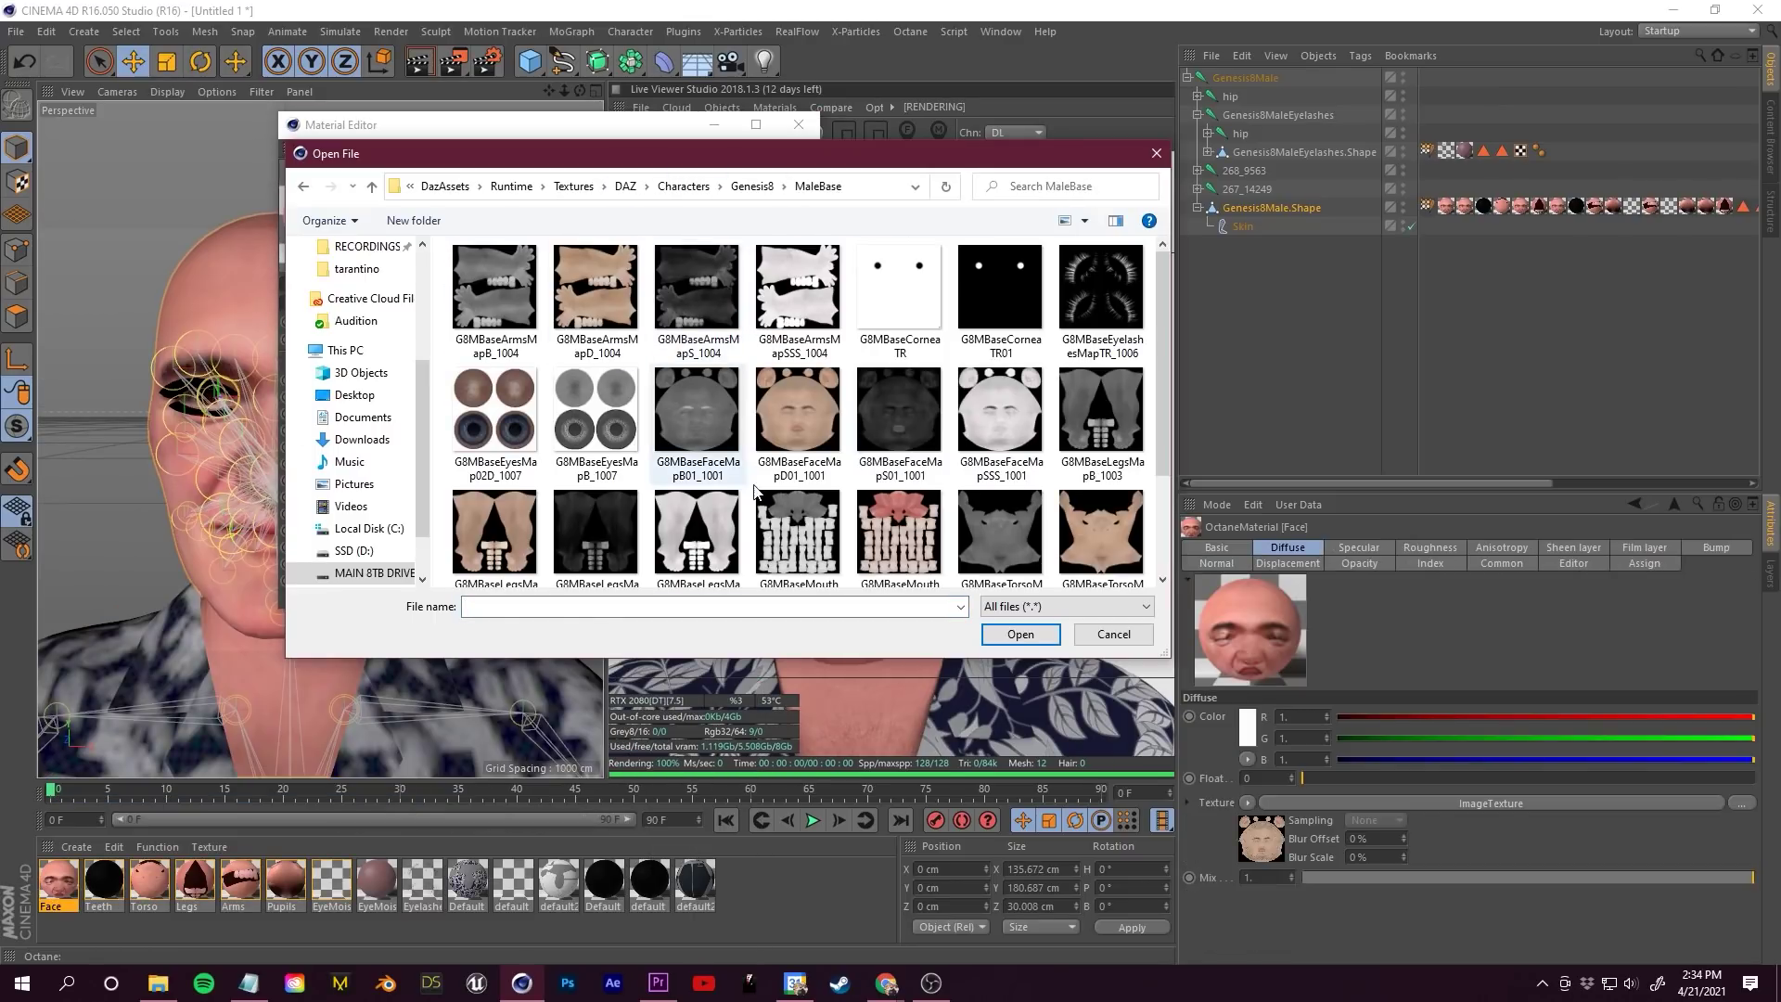
double_click(898, 408)
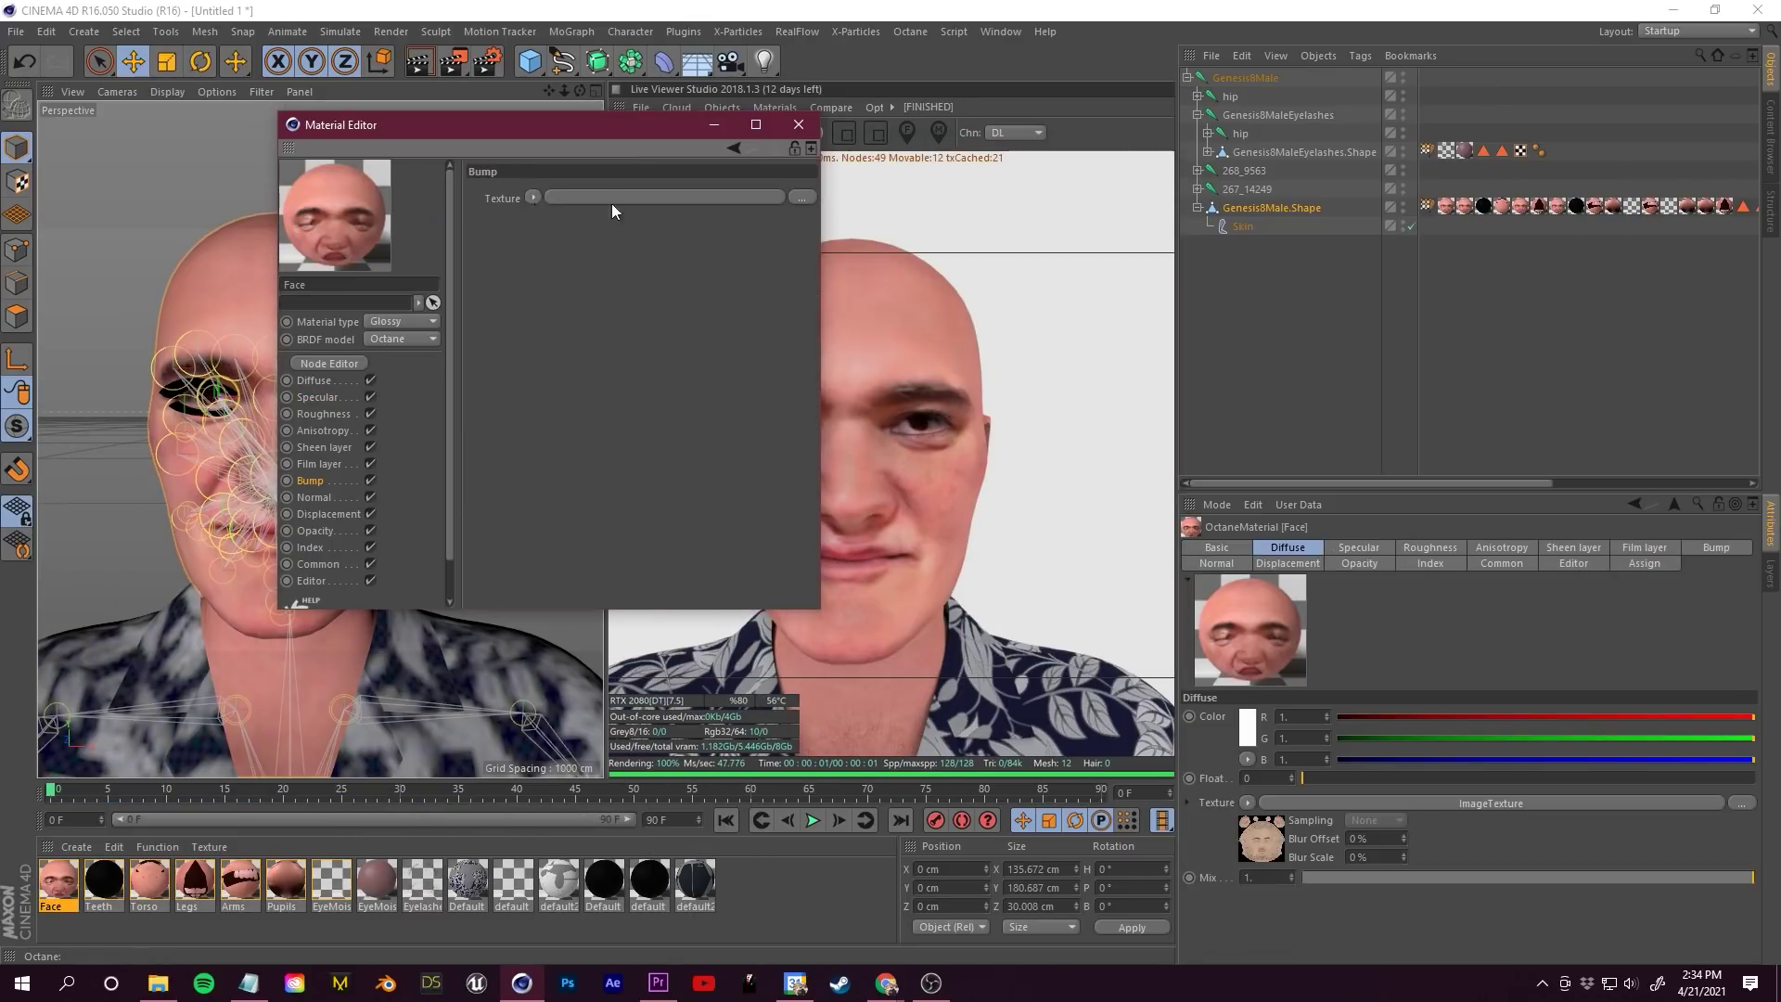
Add an Octane ImageTexture to the Face material's Bump channel.
left_click(534, 197)
mouse_move(584, 564)
left_click(724, 469)
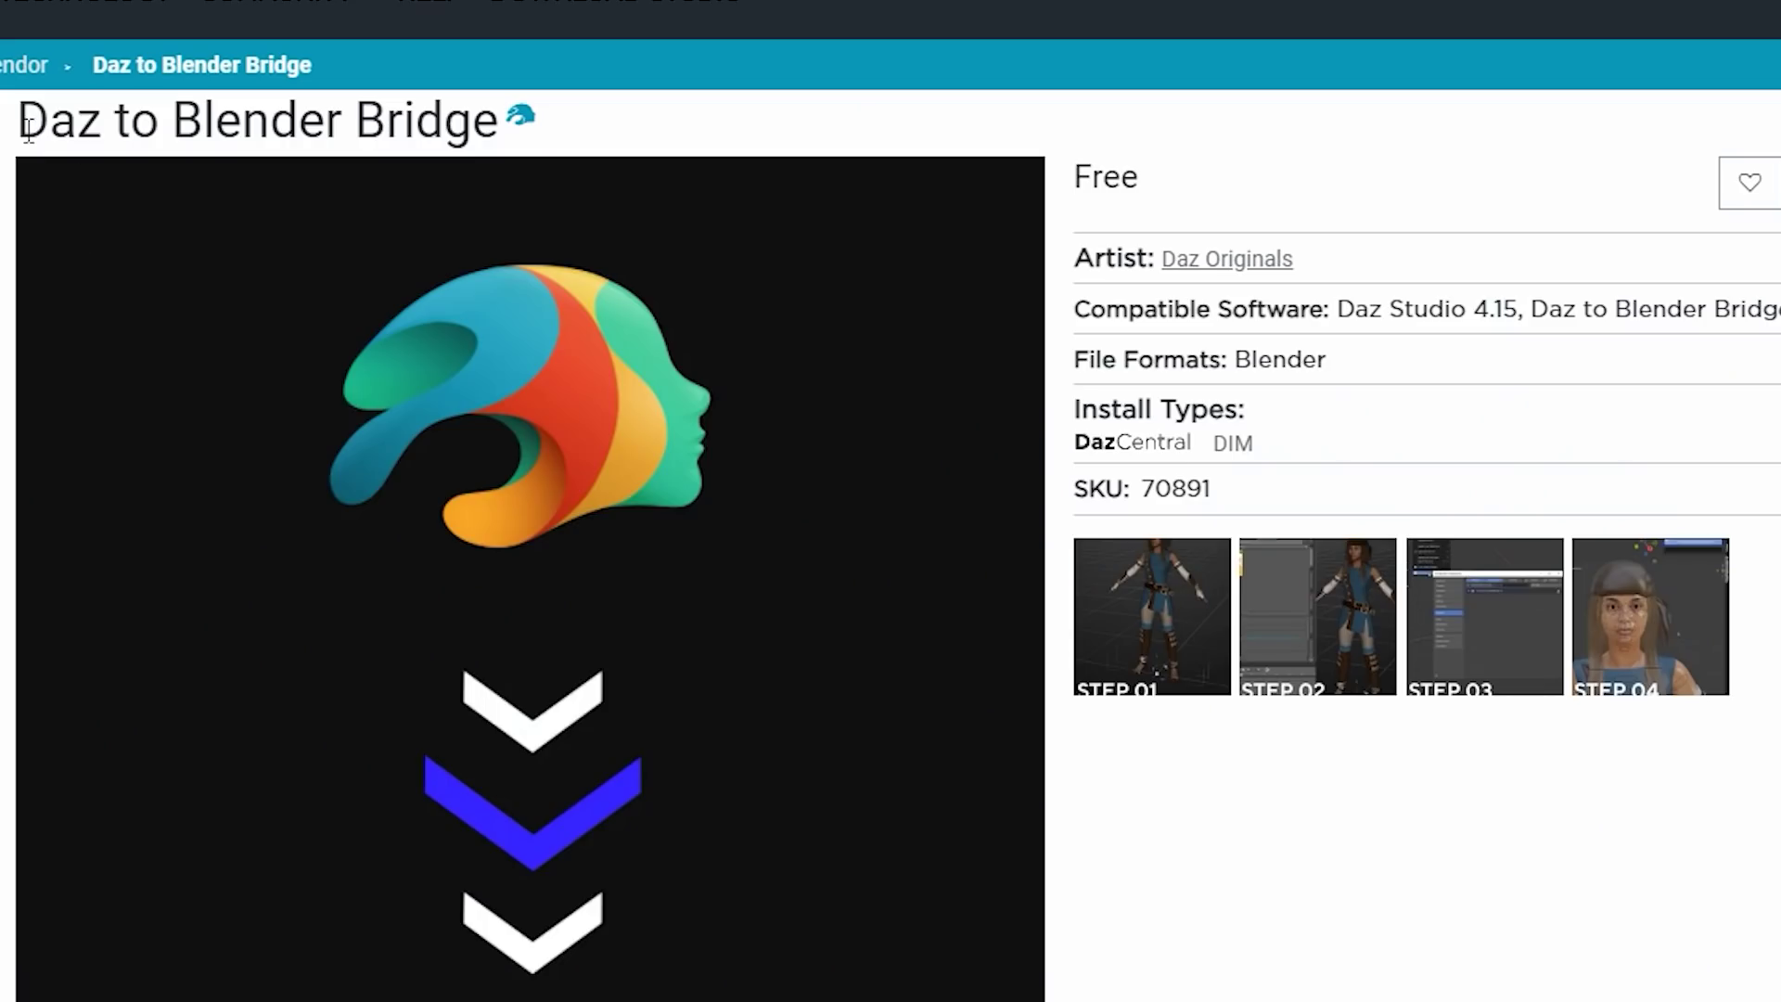
Find the free Daz to Blender Bridge on the Daz store and mark Daz to Blender for installation in Install Manager.
left_click_drag(18, 120, 501, 109)
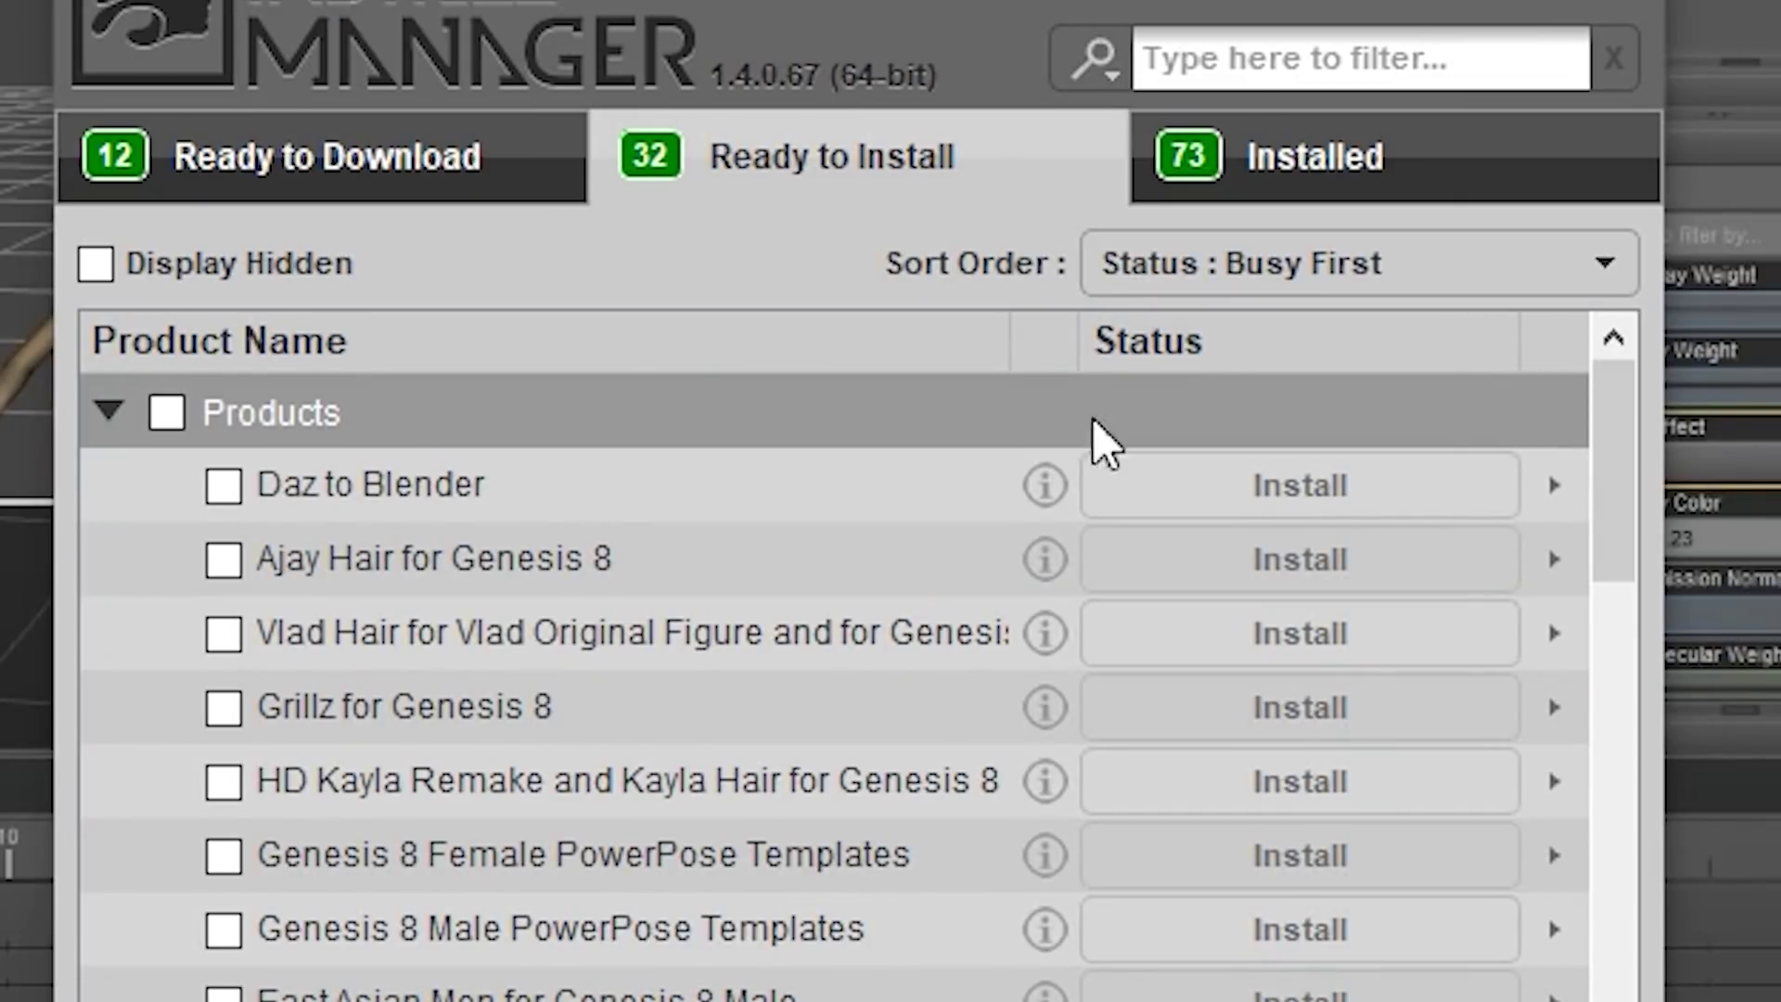
left_click(223, 487)
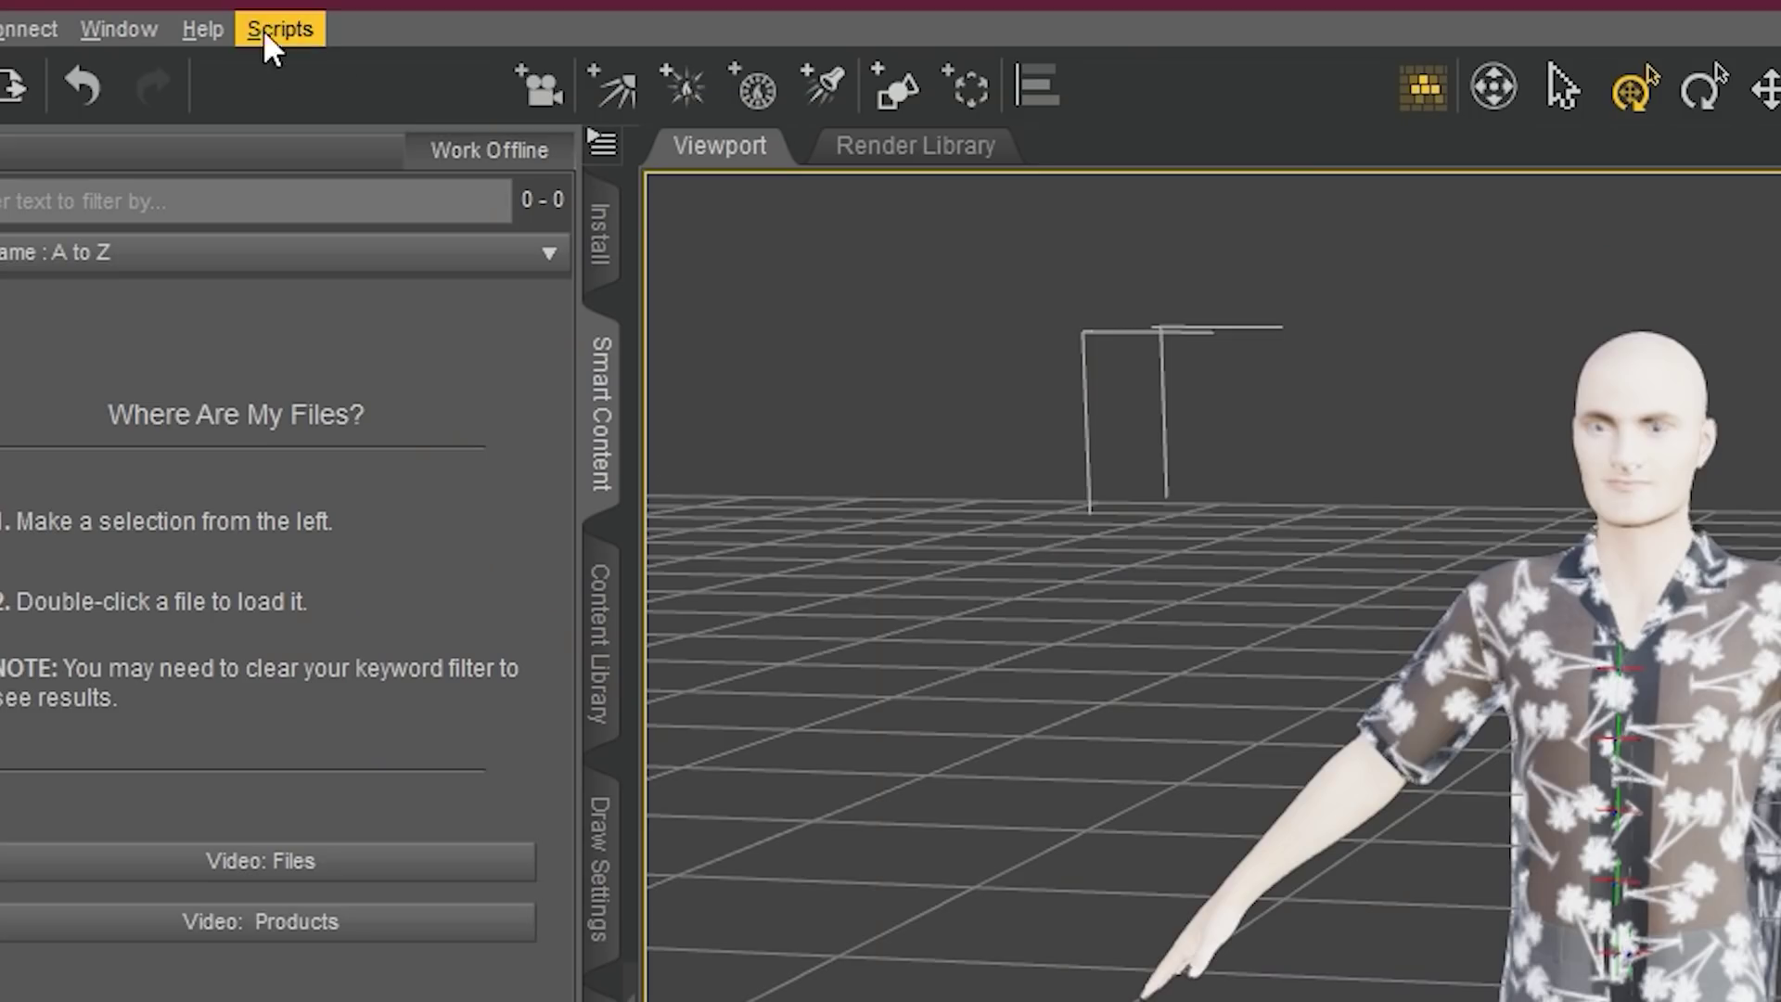
In DAZ Studio, run the Blender bridge script for the Genesis 8 Male character.
left_click(316, 34)
mouse_move(350, 53)
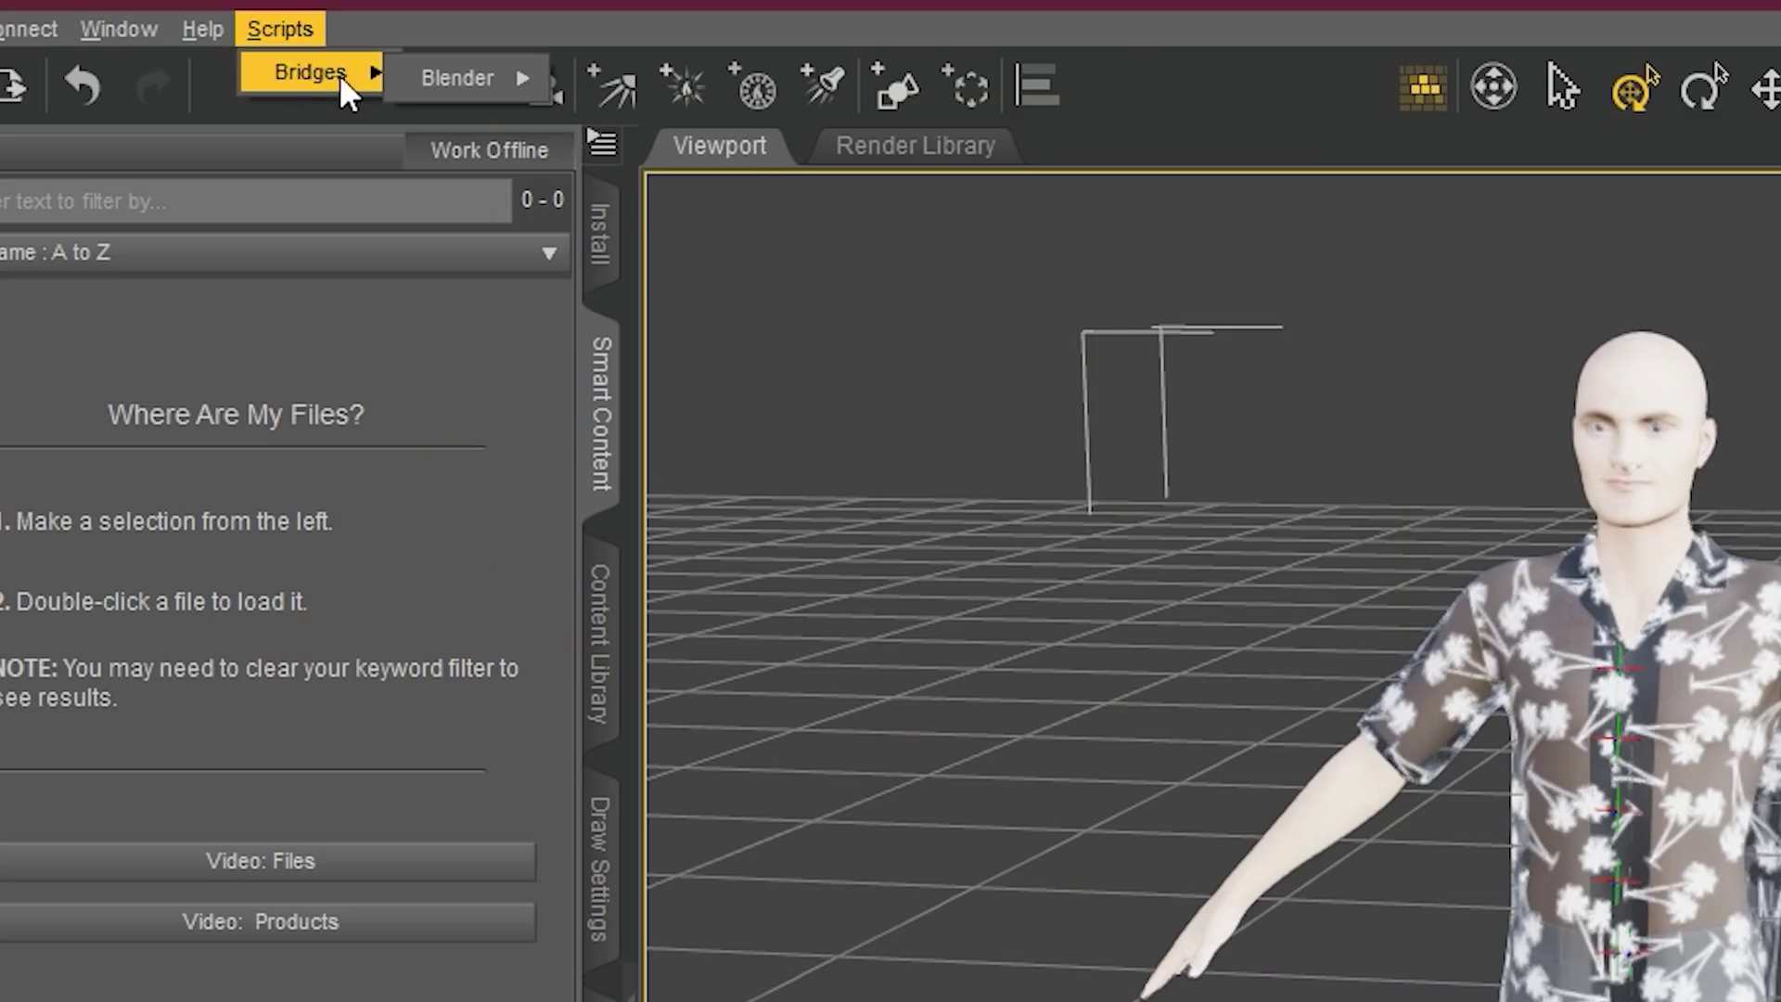
left_click(742, 86)
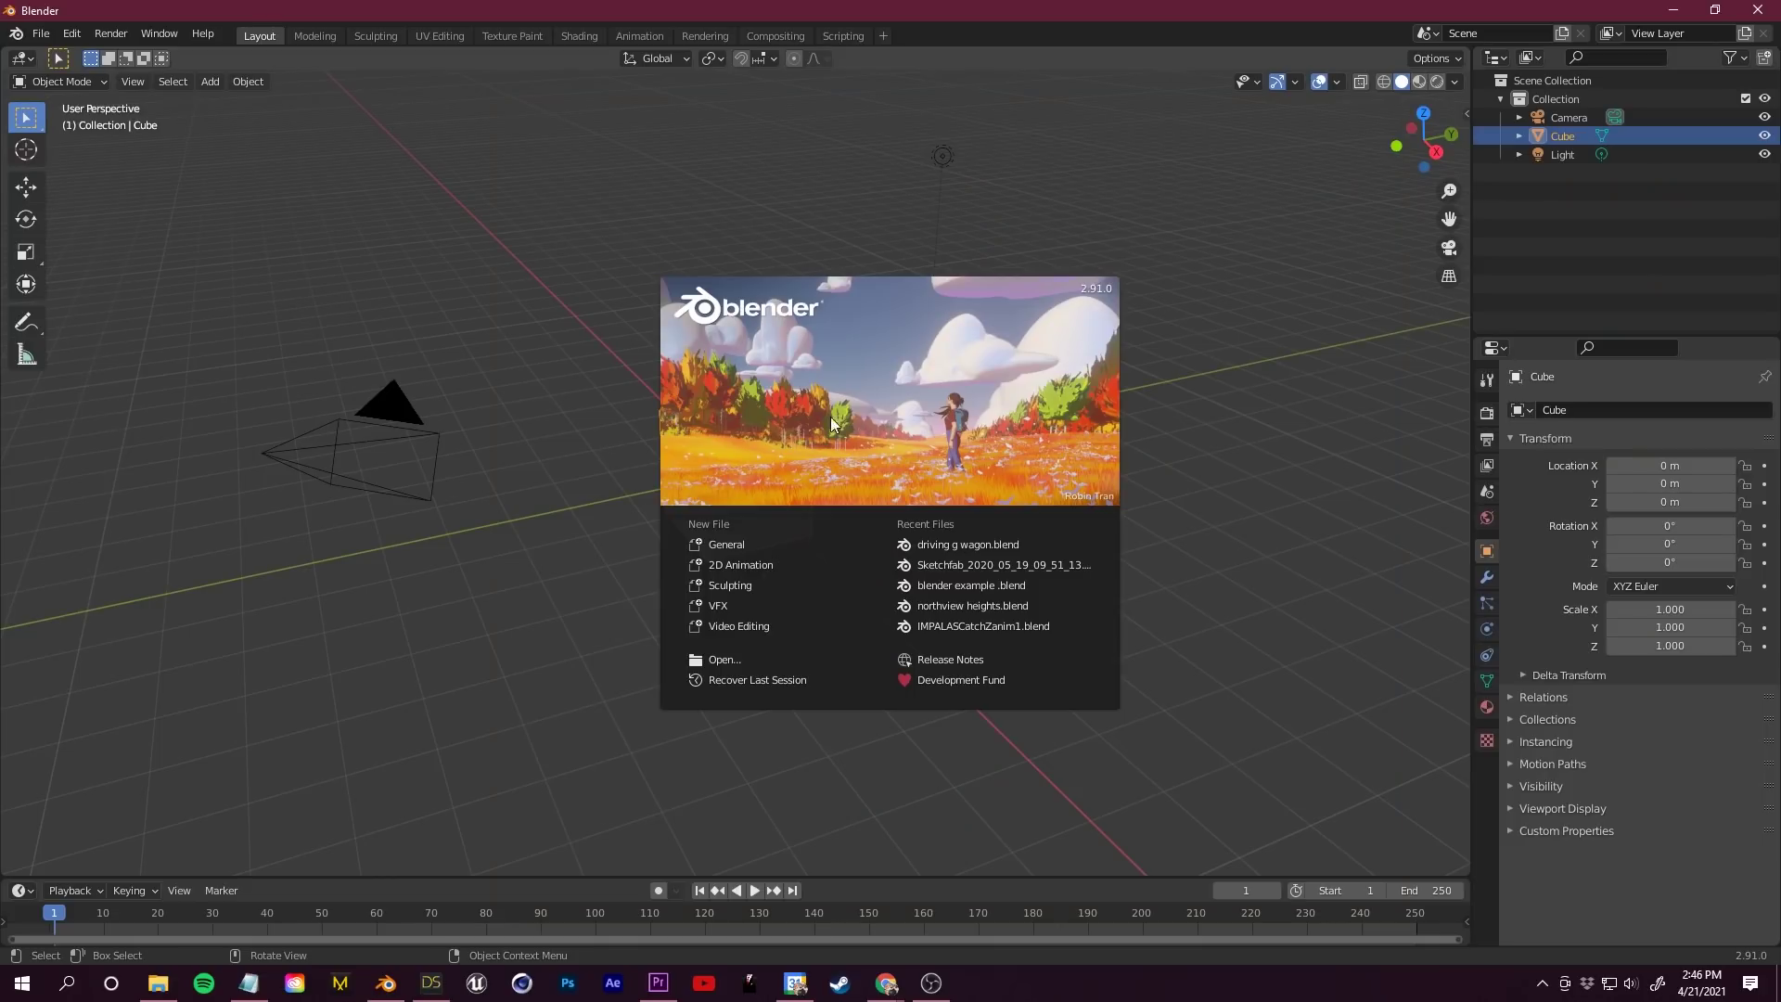
In Blender, search the add-ons preferences for "daz", enable Armature: DazToBlender and close the preferences.
left_click(1147, 252)
left_click(87, 36)
left_click(202, 577)
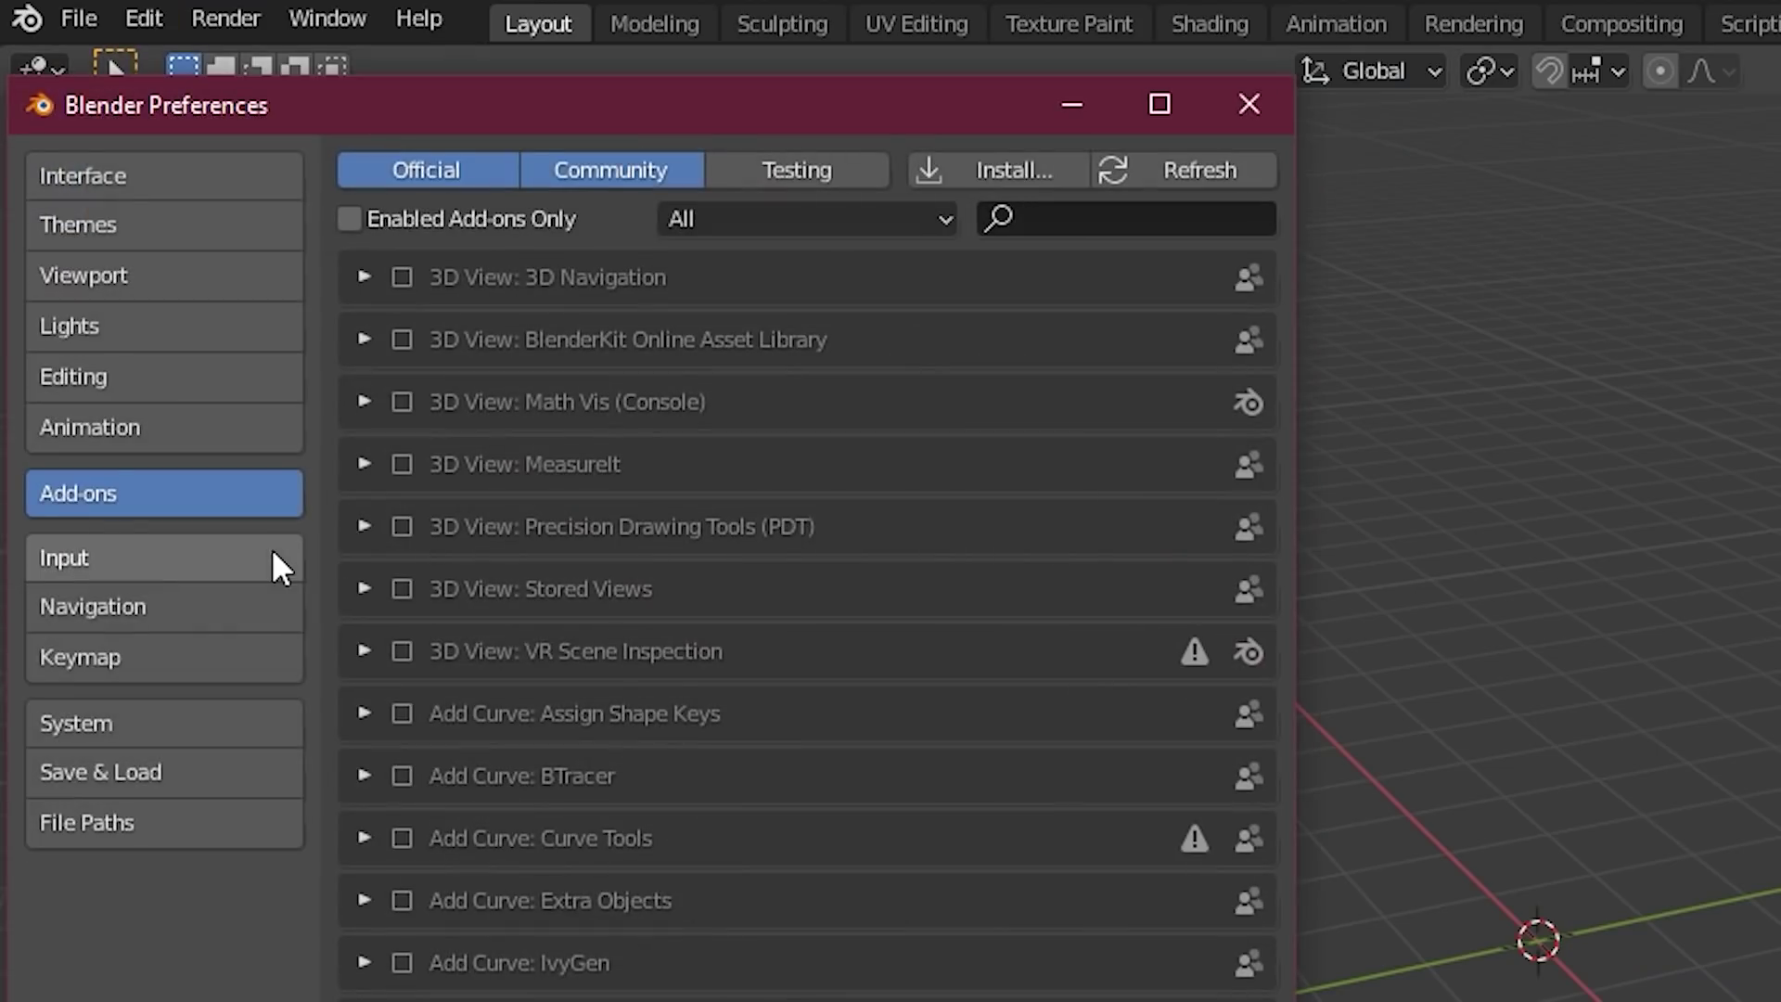
left_click(1119, 219)
type("daz")
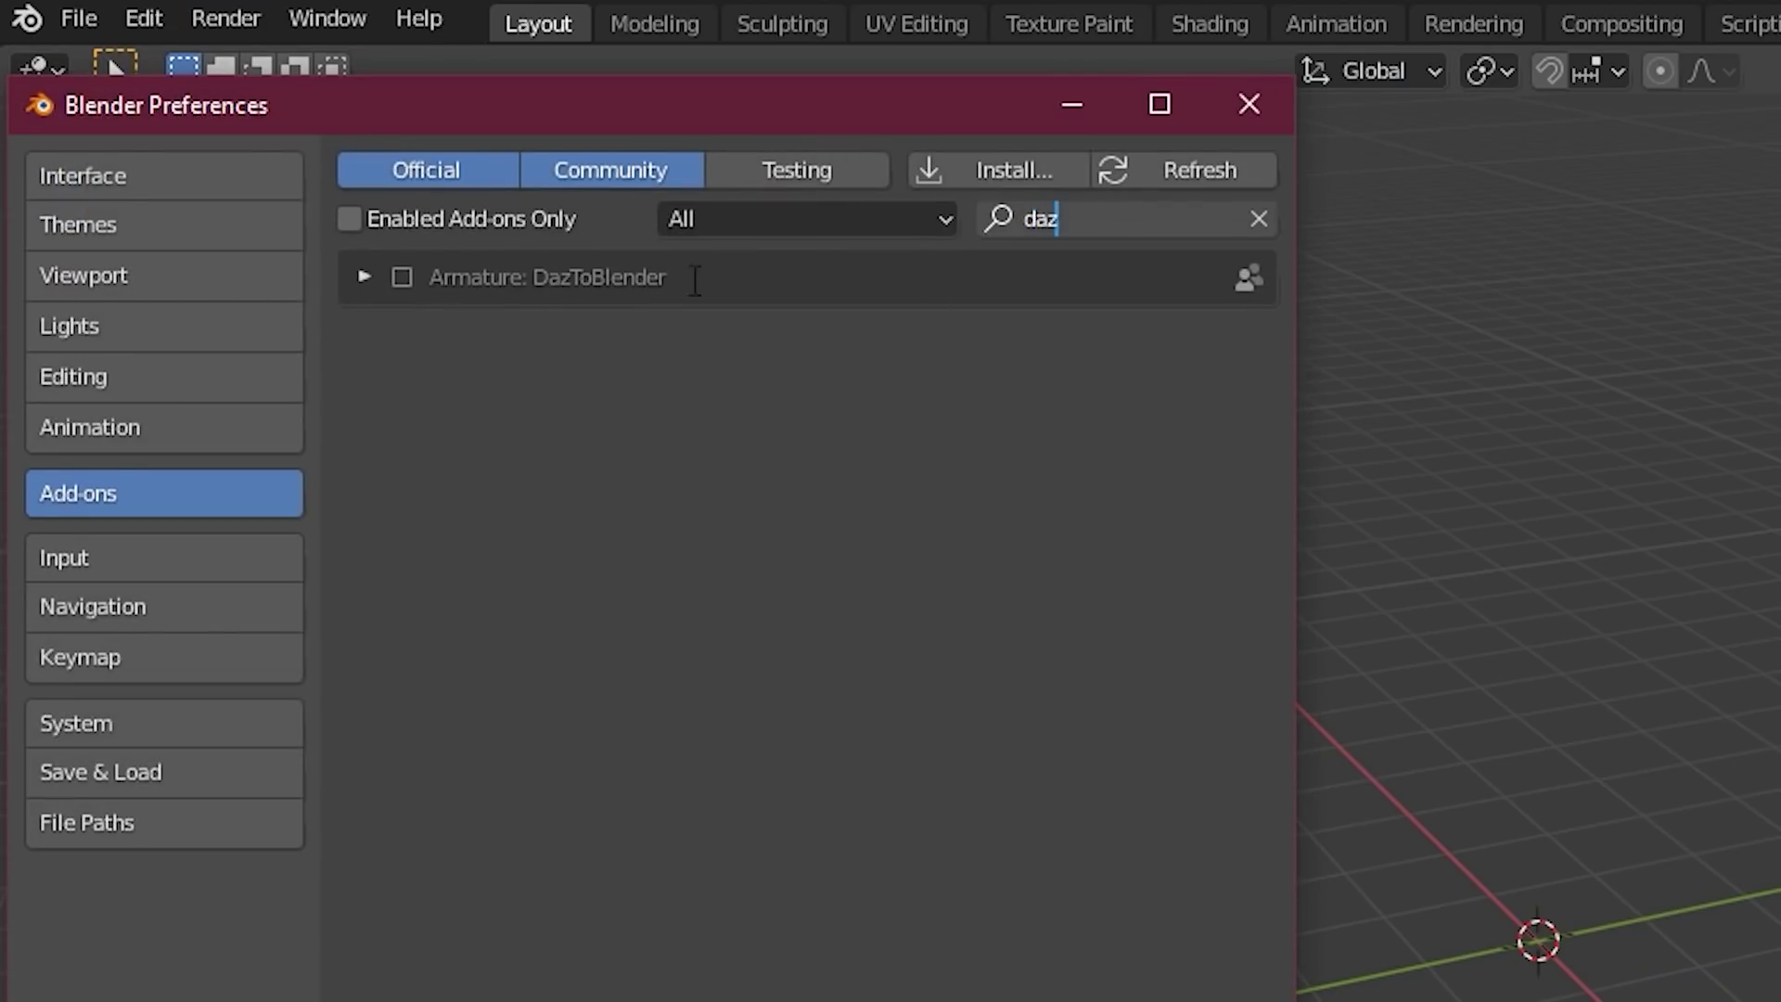
key("Return")
left_click(401, 278)
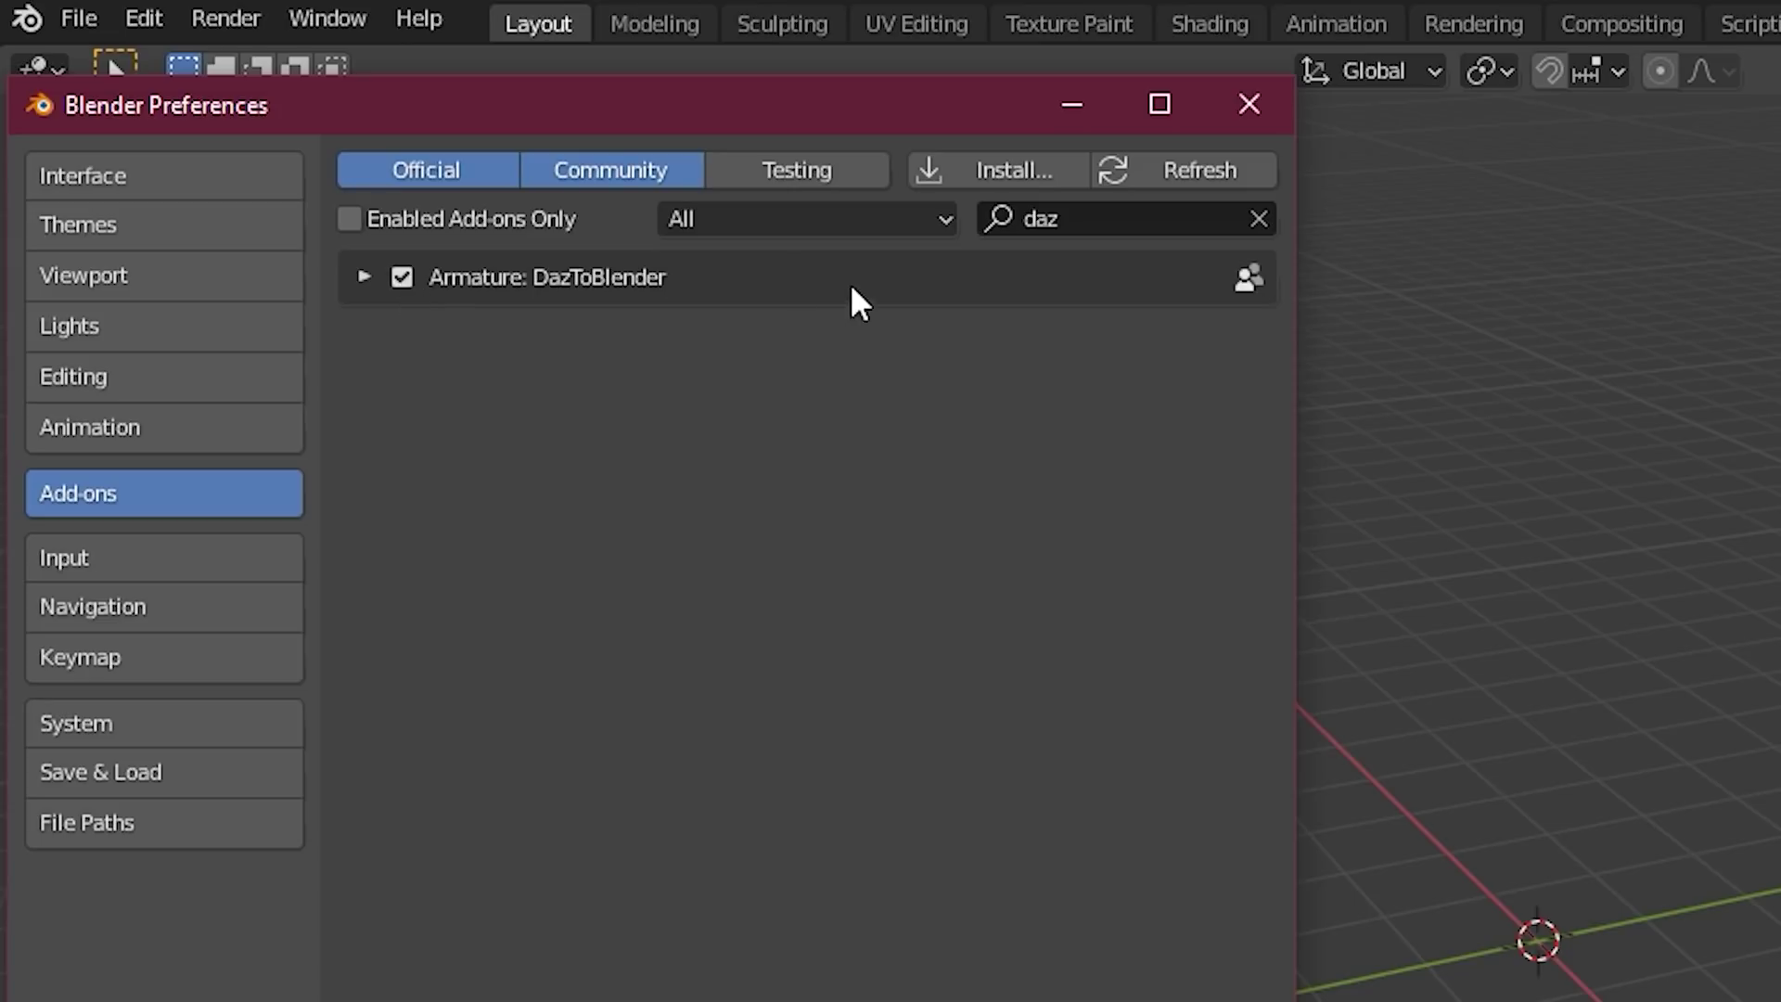
left_click(1231, 109)
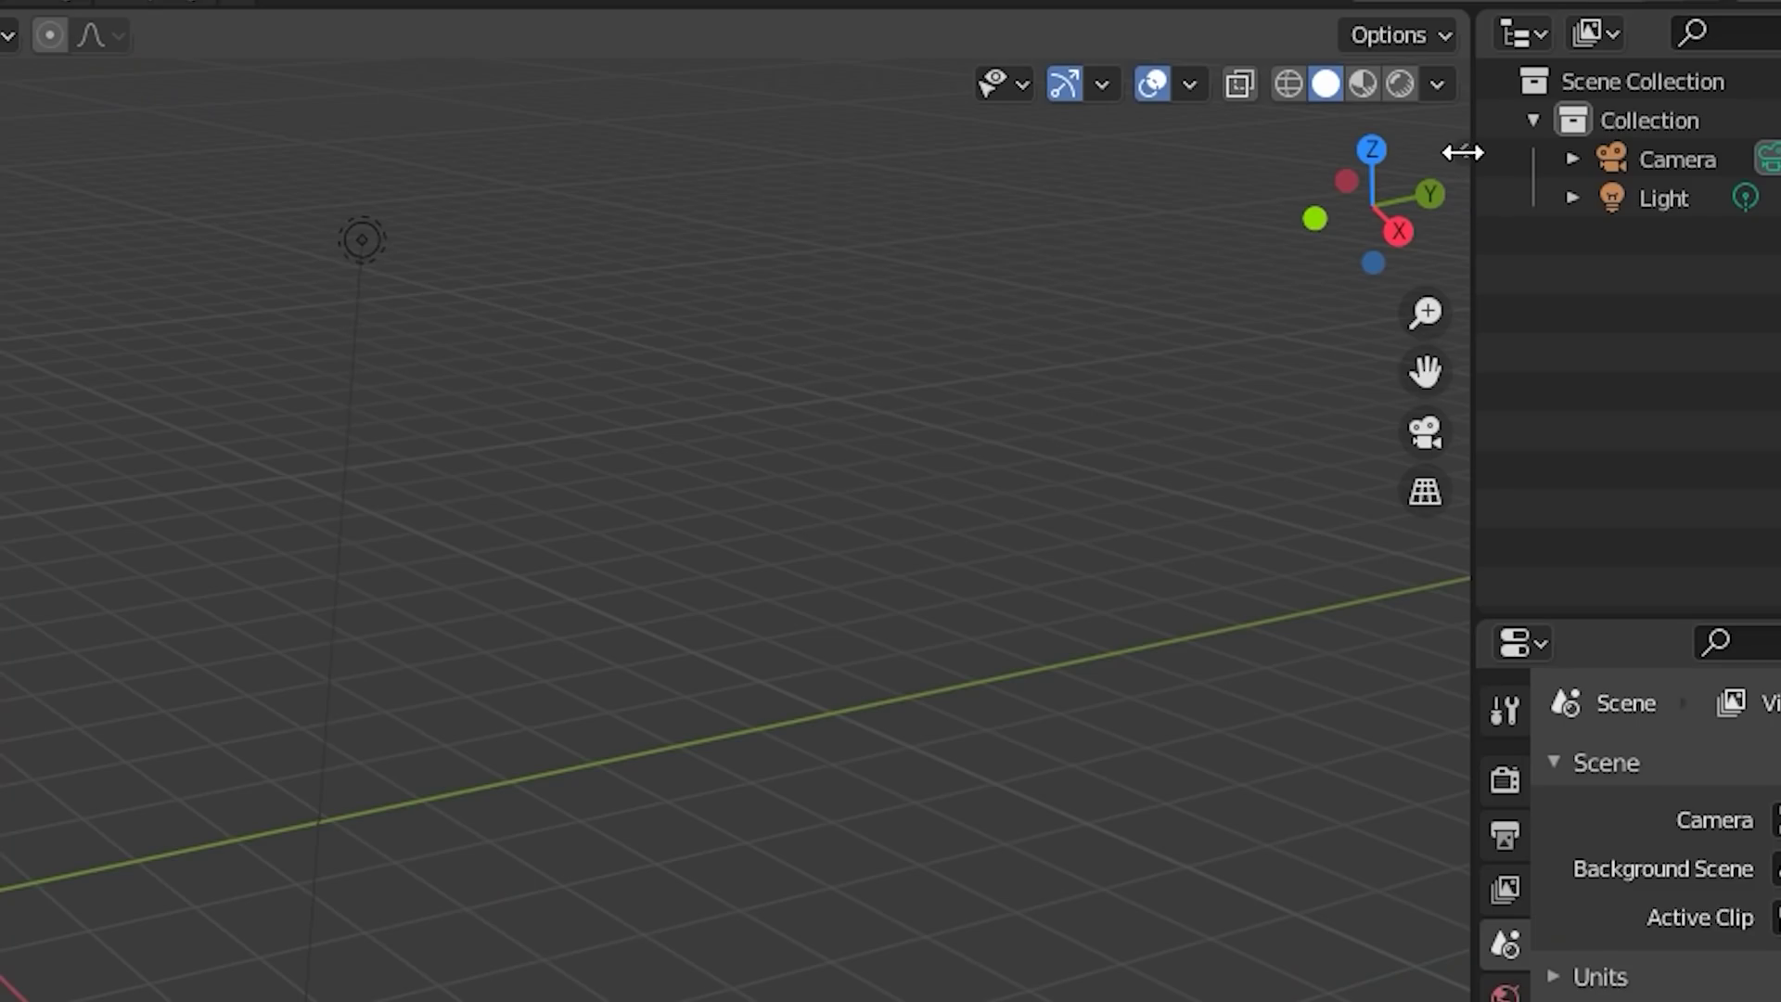
Import the transferred character as a new Genesis figure with the Daz To Blender add-on.
left_click(1462, 146)
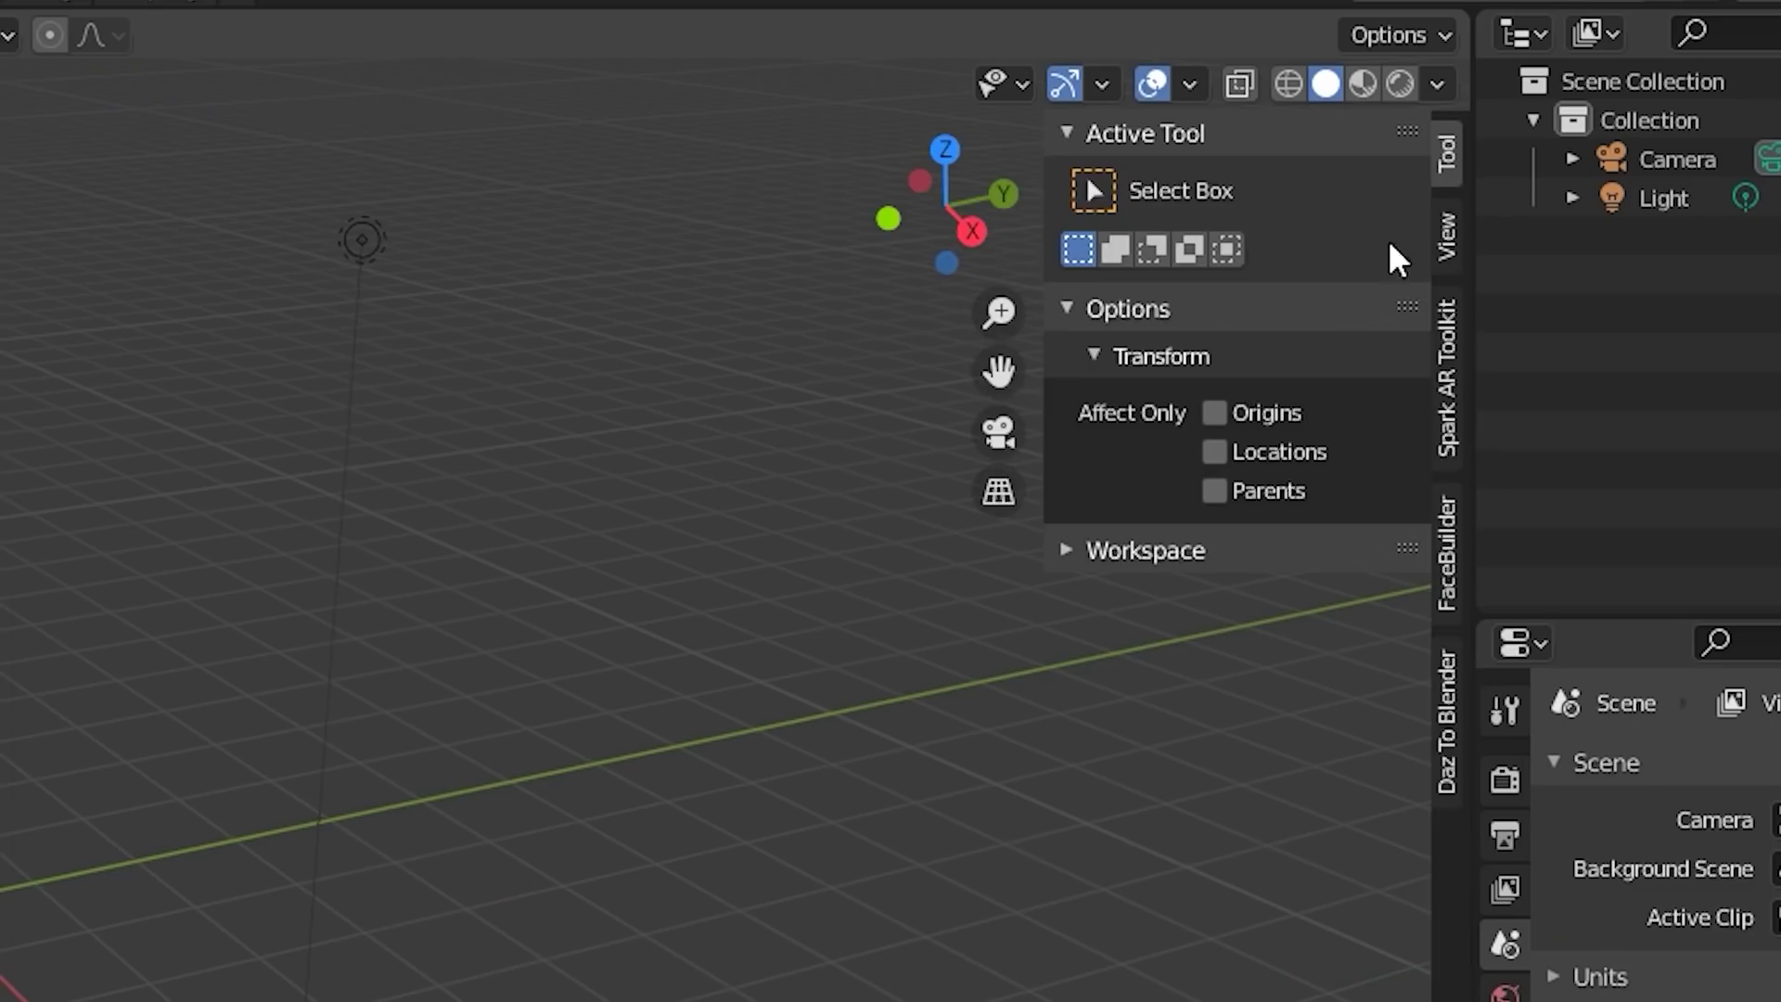
left_click(1451, 725)
left_click(1221, 198)
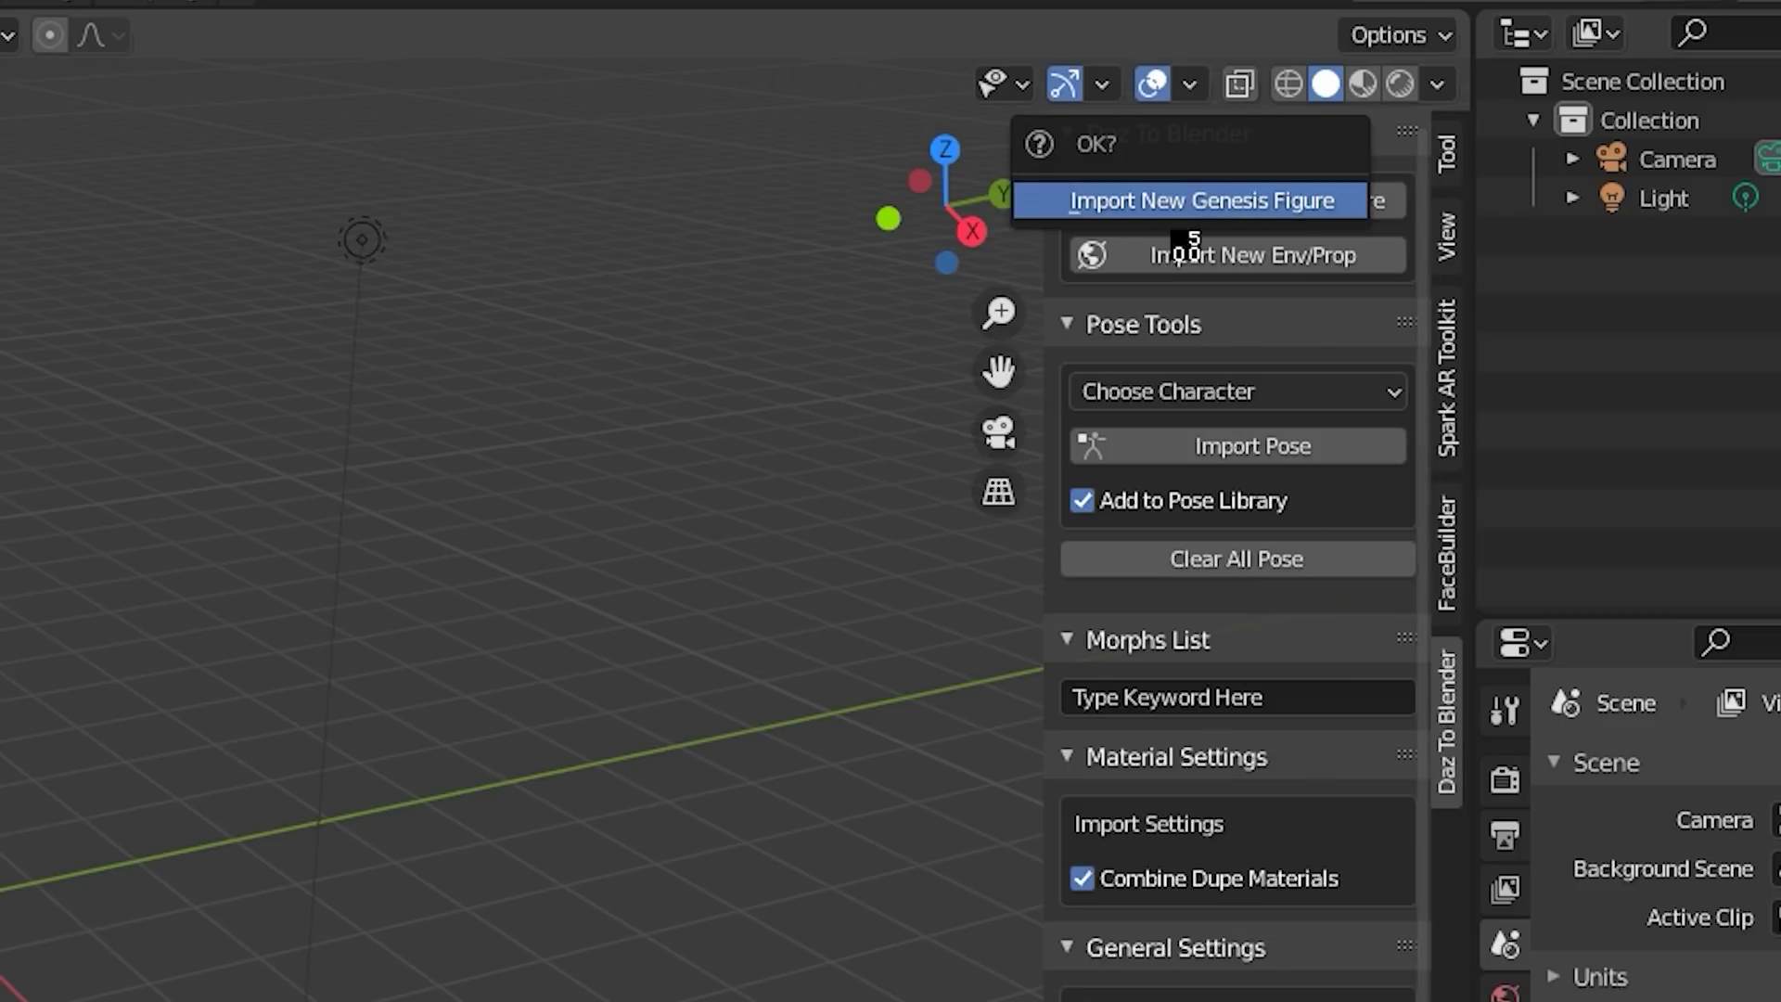
left_click(1202, 200)
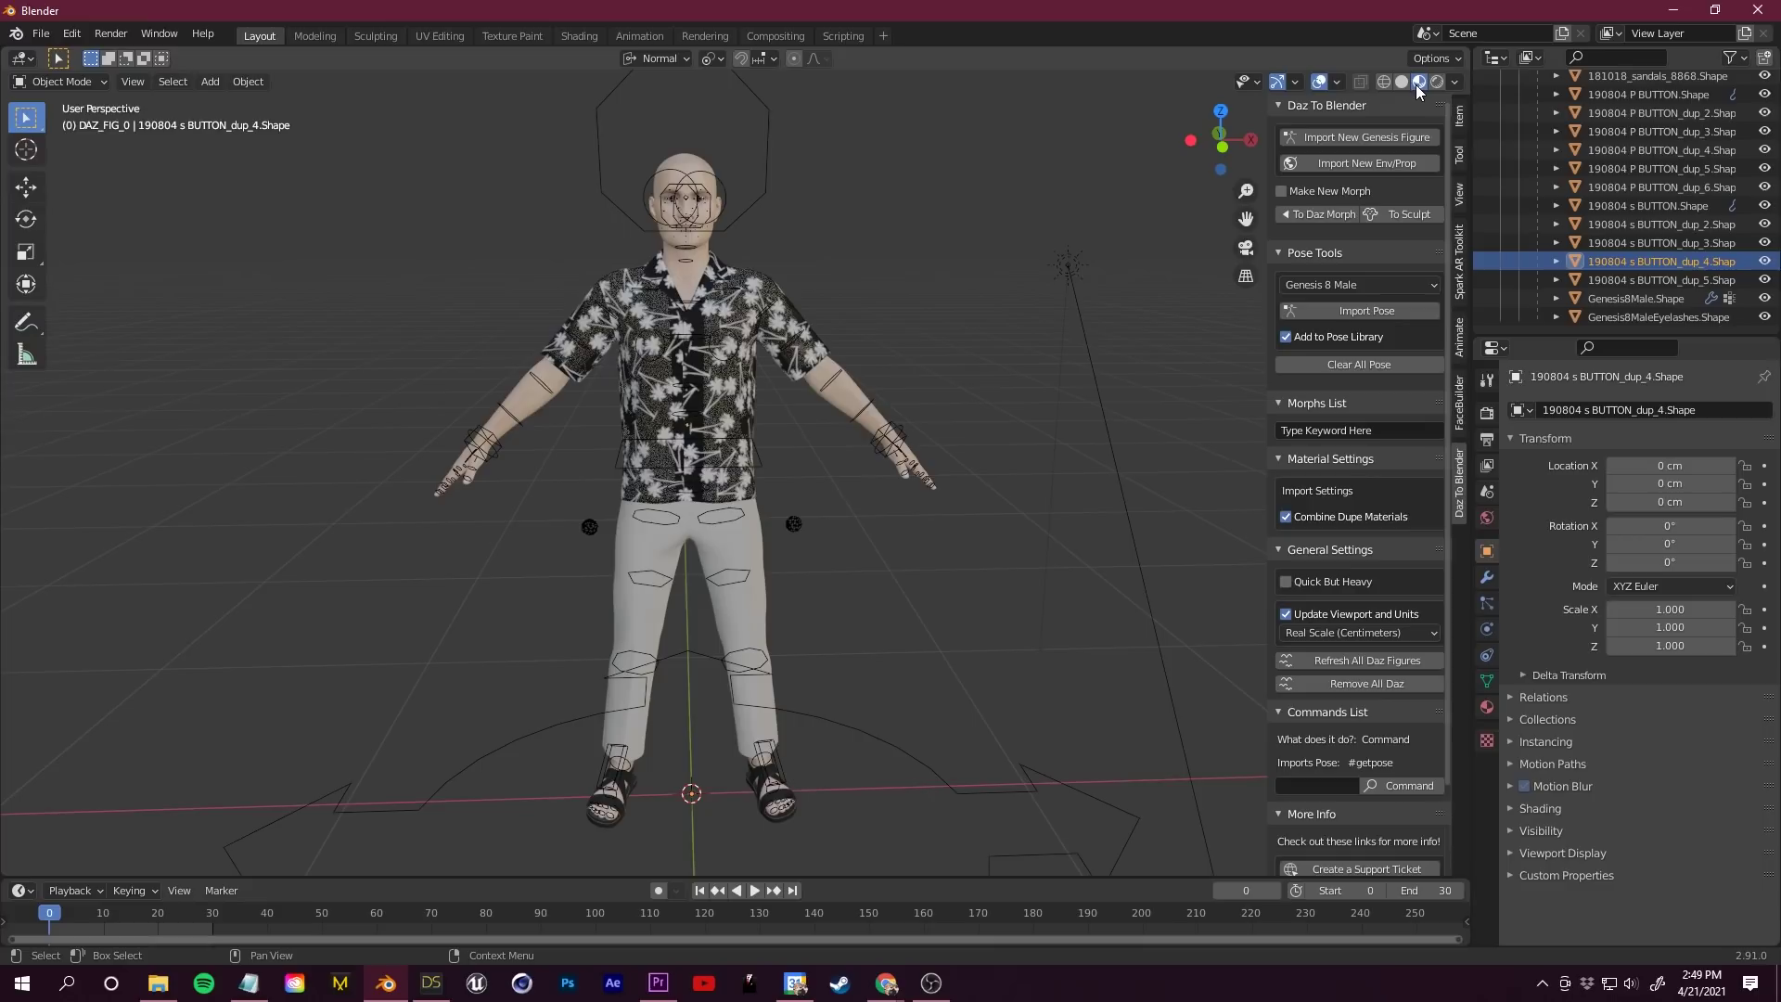
Select the Genesis8Male shape's Genesis 8 Male_Face material and set its Diffuse Color input to Image Texture.
left_click(1635, 298)
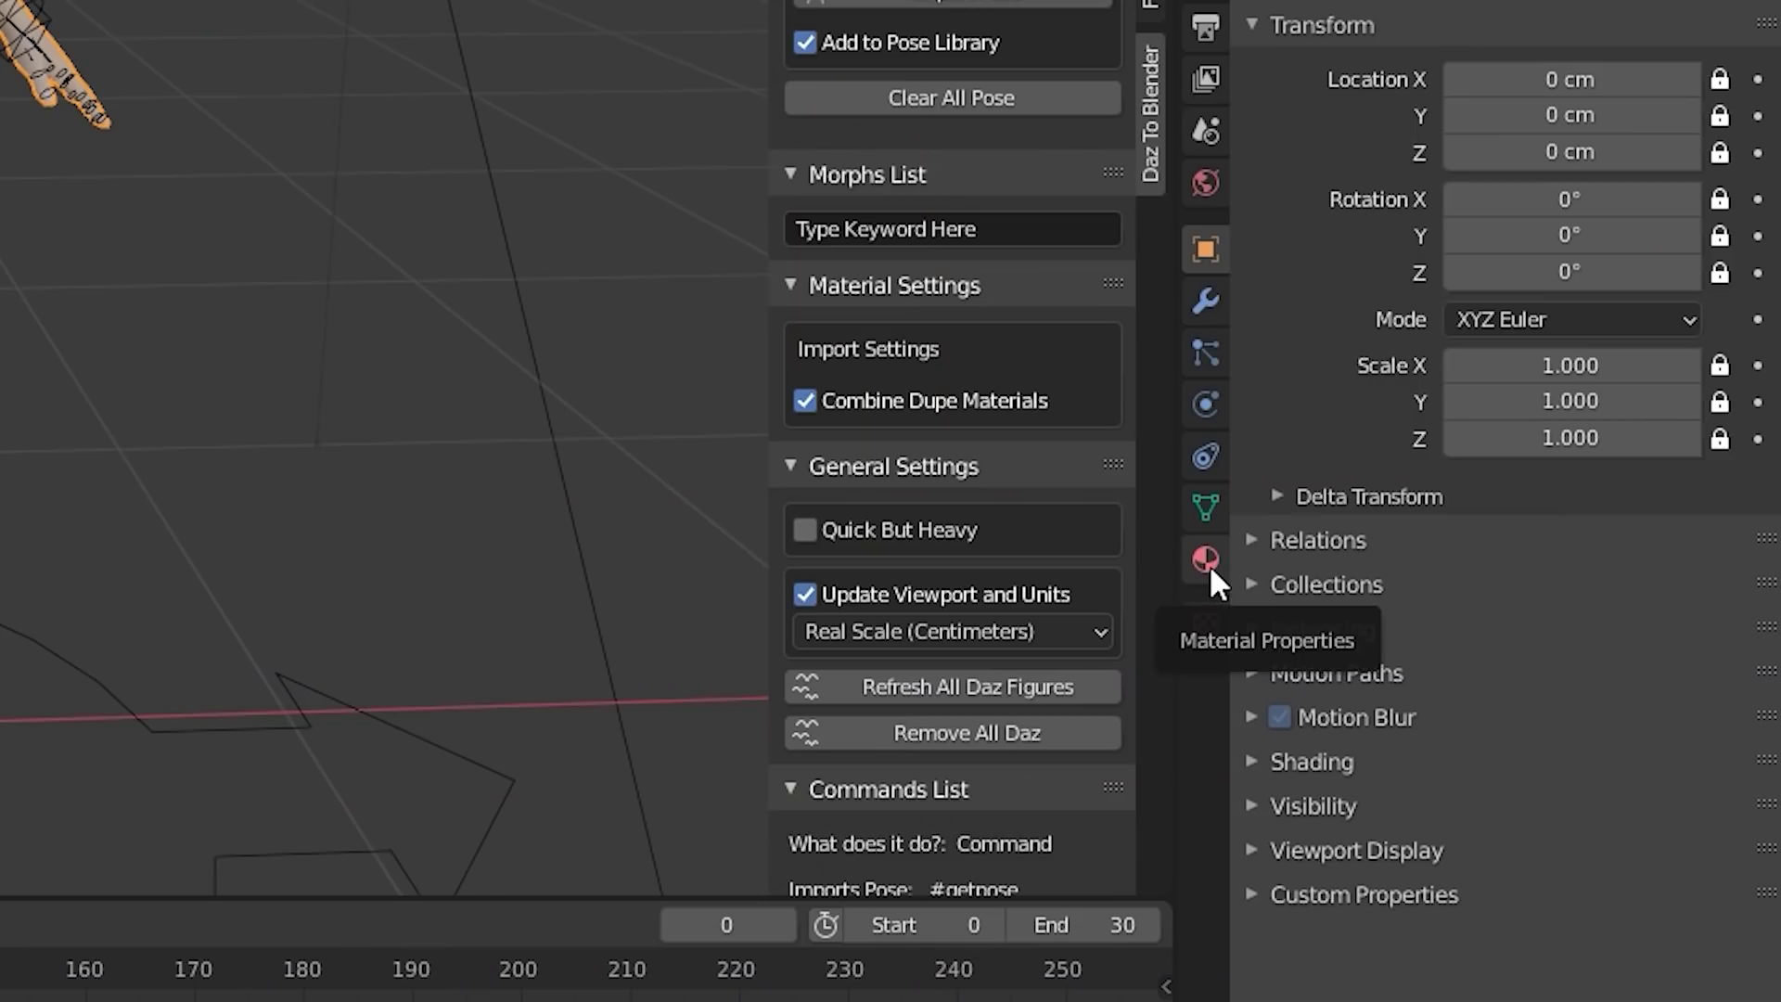
left_click(1206, 562)
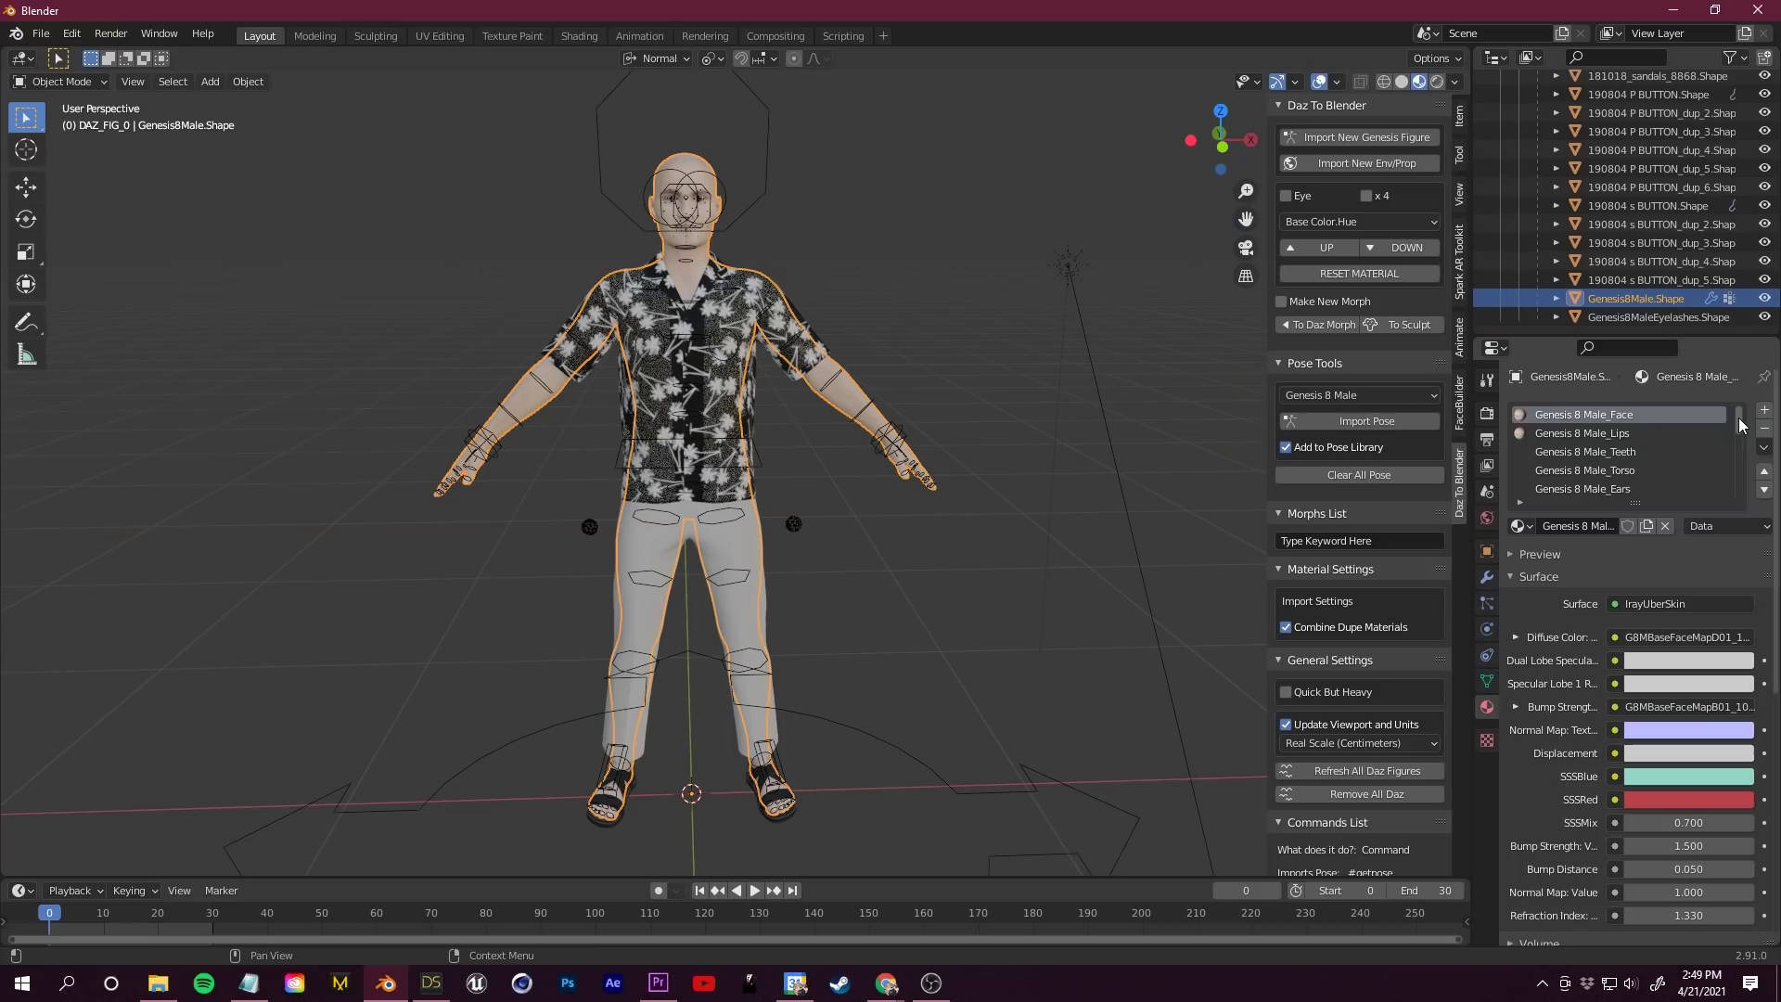
left_click_drag(1738, 421, 1688, 426)
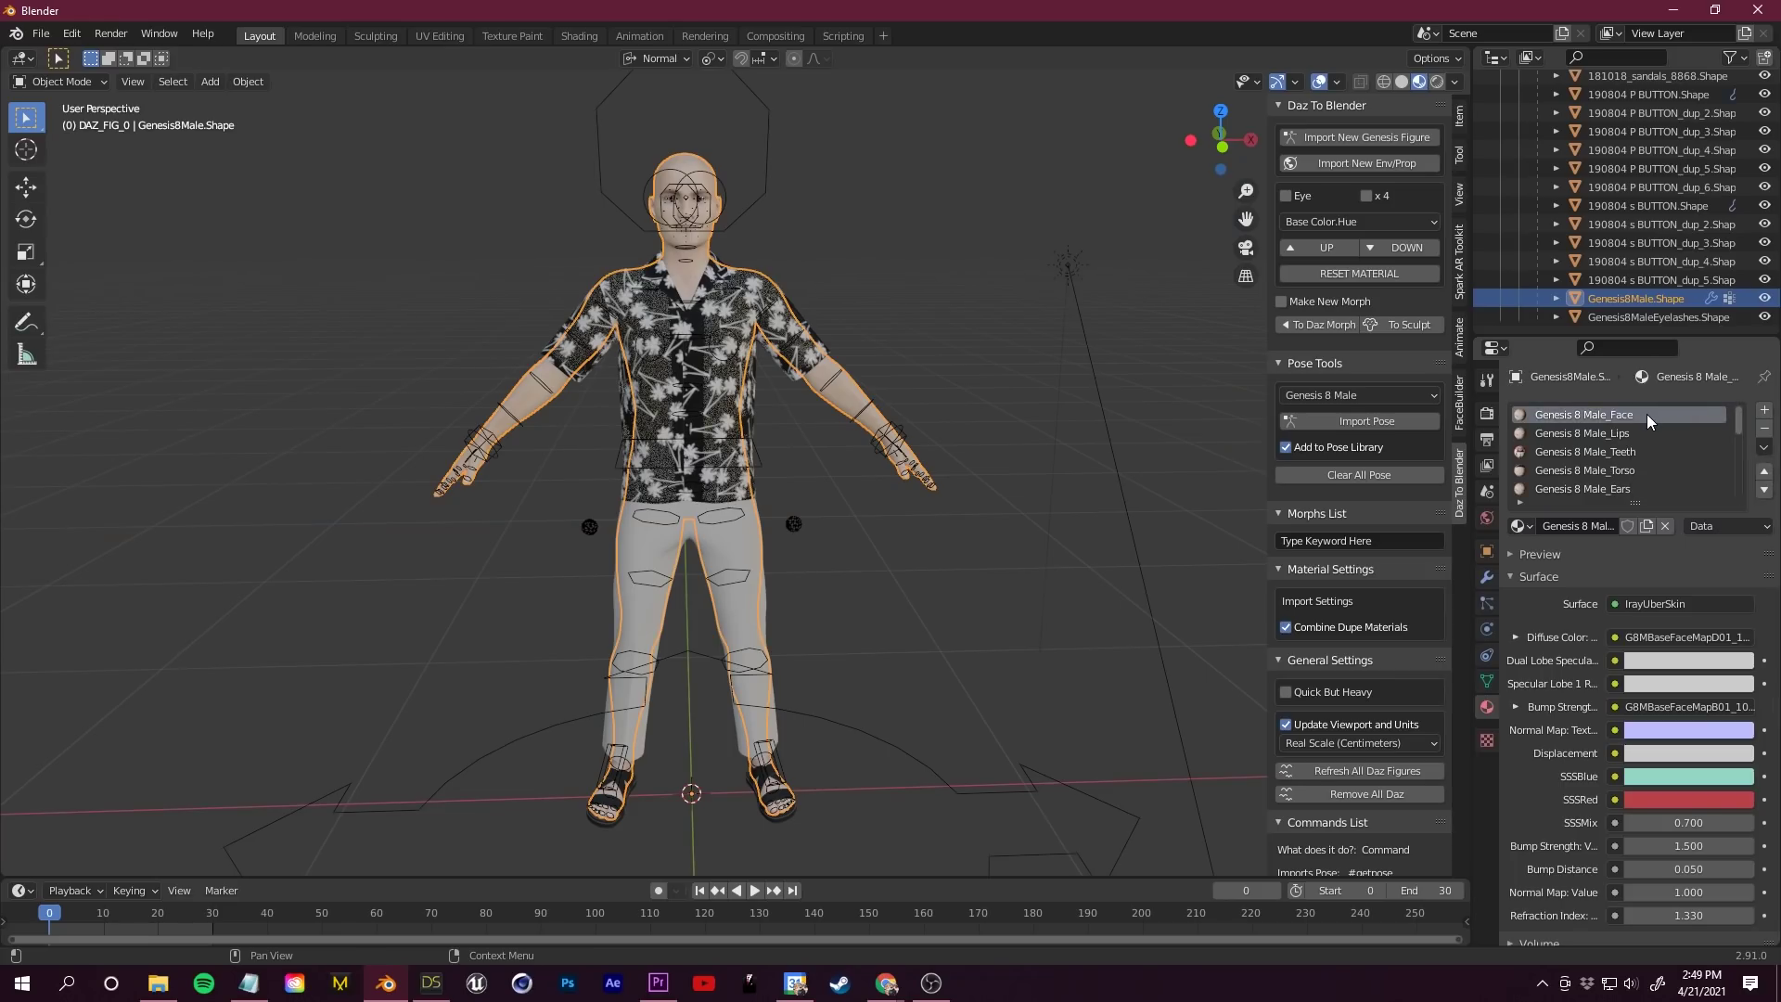
left_click(1690, 637)
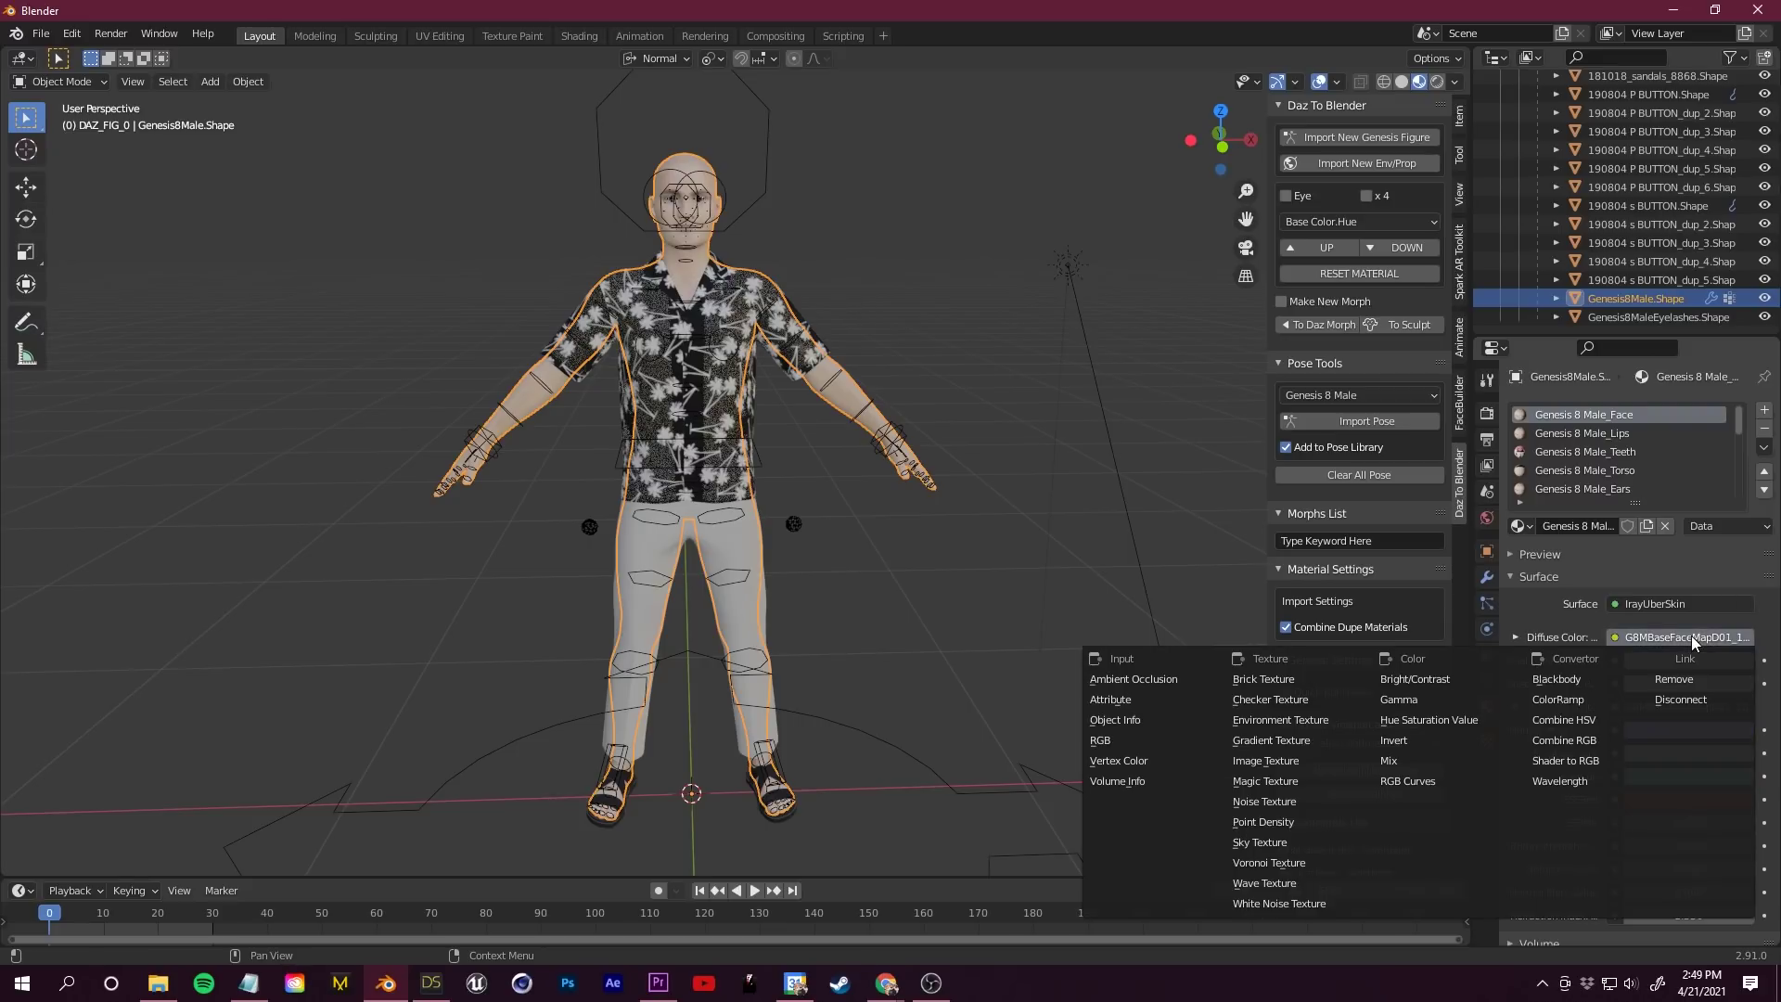
left_click(1301, 757)
Load tarantino_face.jpg from K:\DazAssets\Runtime\Textures\FaceGen\Genesis8M\tarantino as the Face material's diffuse image and inspect the head.
left_click(1745, 660)
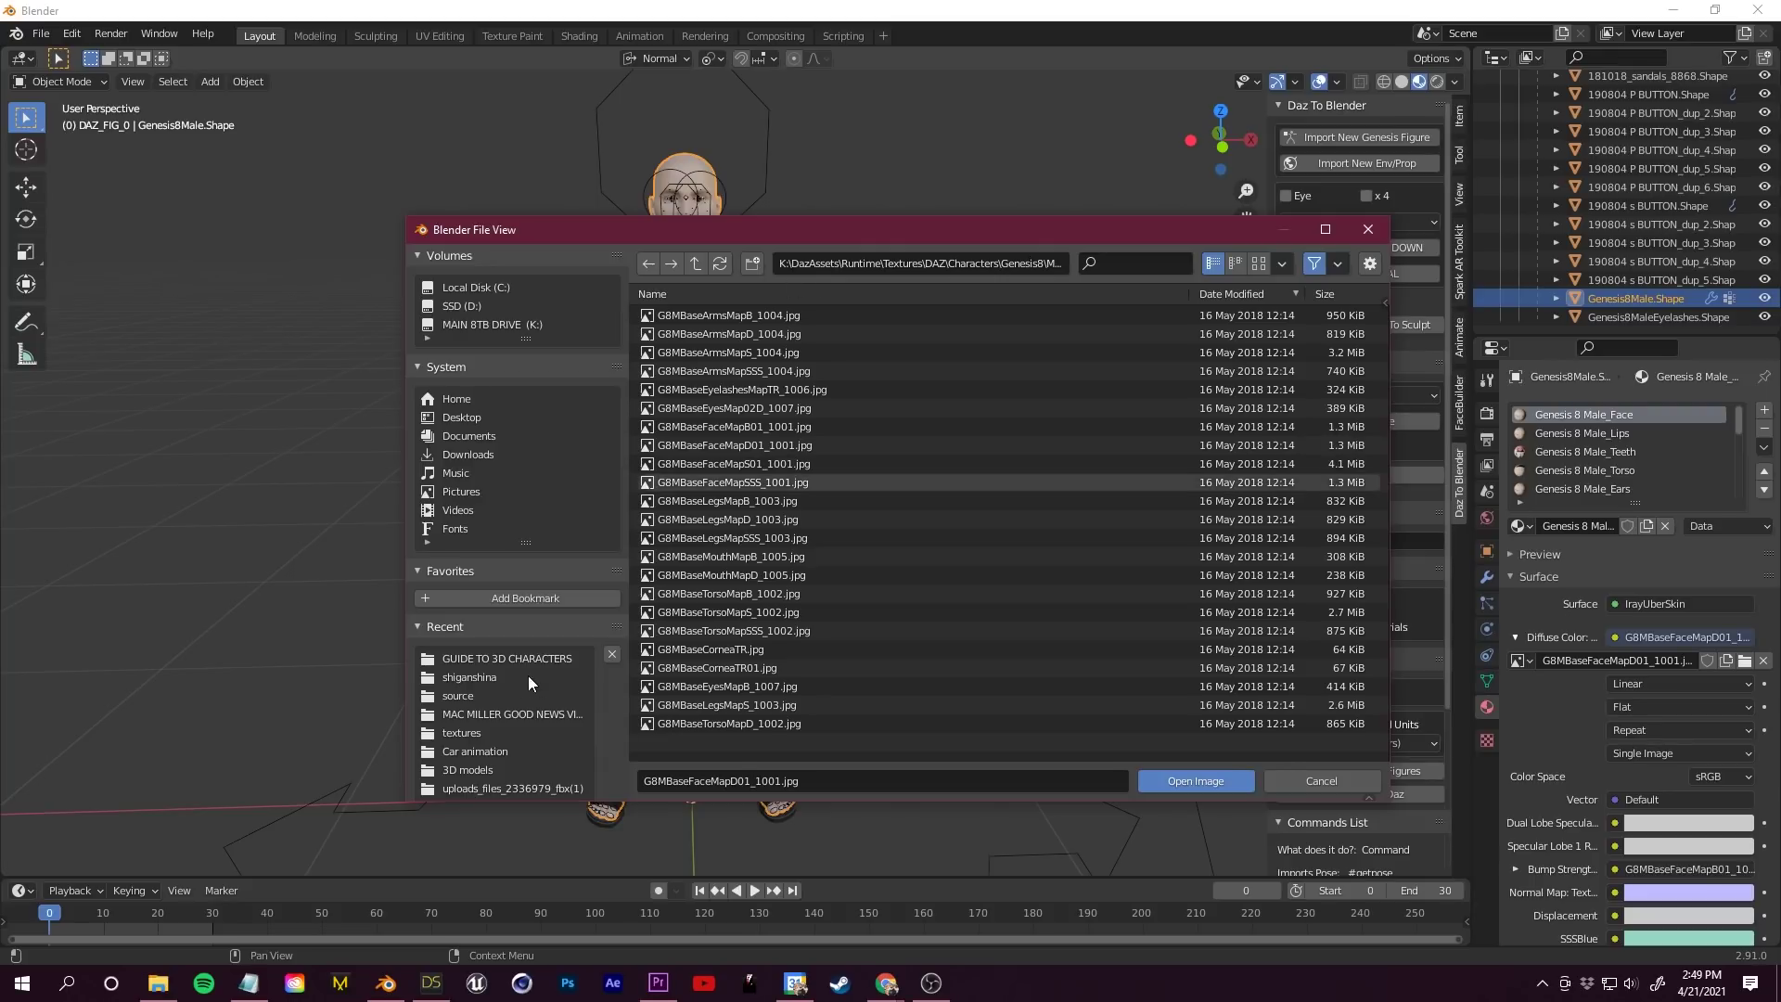
key("BackSpace")
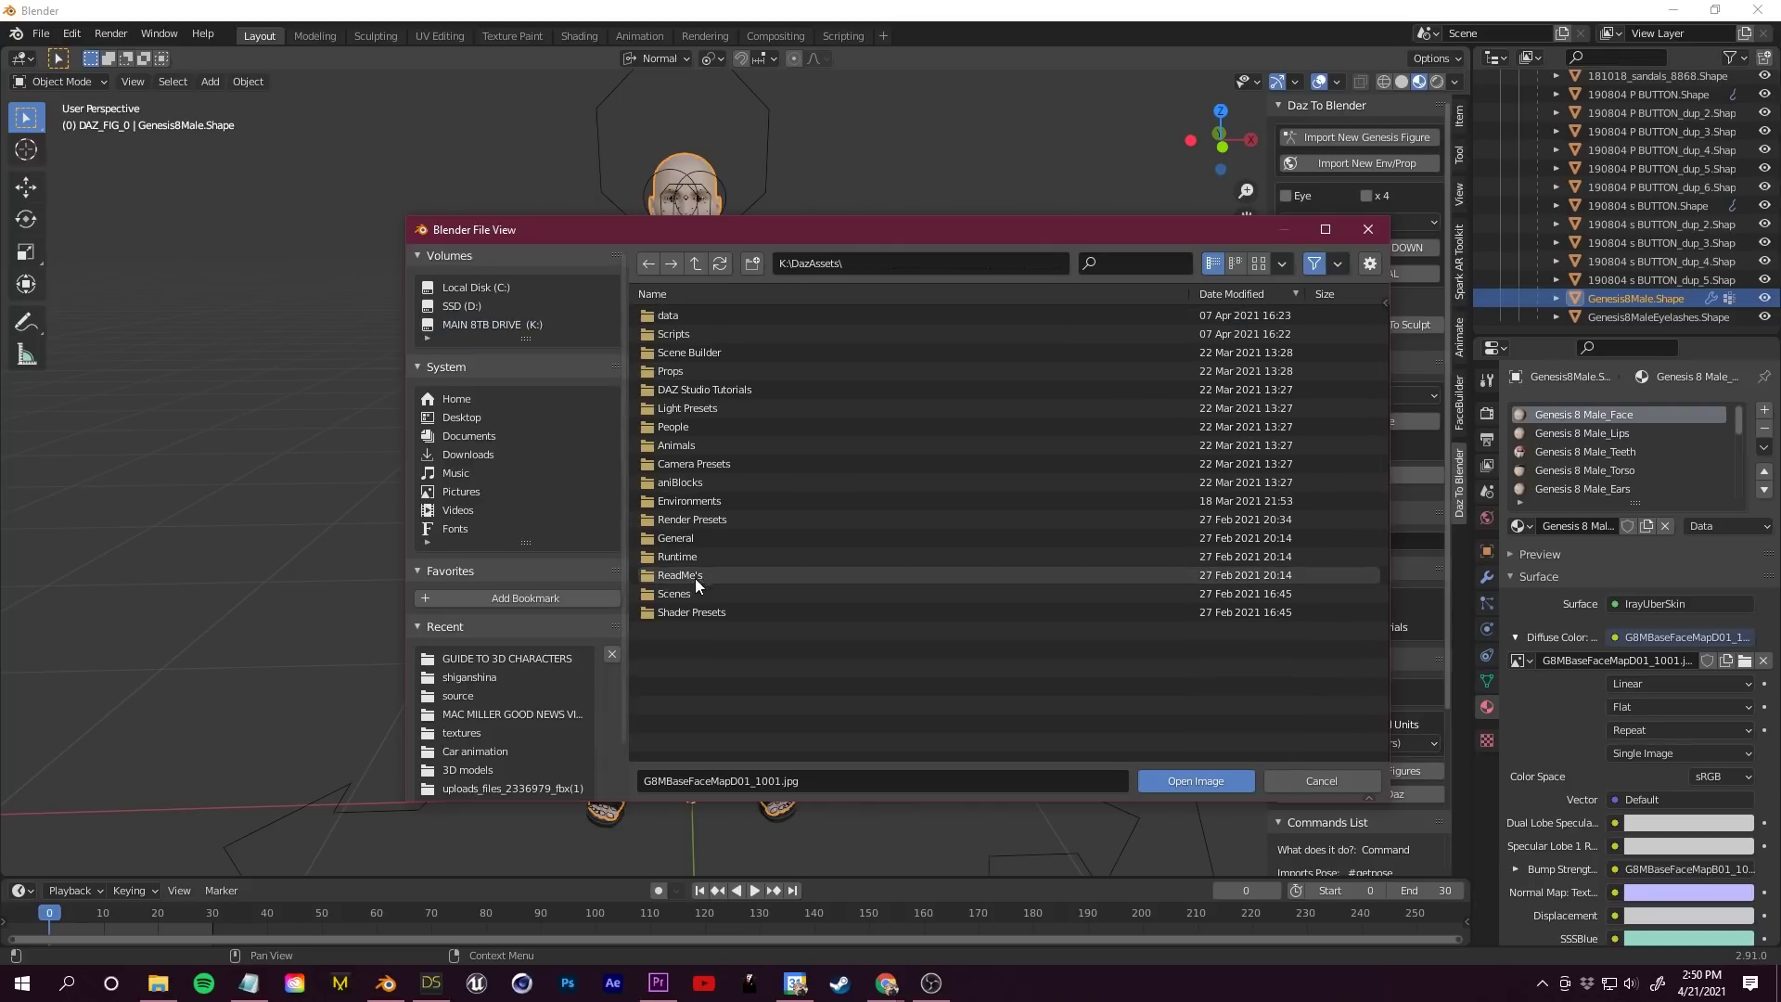
left_click(699, 558)
double_click(714, 466)
double_click(701, 316)
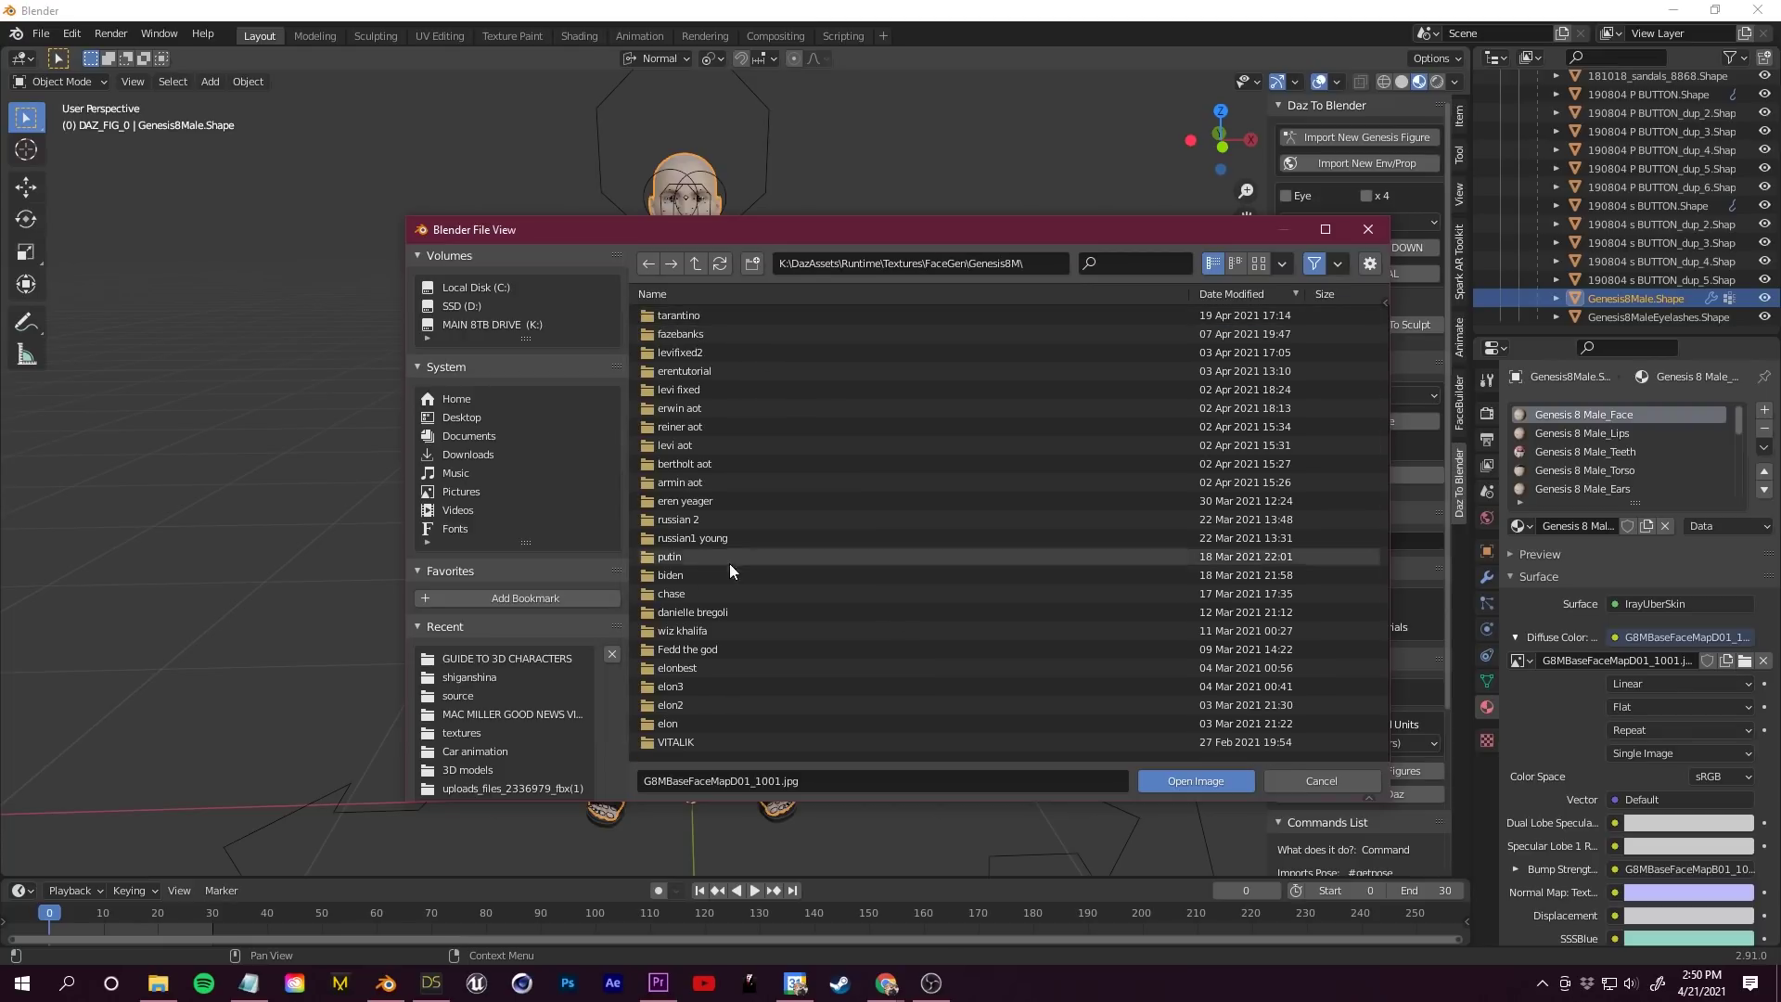
double_click(705, 315)
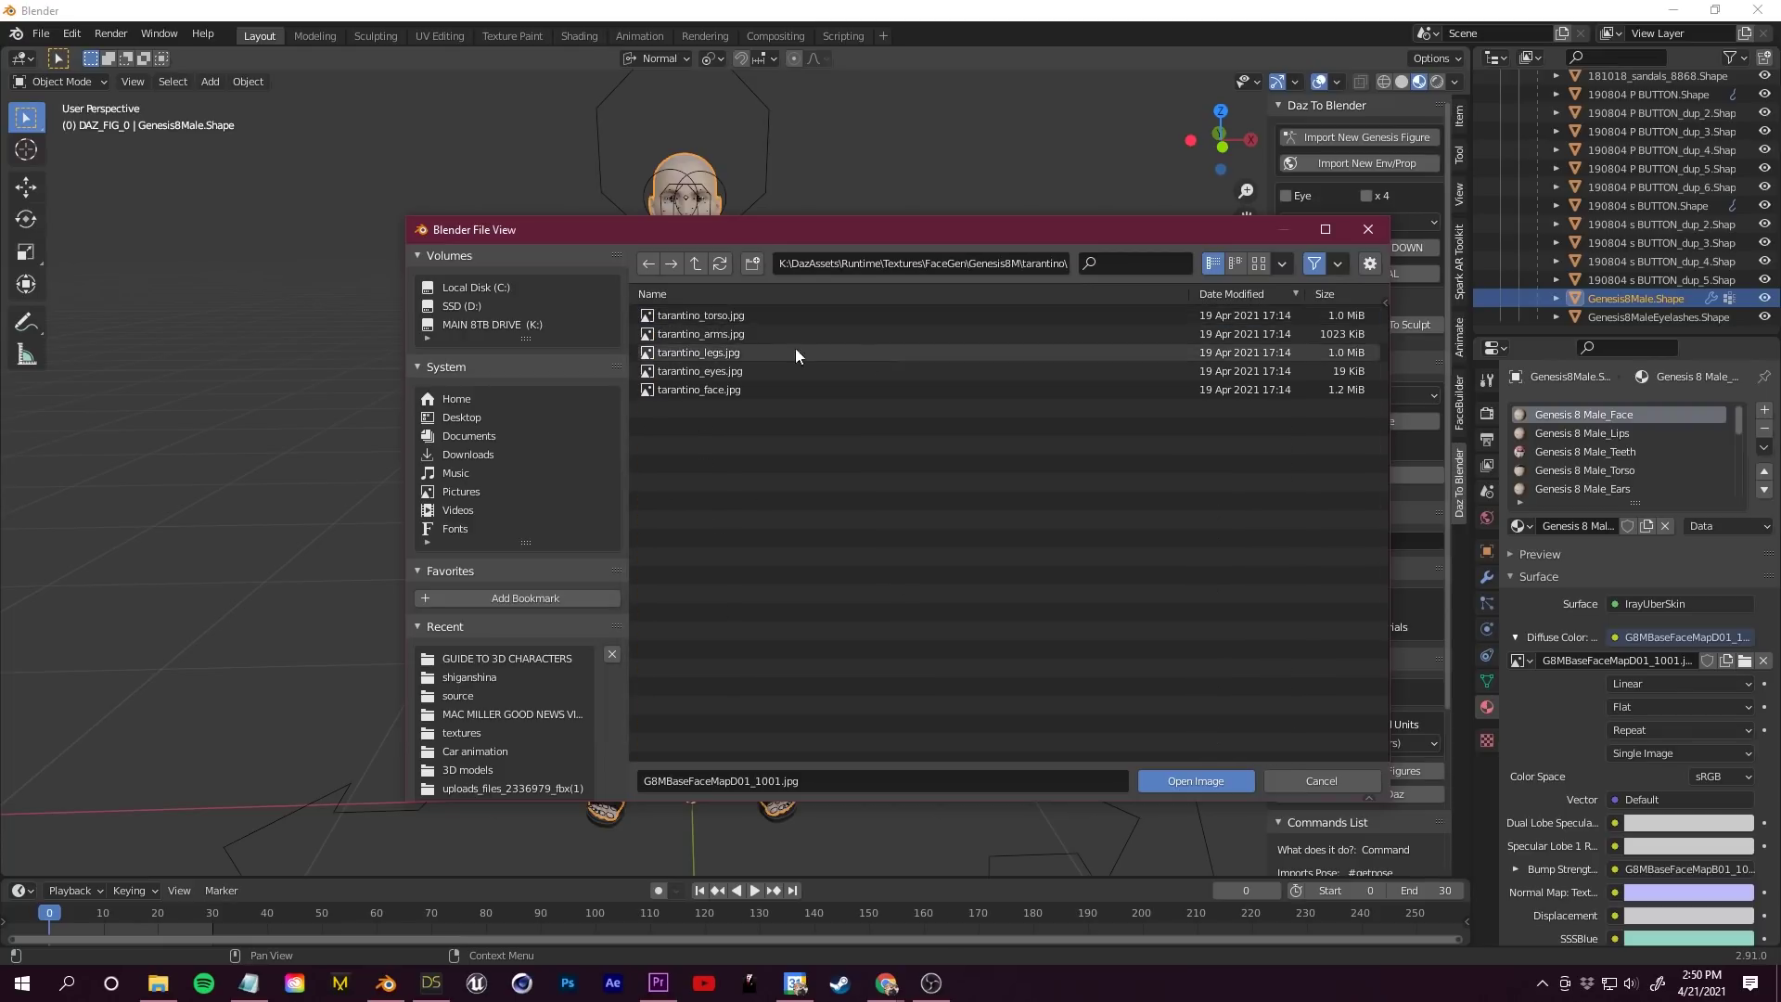
double_click(699, 393)
scroll(703, 417, "up", 8)
middle_click_drag(703, 432, 1026, 473)
scroll(1026, 473, "down", 3)
scroll(1026, 473, "down", 5)
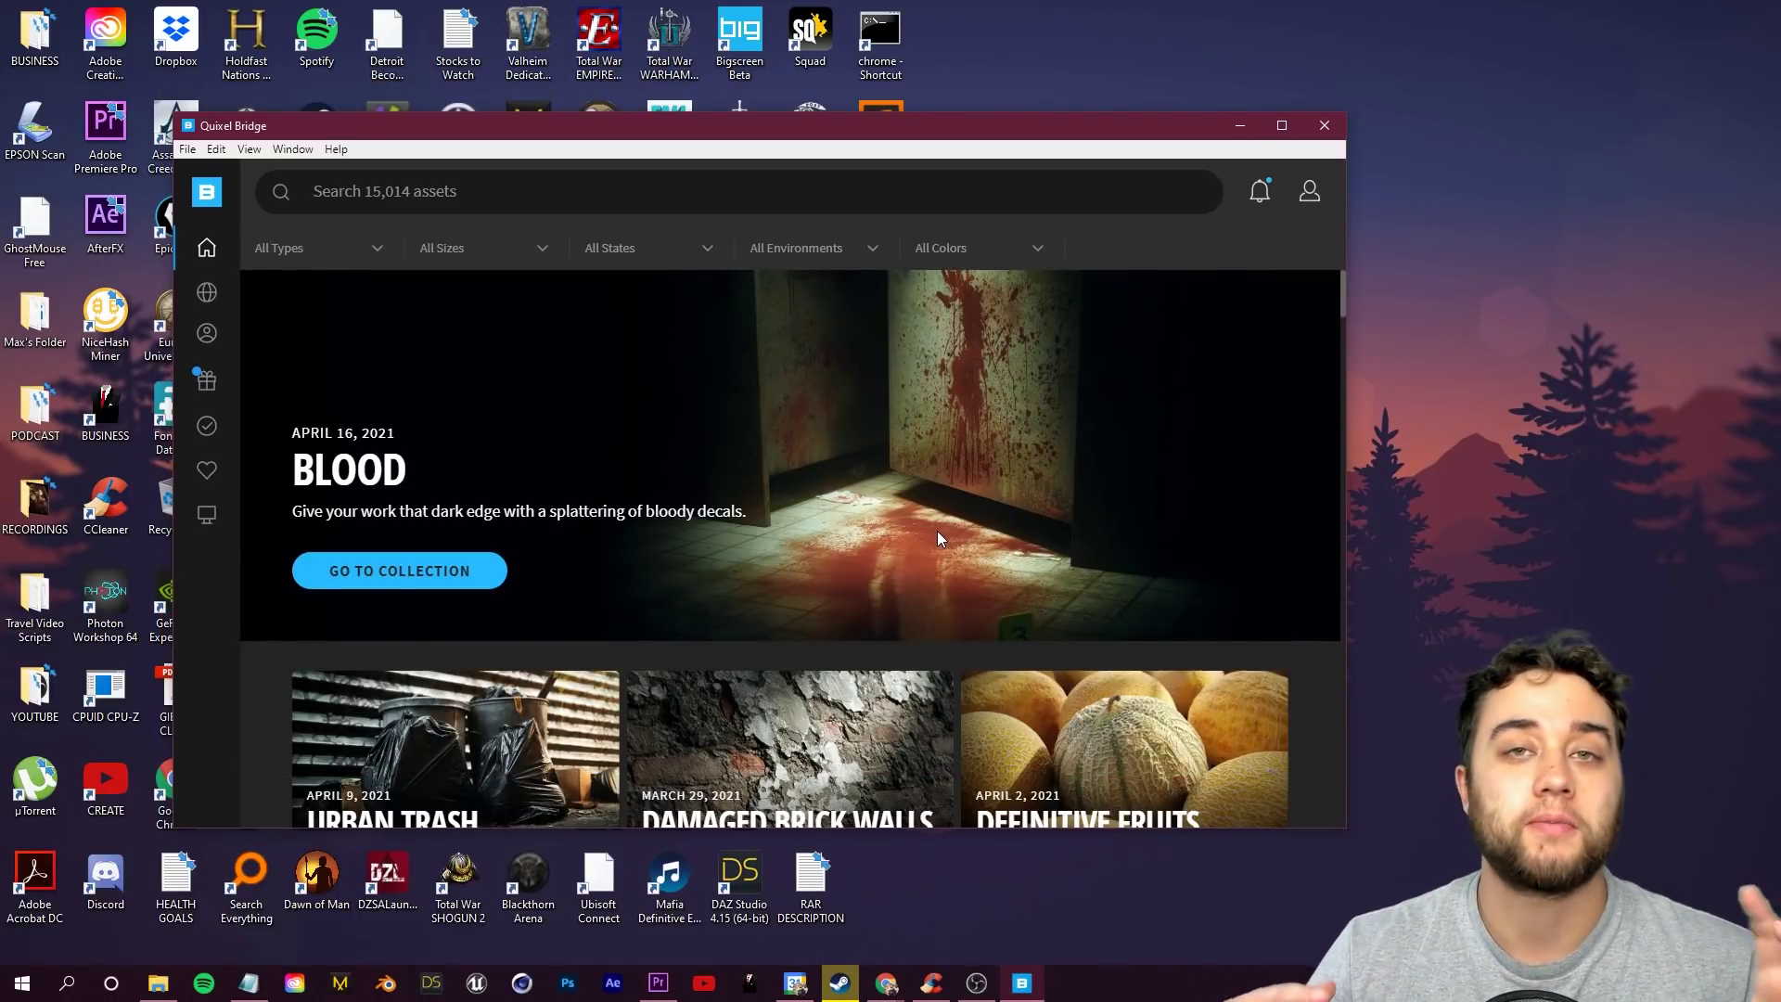
In a maximized Quixel Bridge, browse the MetaHuman presets, pick Aoi and start MetaHuman Creator from it.
key("super+Up")
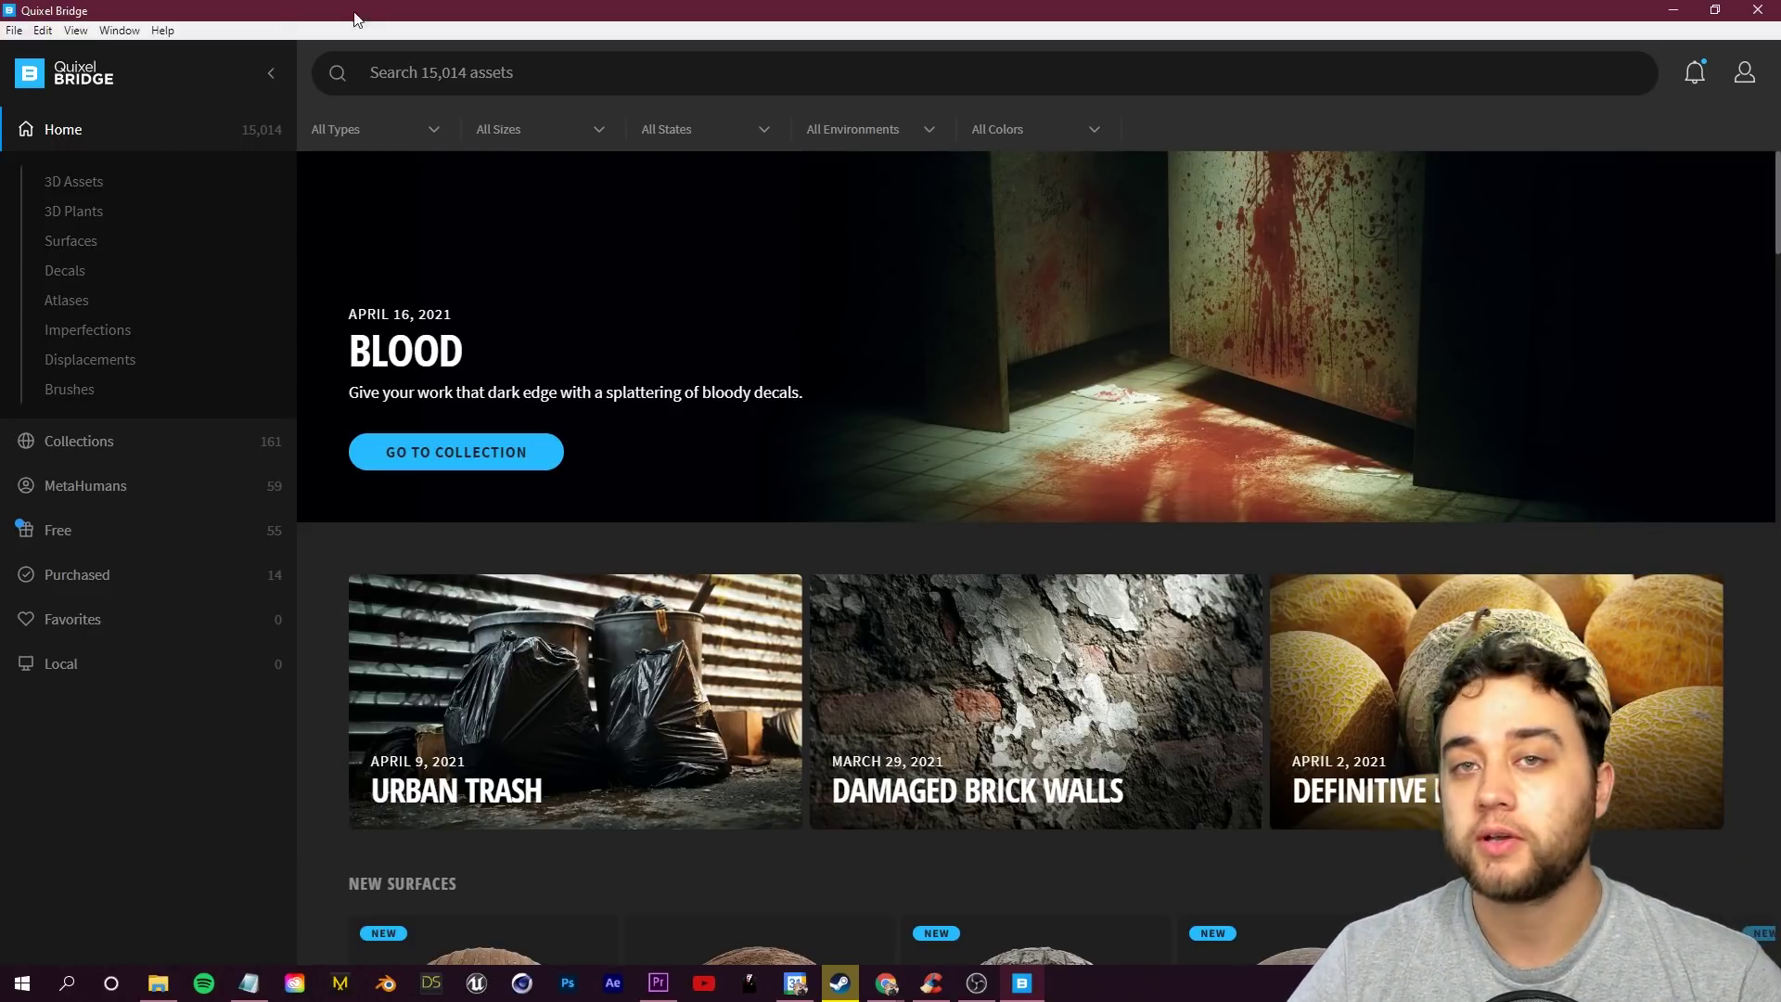
left_click(72, 494)
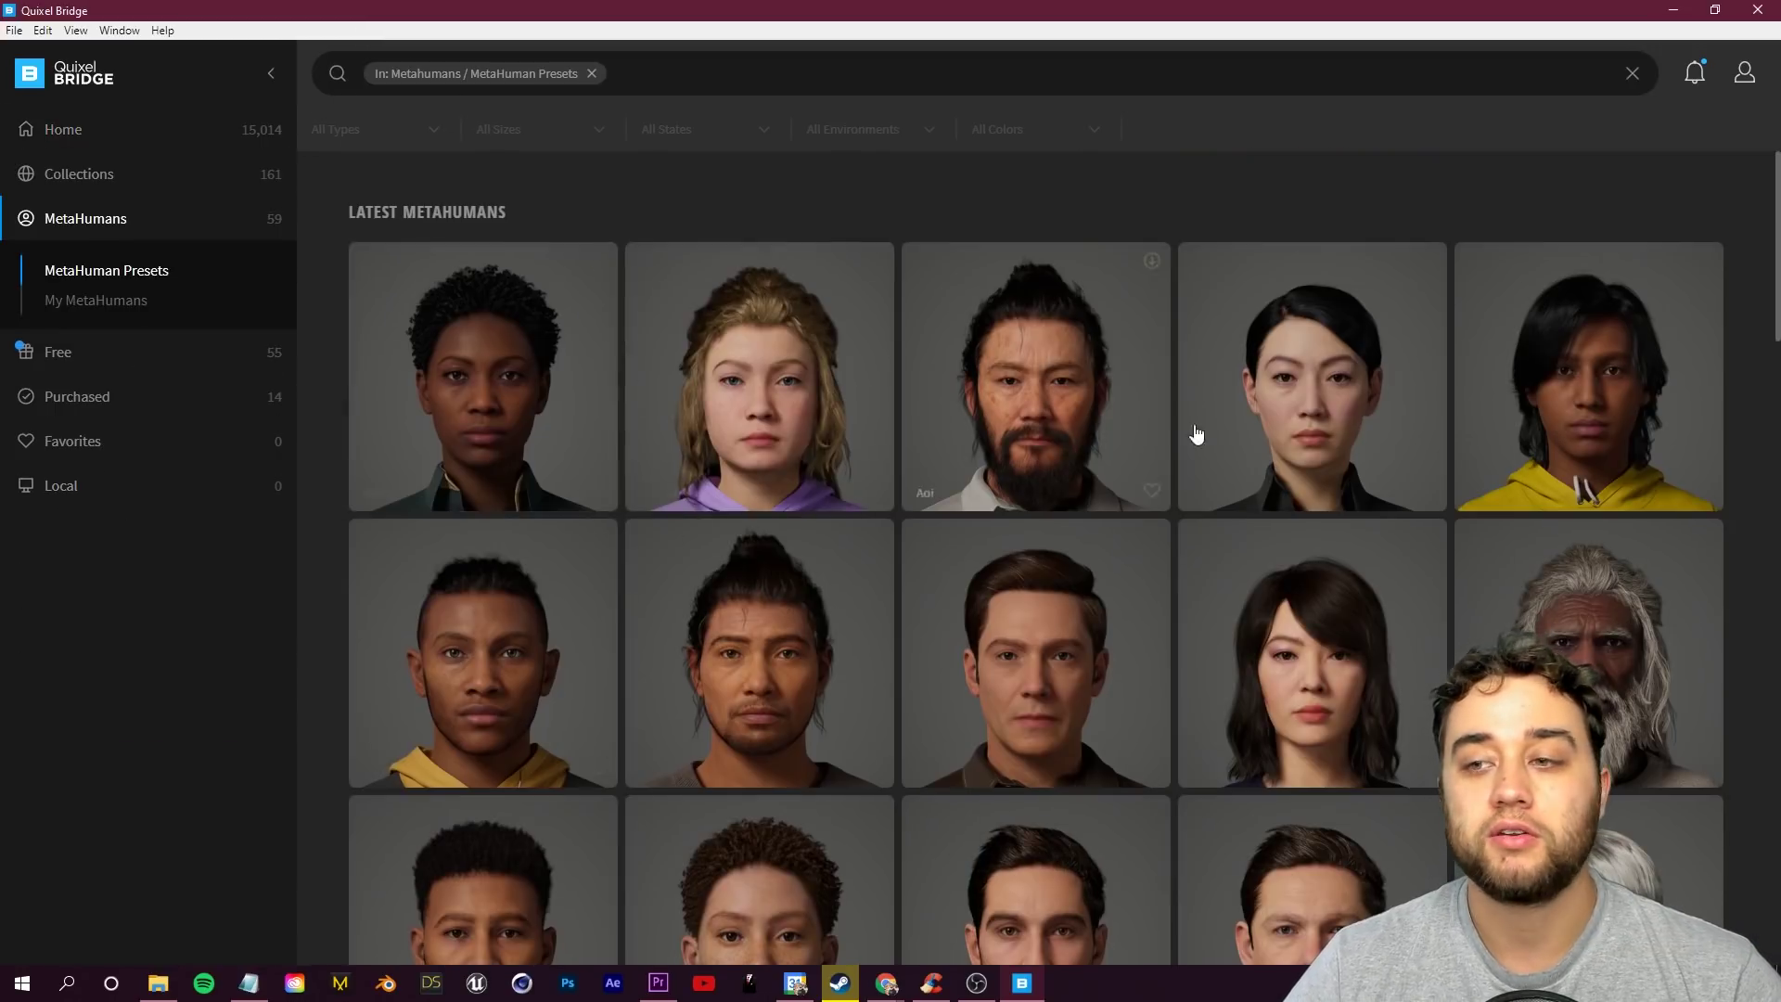
scroll(1025, 594, "down", 5)
scroll(1025, 595, "up", 5)
left_click(1073, 458)
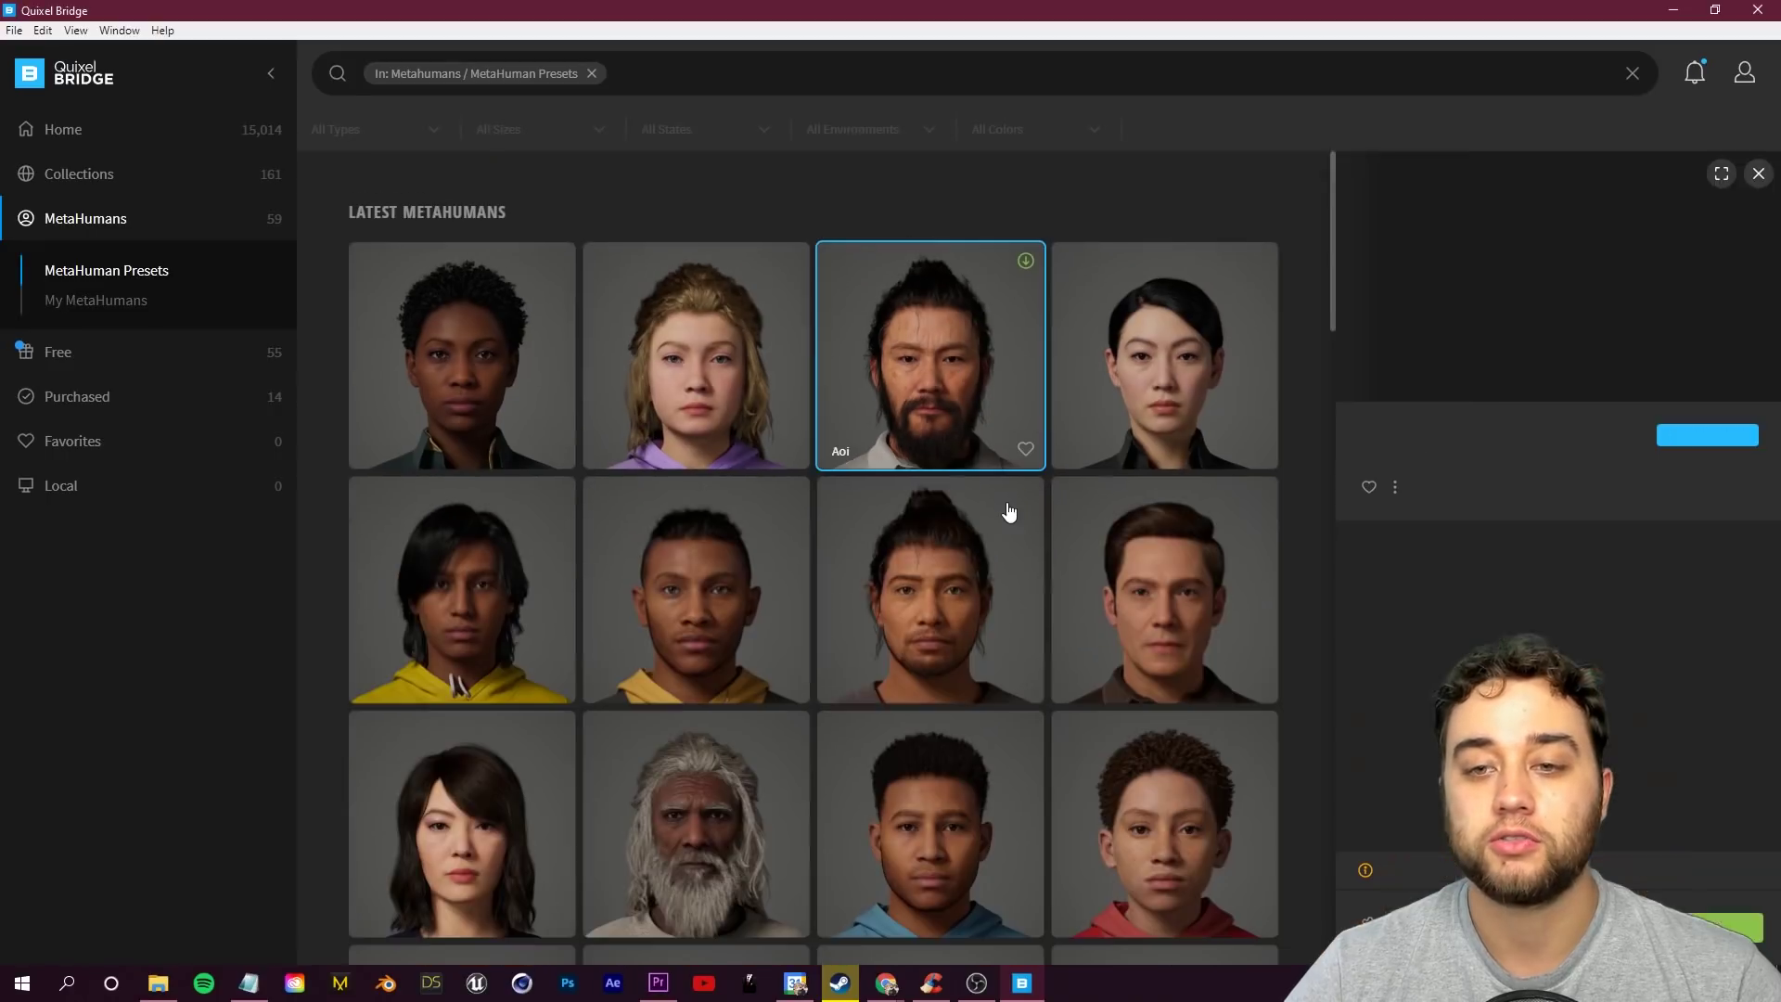
left_click(1680, 439)
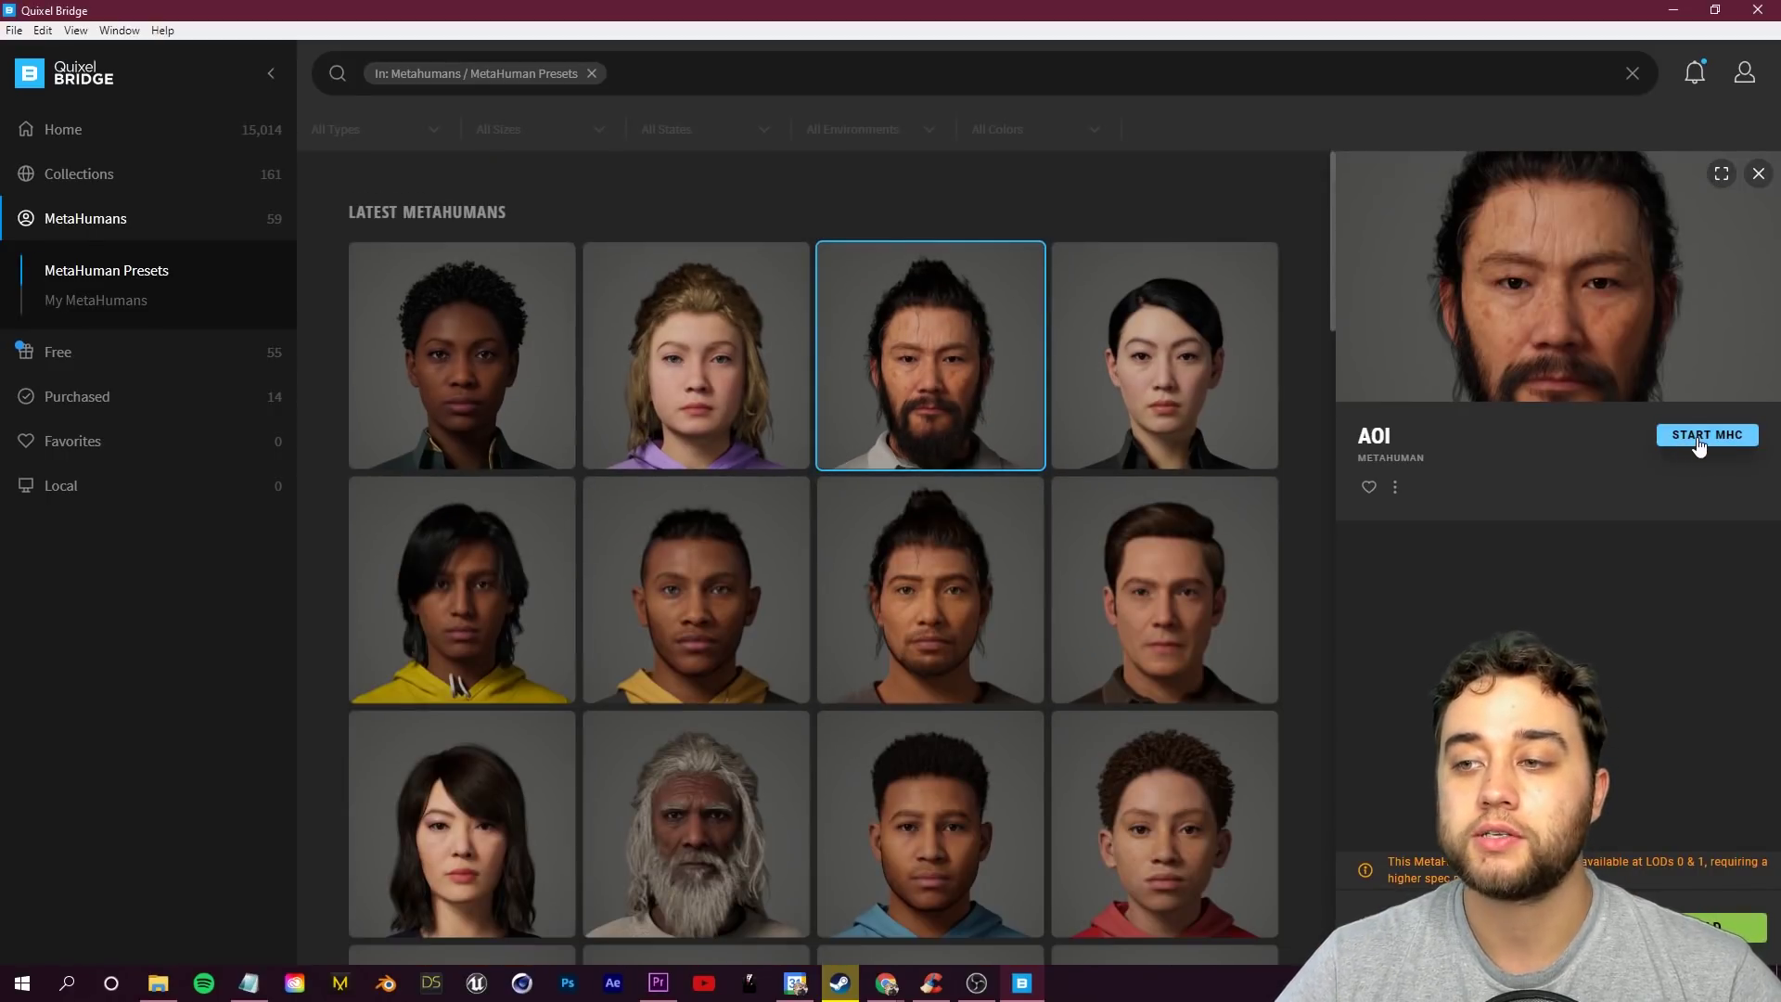
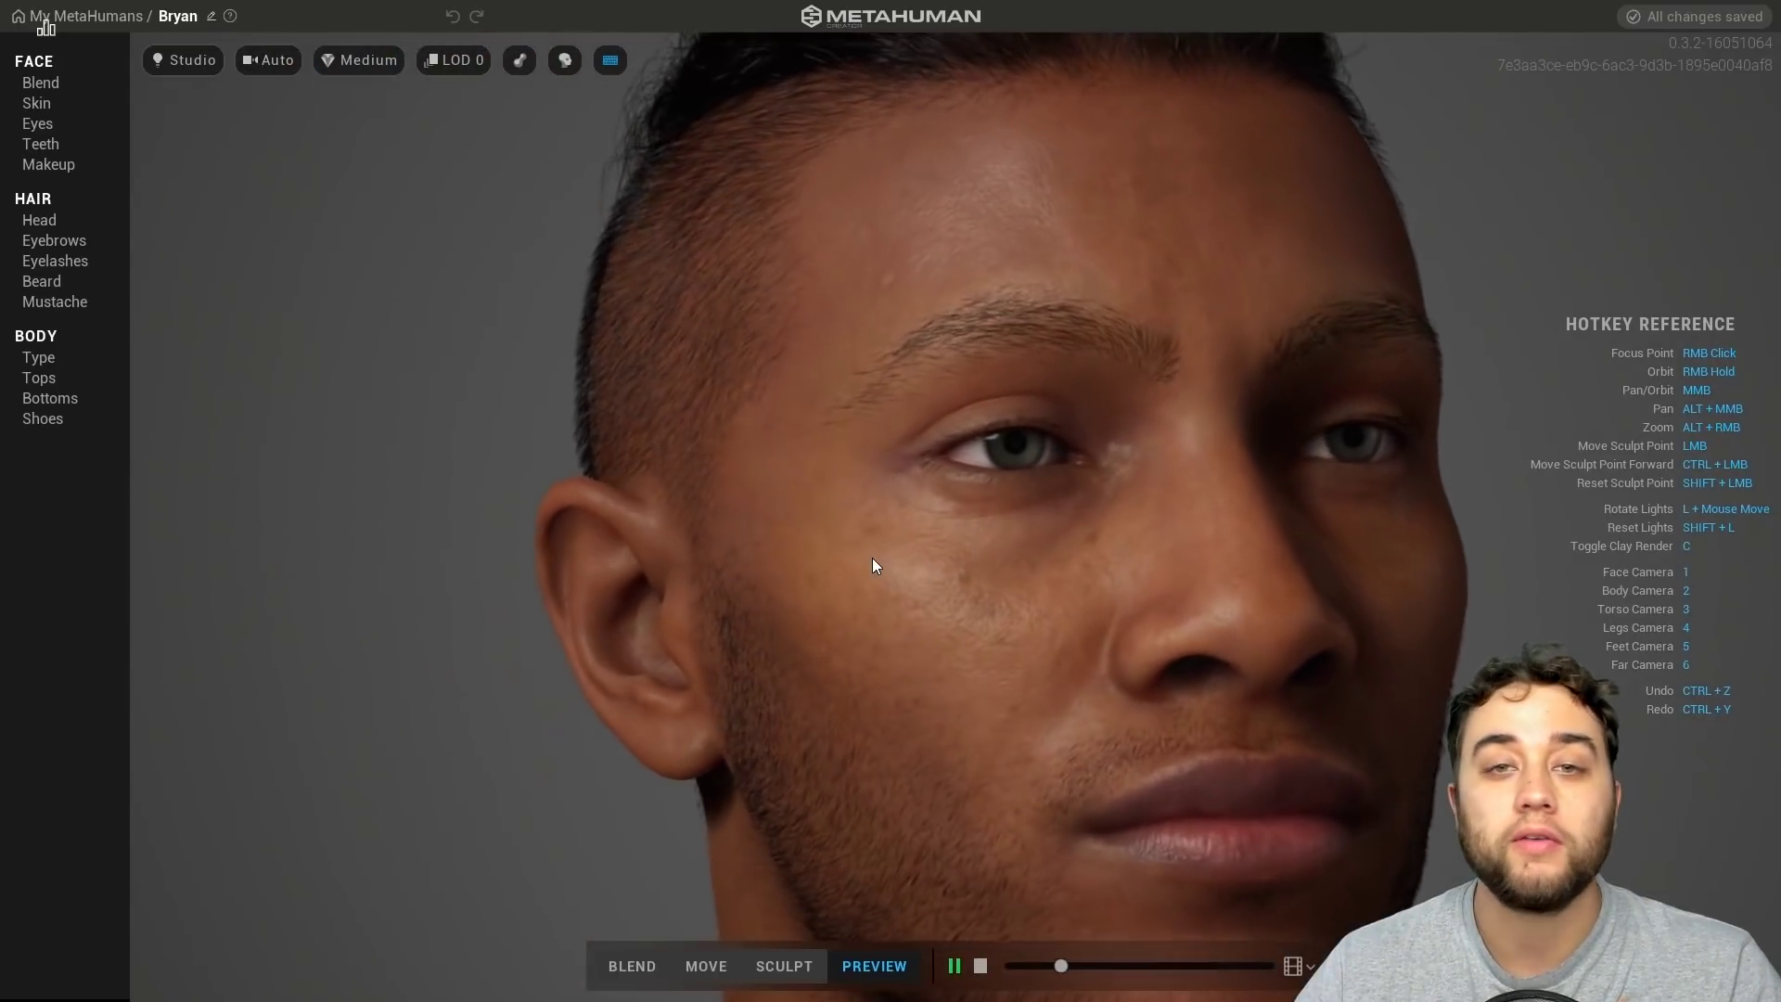
Preview the character at level of detail LOD 7 and set the render quality to High (Ray Traced).
scroll(870, 563, "down", 5)
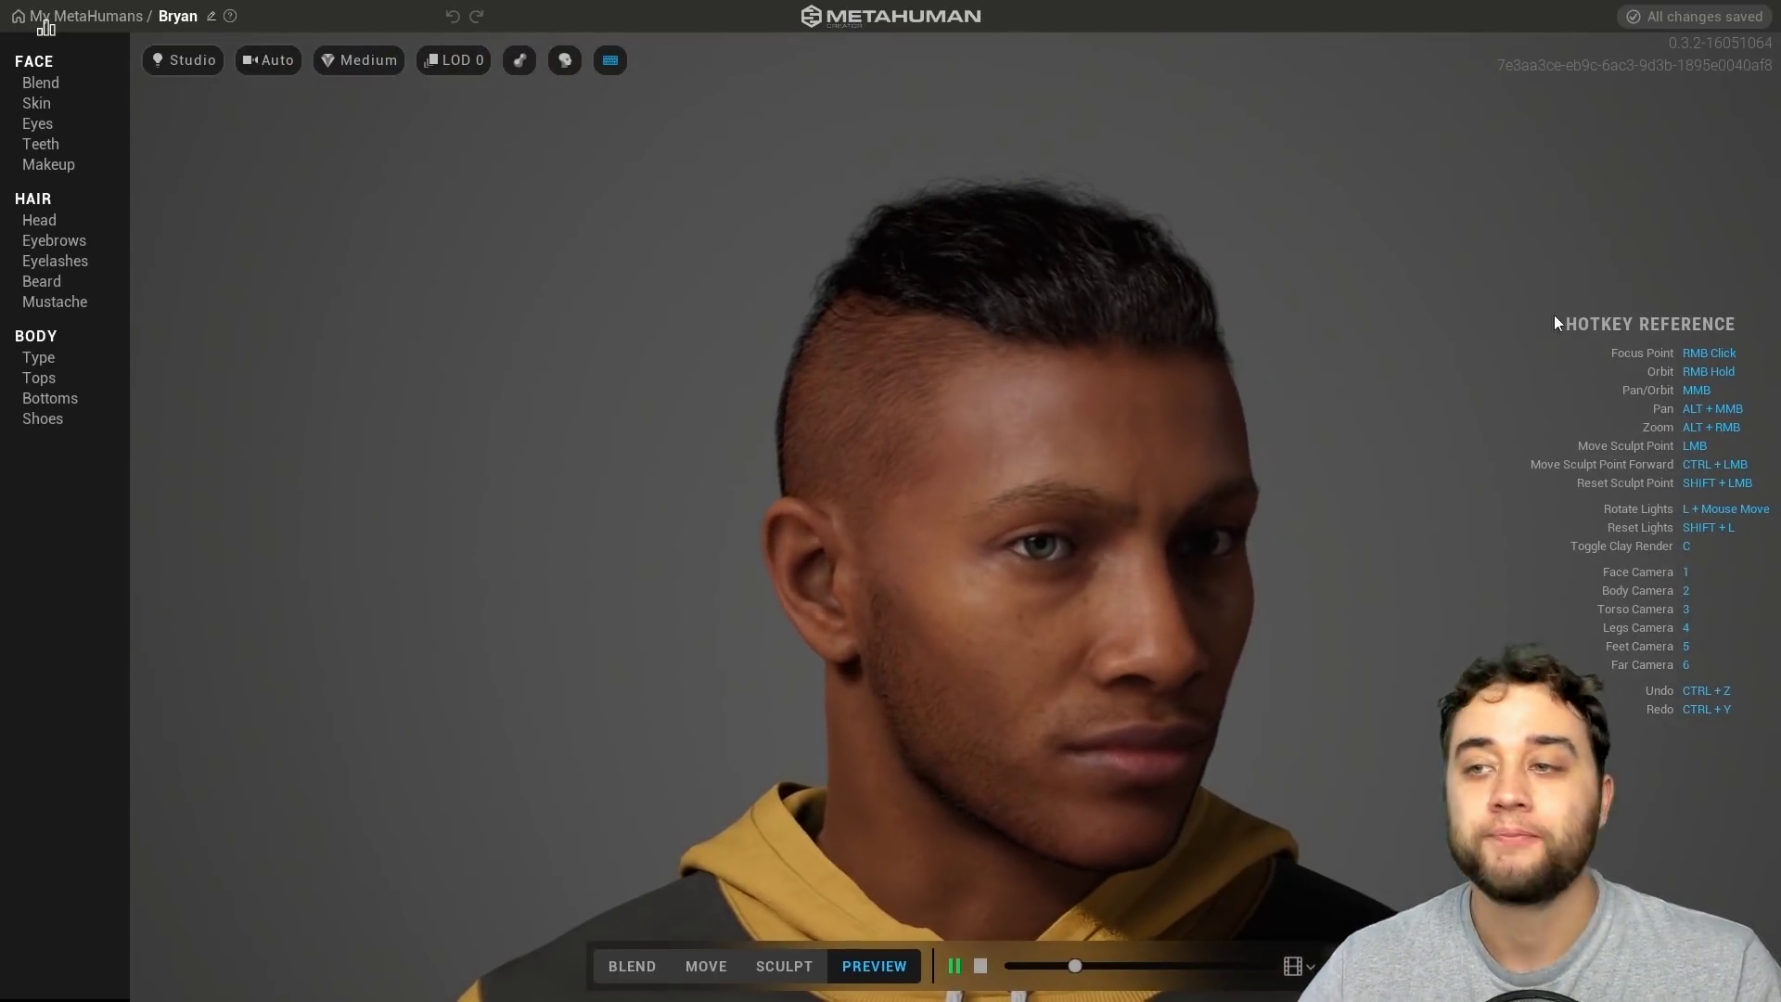
left_click(453, 62)
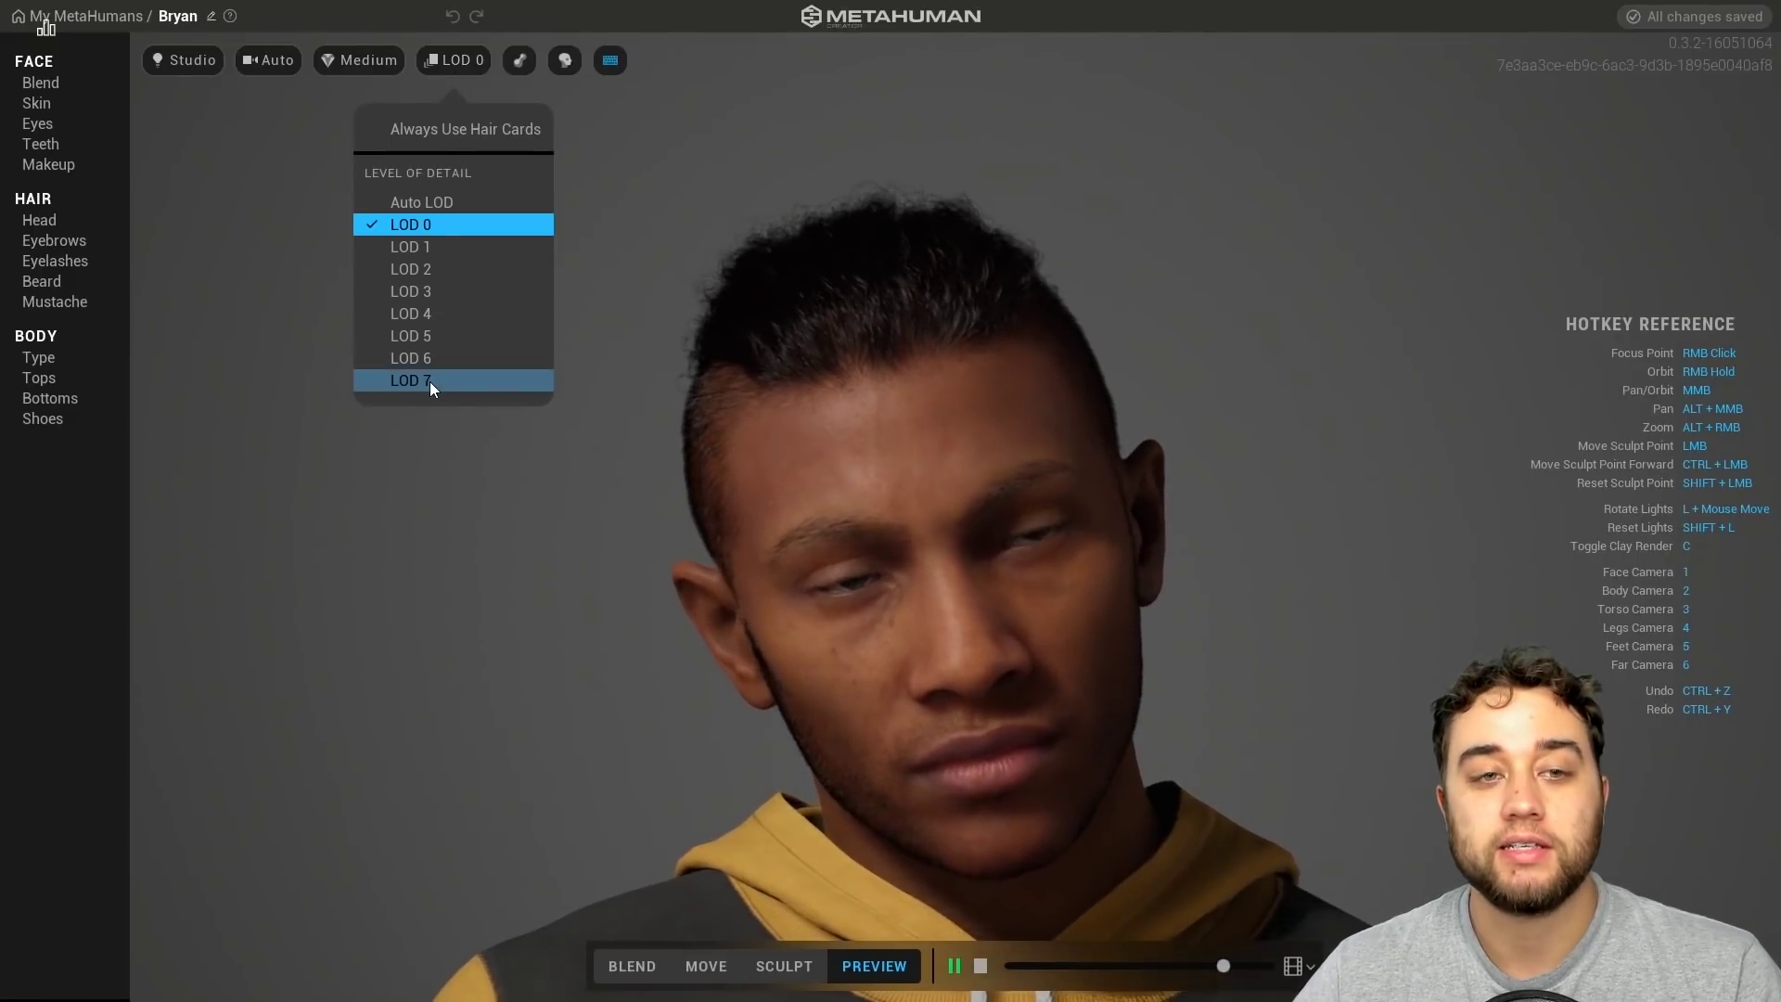
mouse_move(462, 86)
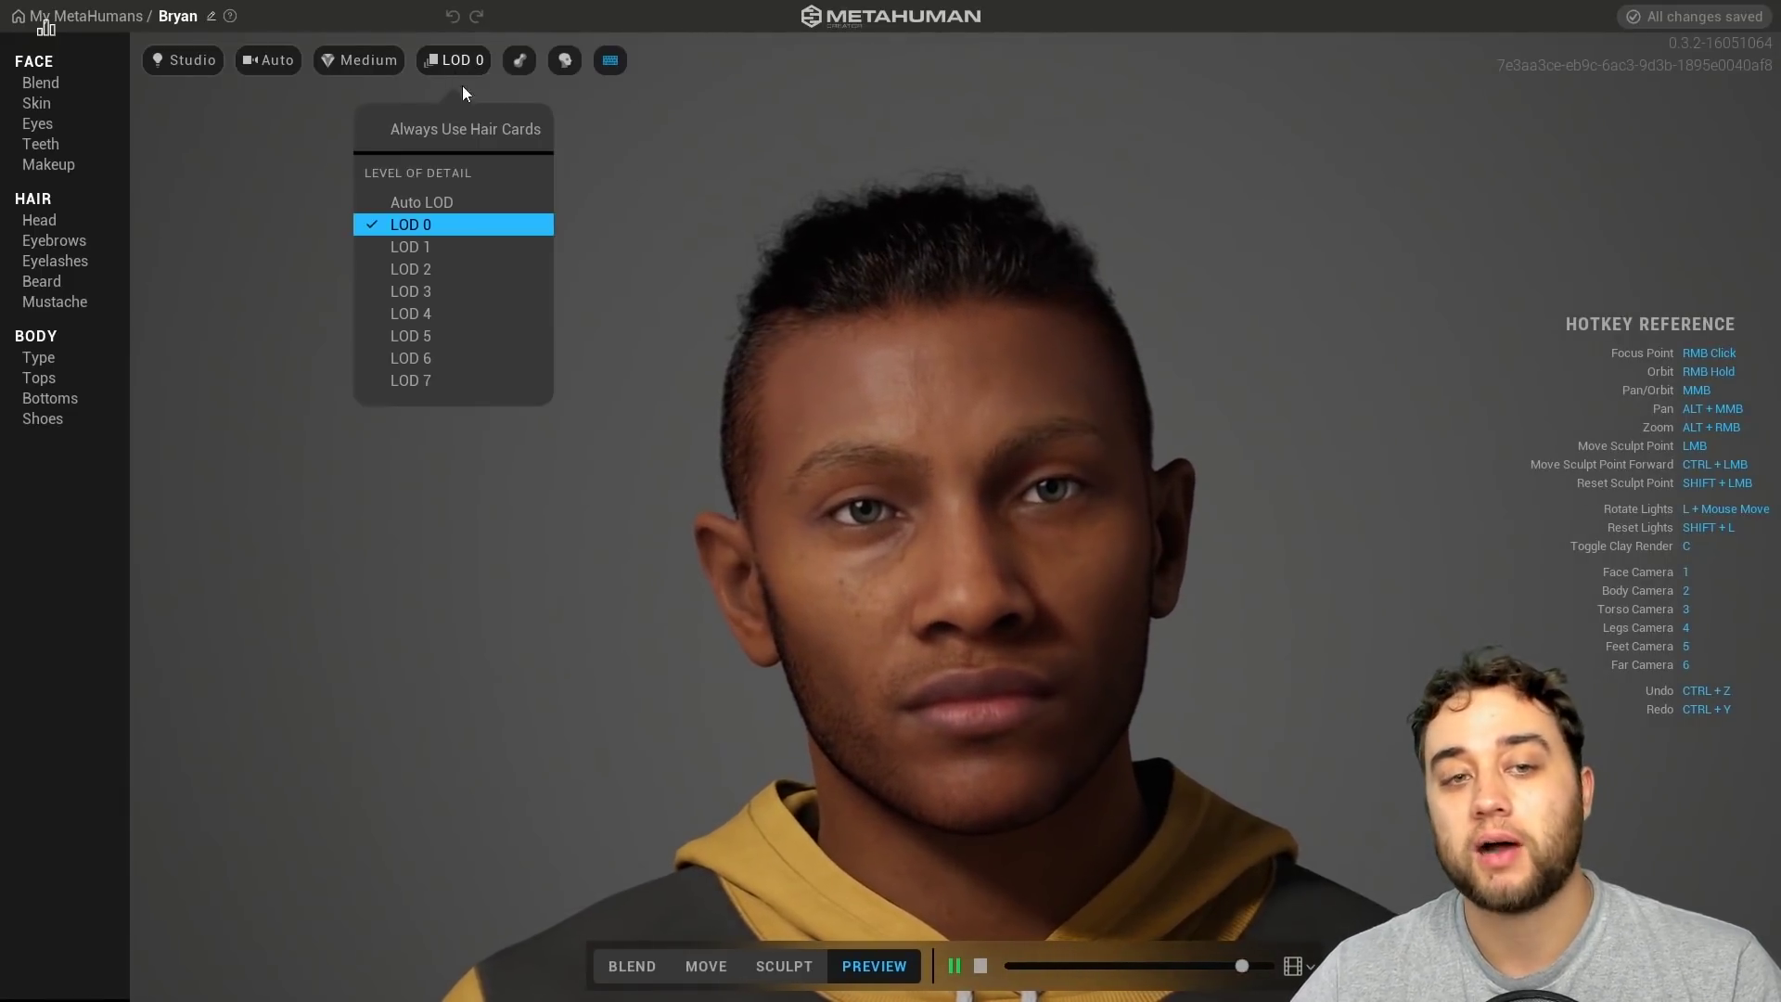
left_click(427, 383)
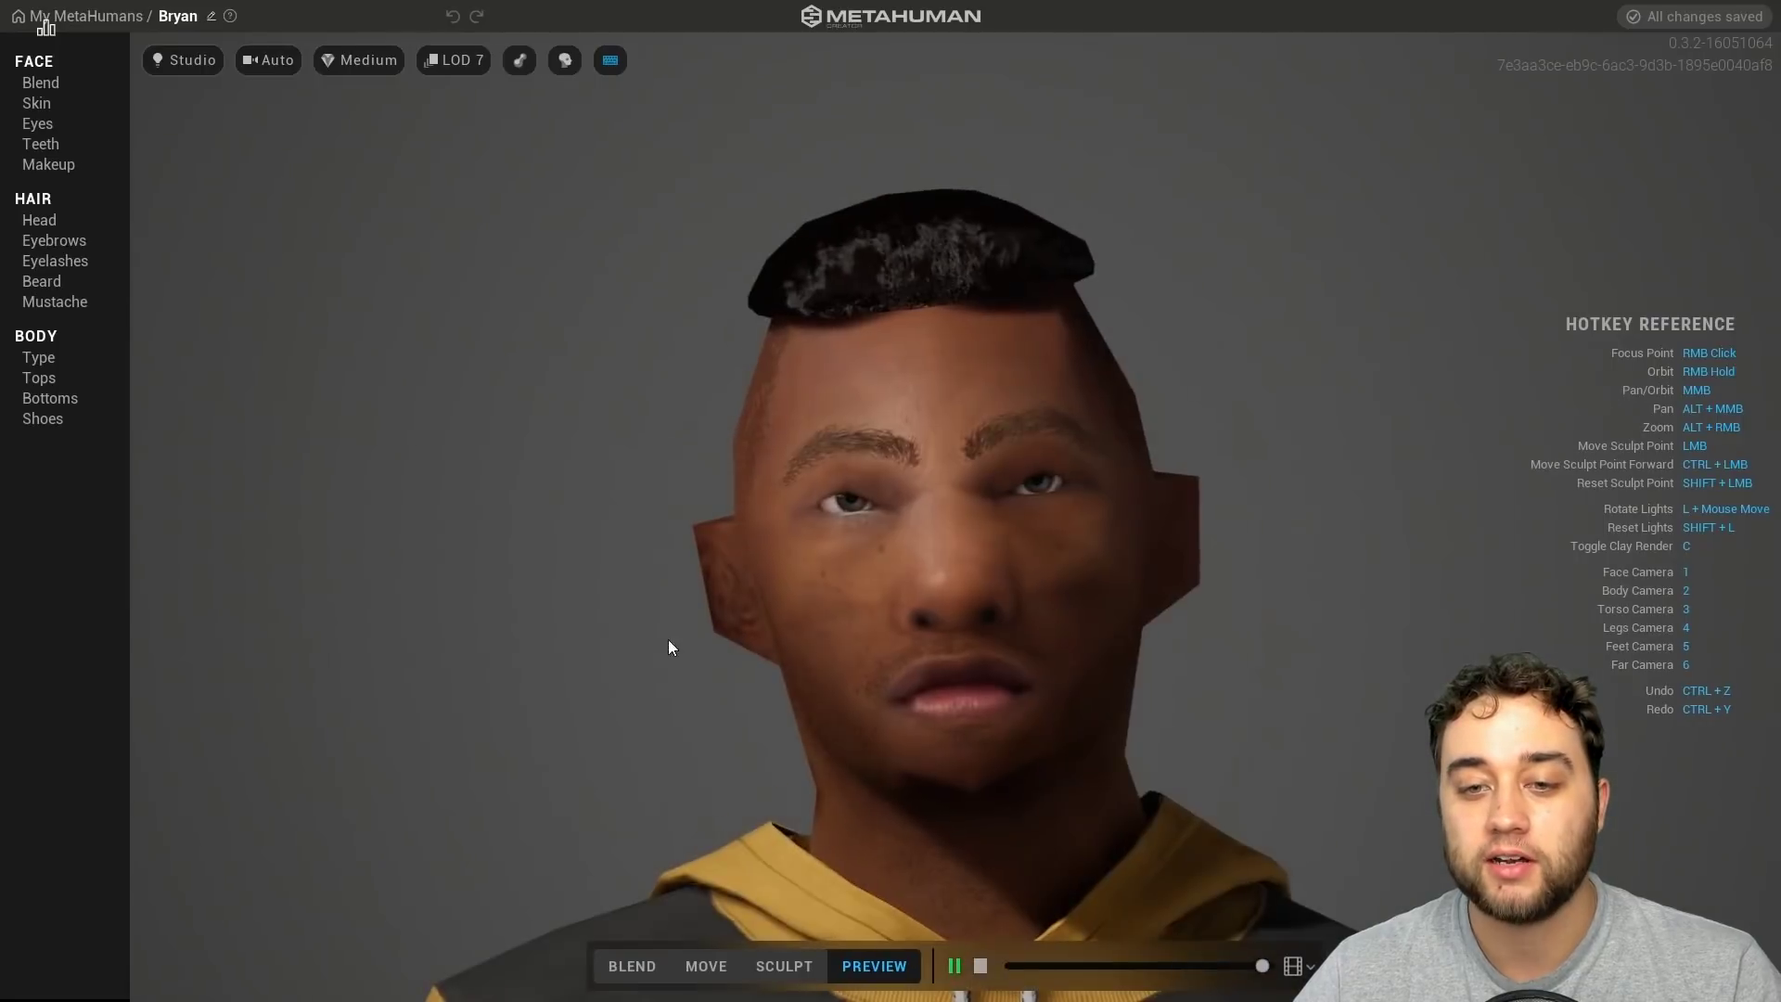
left_click(359, 61)
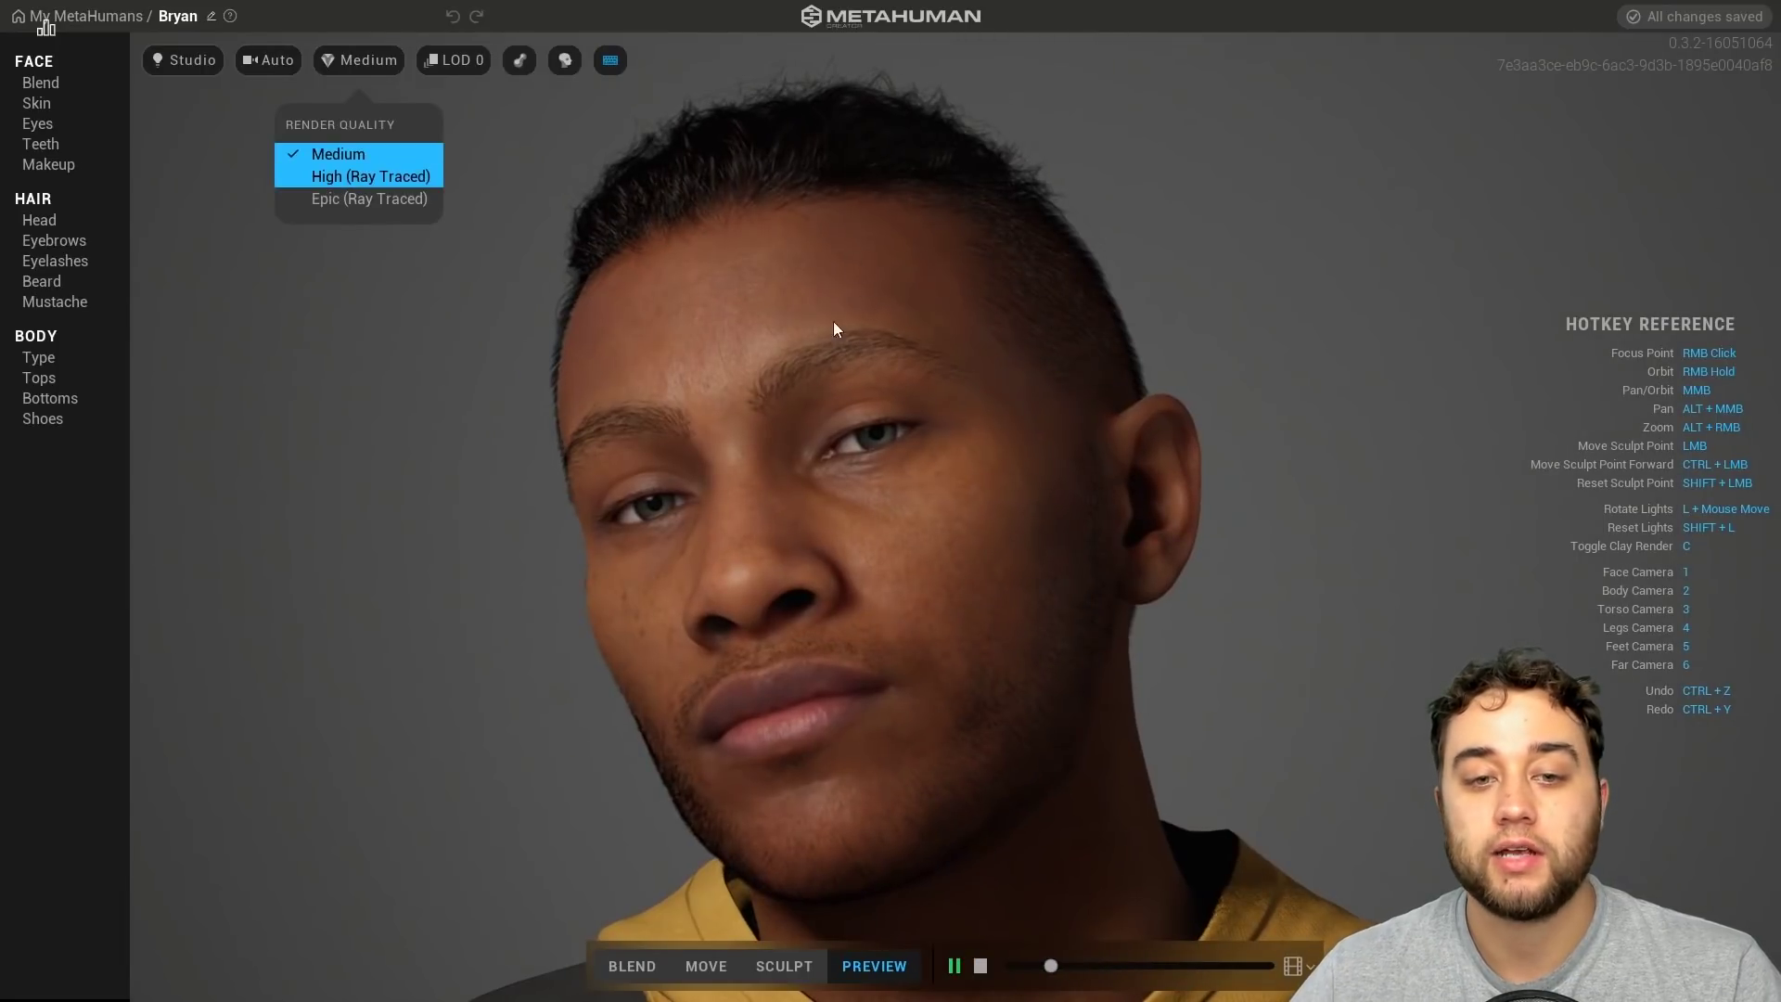
left_click(371, 176)
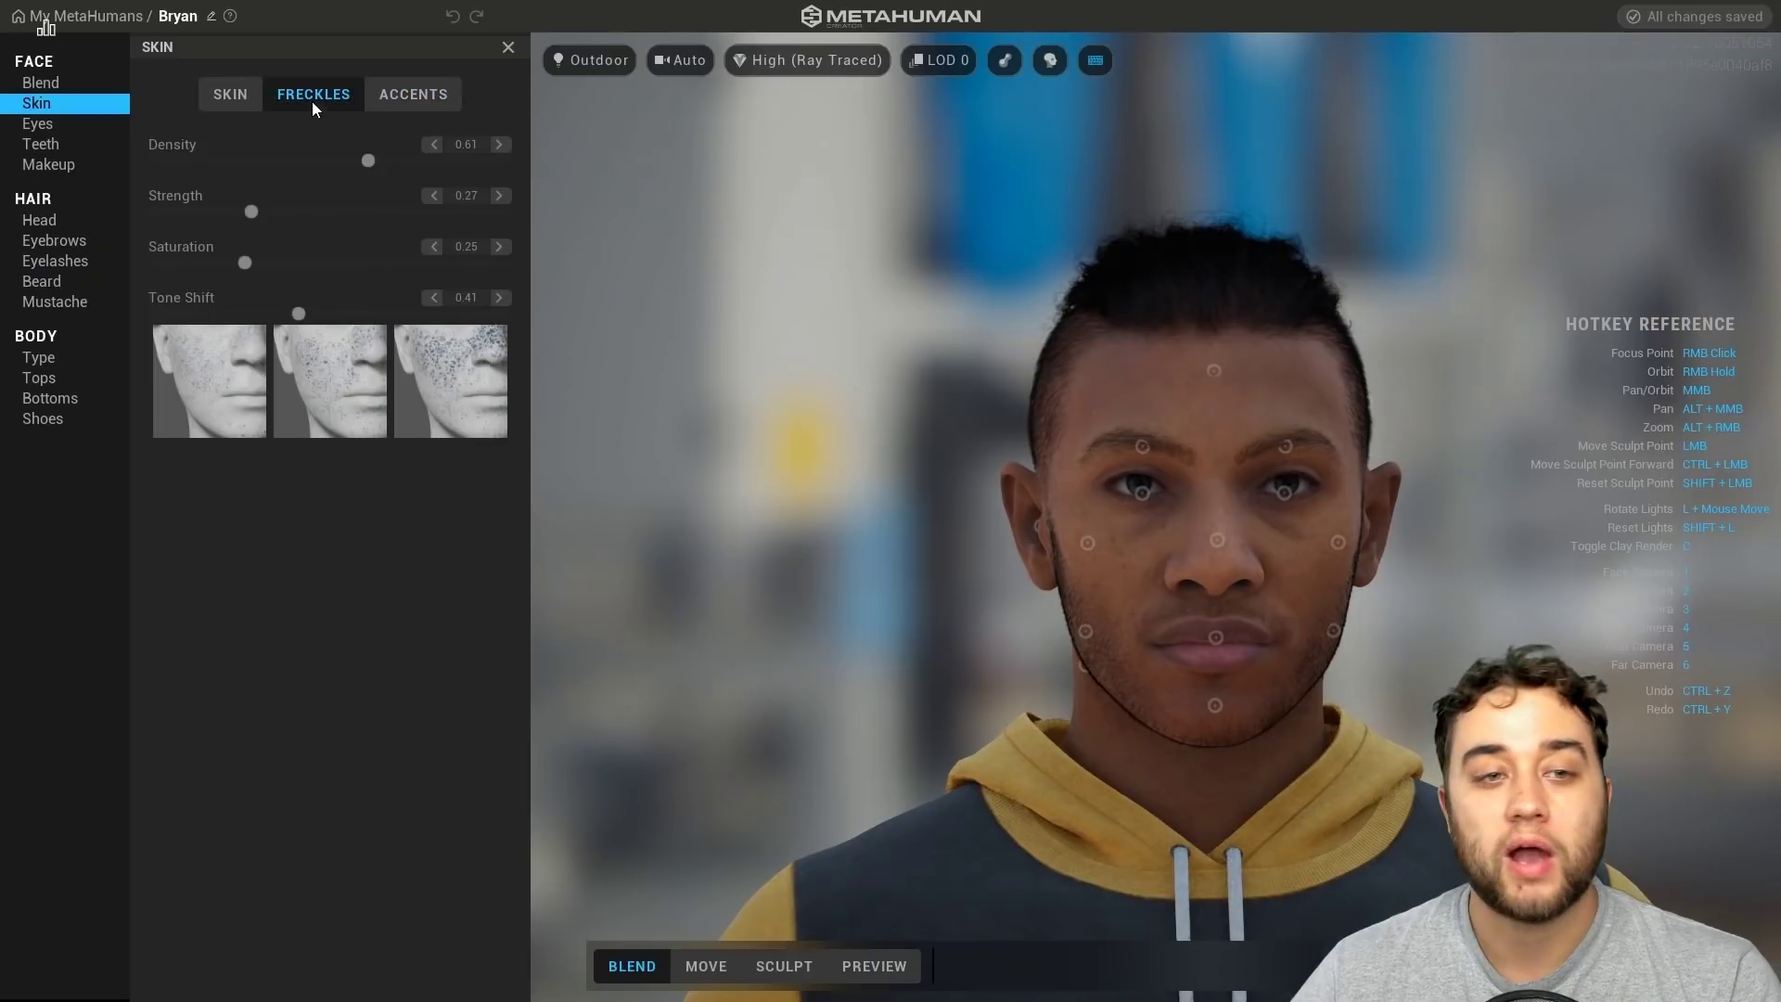
Look through the character's skin, teeth, head hair, beard and mustache options.
left_click(255, 94)
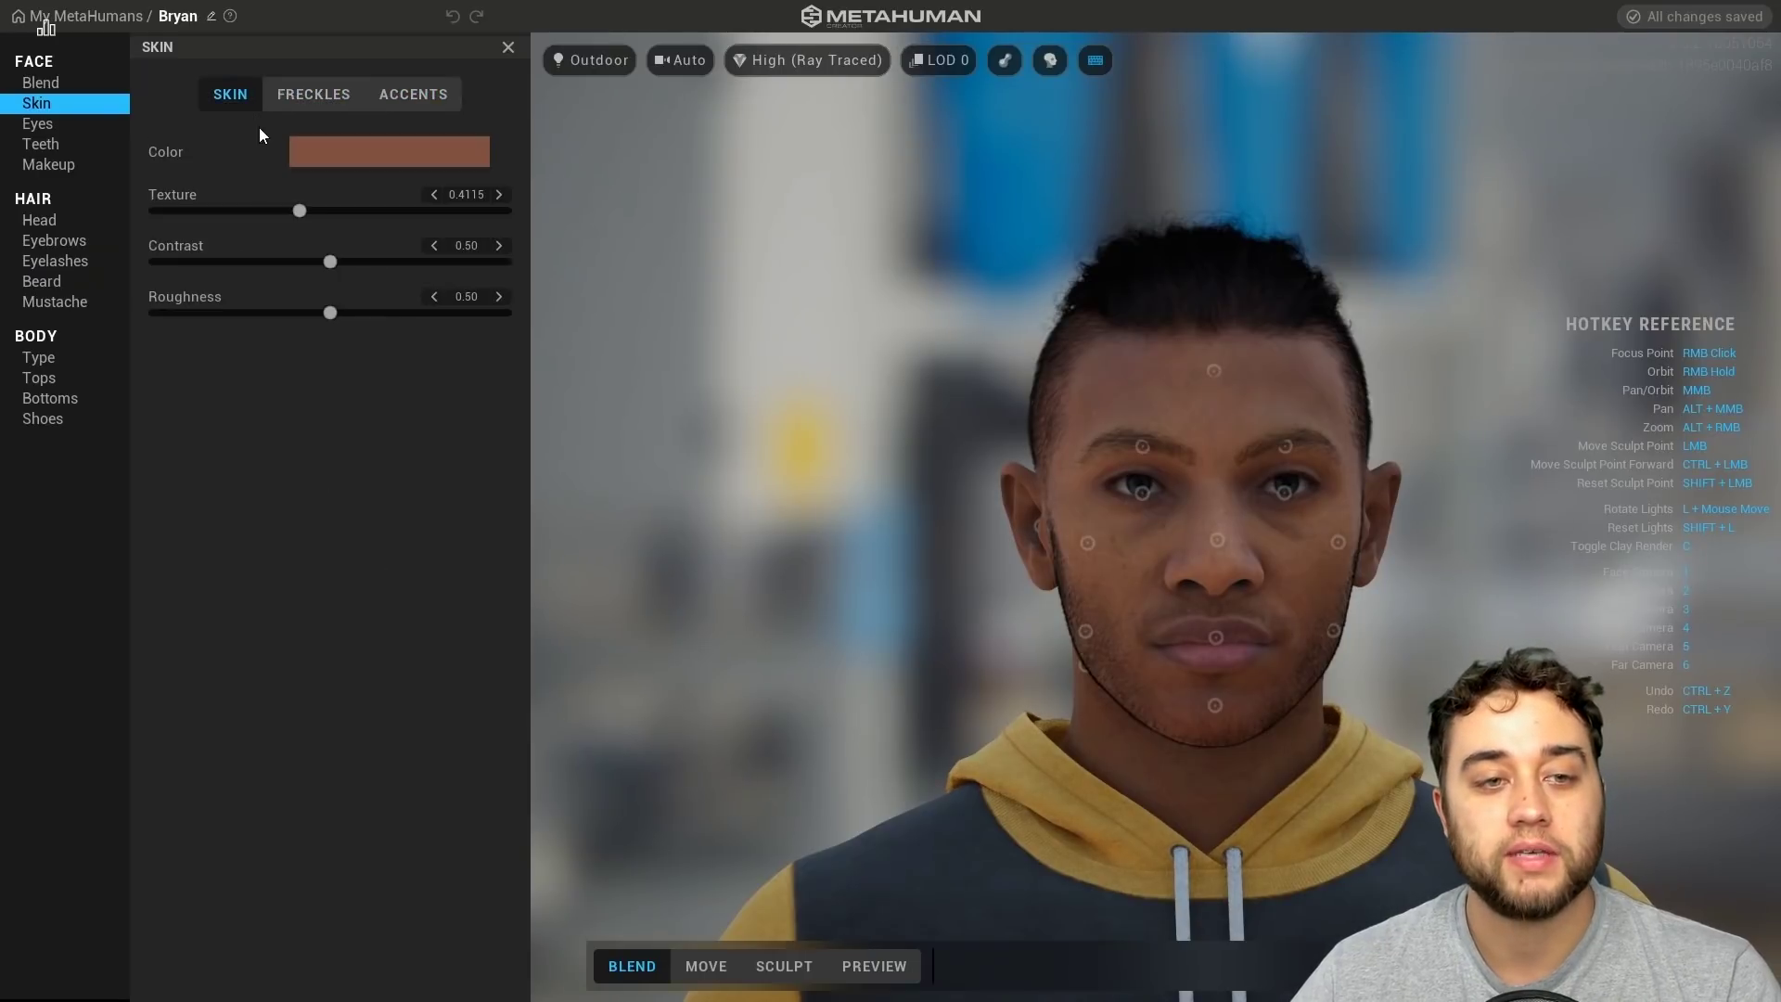
left_click(61, 145)
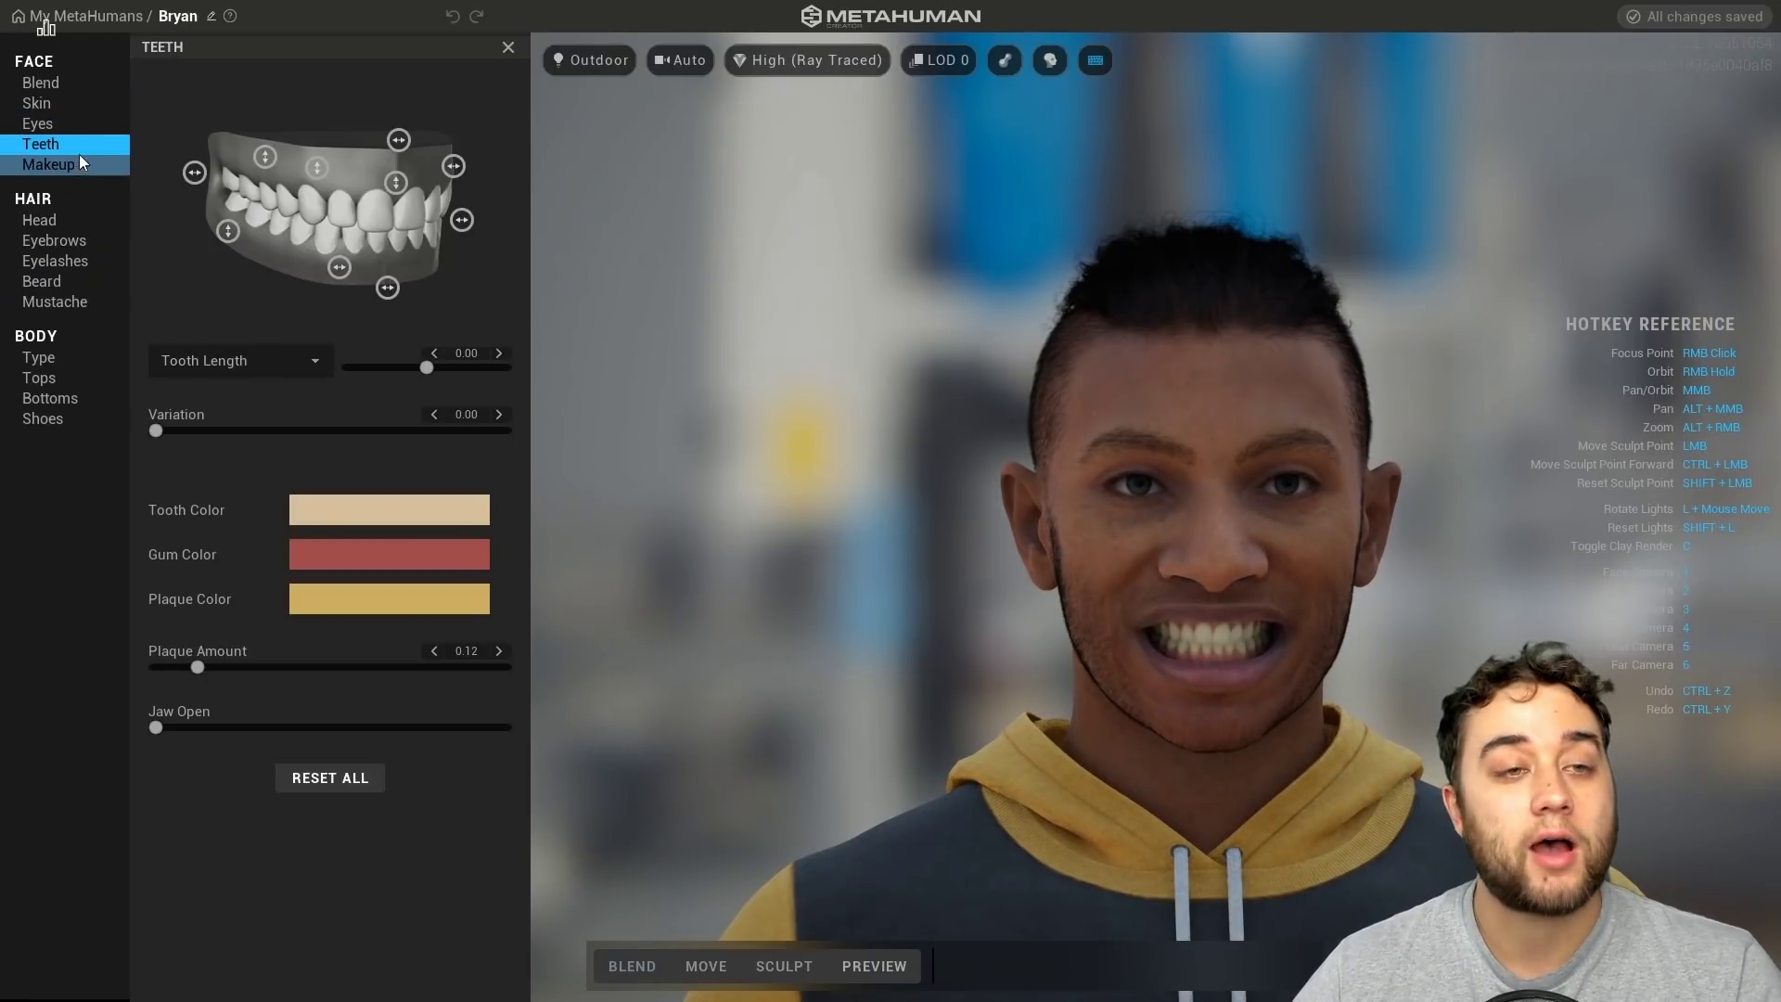
left_click(65, 225)
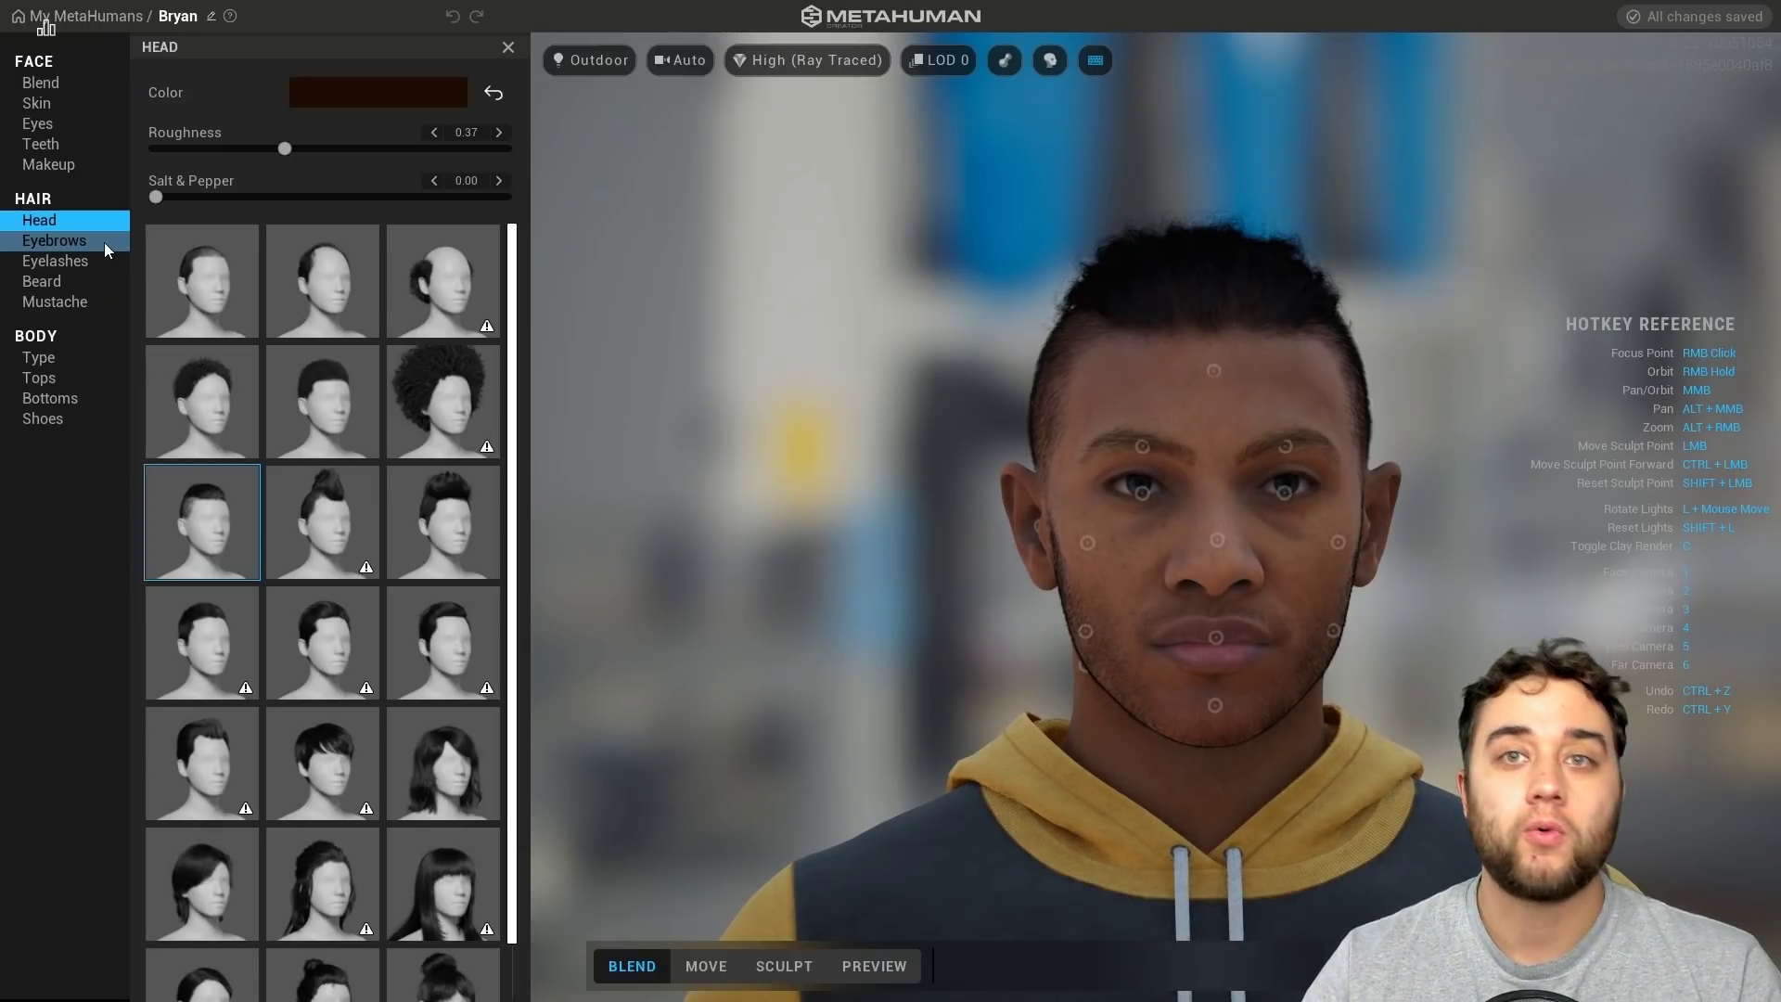
left_click(1322, 517)
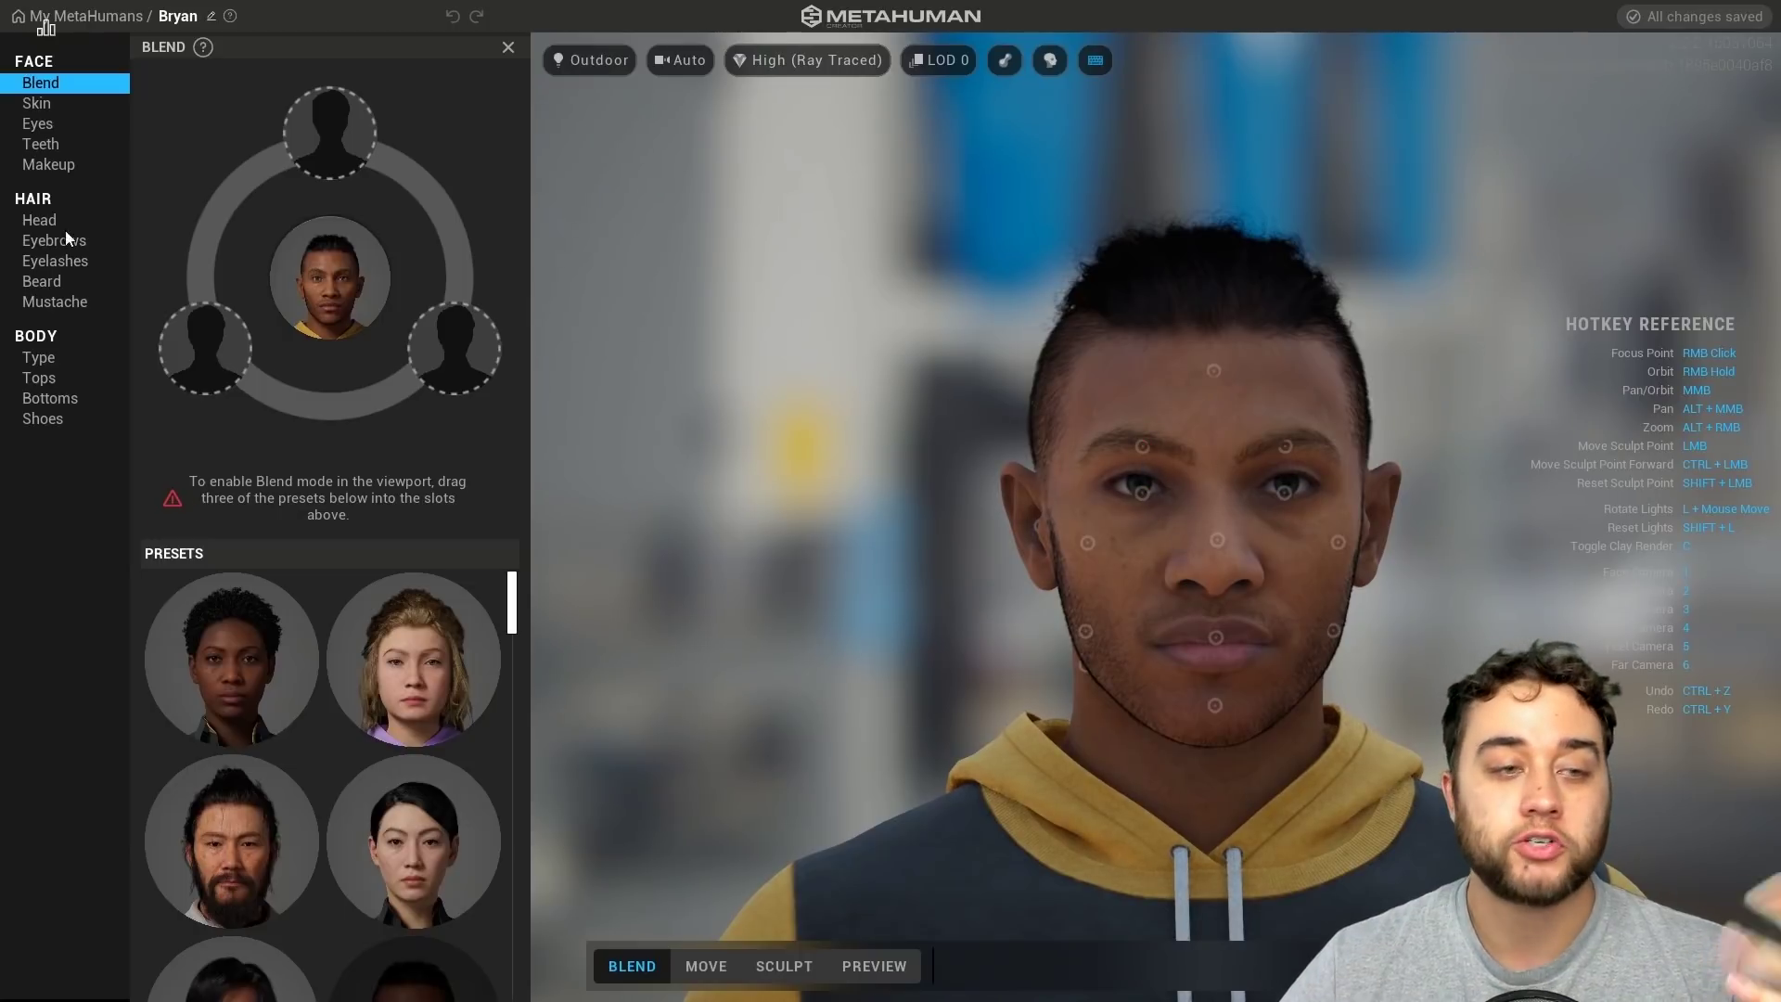
left_click(55, 281)
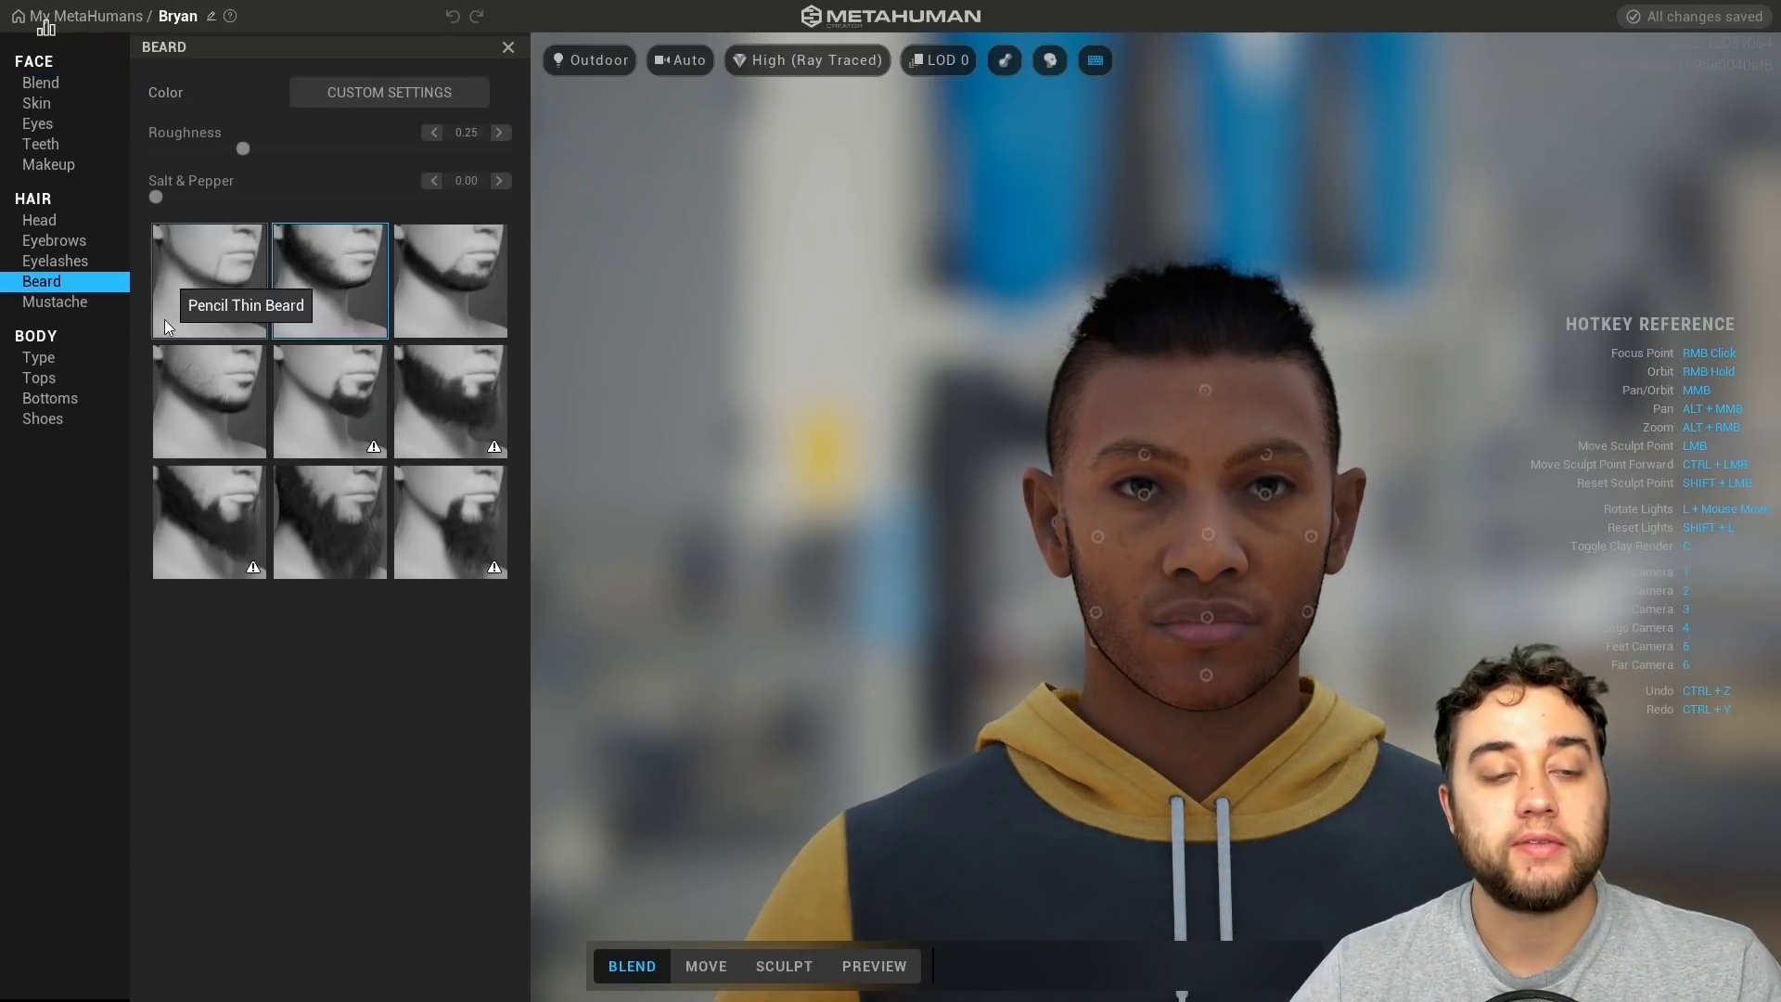
left_click(93, 302)
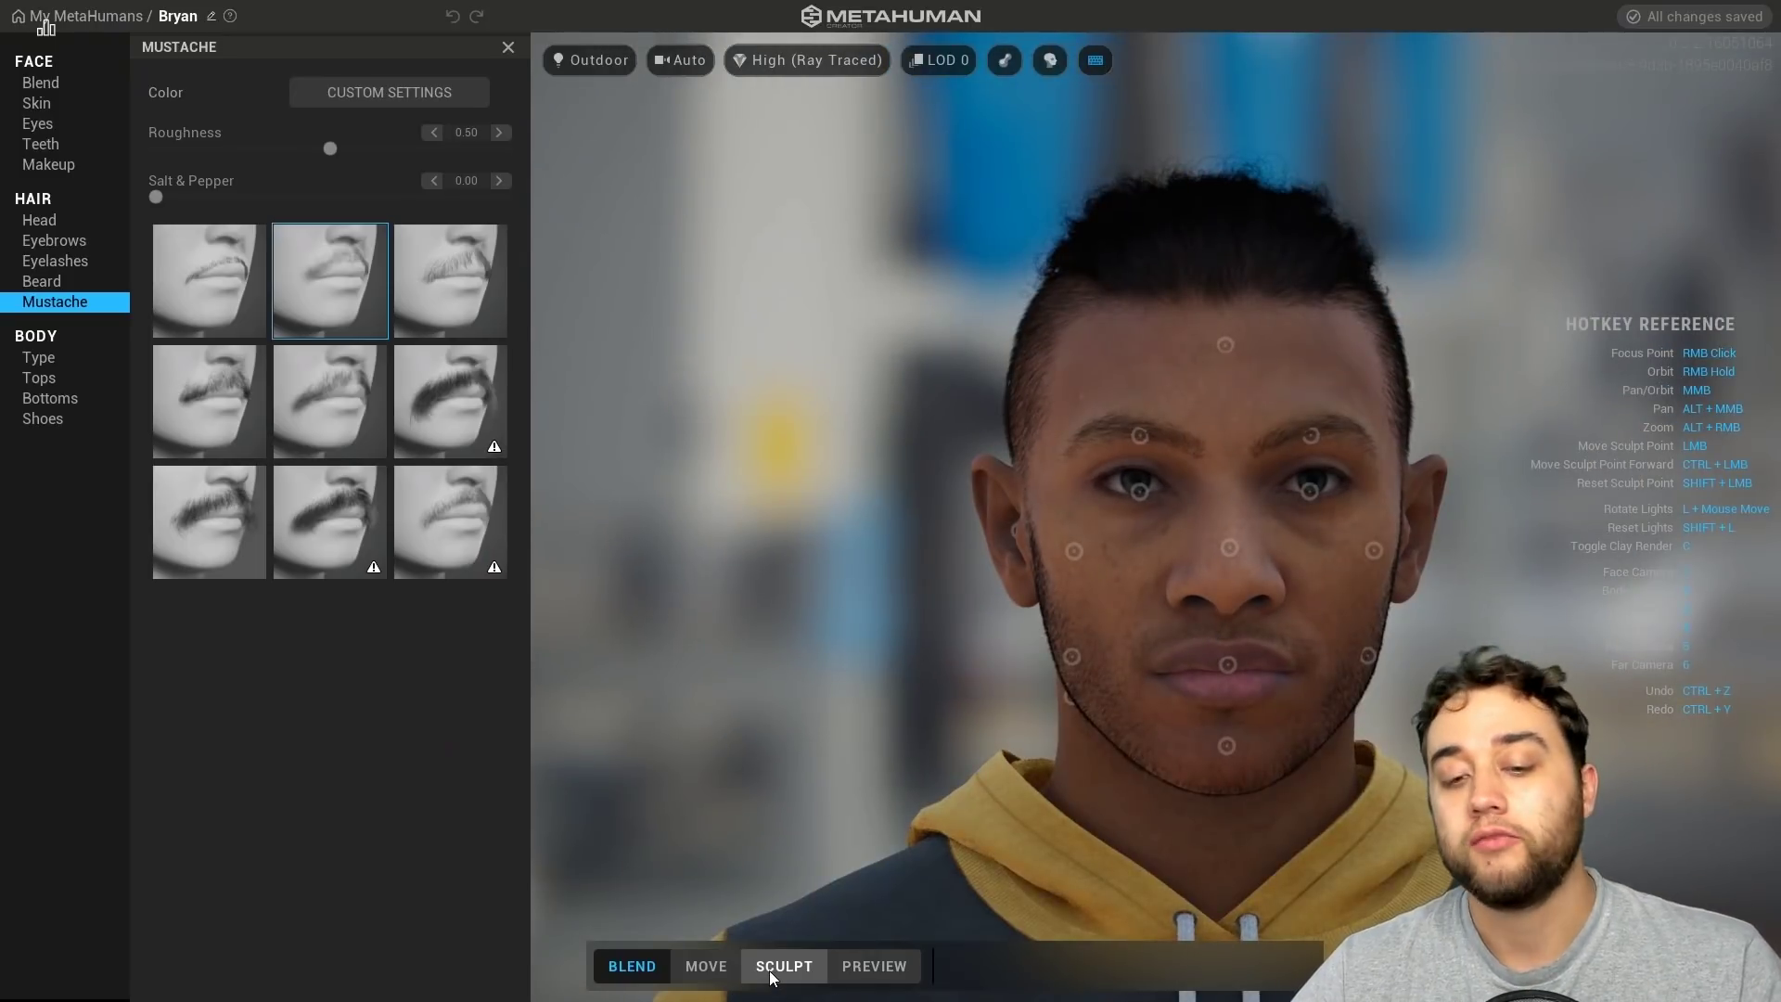
Switch the face to Sculpt mode and examine its control points up close.
left_click(770, 969)
scroll(1362, 575, "up", 3)
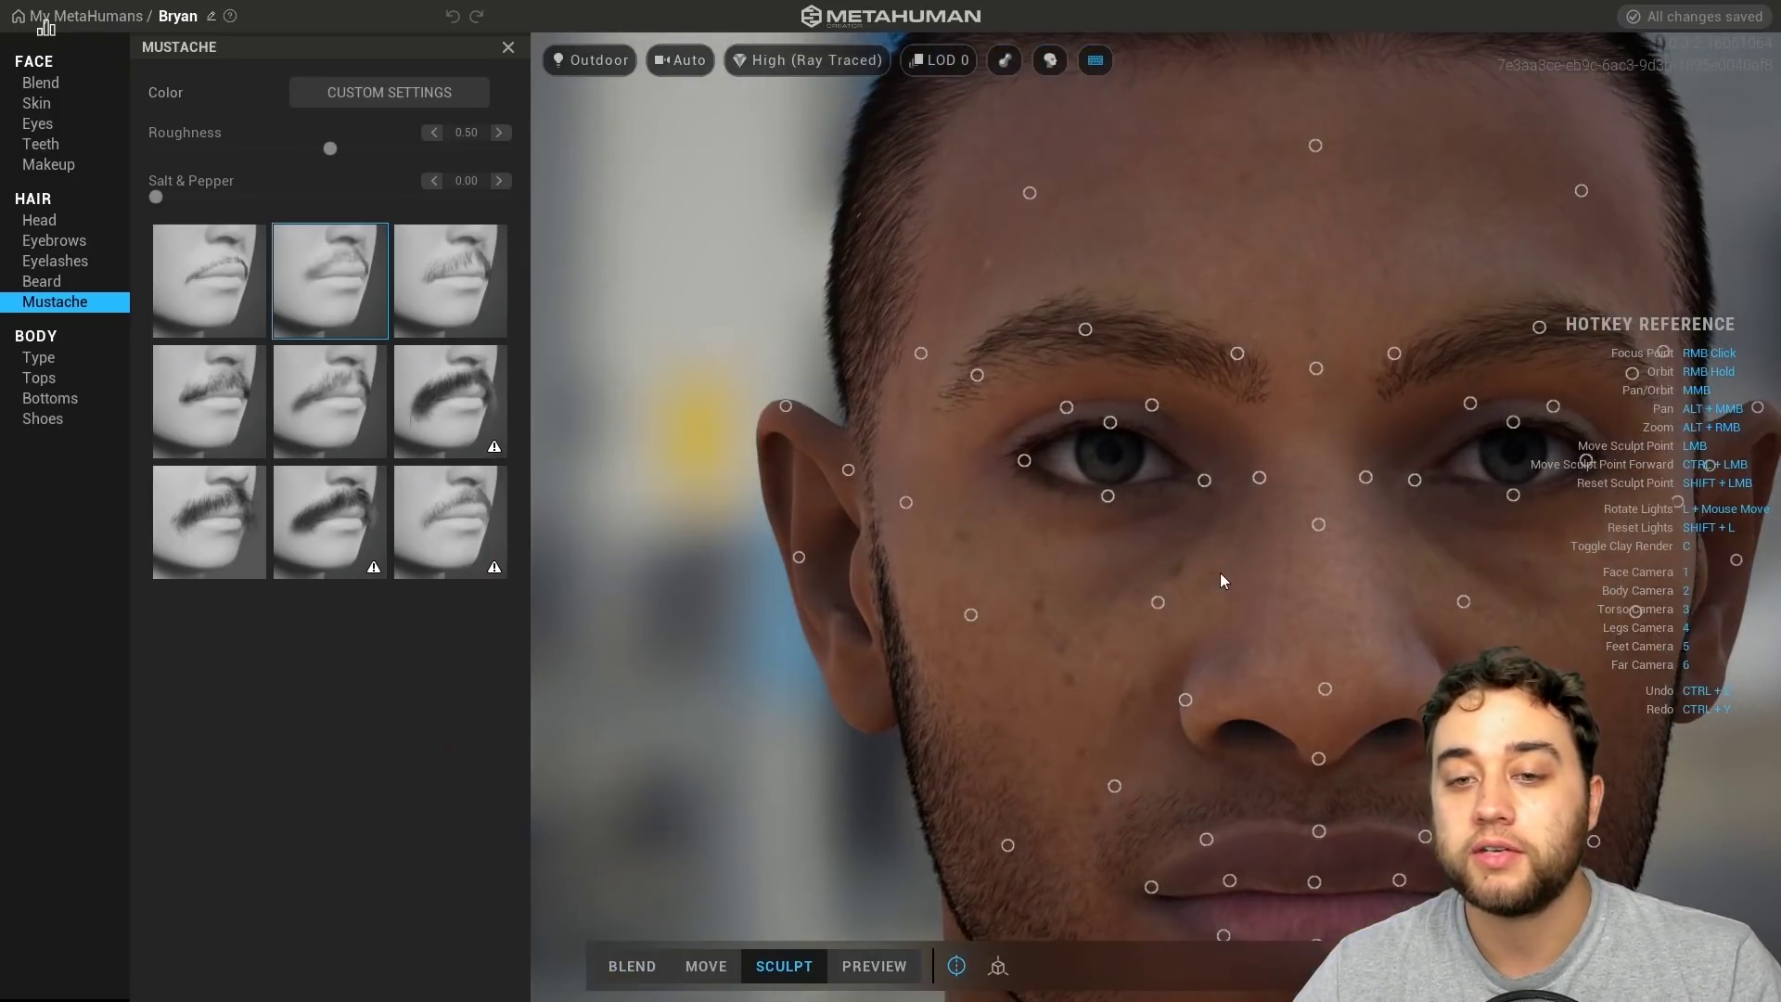
scroll(1141, 524, "down", 2)
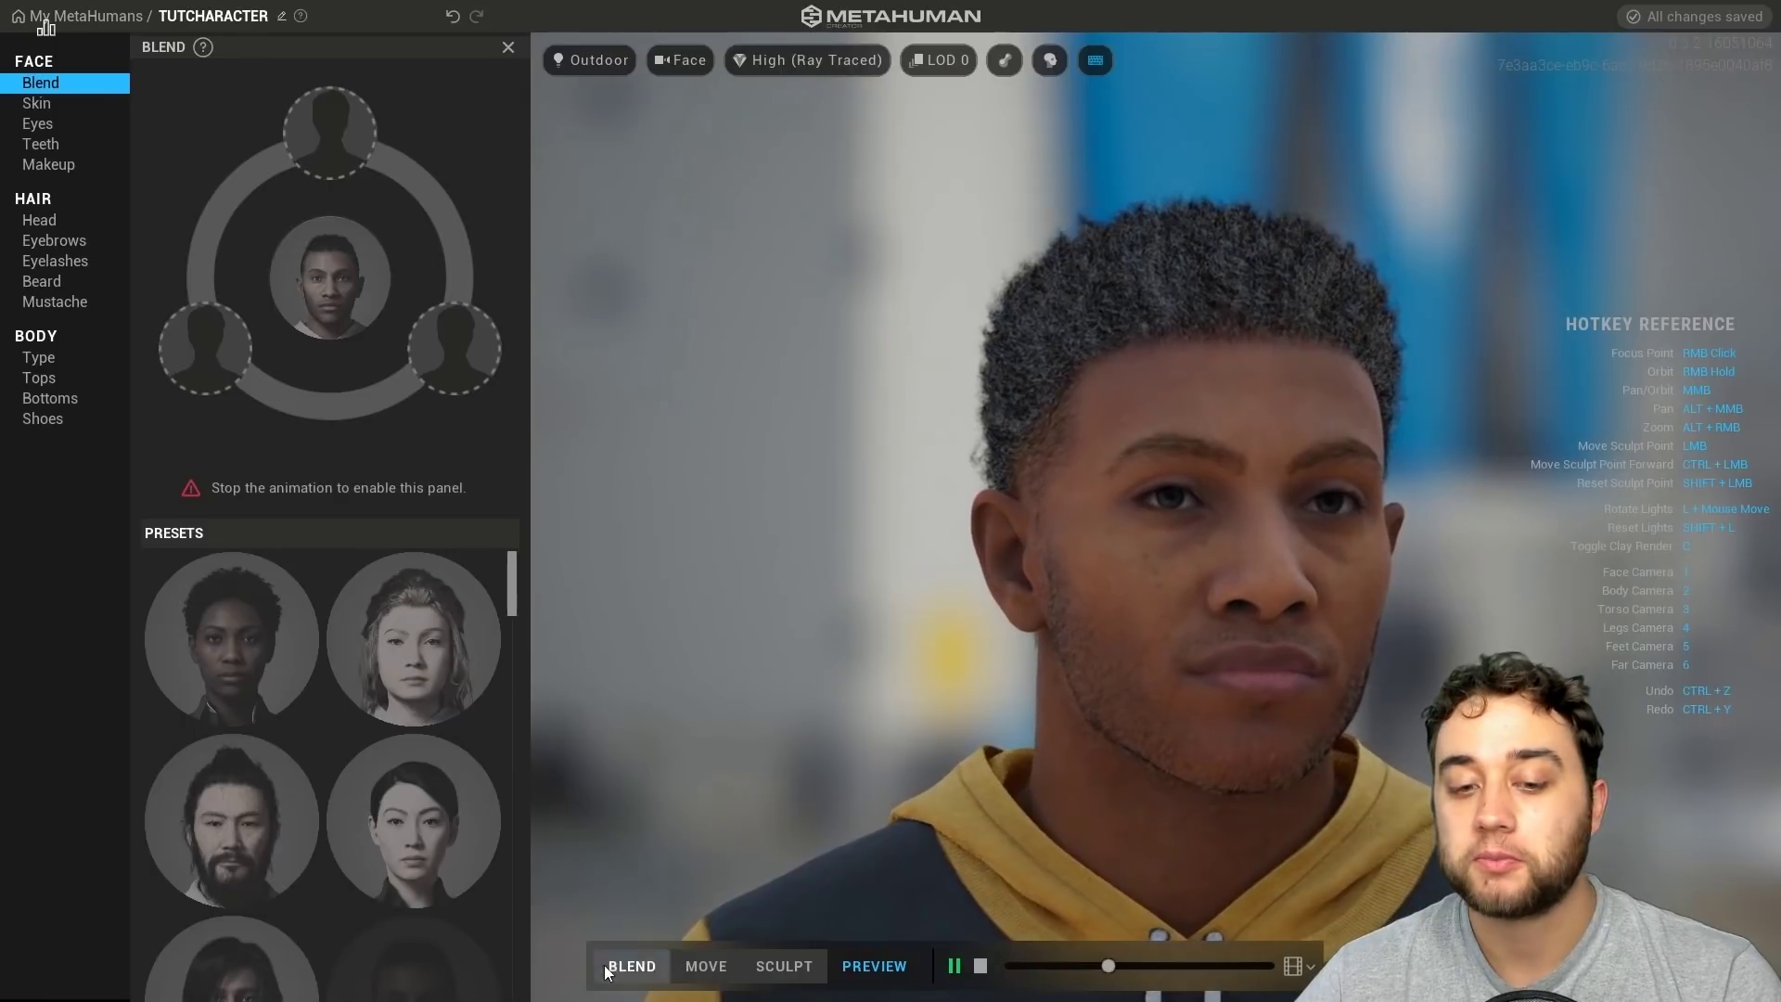
Switch TUTCHARACTER to Blend mode and place the blonde woman preset and Ada into two blend slots.
left_click(623, 972)
left_click_drag(453, 708, 193, 348)
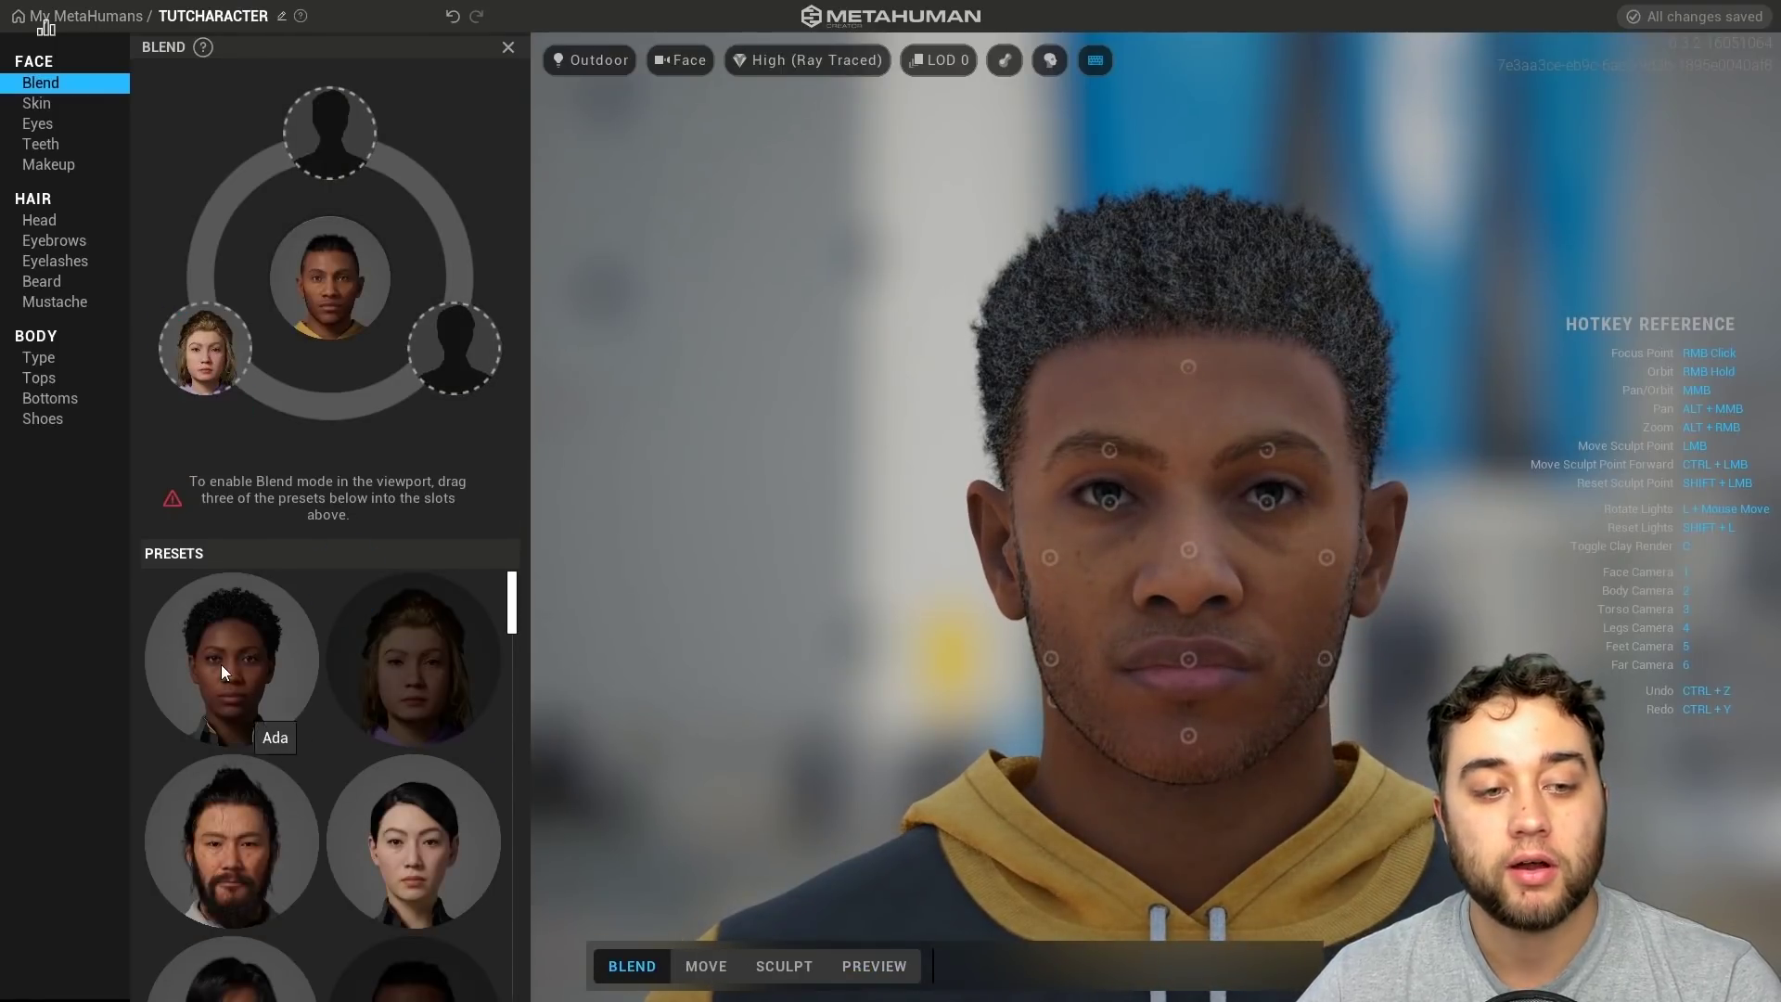
left_click_drag(221, 664, 453, 349)
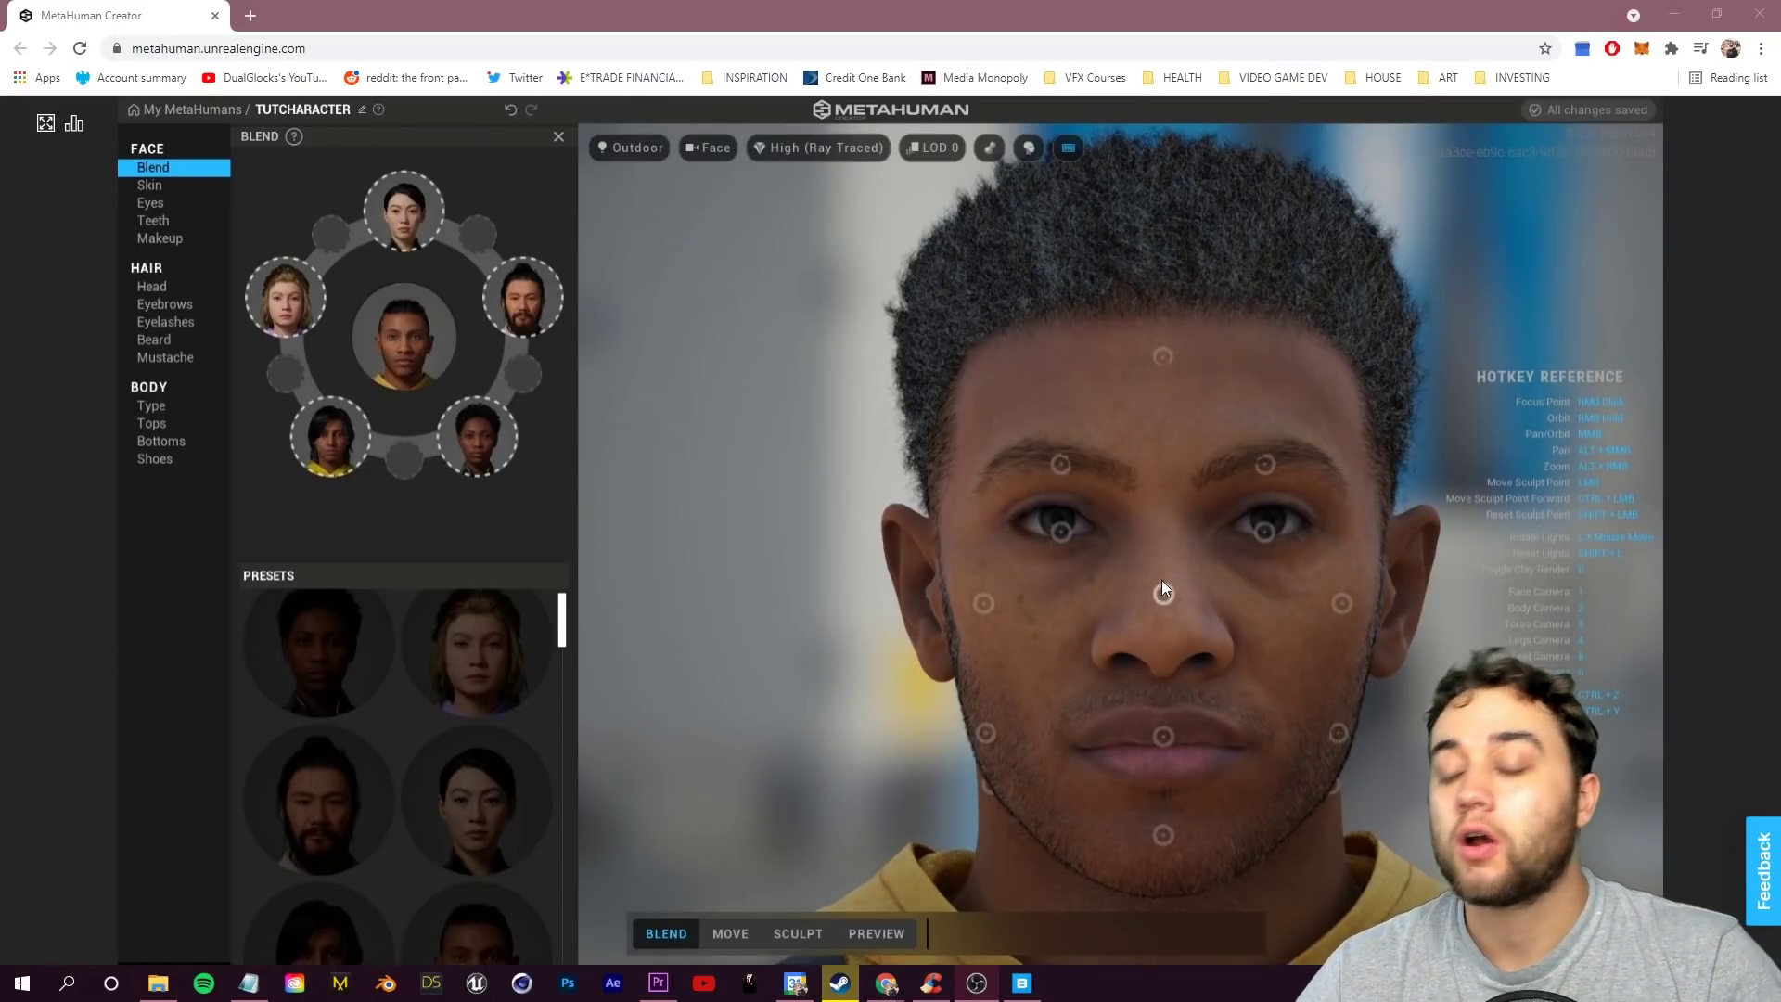
Blend the nose region toward the slotted presets and view the character from the torso camera.
left_click_drag(1165, 594, 1068, 550)
left_click_drag(1161, 582, 1166, 656)
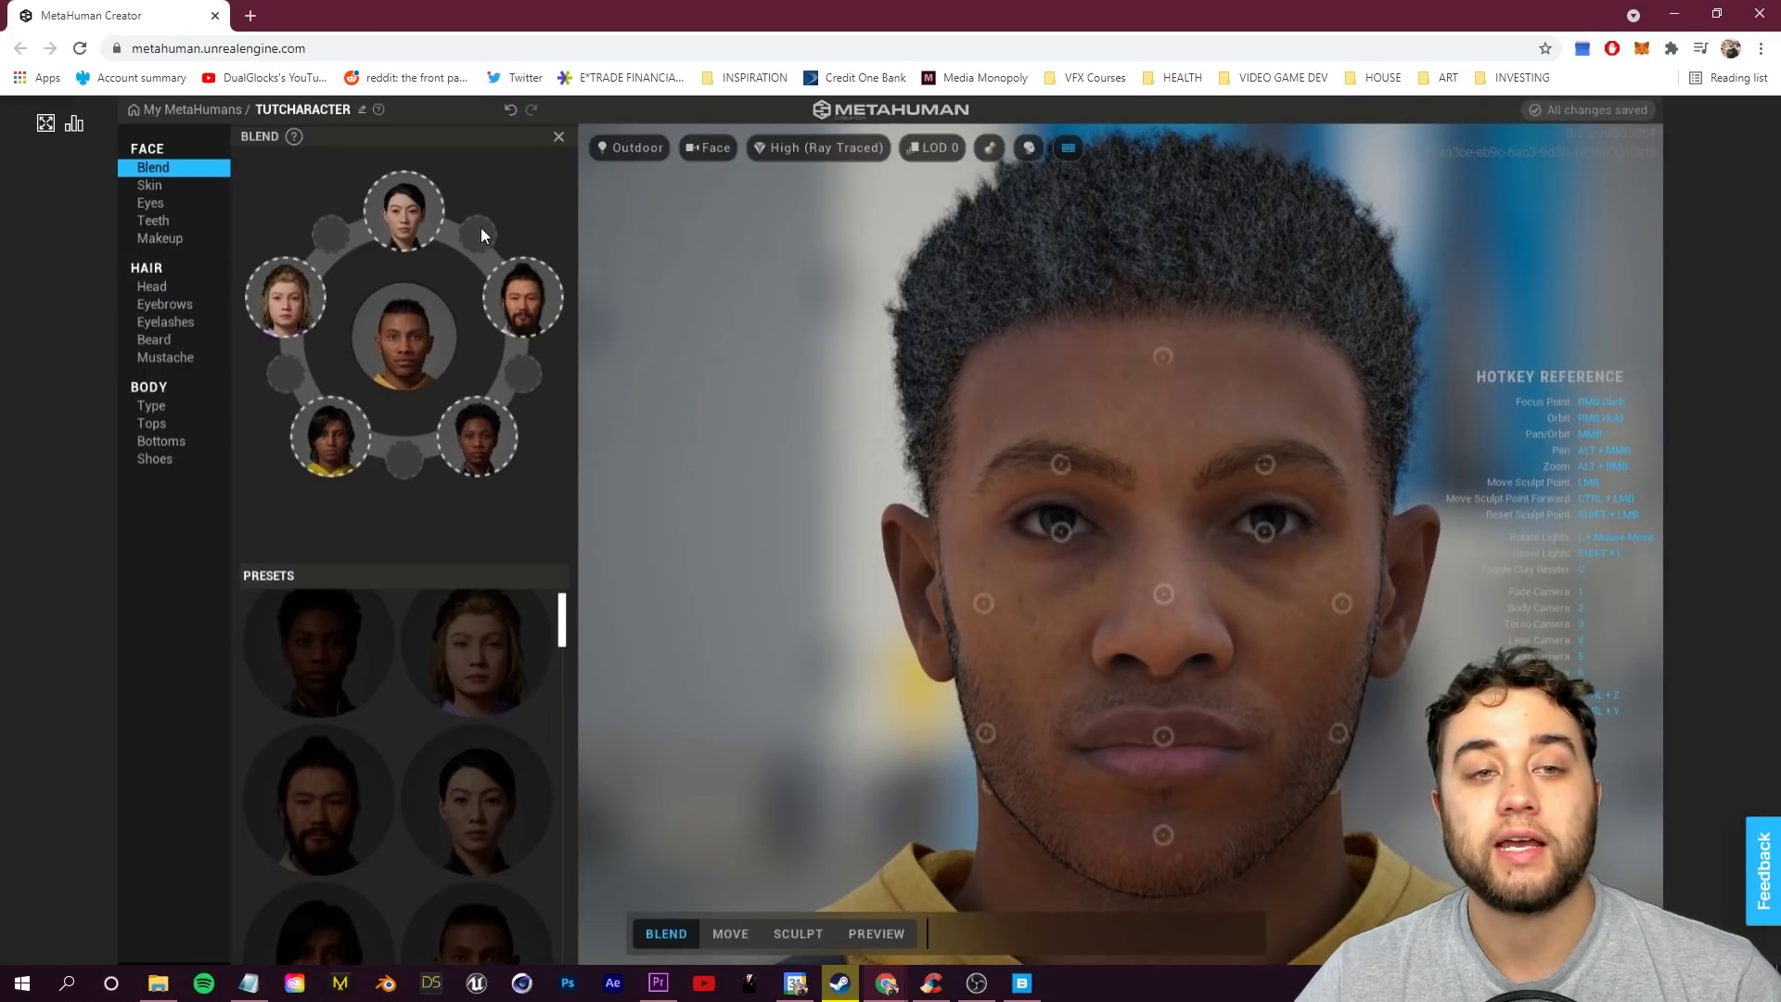
key("3")
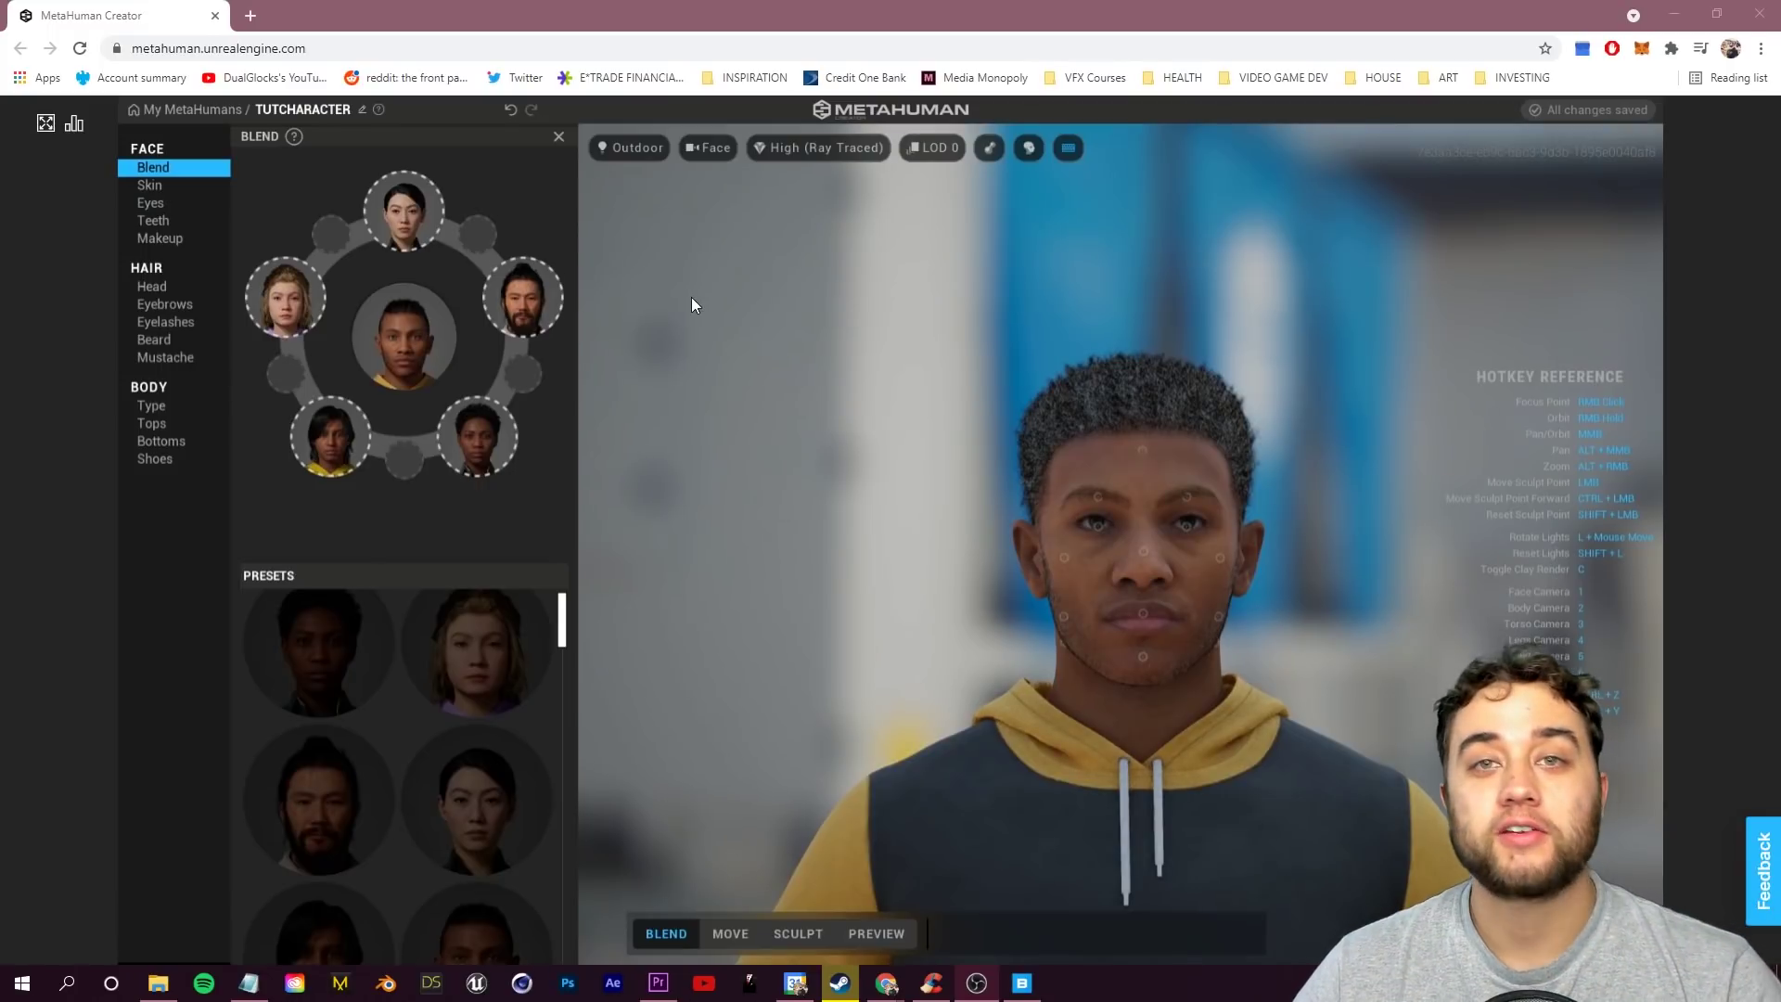
Leave the character editor, switch to Quixel Bridge and start downloading TUTCHARACTER from My MetaHumans at 8K Resolution.
left_click(171, 110)
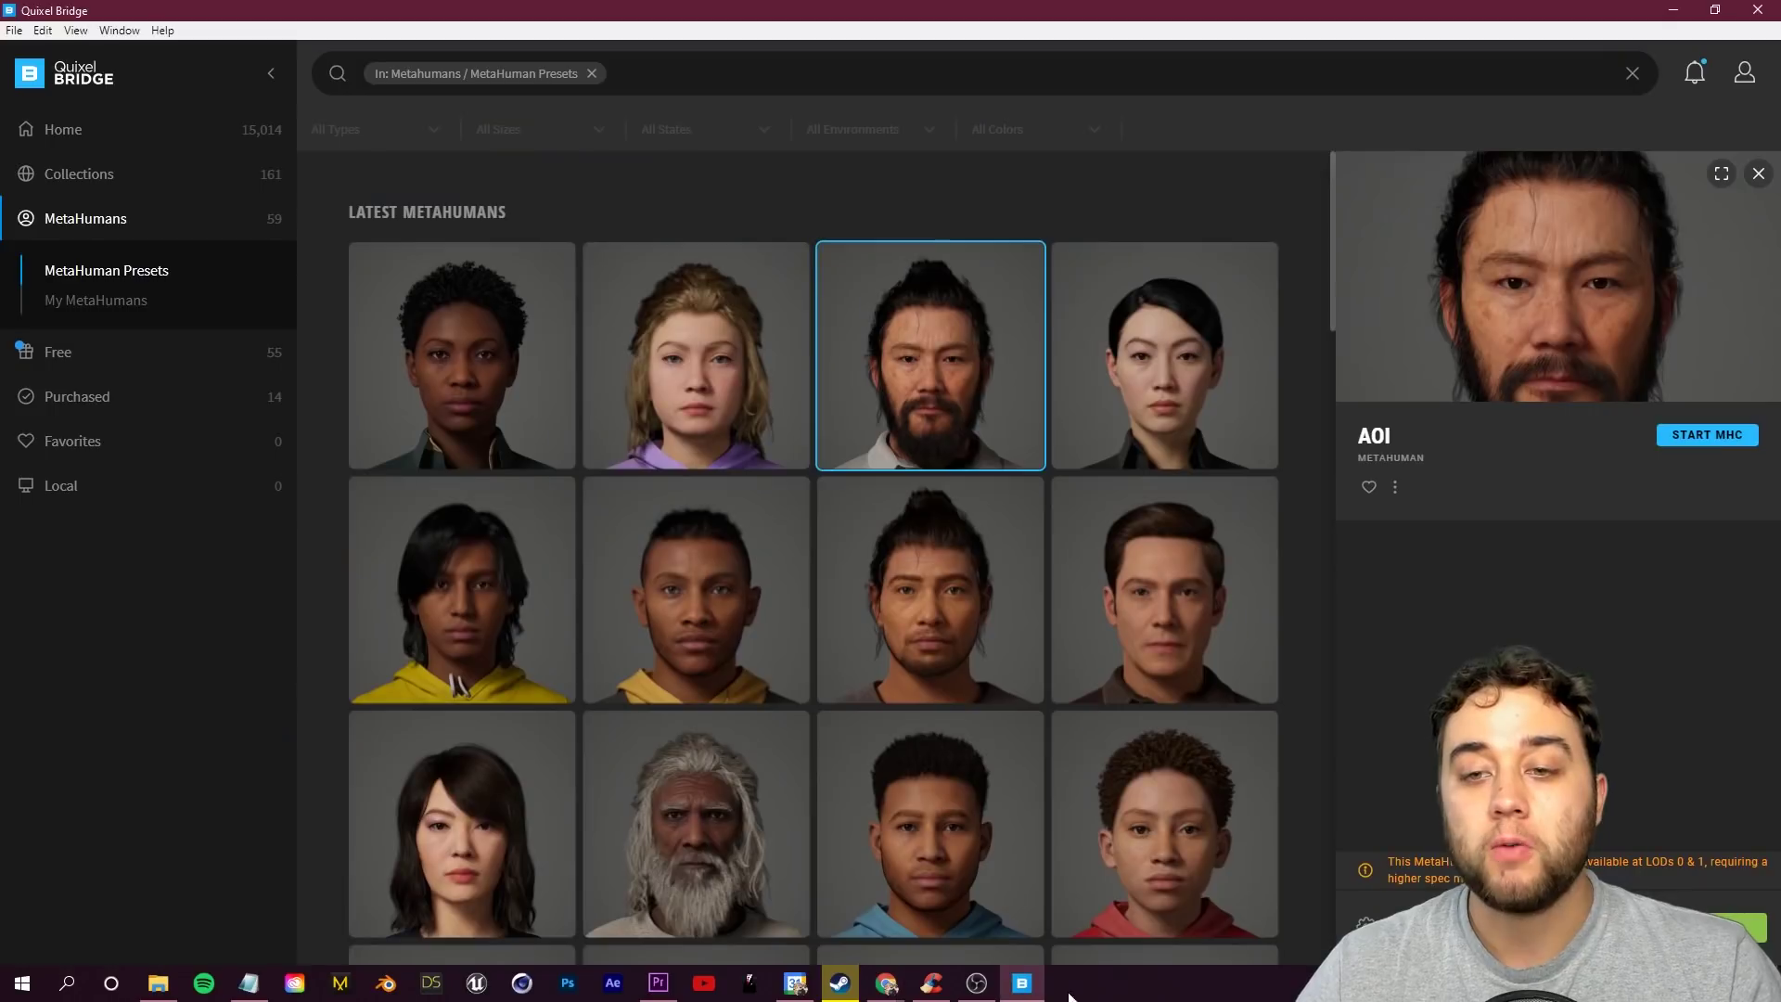
scroll(675, 631, "down", 5)
scroll(676, 631, "up", 5)
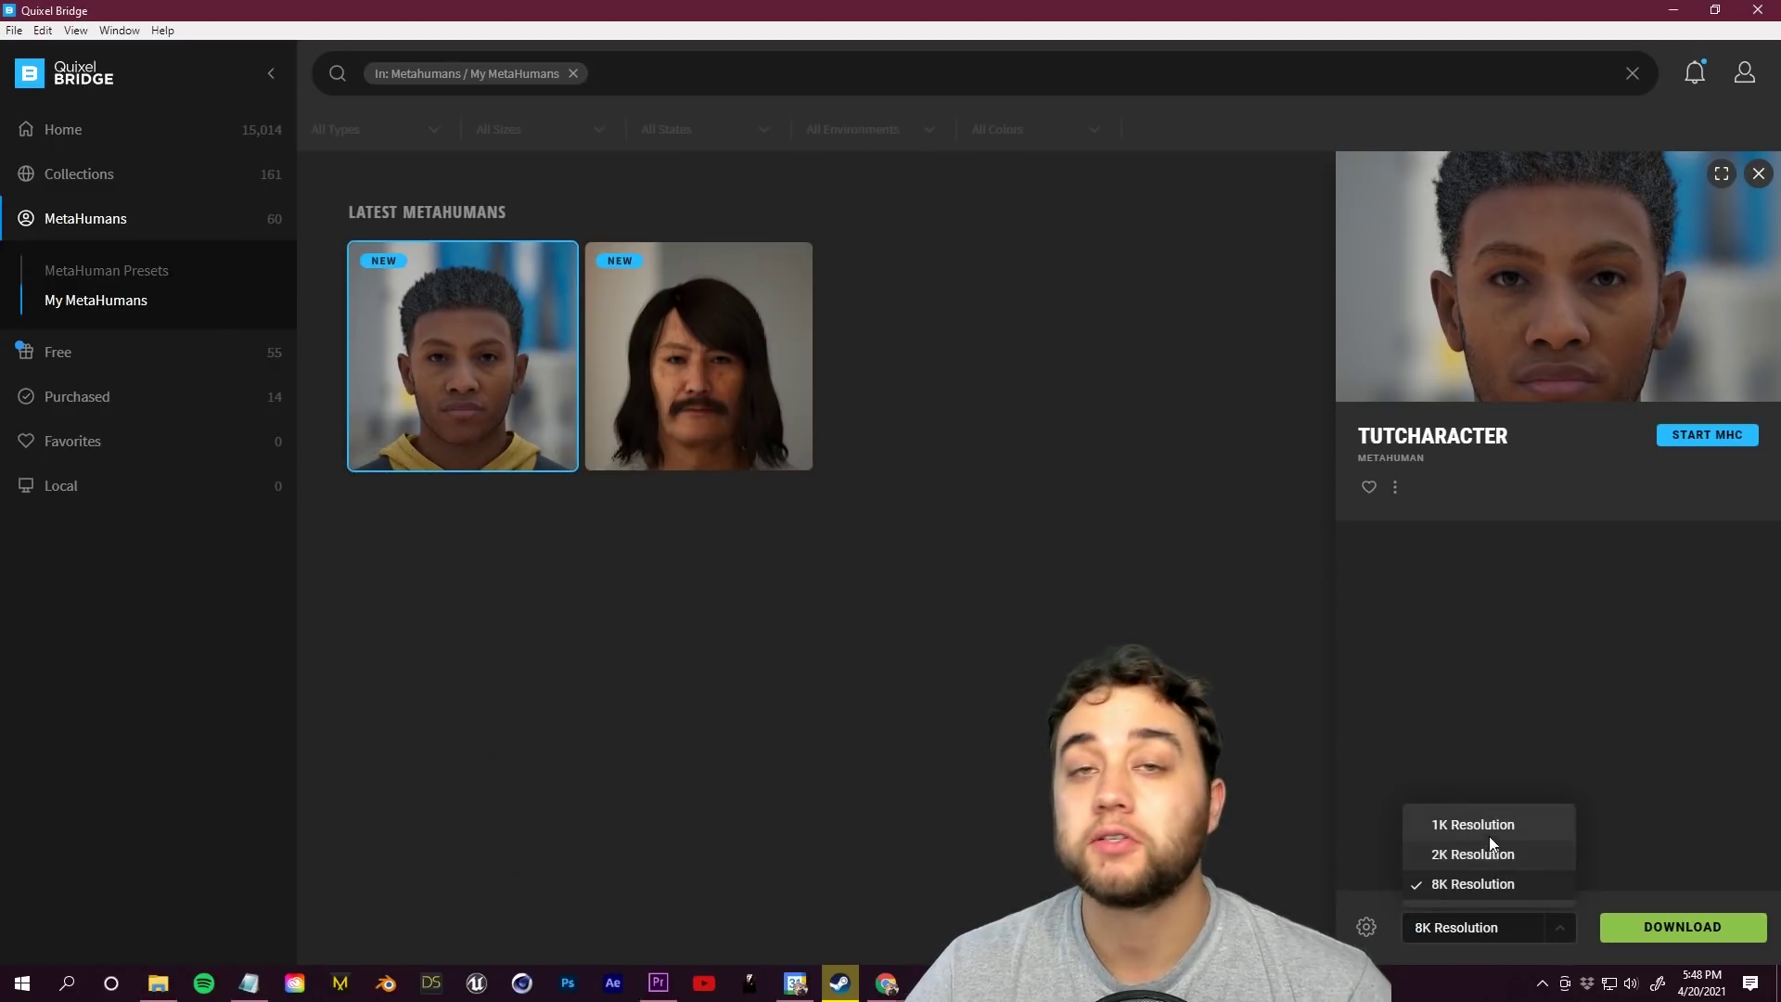
left_click(1660, 927)
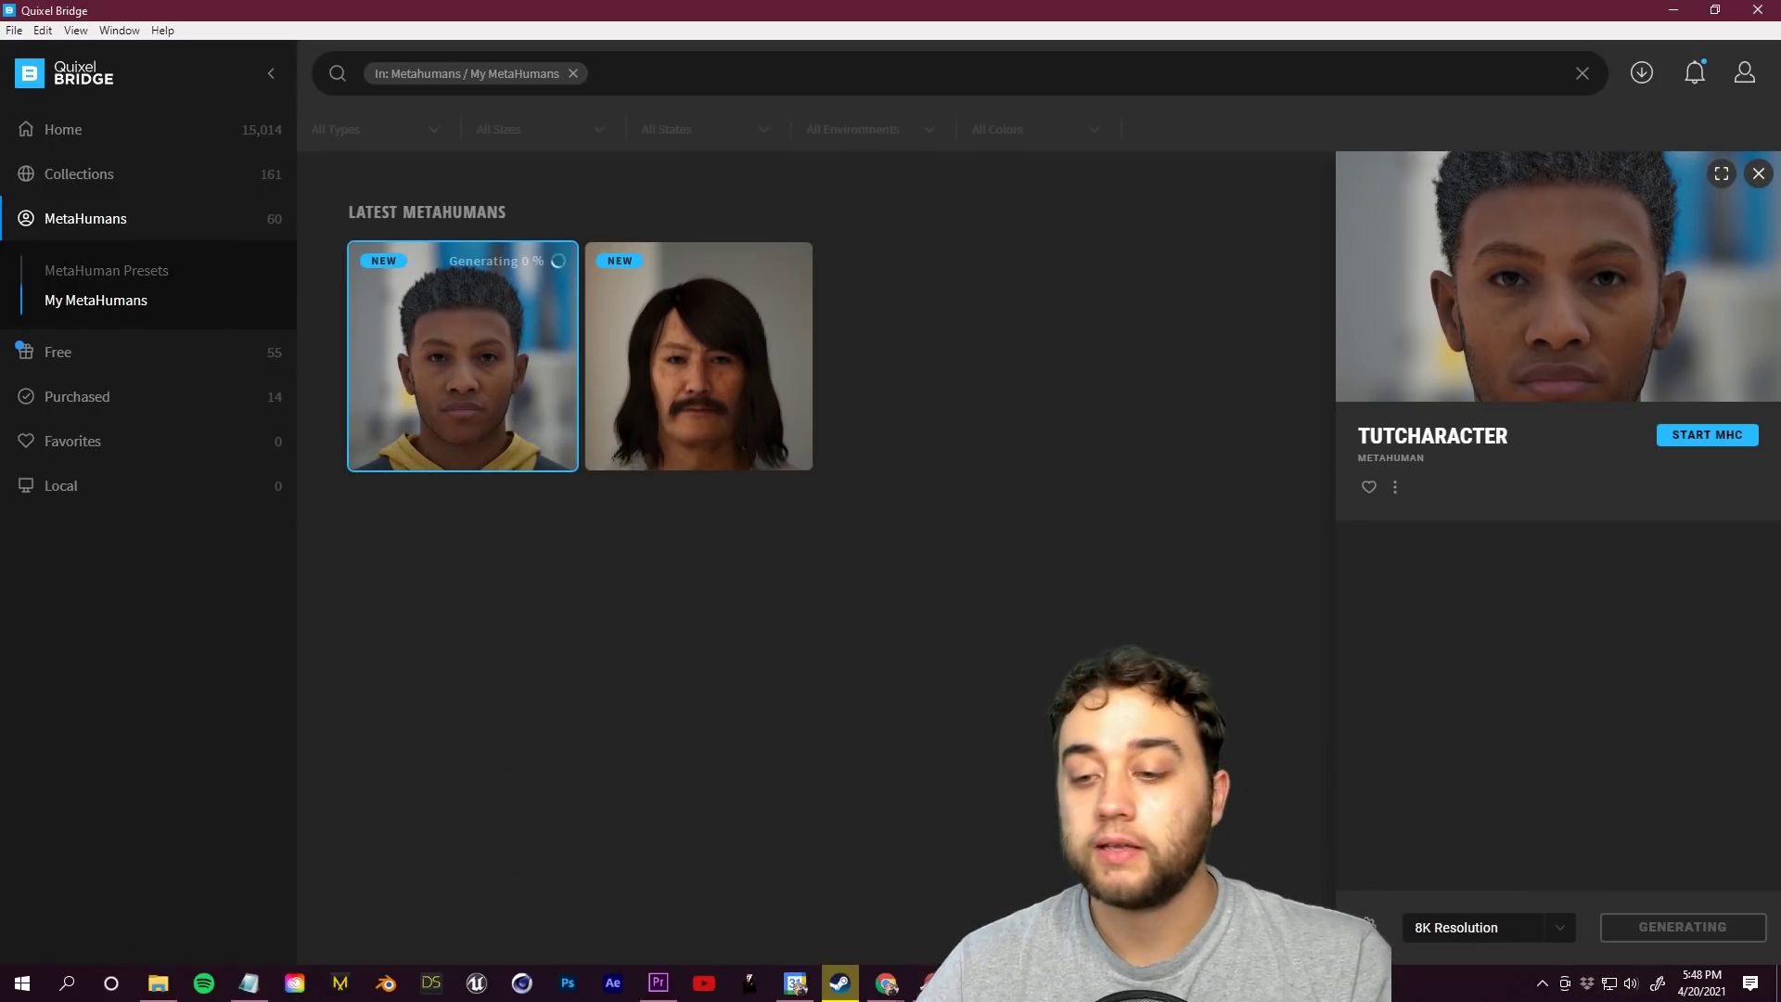
Open TUTCHARACTER's download settings and review the list of texture maps and their file formats.
left_click(1368, 926)
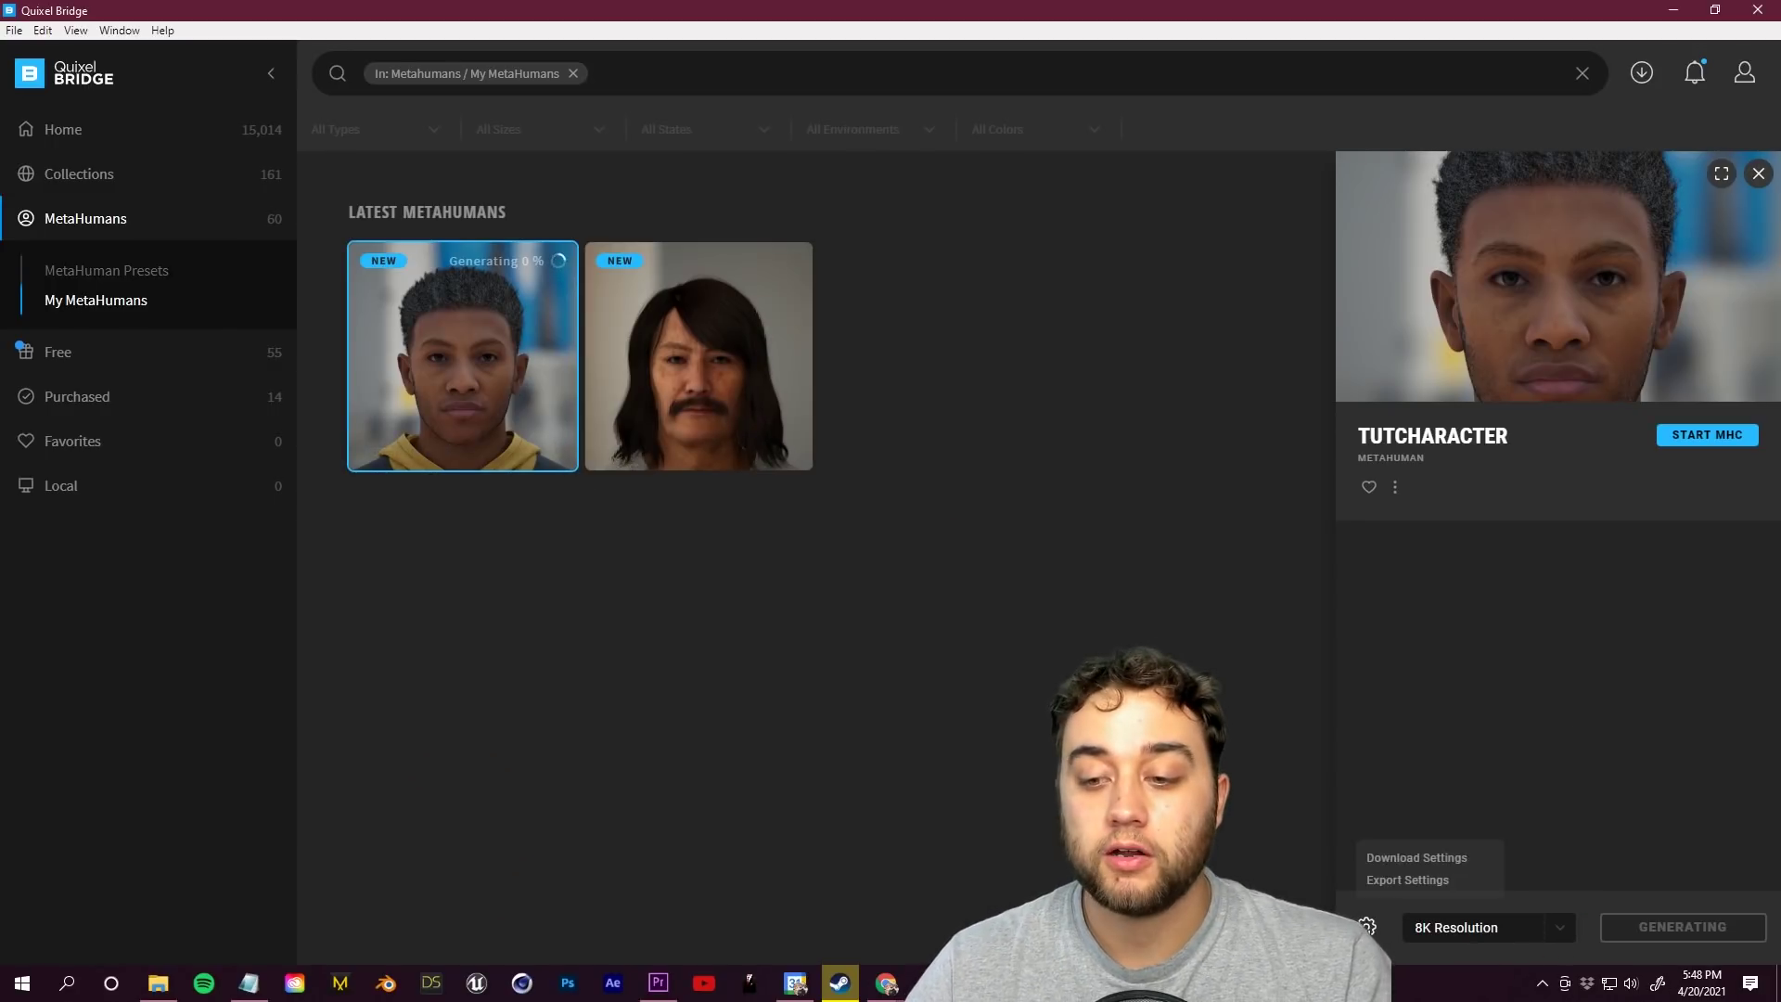
left_click(1411, 859)
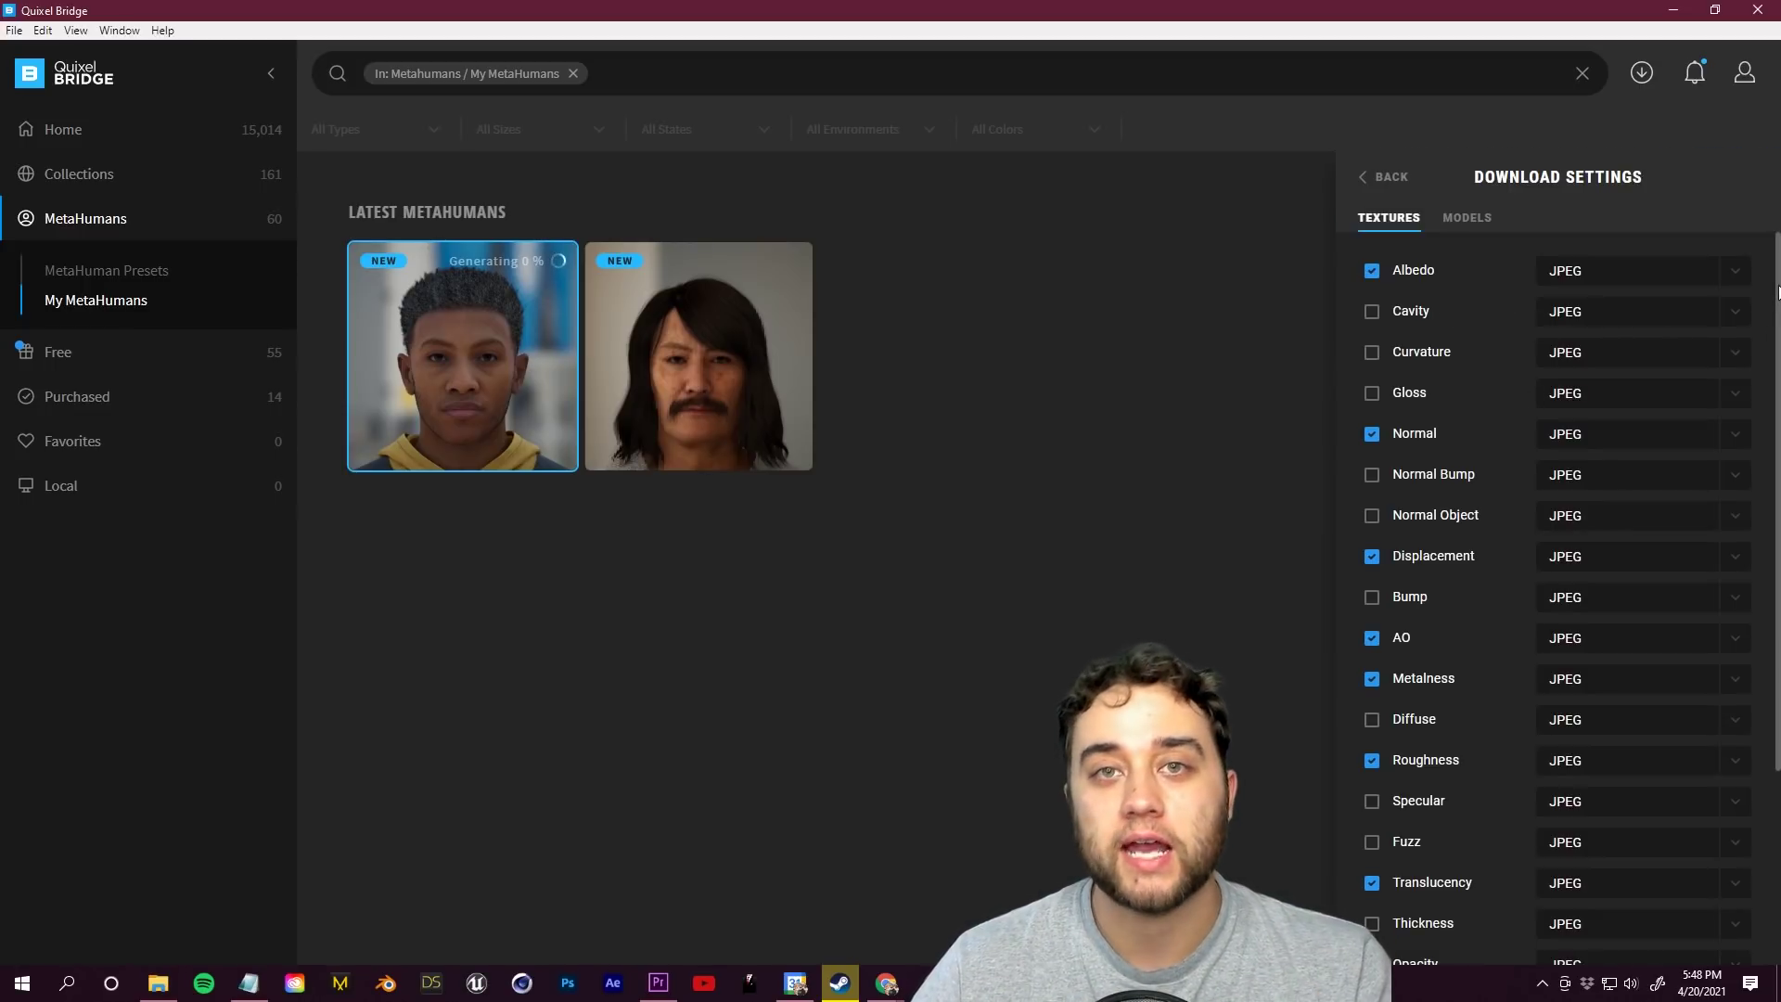
scroll(1558, 556, "down", 3)
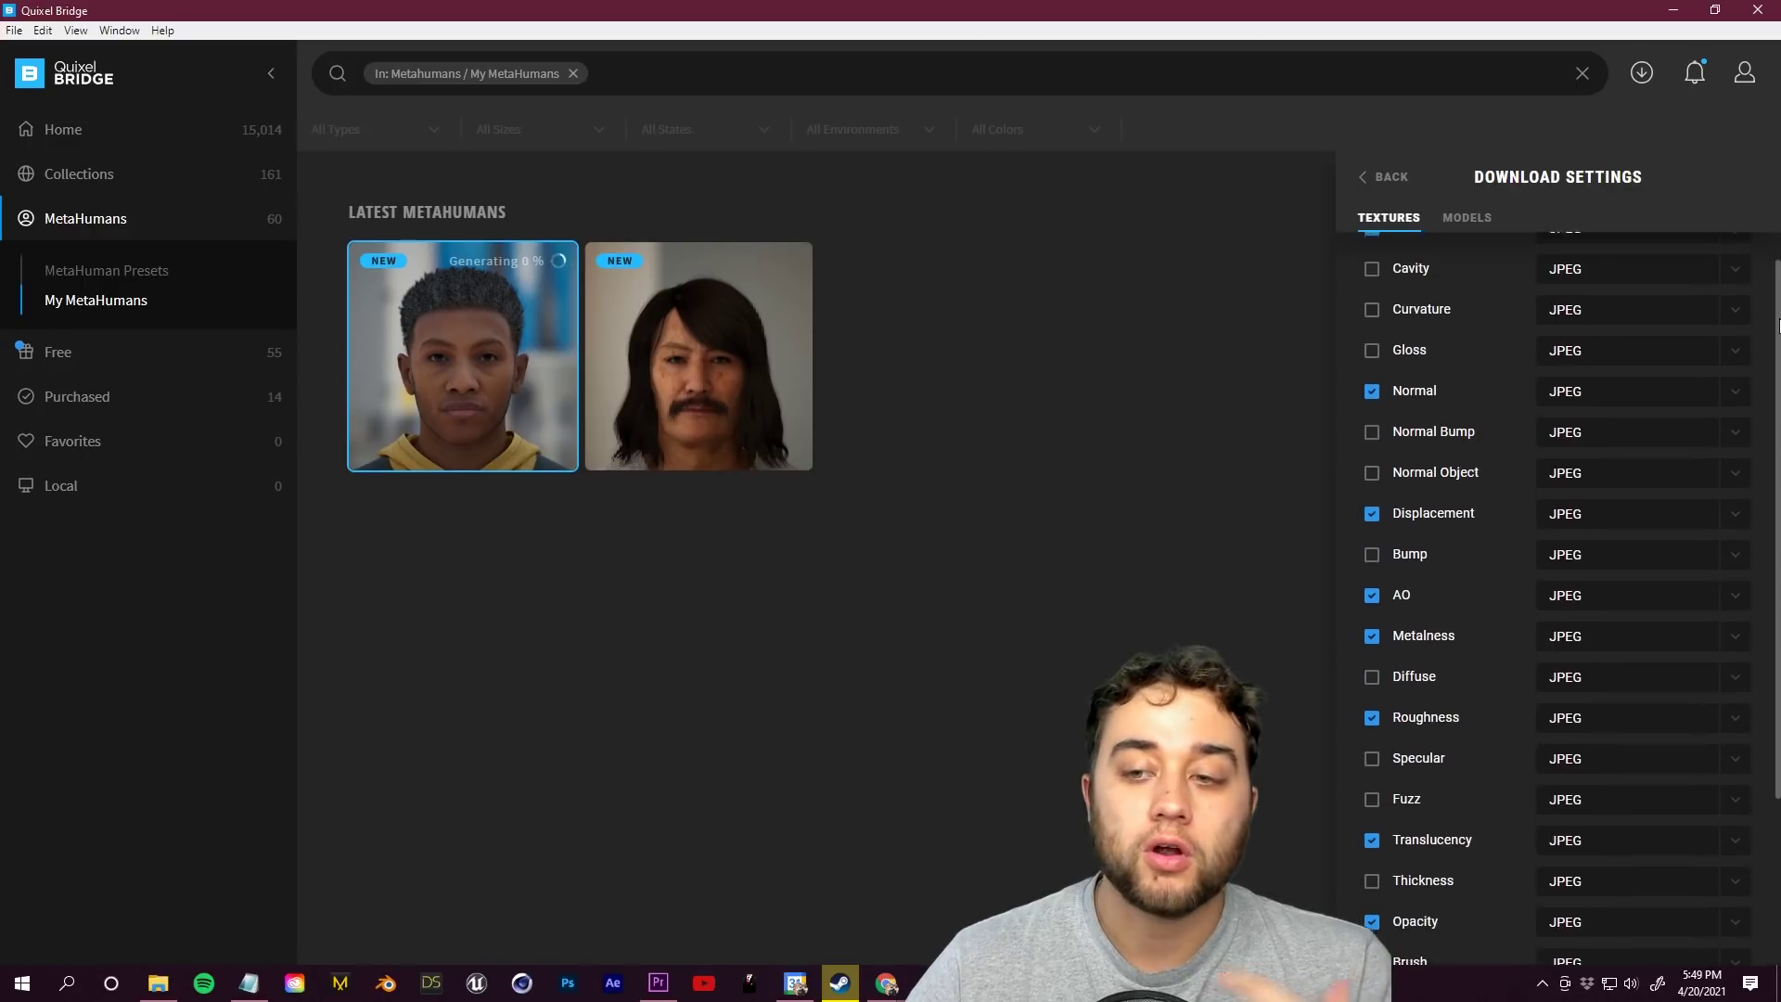
scroll(1558, 556, "down", 1)
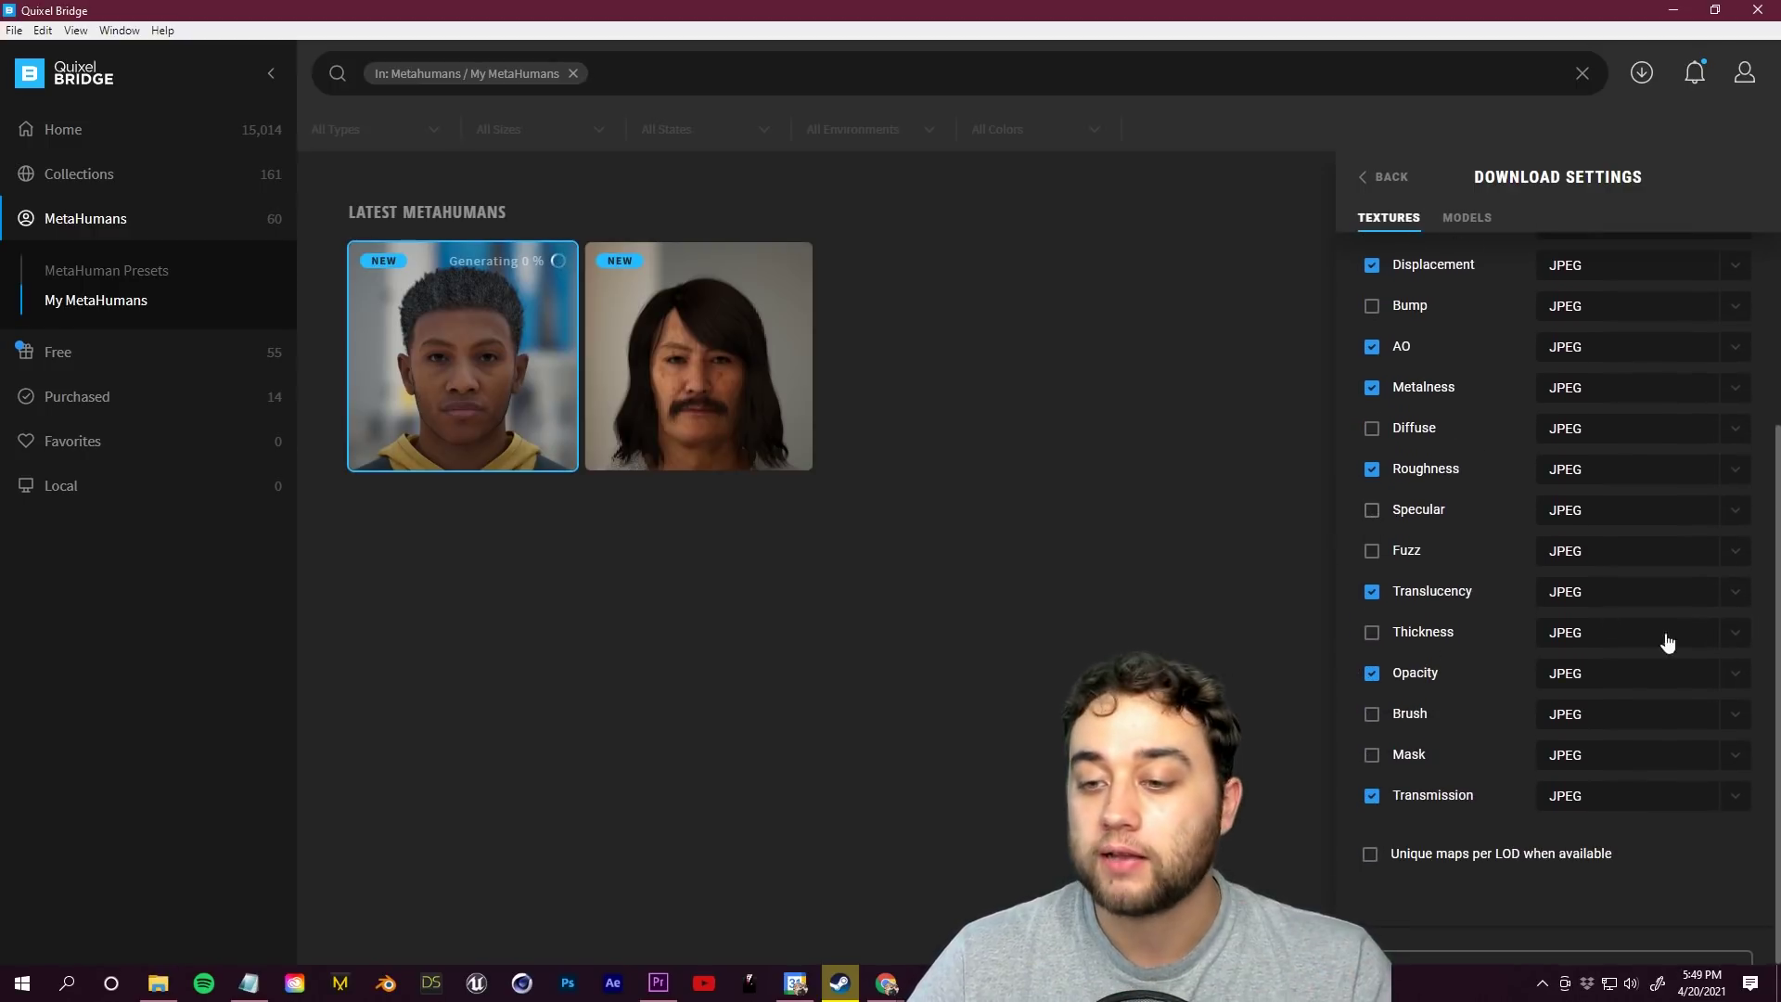
Review the Megascans and MetaHumans model format options in the download settings.
left_click(1466, 217)
left_click(1592, 274)
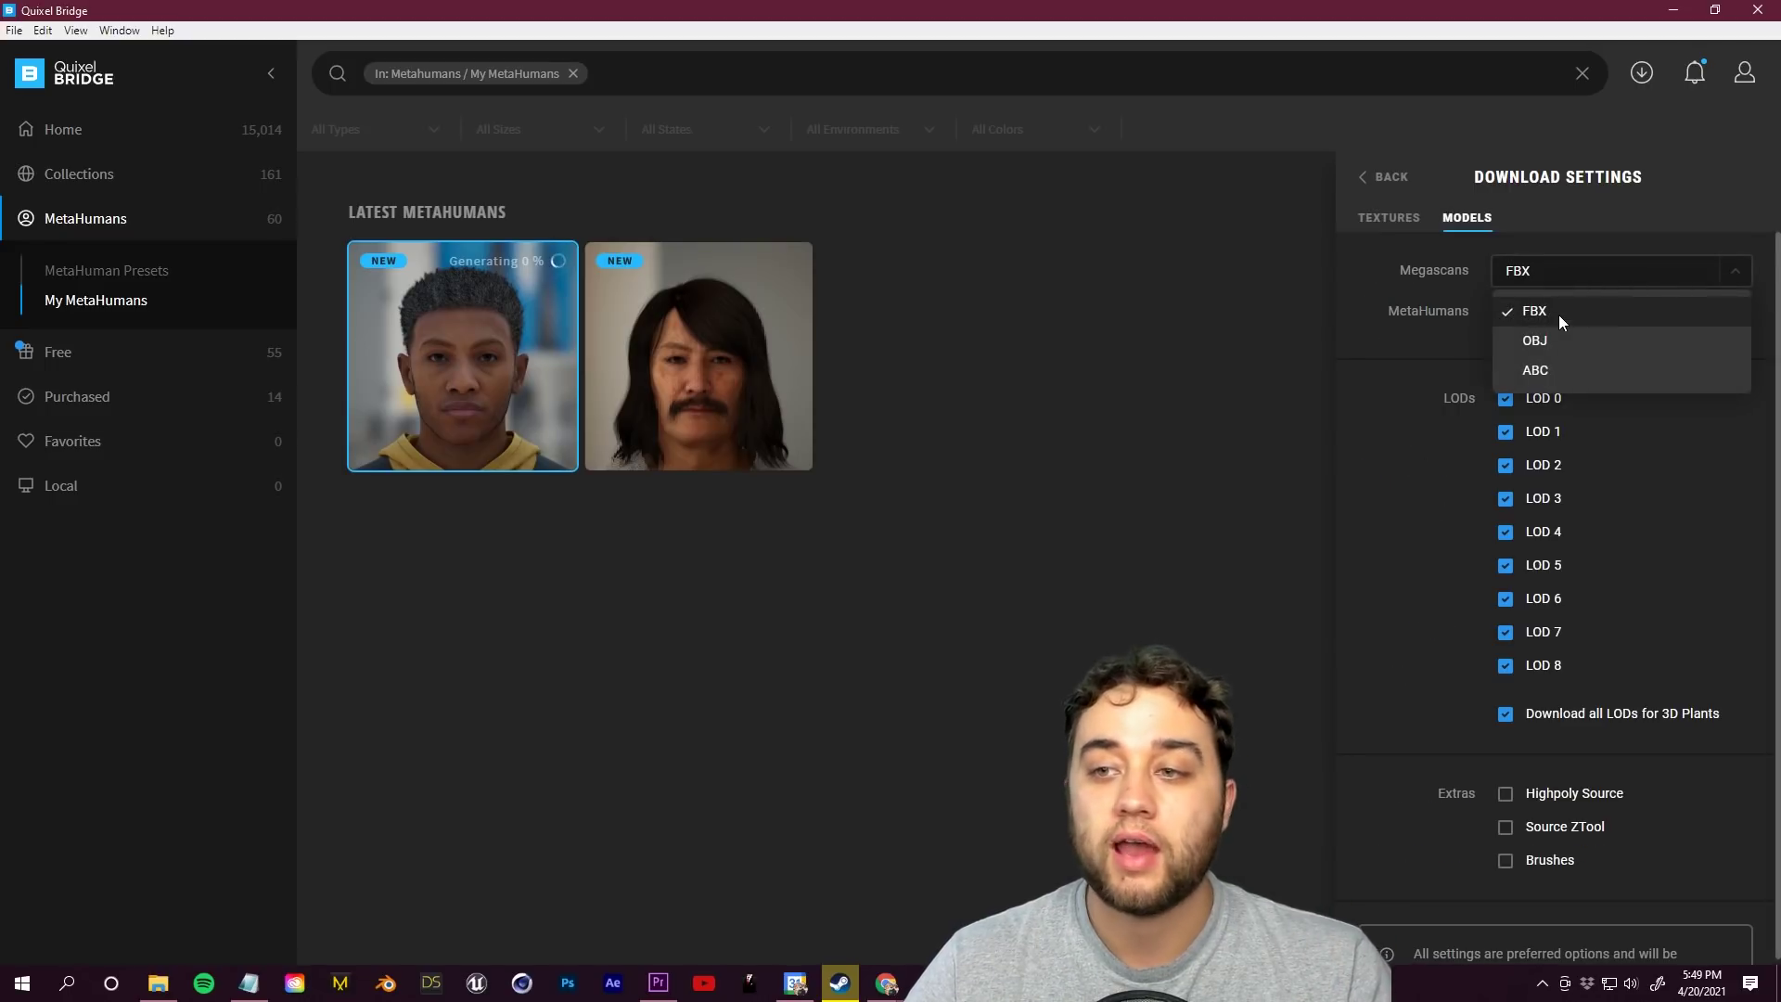
left_click(1470, 350)
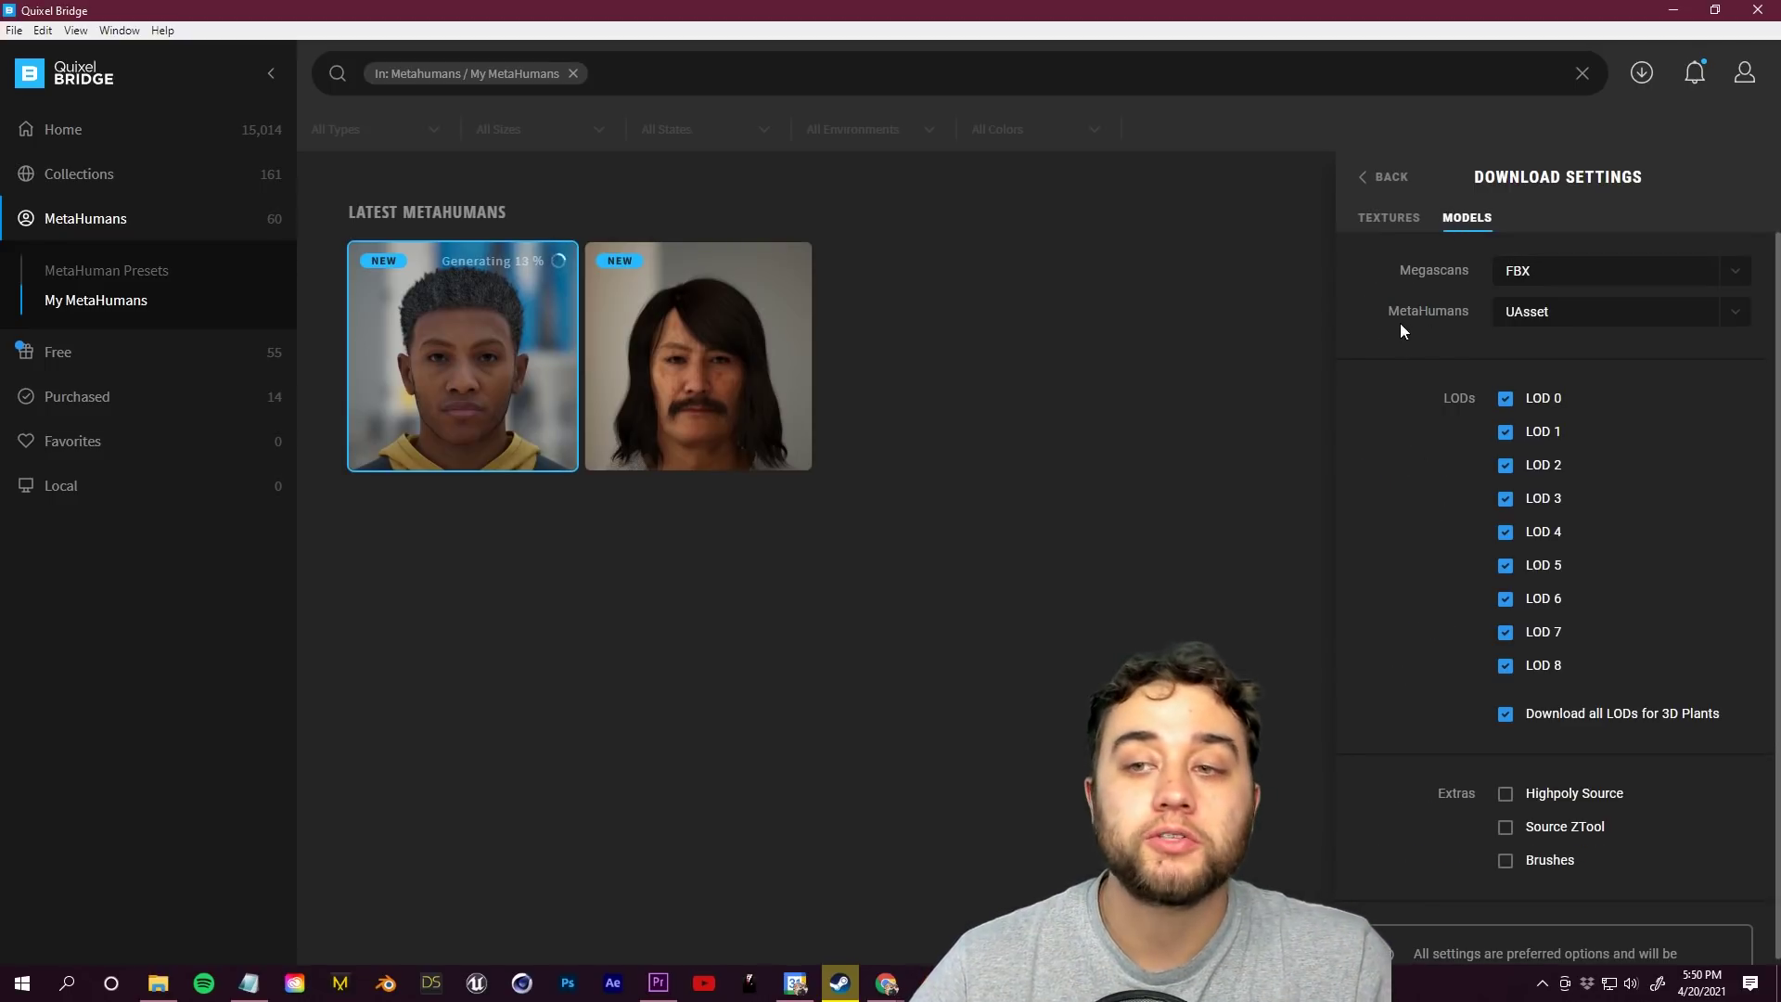
left_click(1619, 322)
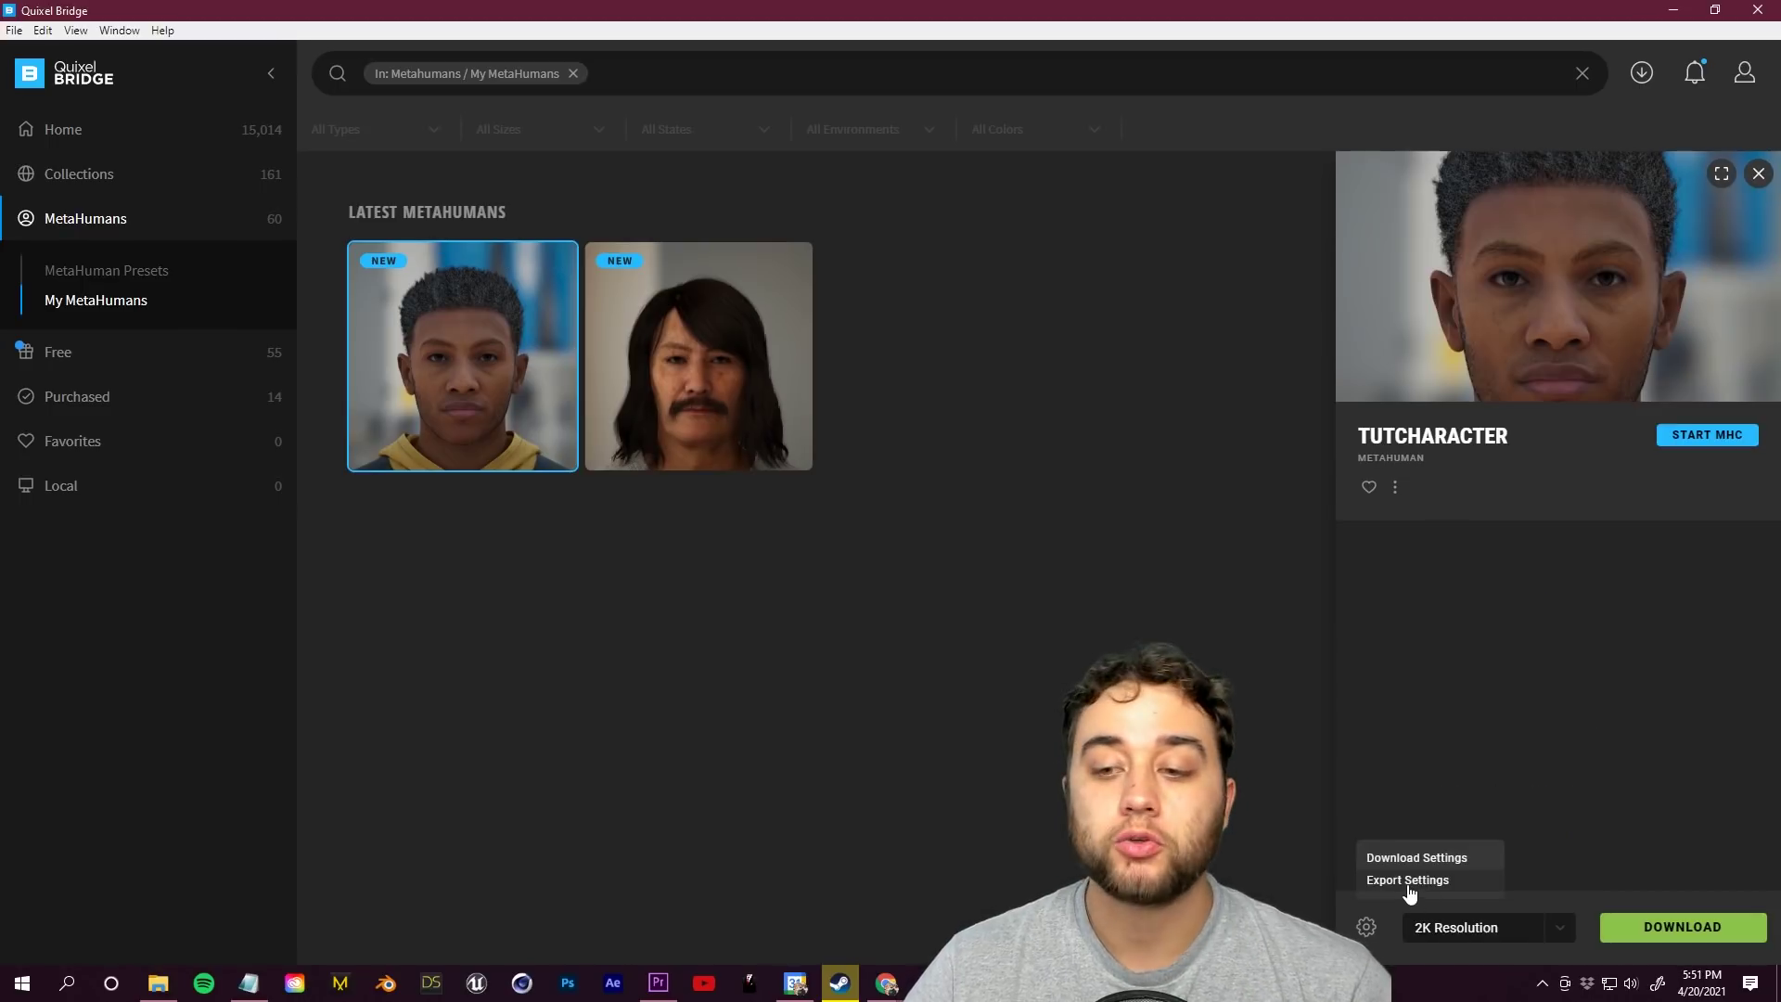
Open the export settings and look through the list of available export target applications.
left_click(1400, 858)
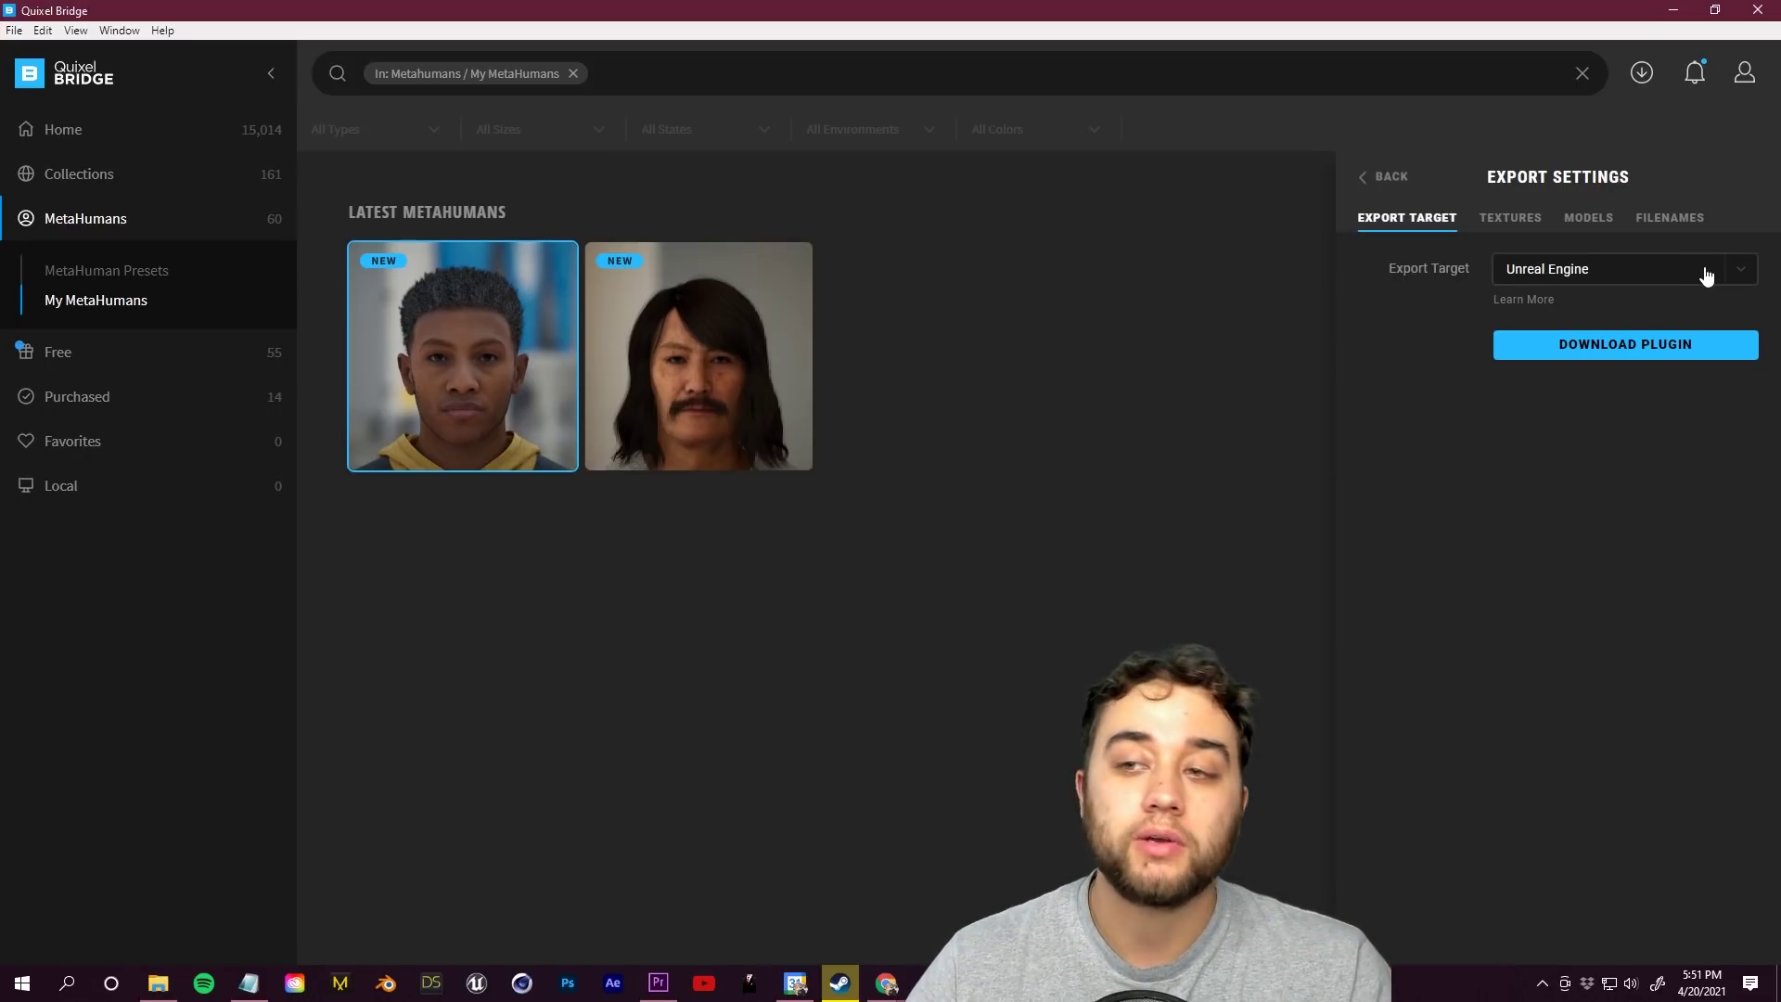
left_click(1645, 273)
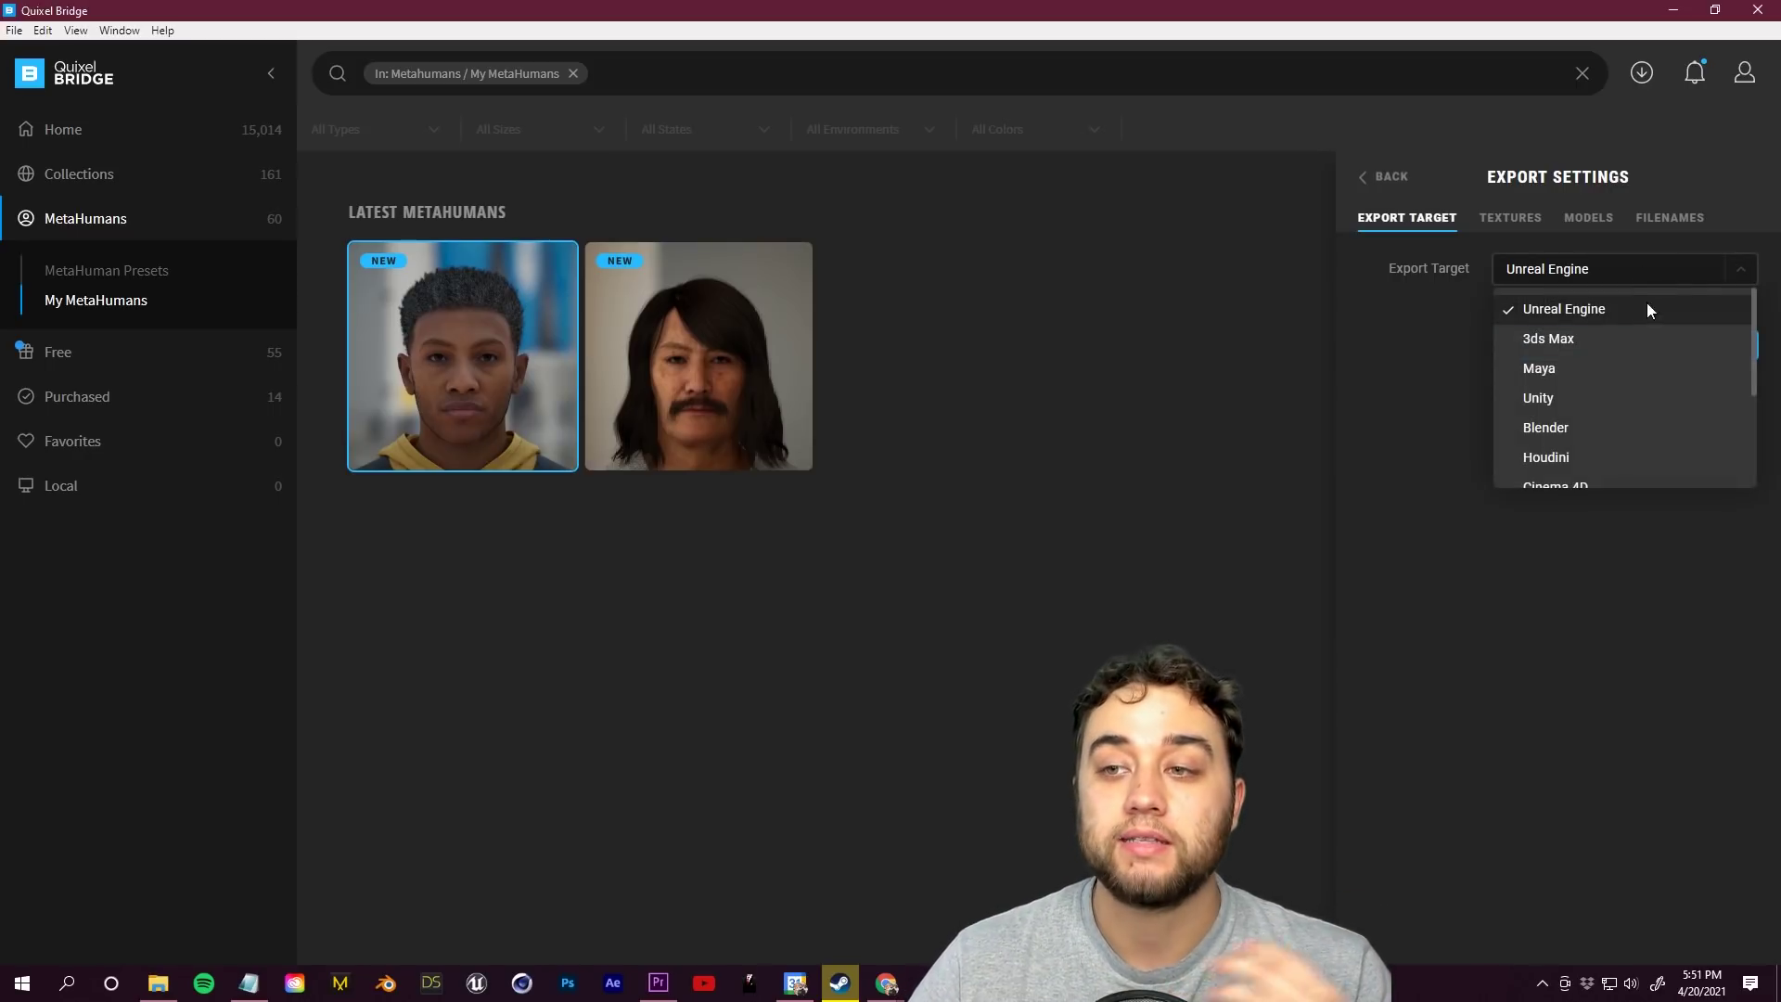
scroll(1604, 382, "down", 5)
scroll(1595, 417, "up", 3)
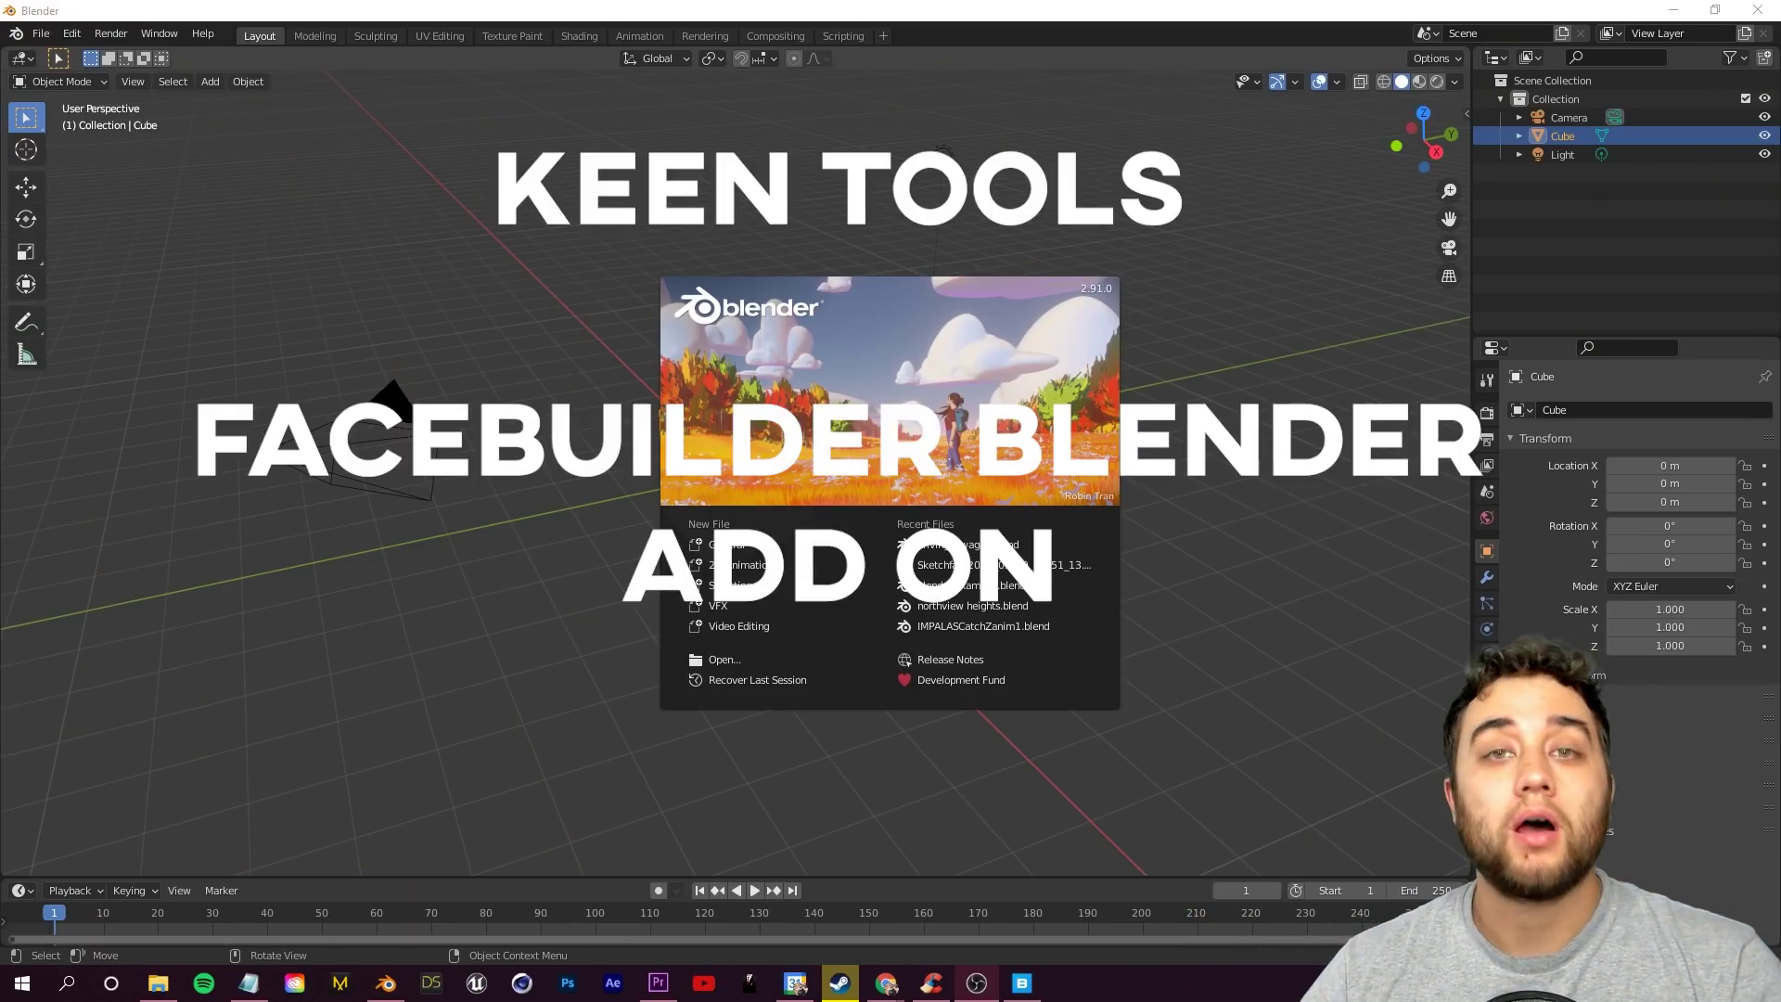
Switch to Blender, dismiss the splash screen and delete the default cube.
left_click(1267, 437)
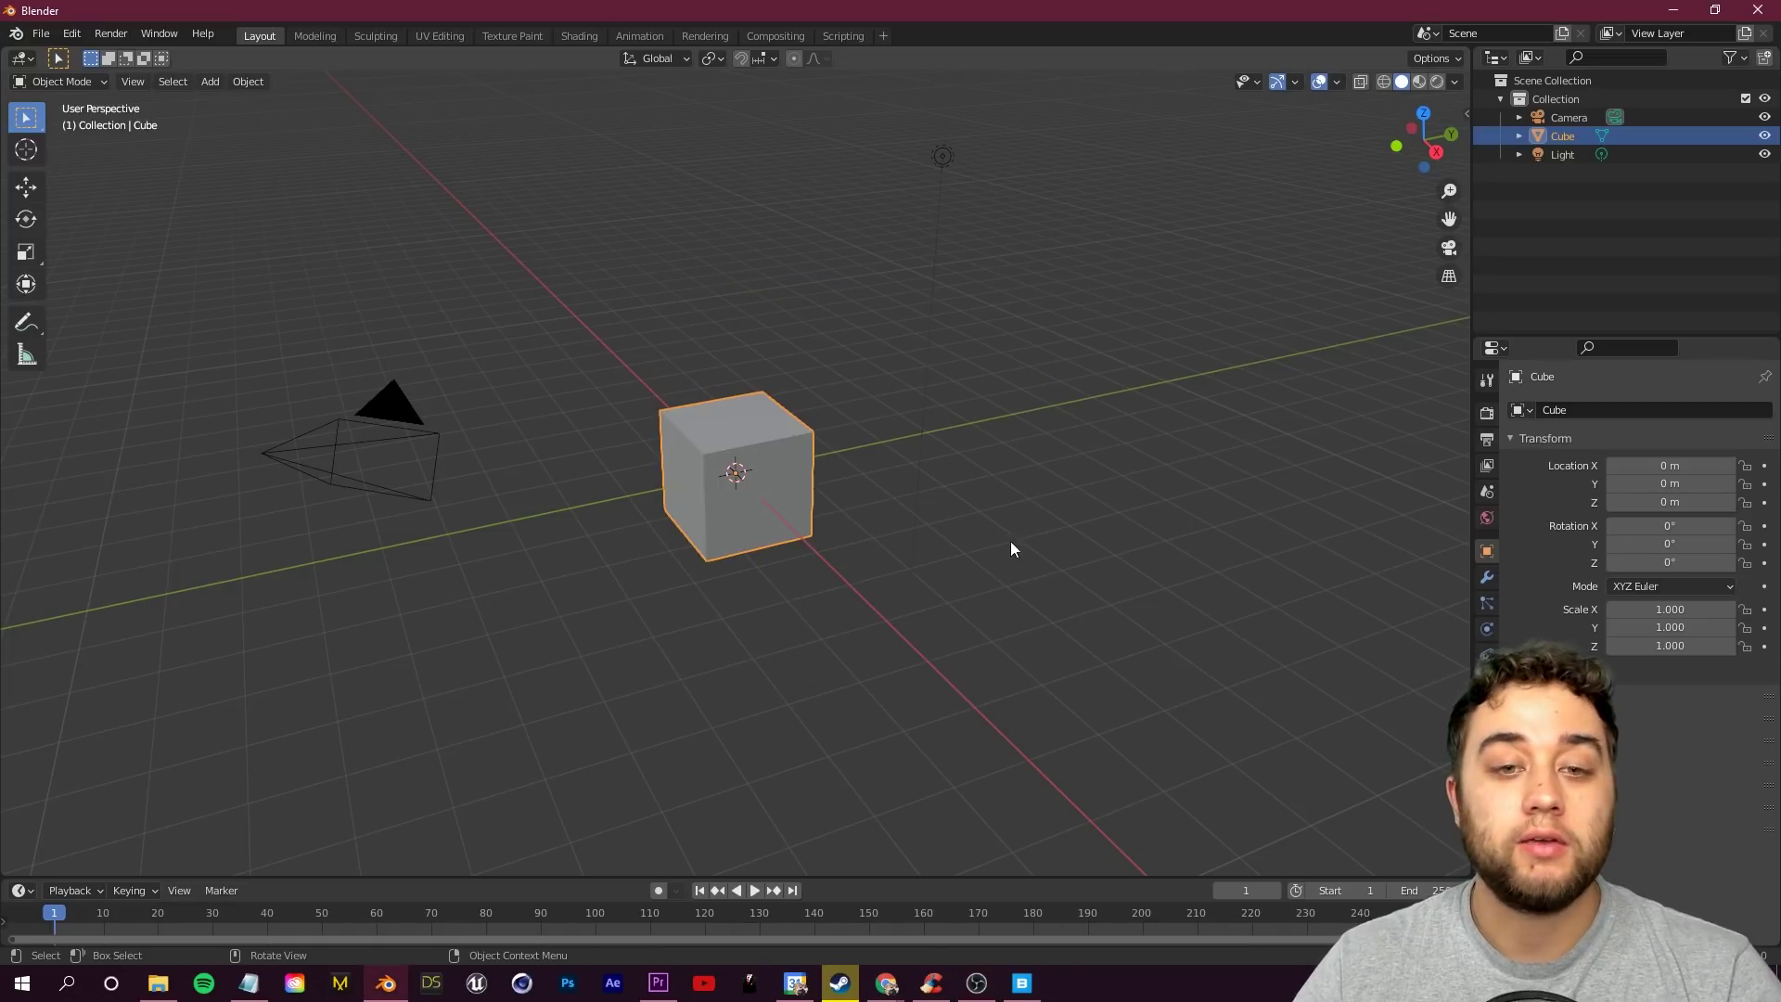
scroll(954, 442, "down", 4)
scroll(939, 440, "up", 2)
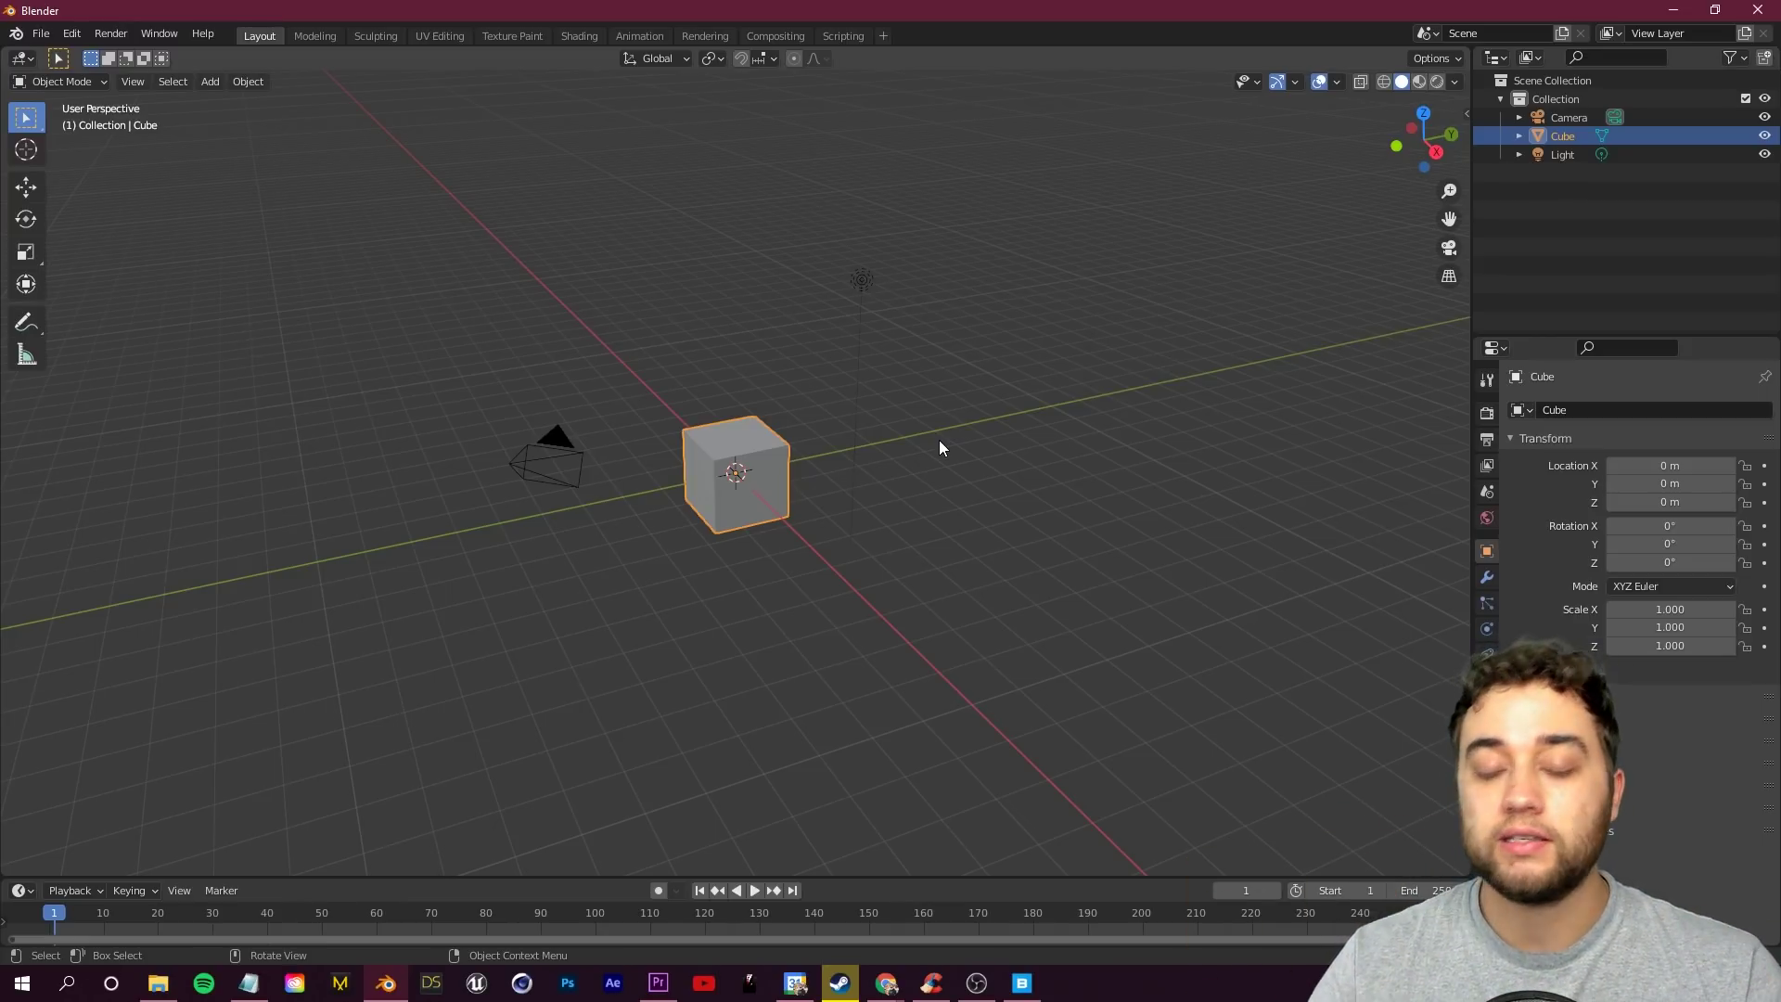
scroll(755, 460, "up", 2)
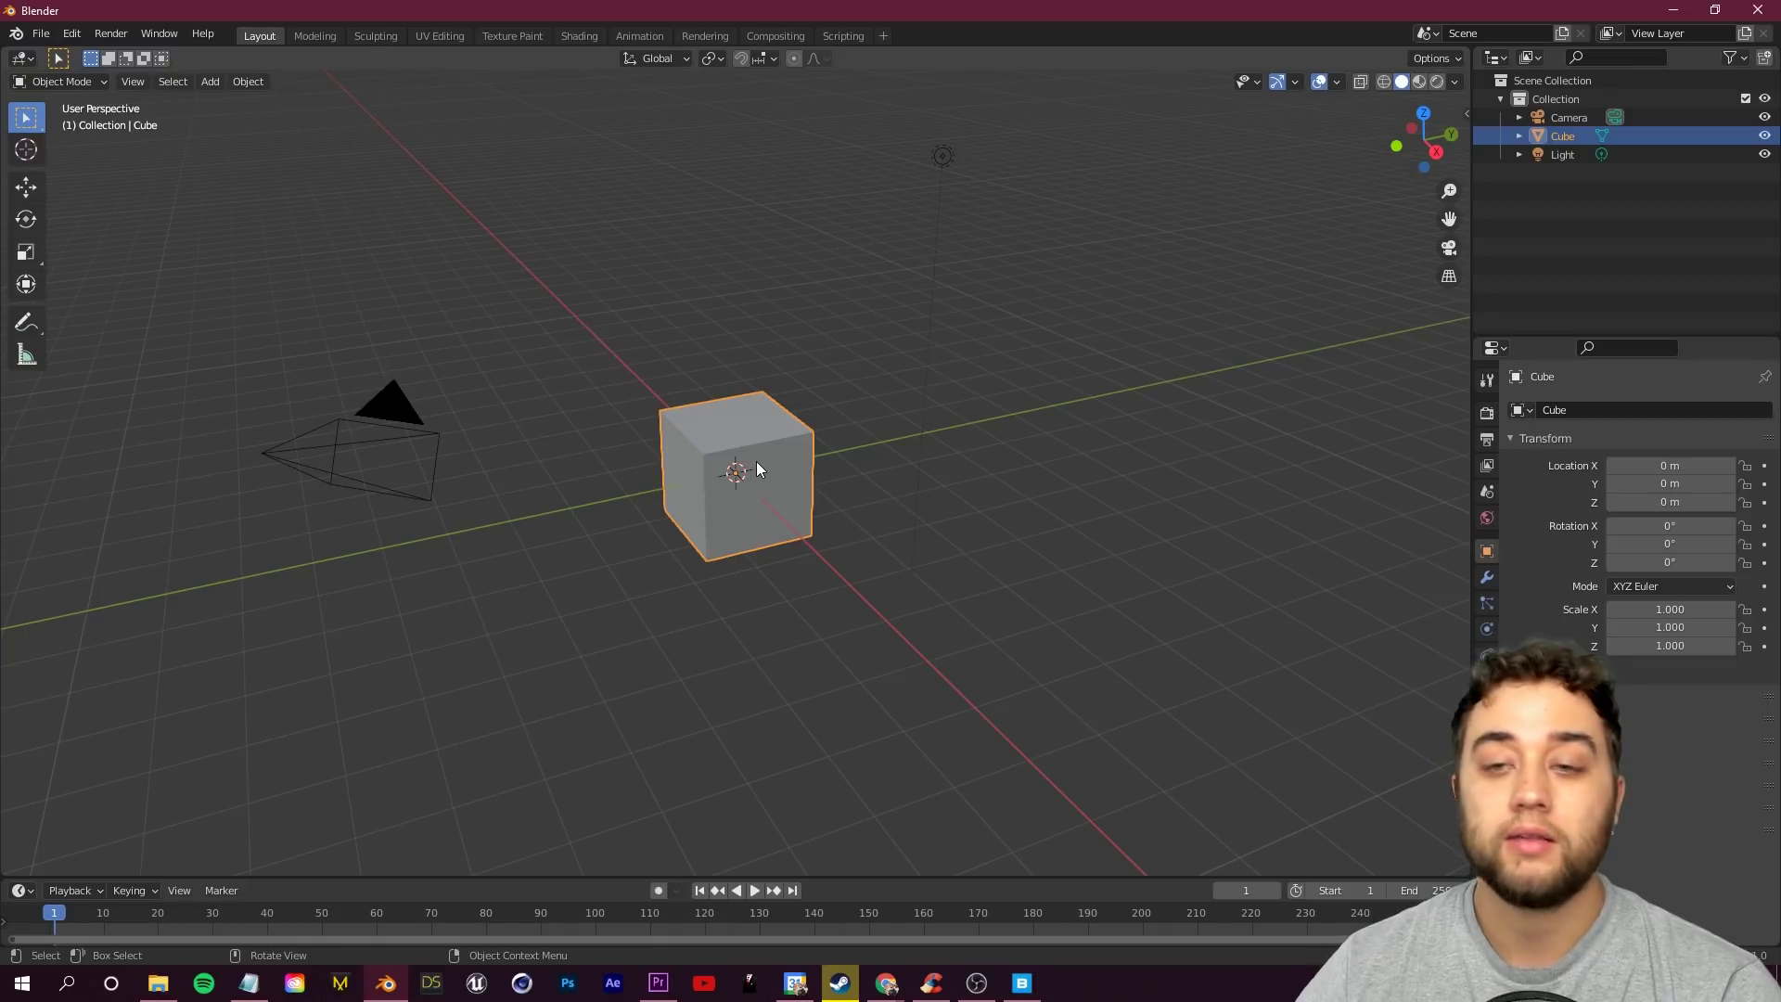
key("Delete")
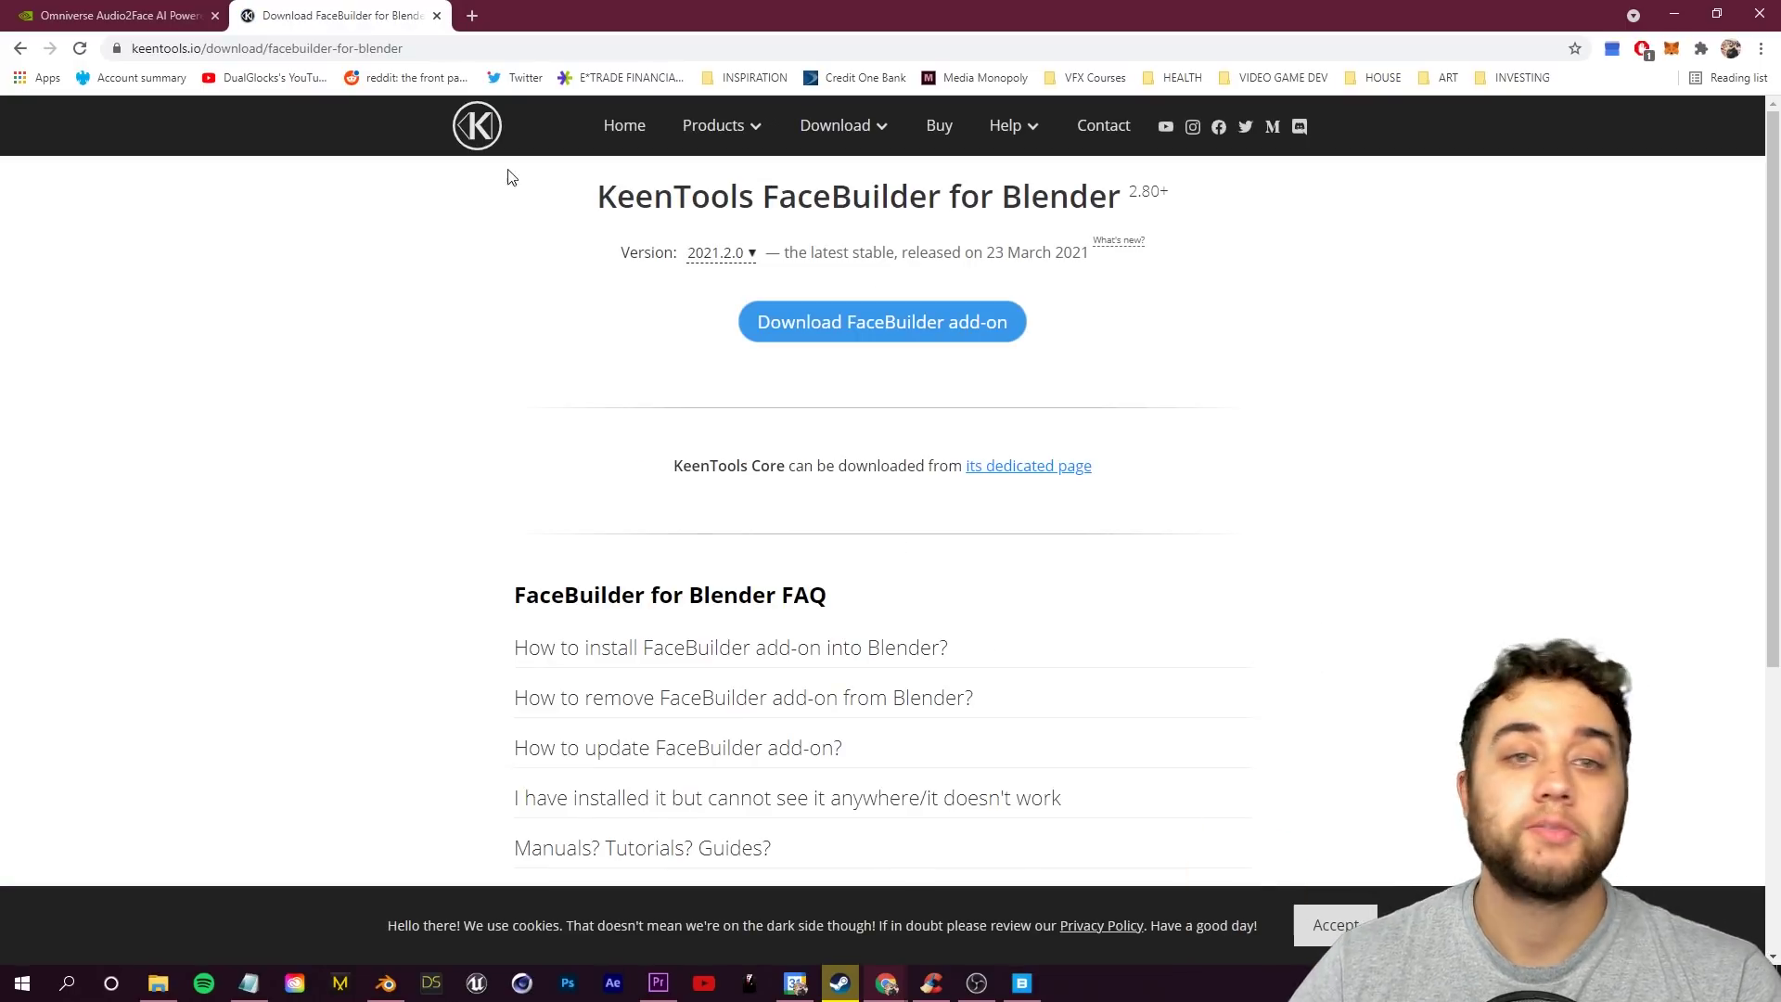
From the FaceBuilder download page, return to Blender and select keentools_2021.2.0_facebuilder_for_blender.zip in GUIDE TO 3D CHARACTERS as the add-on to install.
left_click_drag(592, 206, 799, 199)
left_click(743, 404)
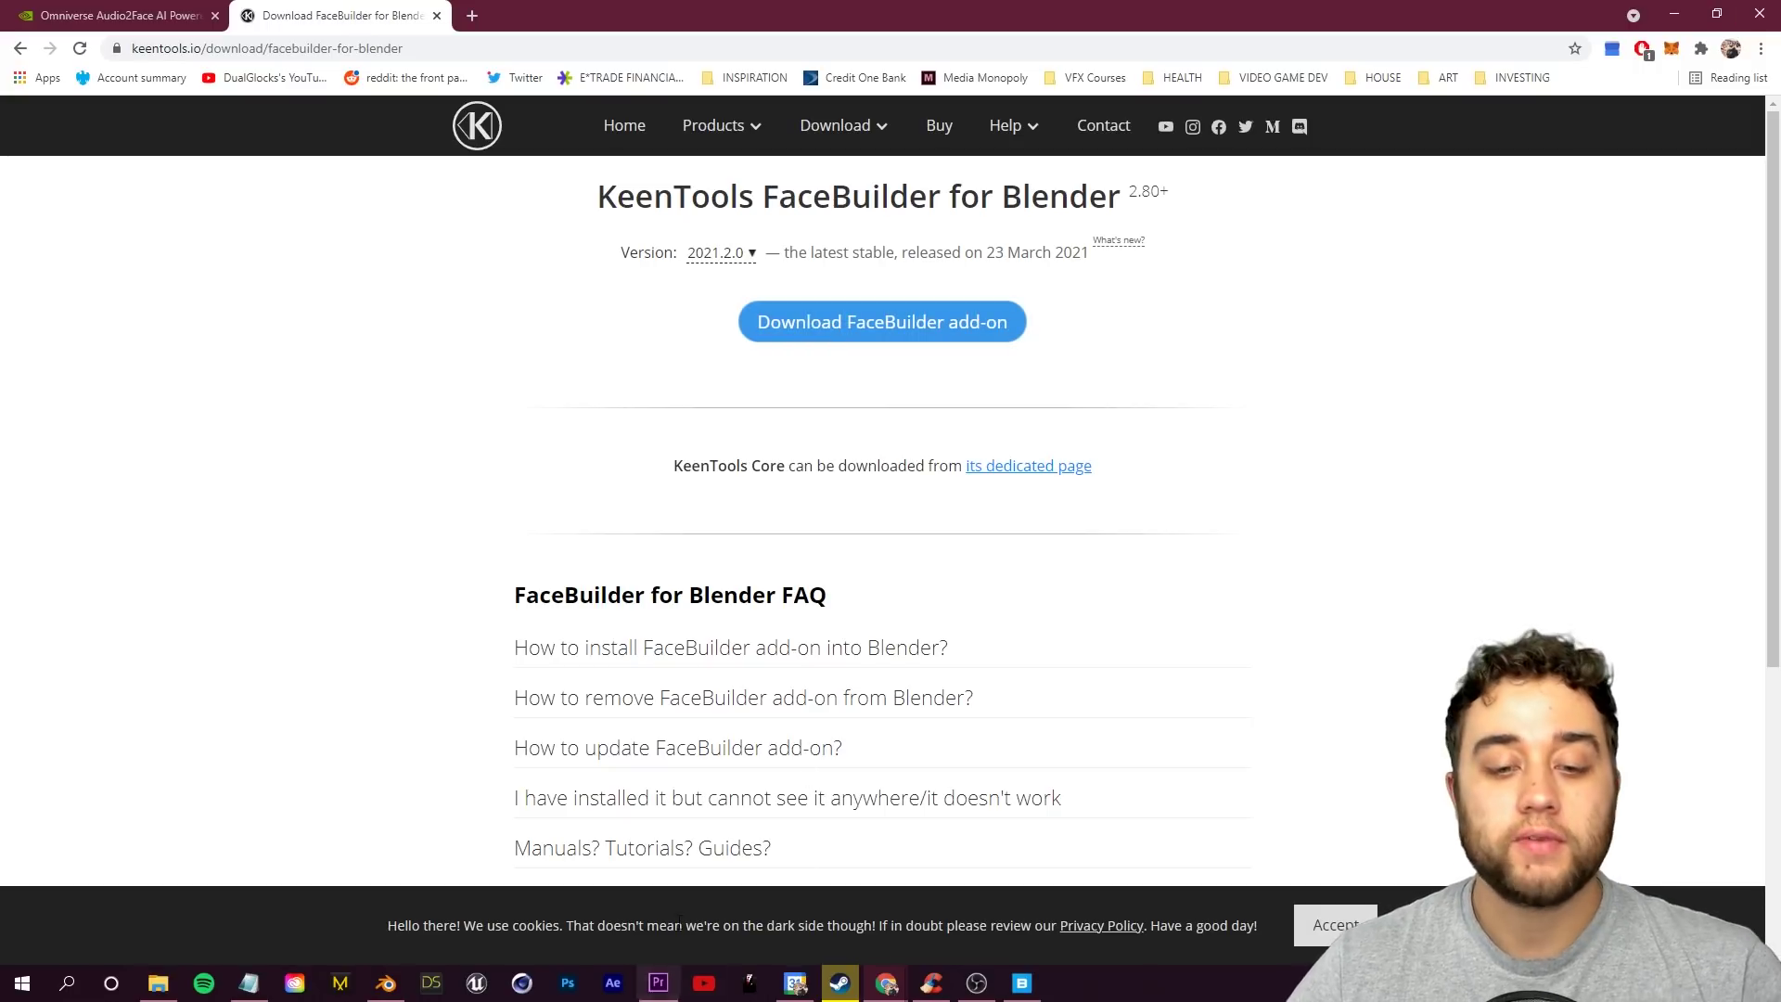
left_click(386, 983)
left_click(72, 33)
left_click(114, 301)
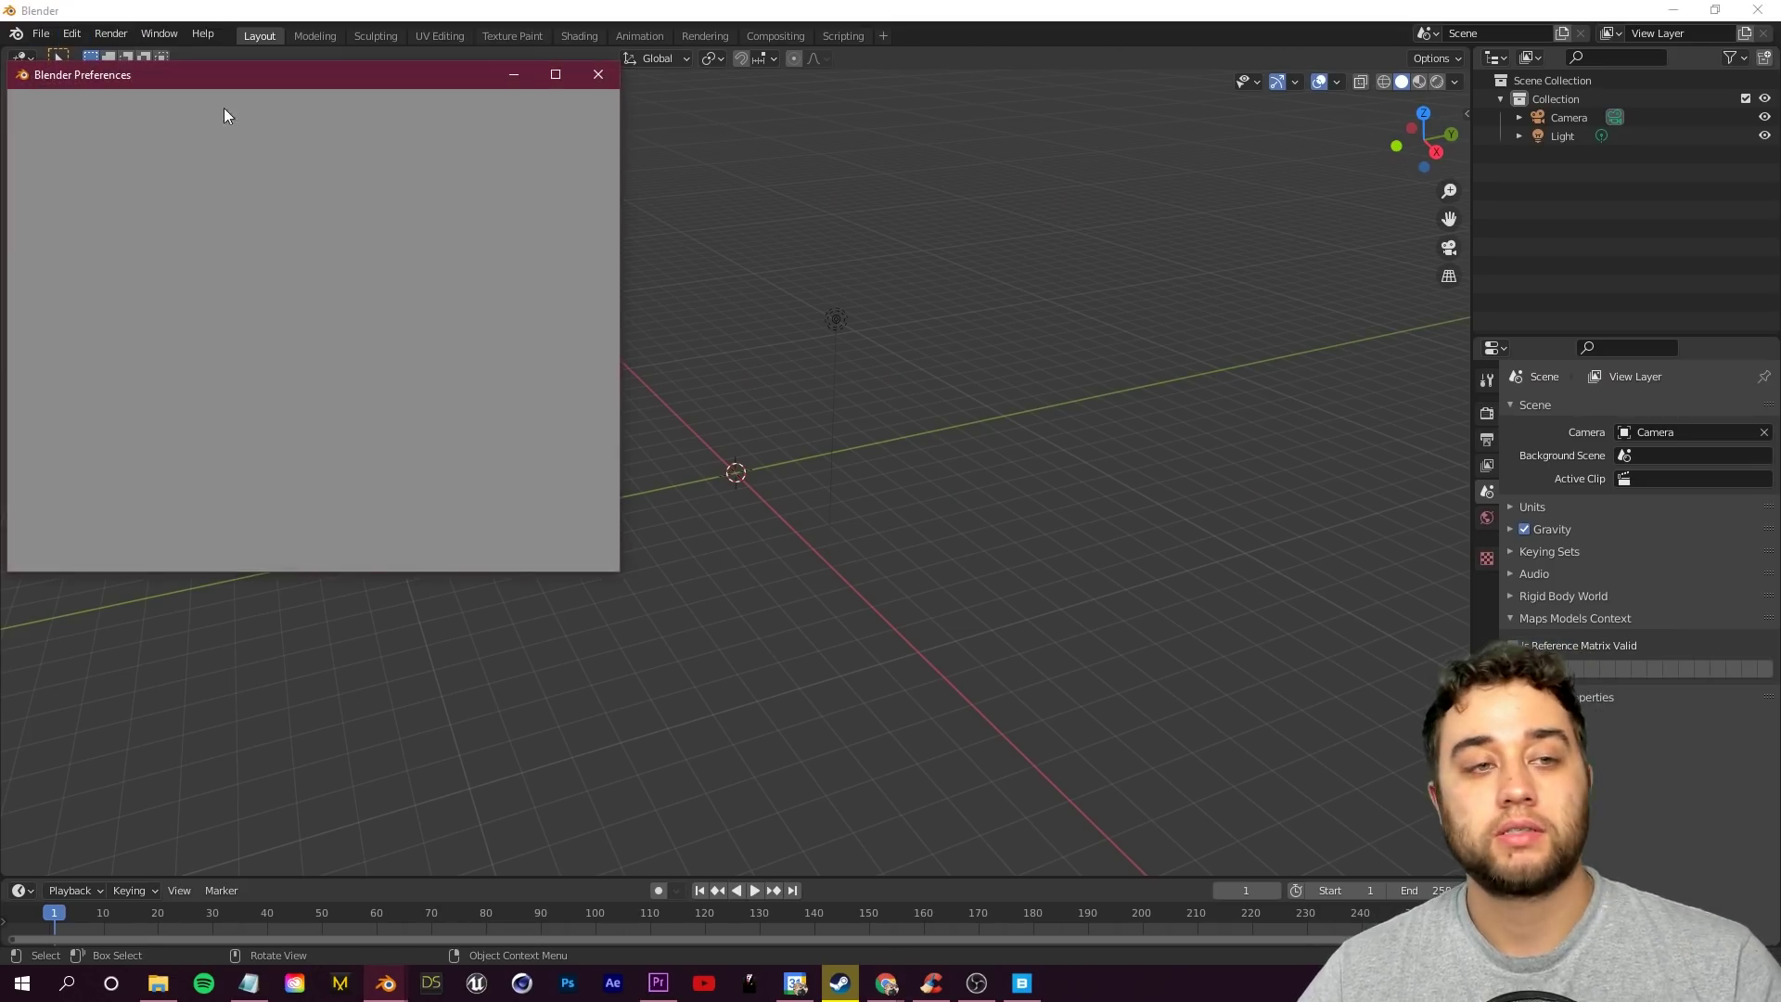
left_click(110, 268)
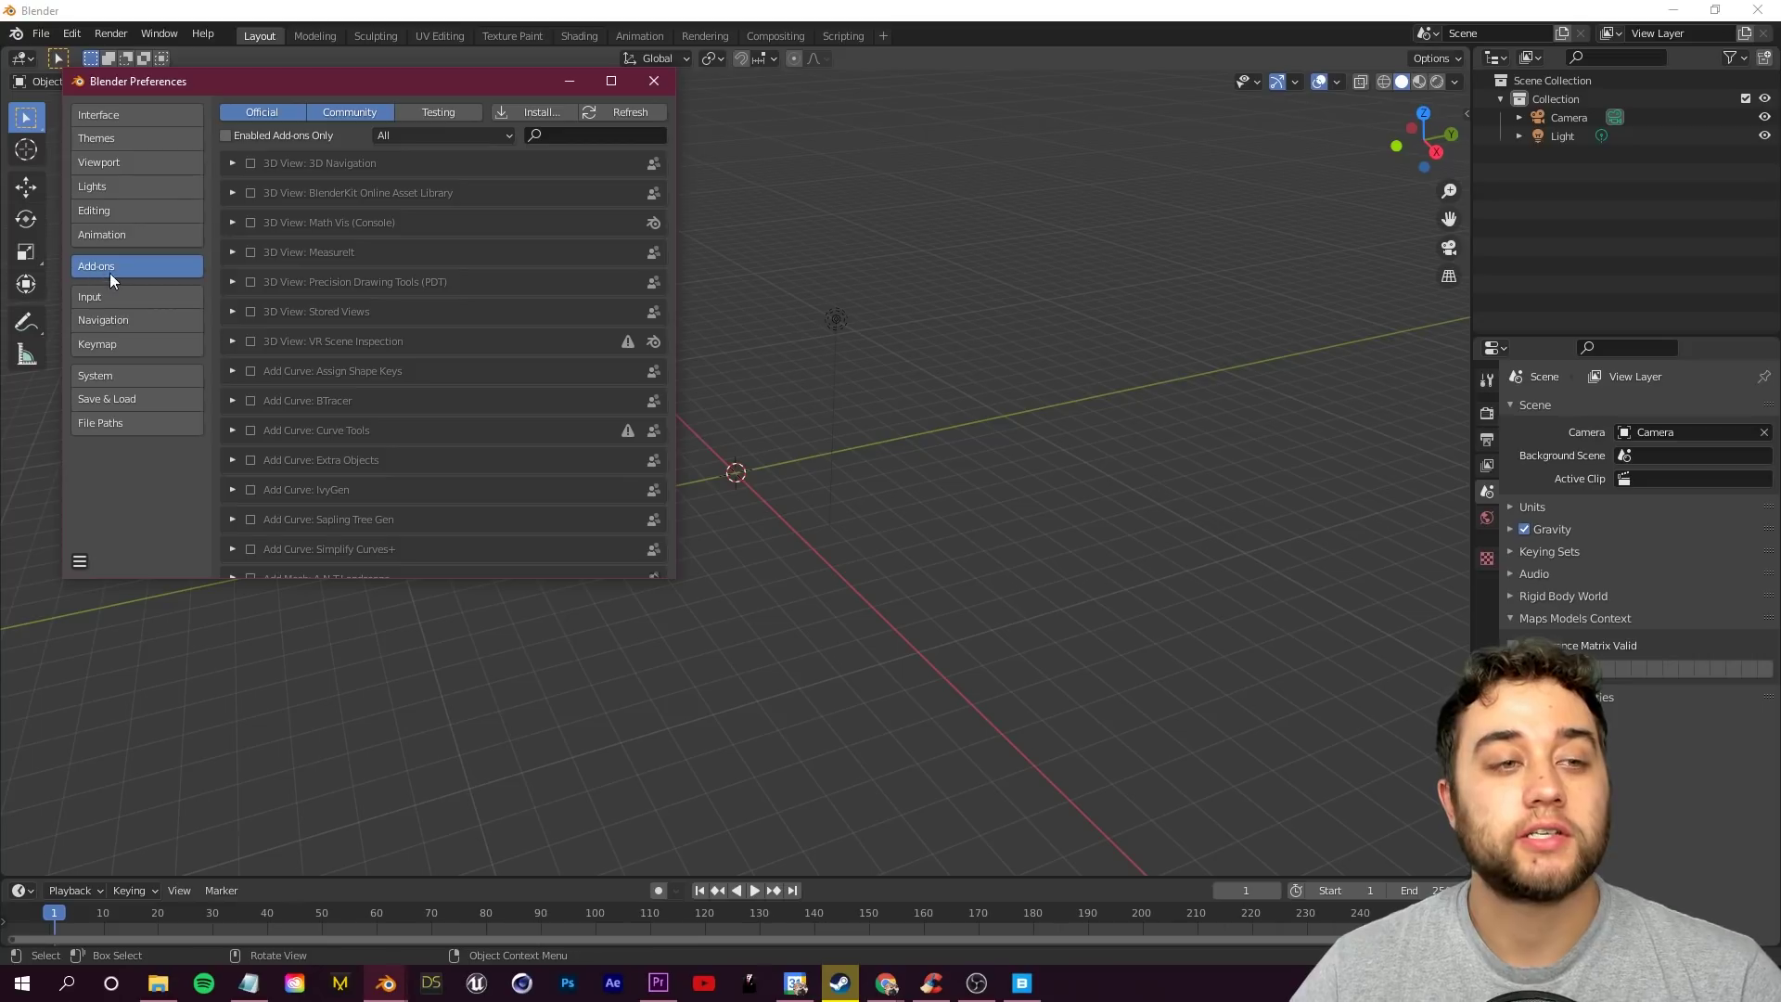
left_click(565, 114)
left_click(129, 502)
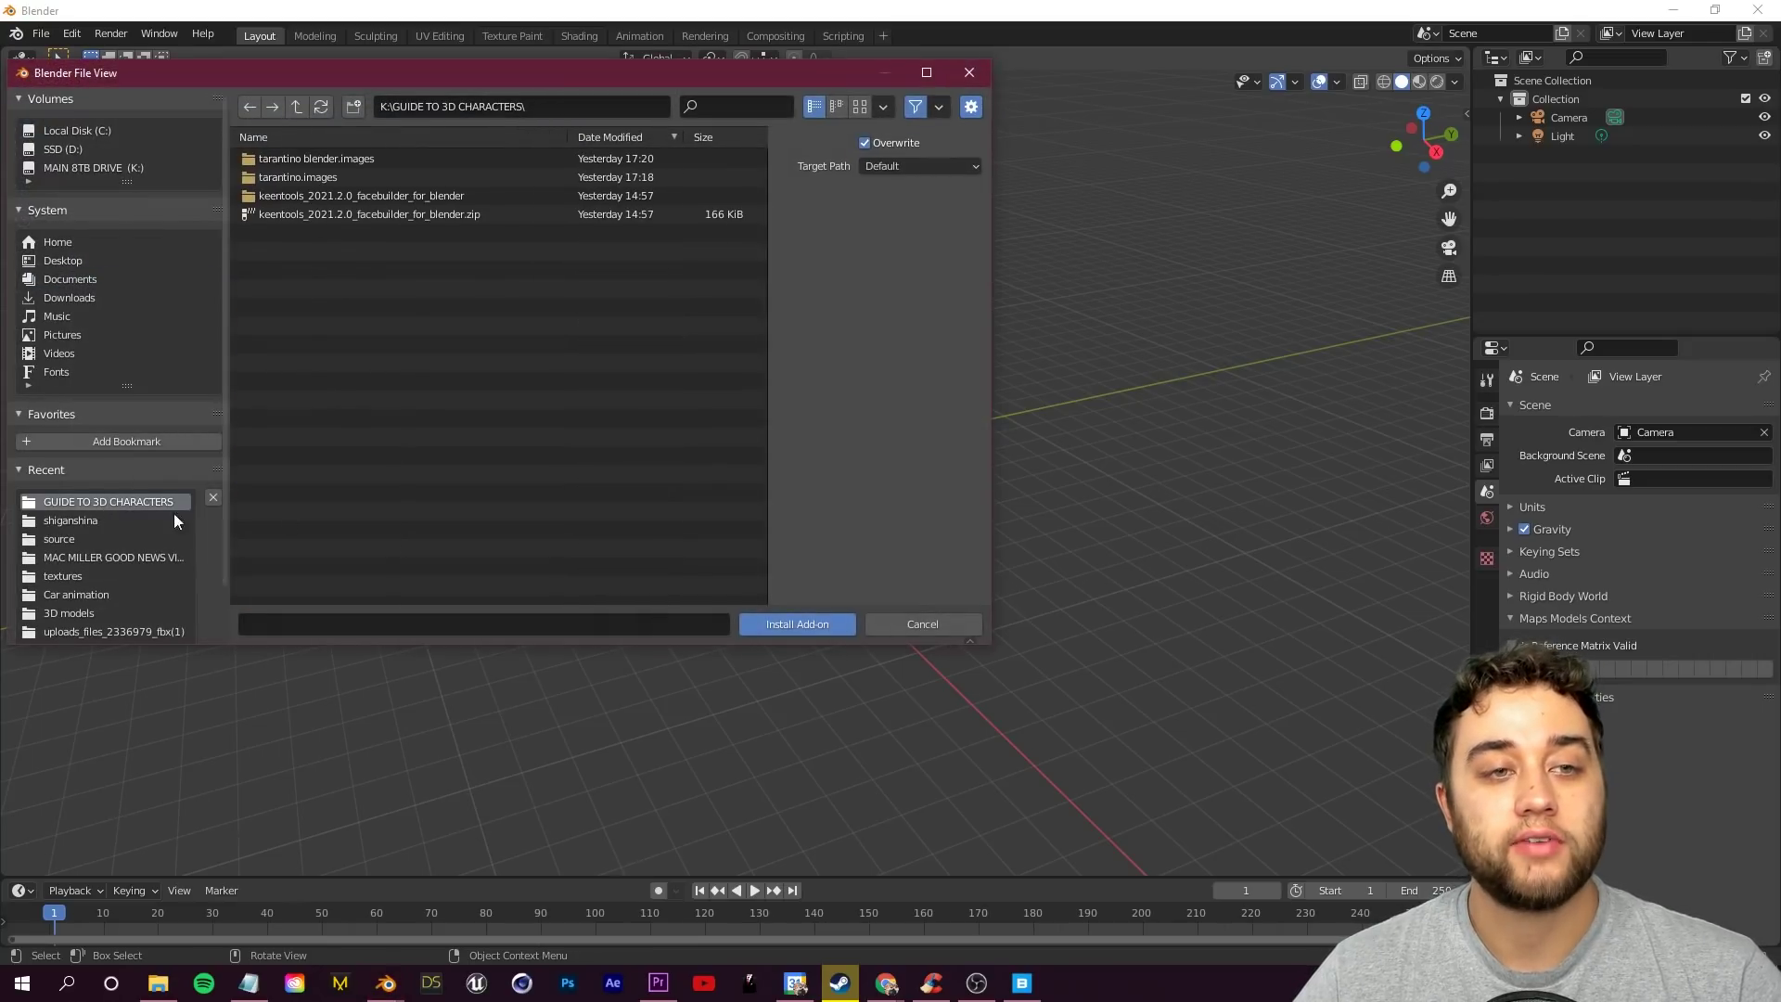
left_click(297, 215)
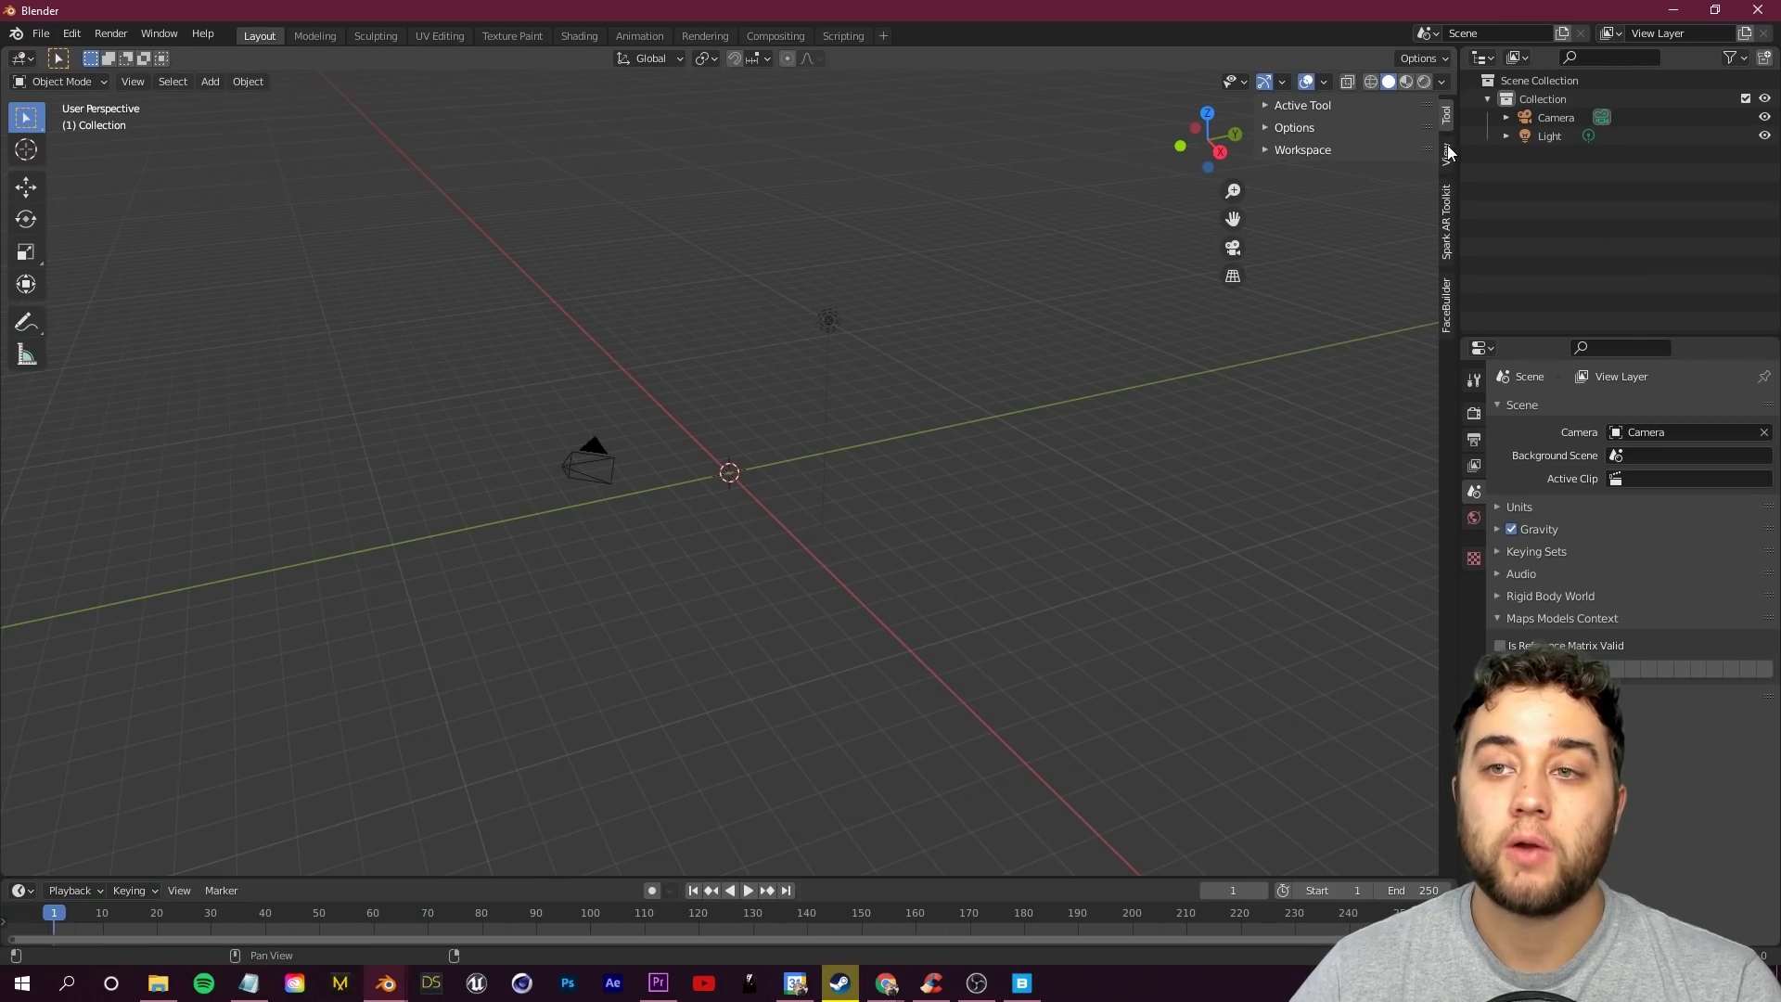
Create a new head in the empty scene with the FaceBuilder add-on.
left_click(1446, 154)
left_click(1446, 304)
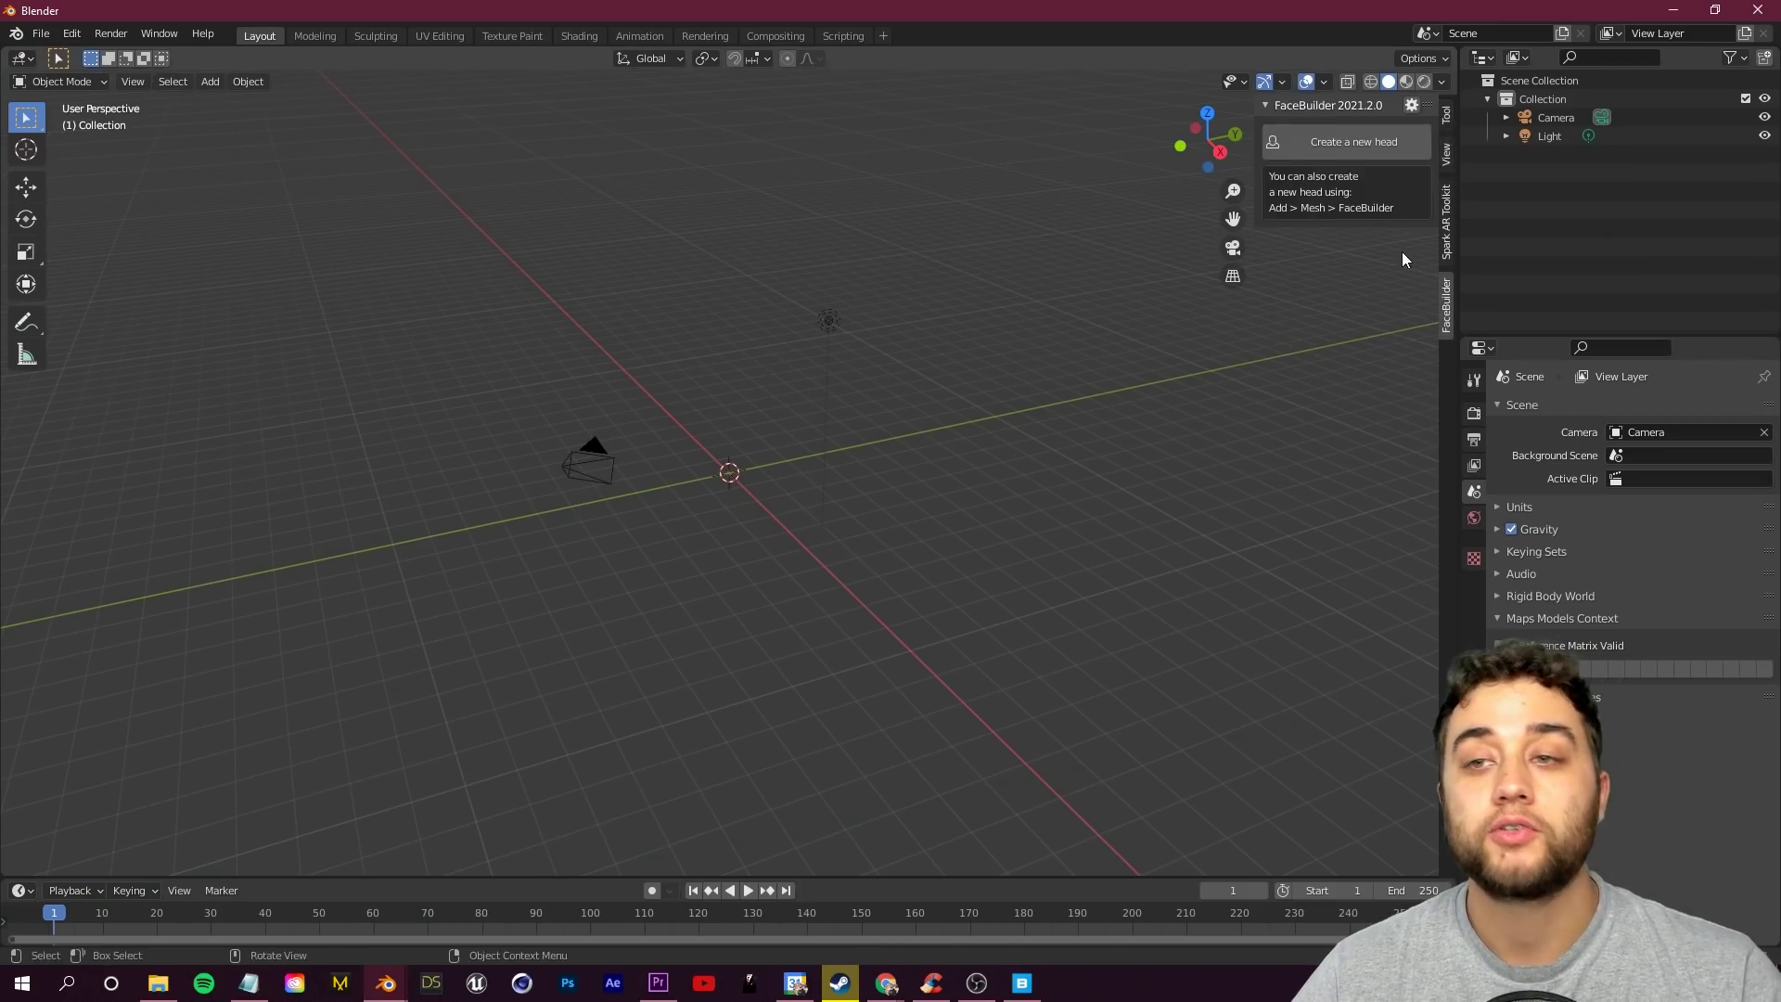
left_click(1347, 144)
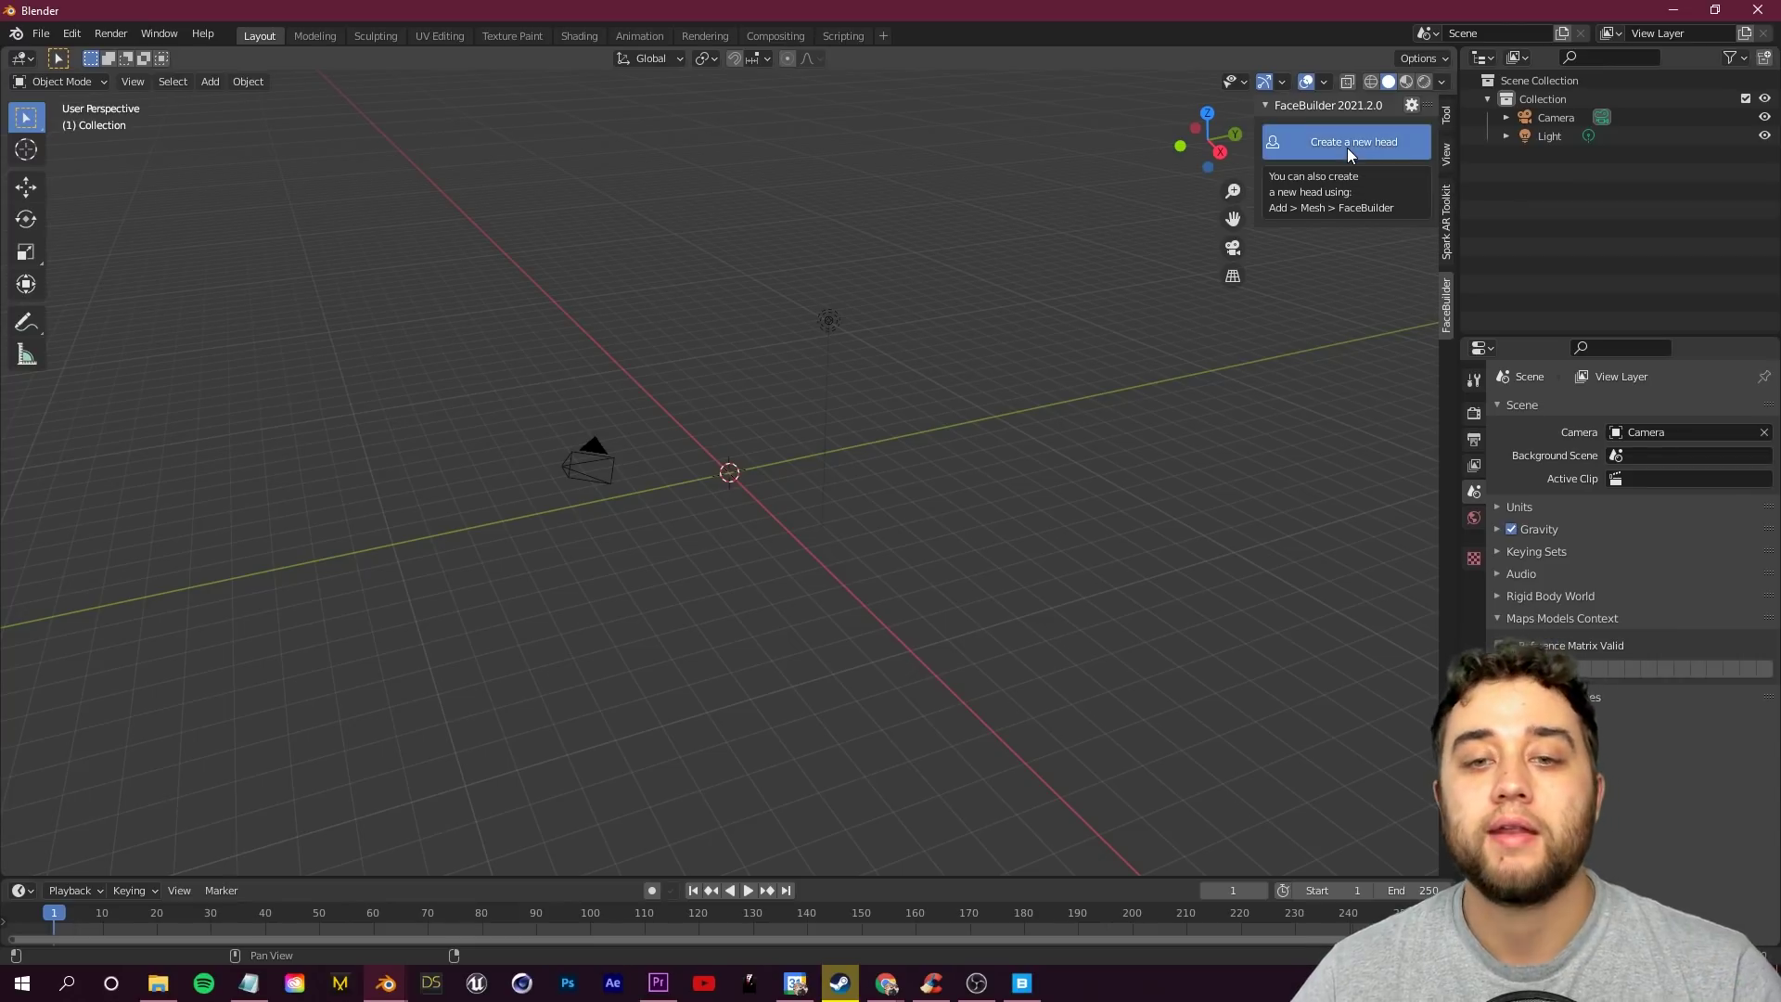
scroll(828, 445, "up", 8)
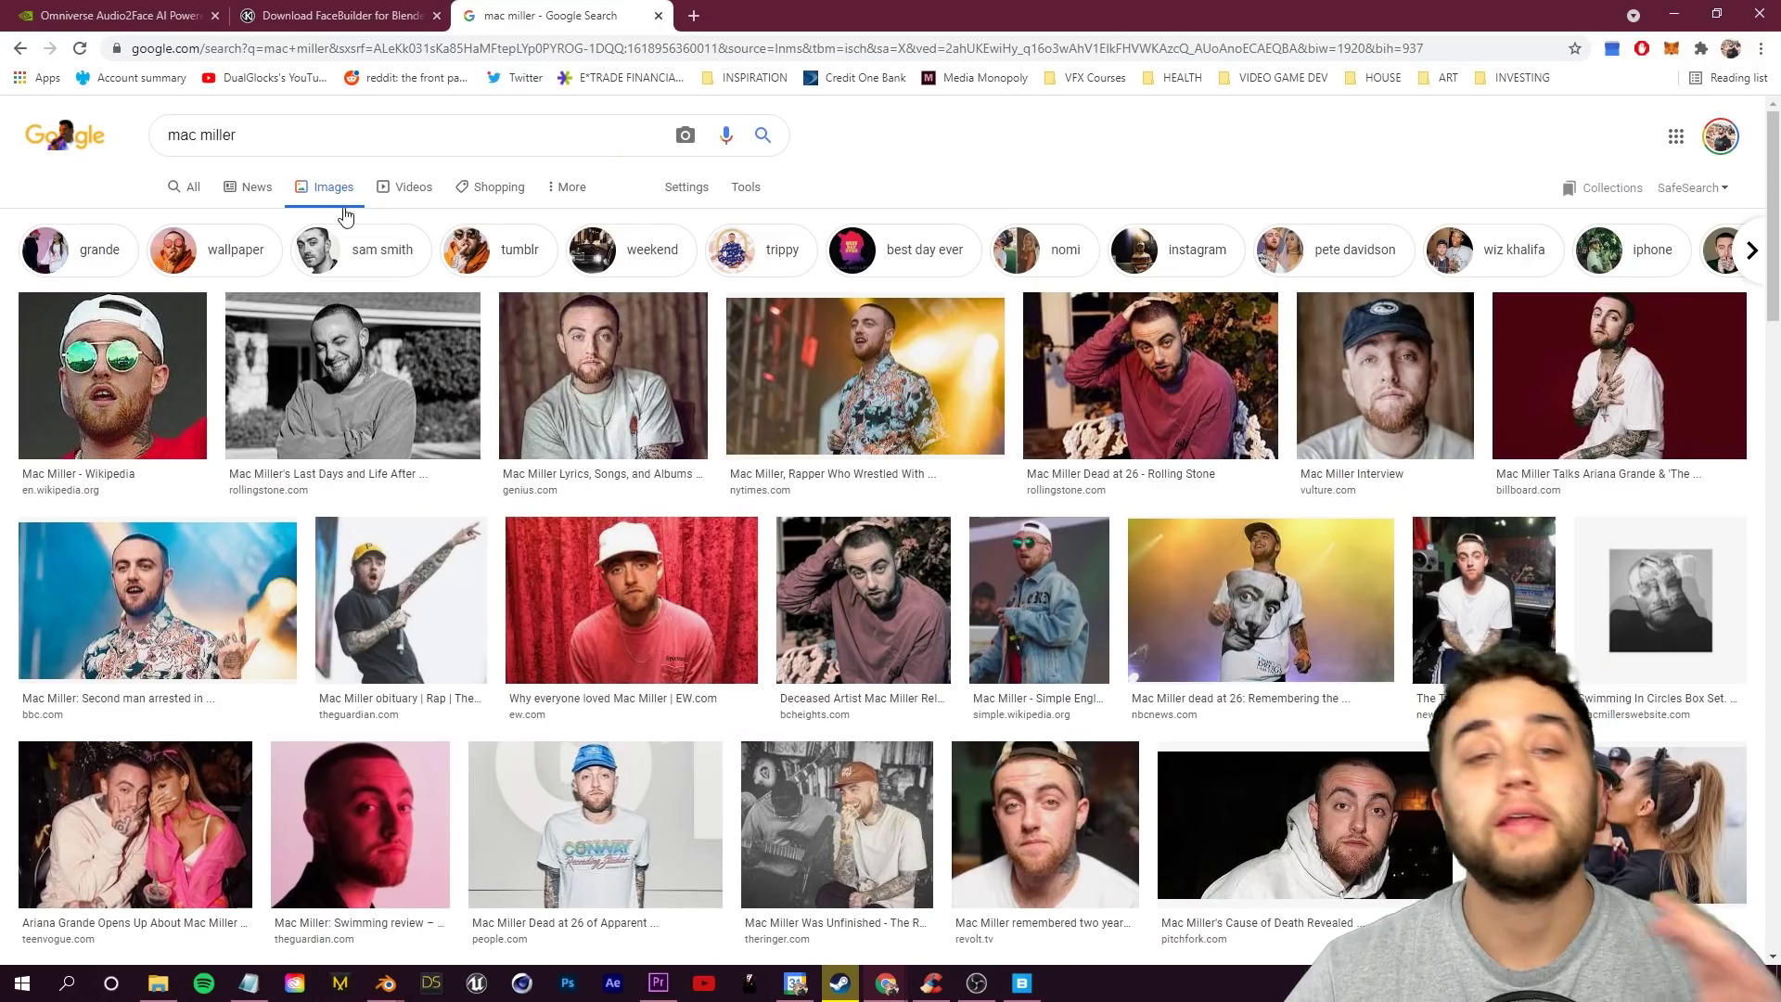
Switch to the browser and save the front-facing Genius portrait from the Mac Miller image results.
left_click(591, 384)
scroll(595, 383, "up", 1)
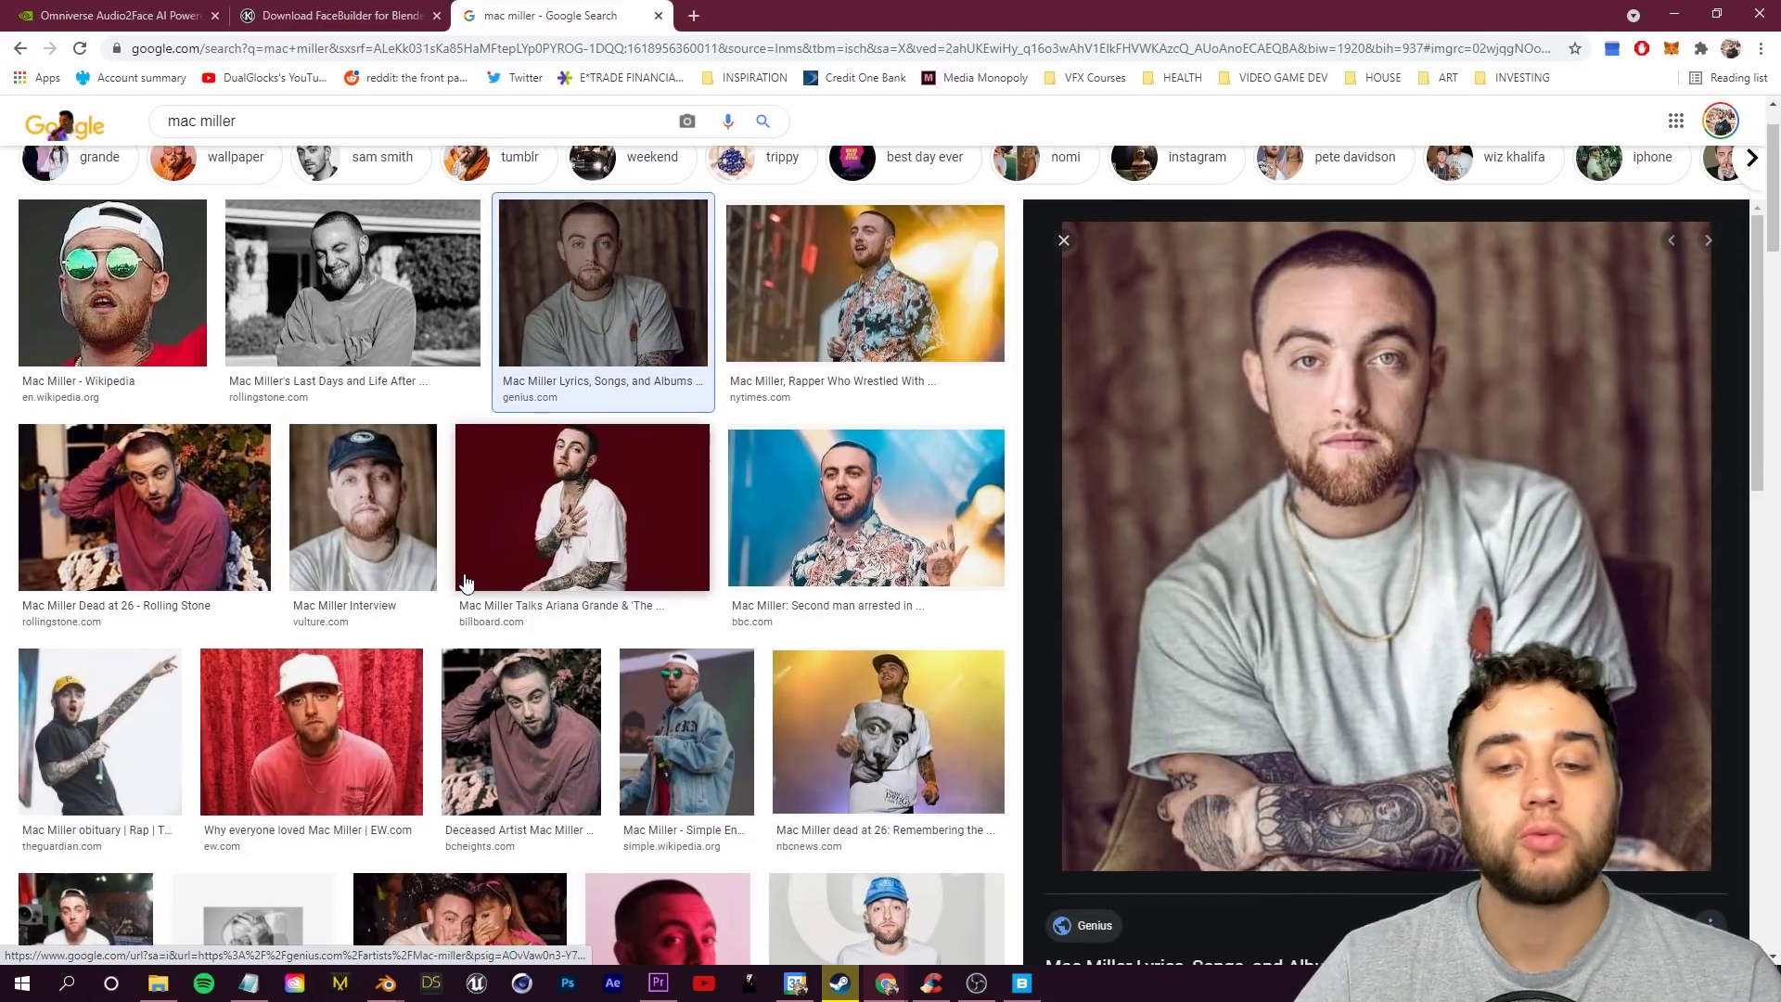
right_click(1289, 431)
left_click(1326, 647)
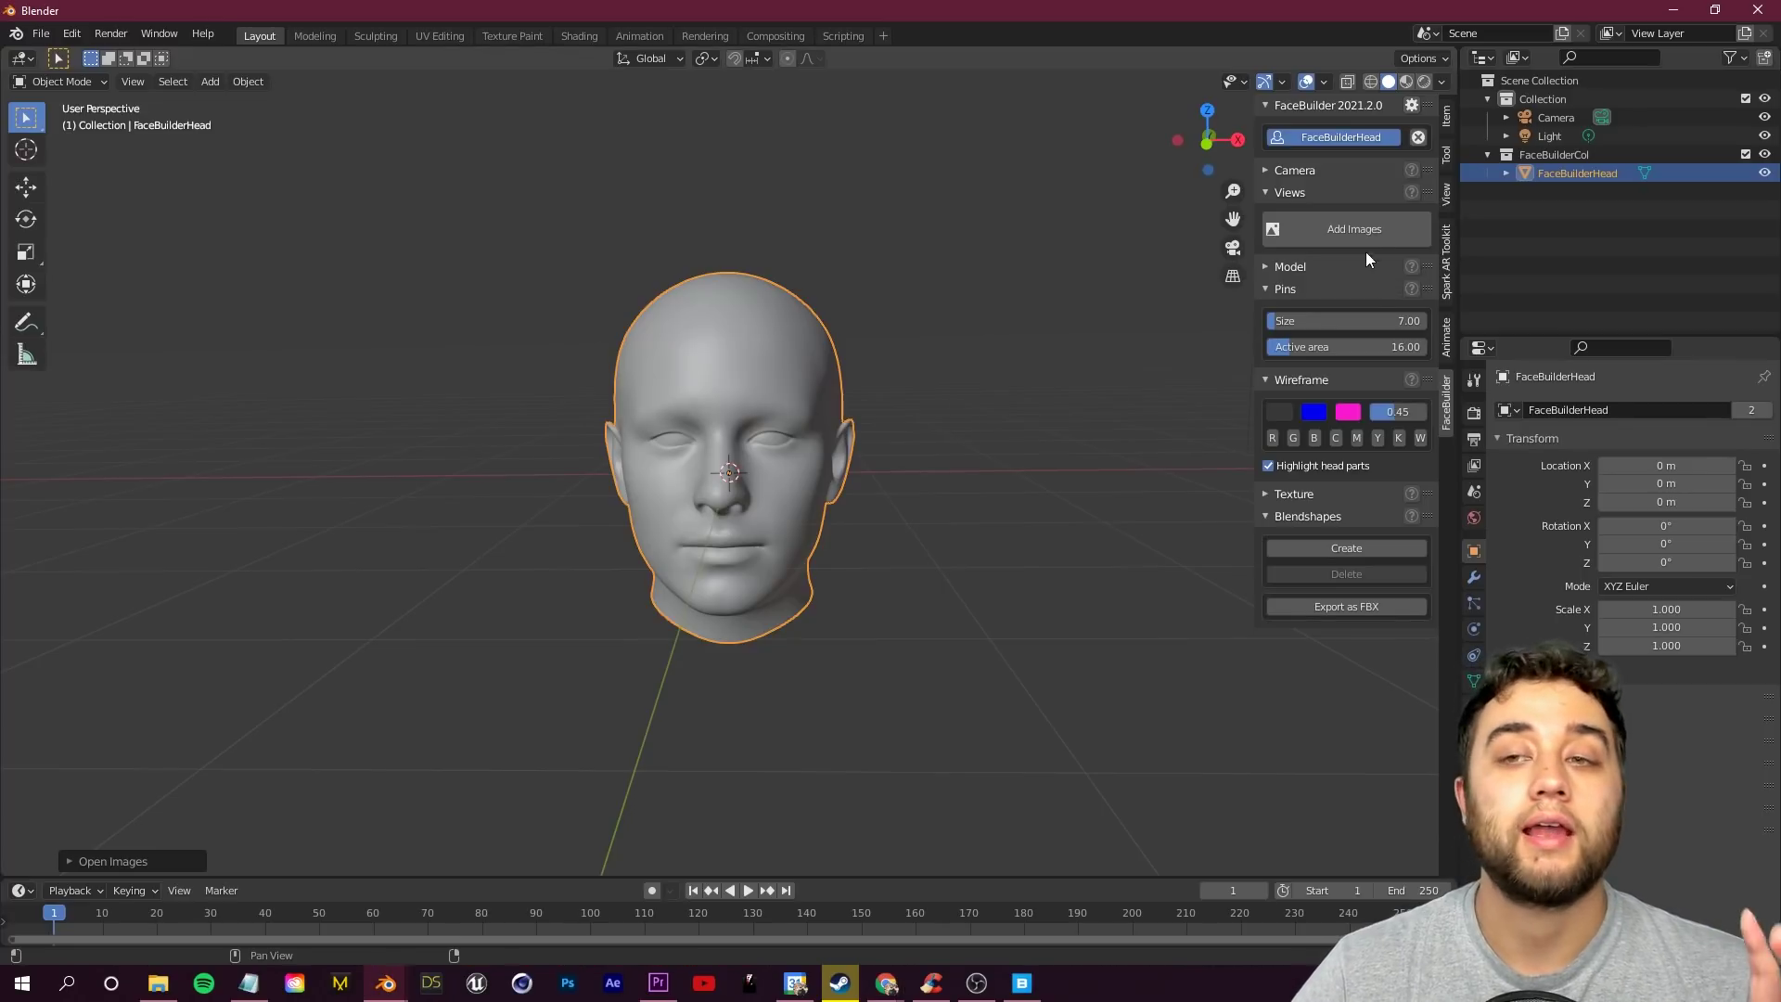
Load the saved portrait into FaceBuilder in Blender as a view and enter Pin mode for it.
left_click(1365, 230)
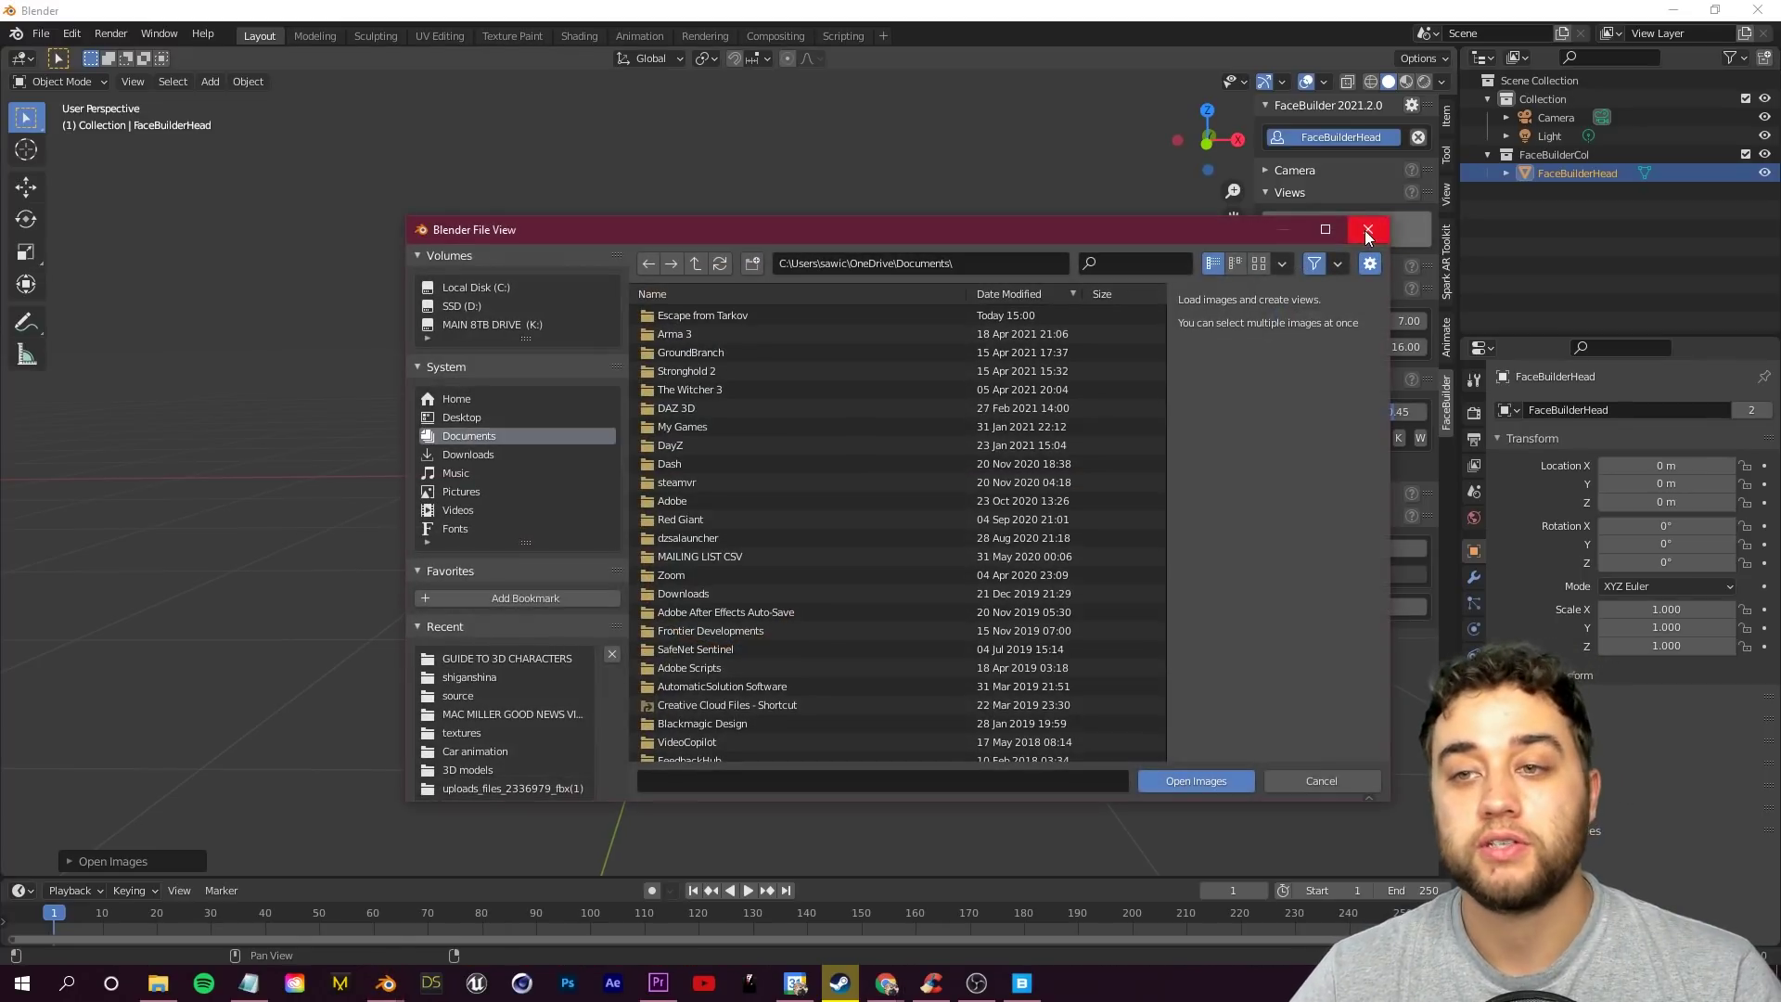
left_click(728, 373)
left_click(1197, 780)
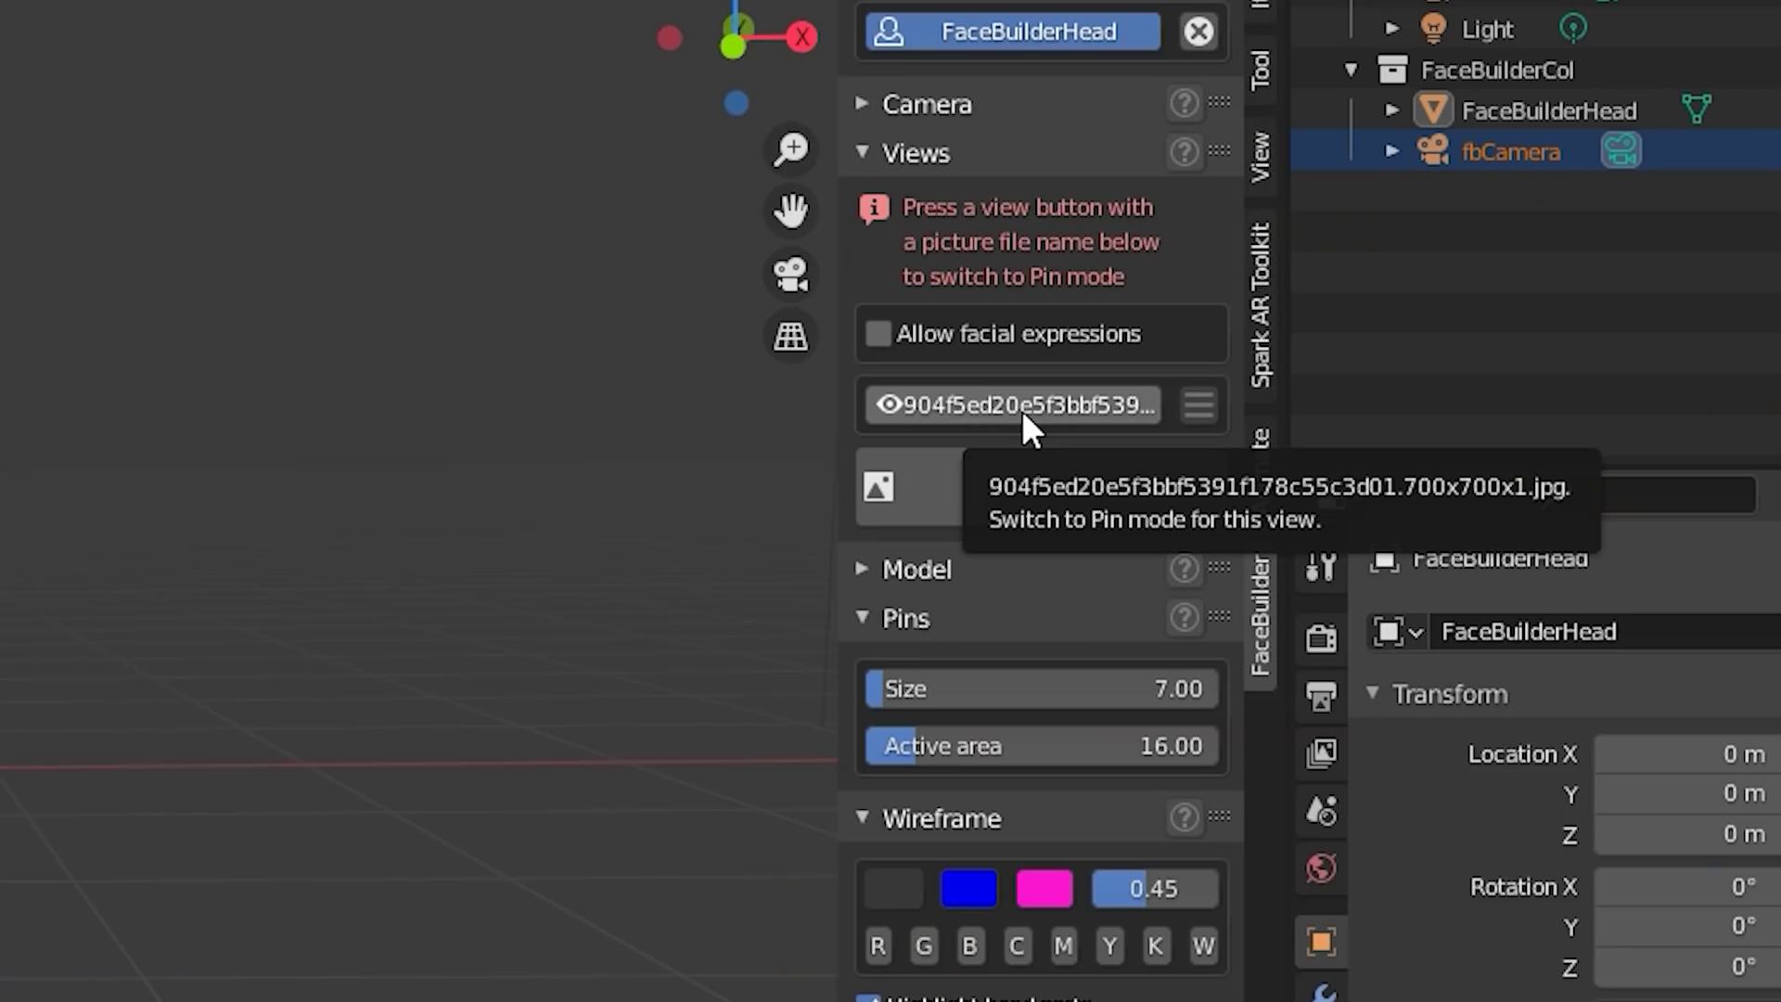
left_click(1020, 408)
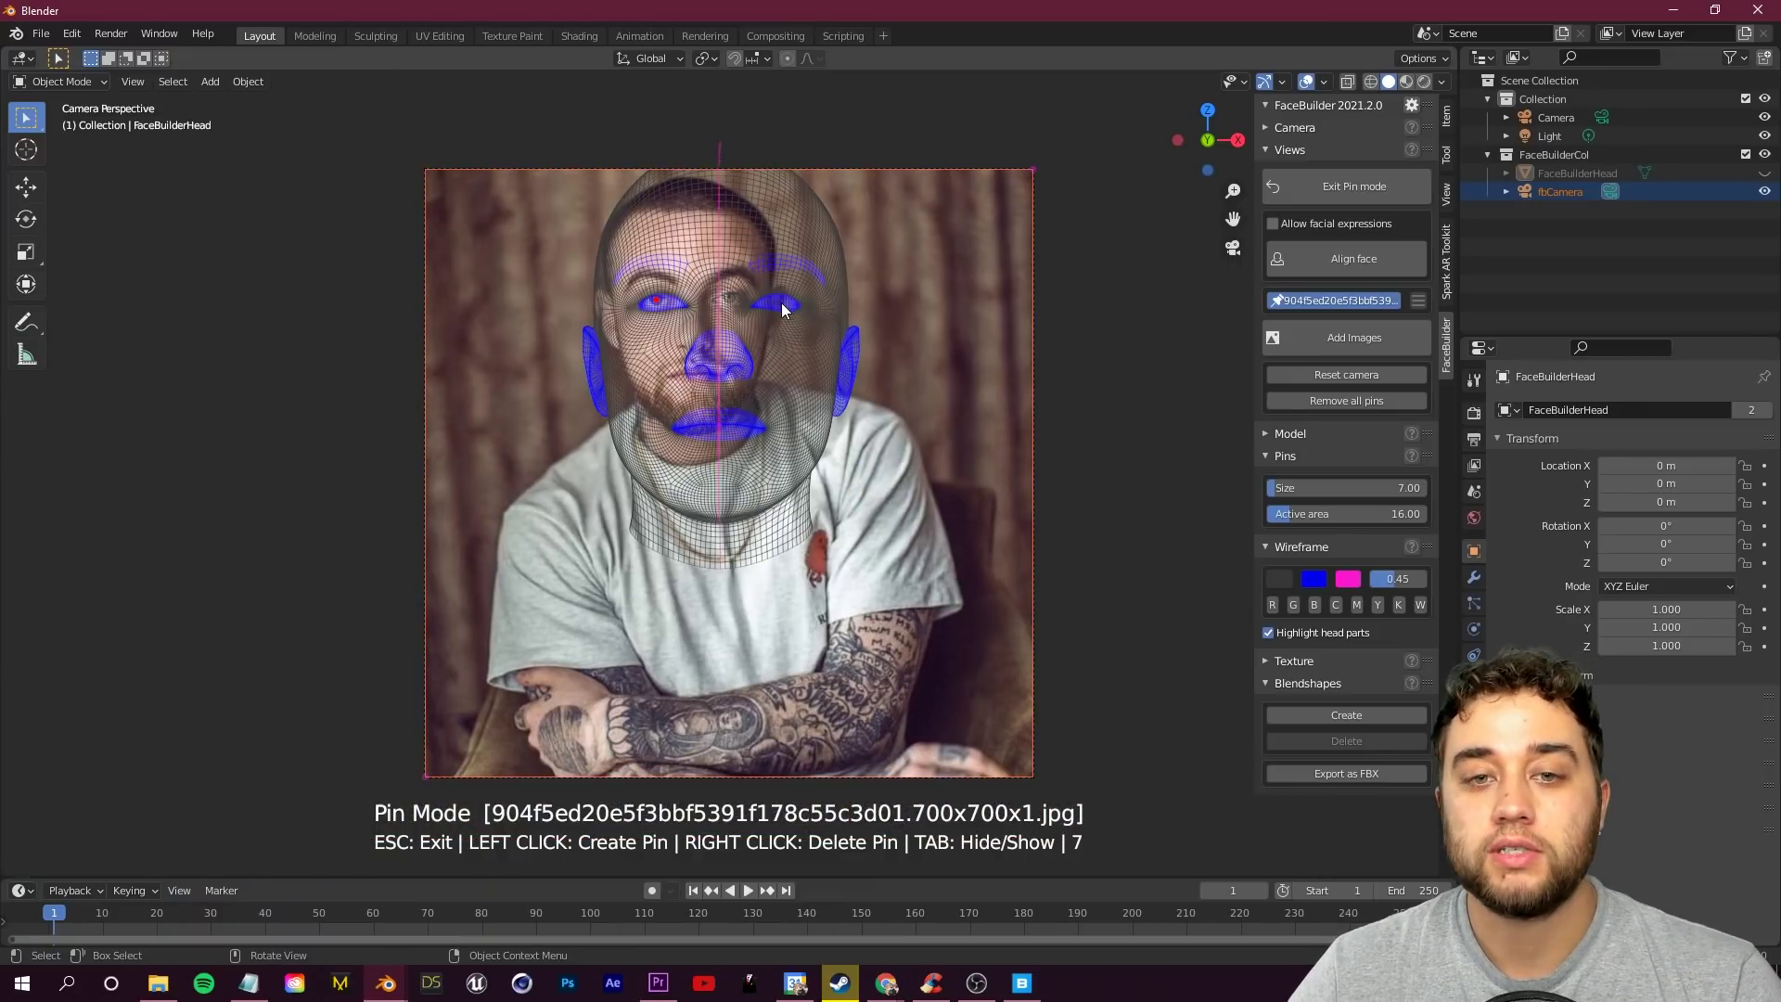
Pin the head mesh to the portrait at the eyes, both ears and the chin to match the face's shape.
left_click(762, 308)
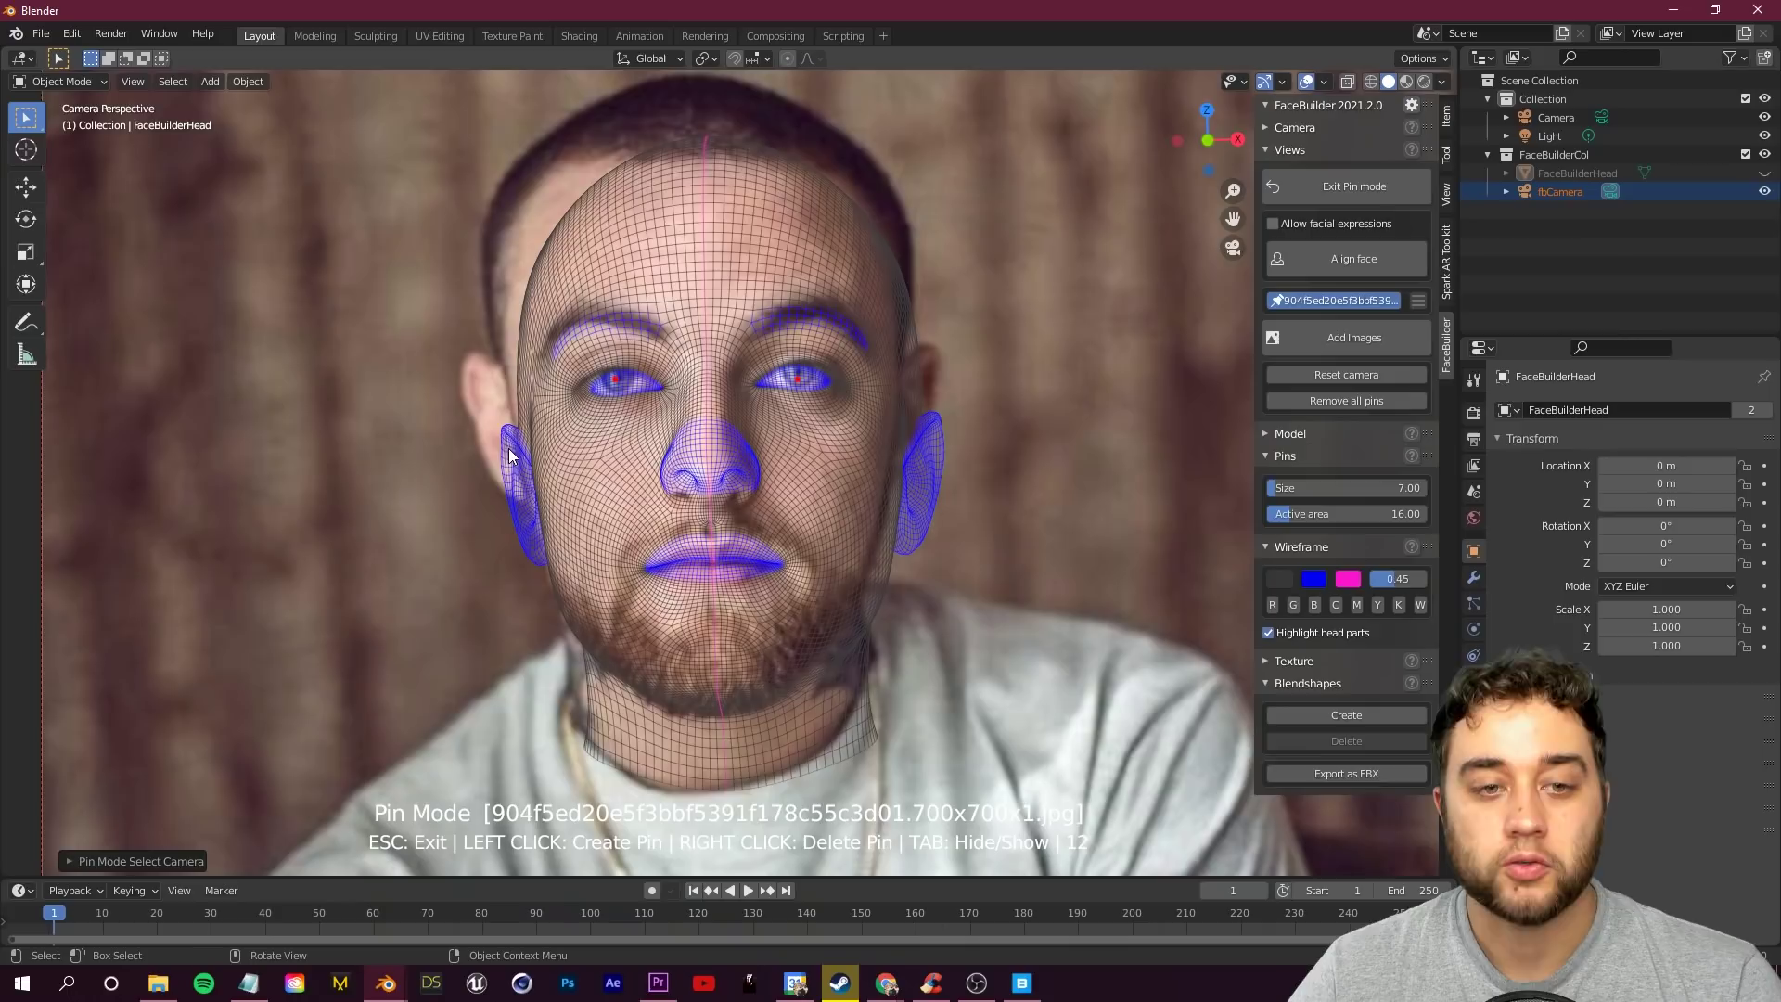
left_click_drag(510, 443, 473, 359)
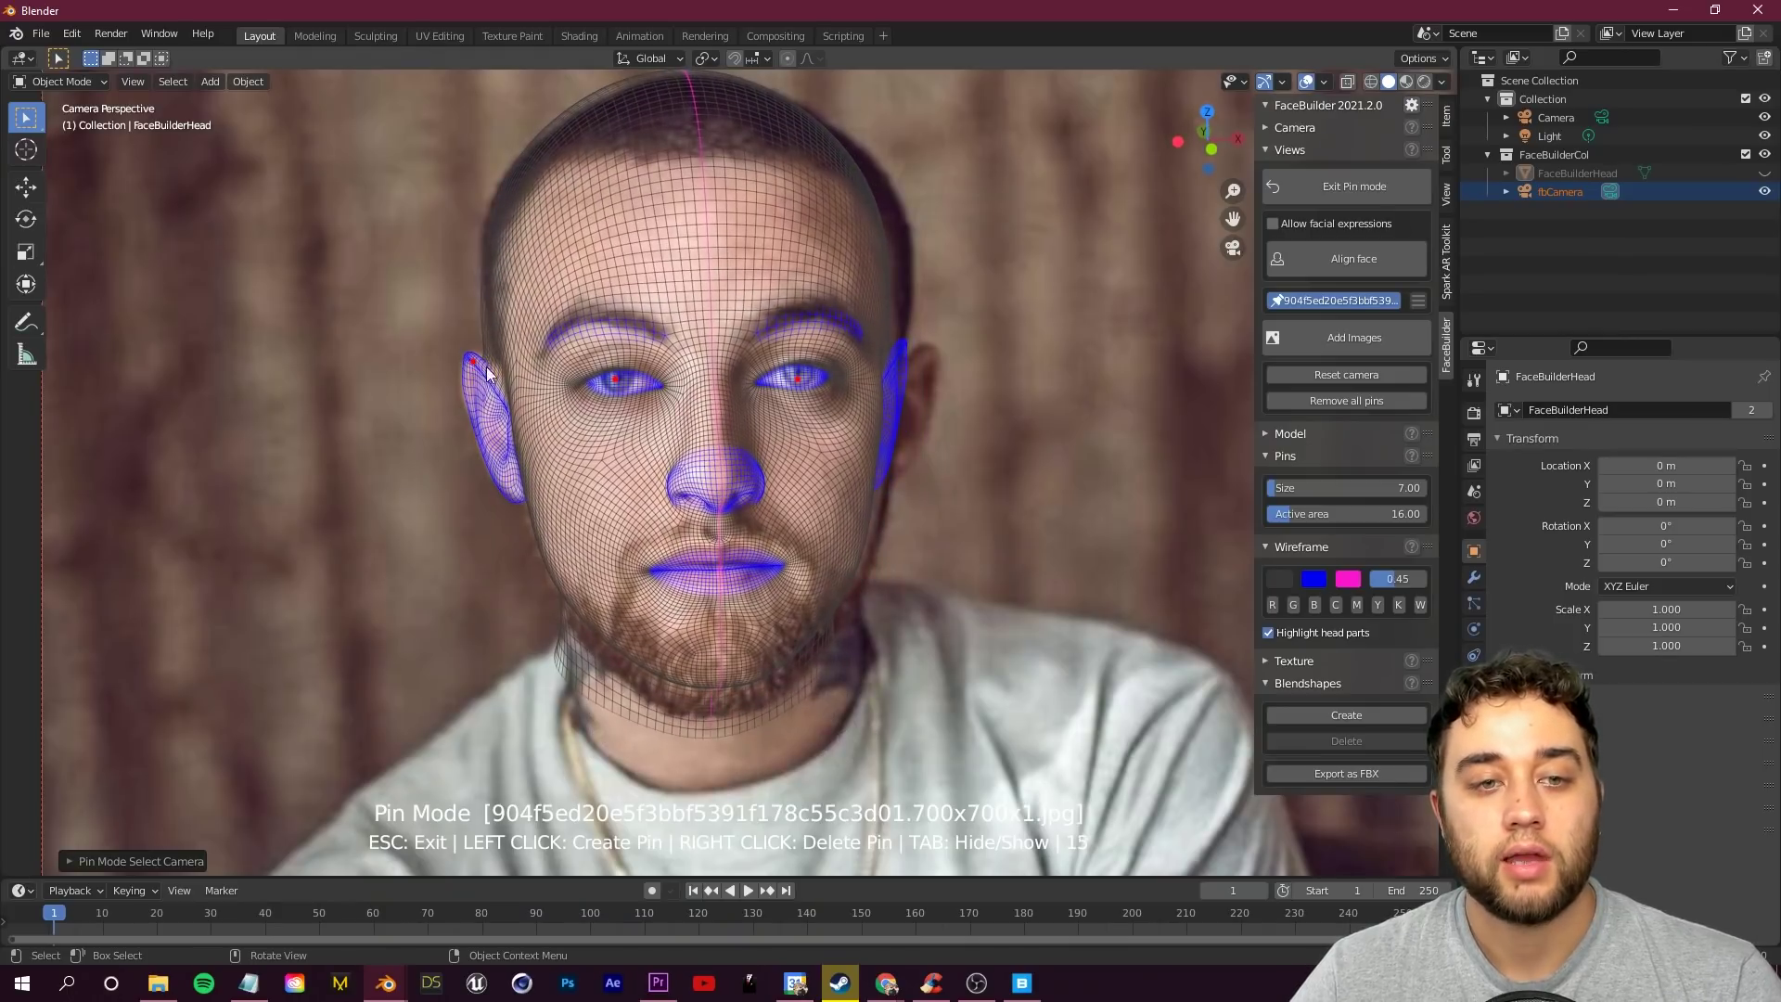
left_click(906, 357)
left_click_drag(905, 353, 928, 355)
left_click(720, 693)
left_click_drag(720, 694, 718, 703)
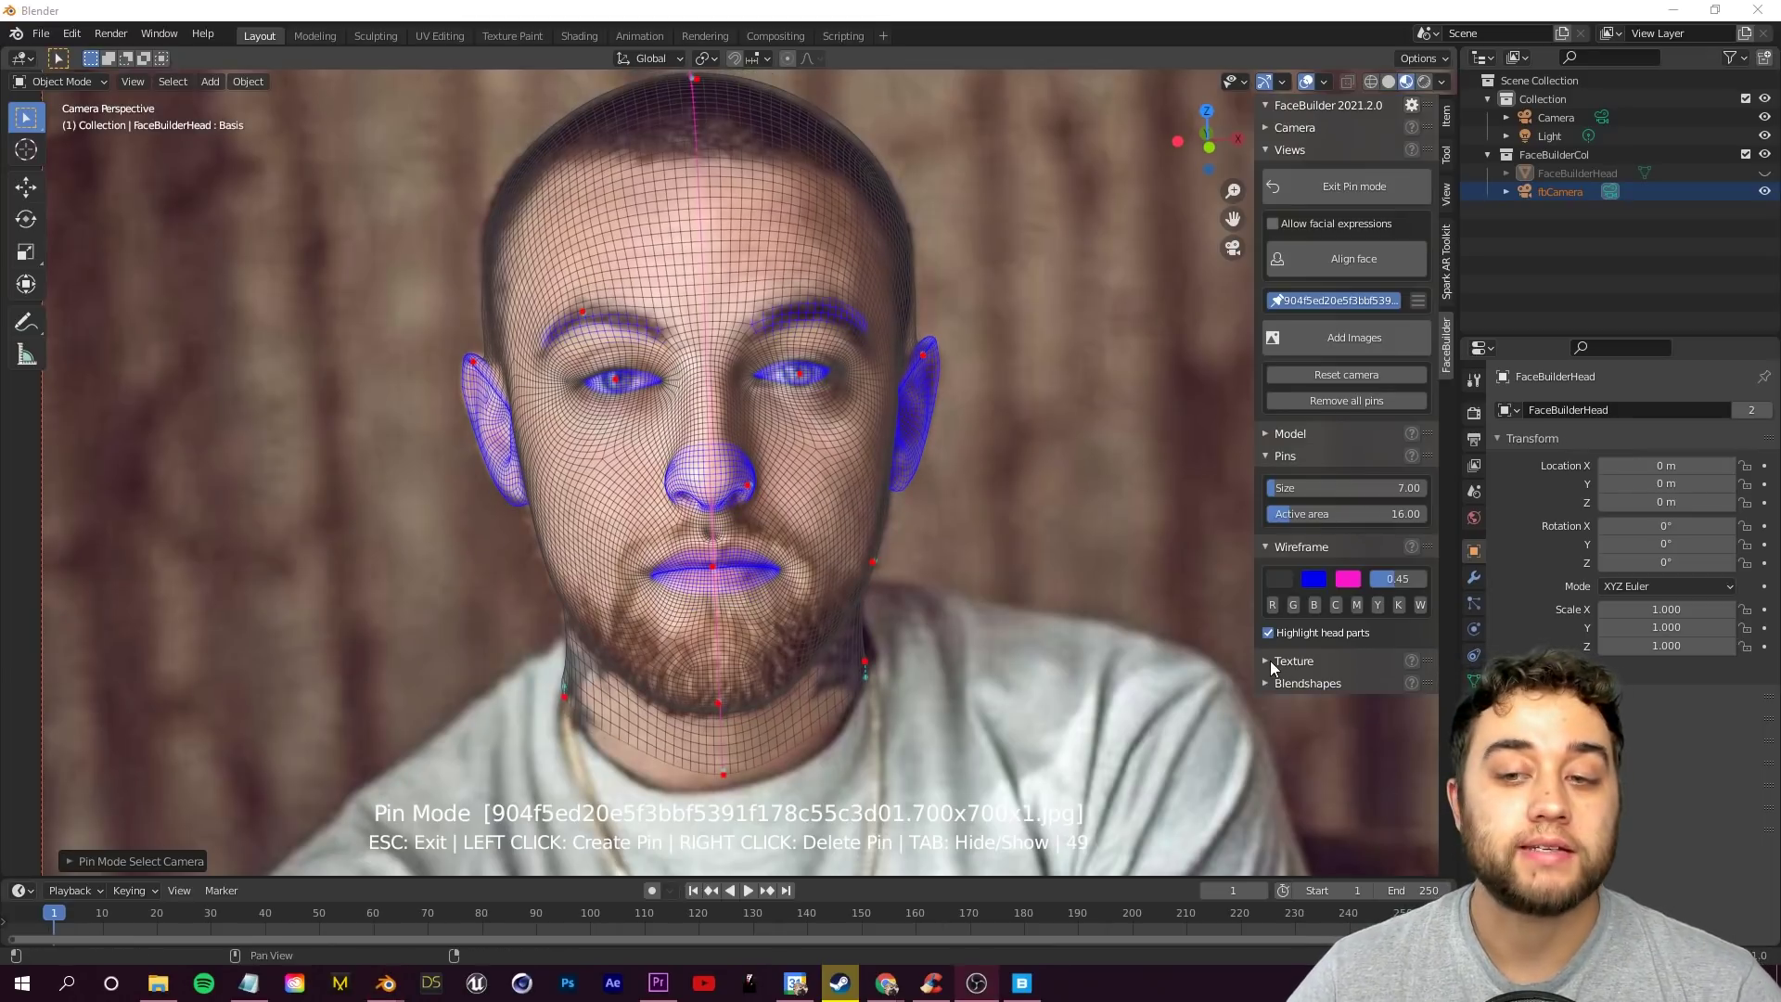
Create the head's texture from the pinned portrait using the butterfly UV layout.
left_click(1264, 660)
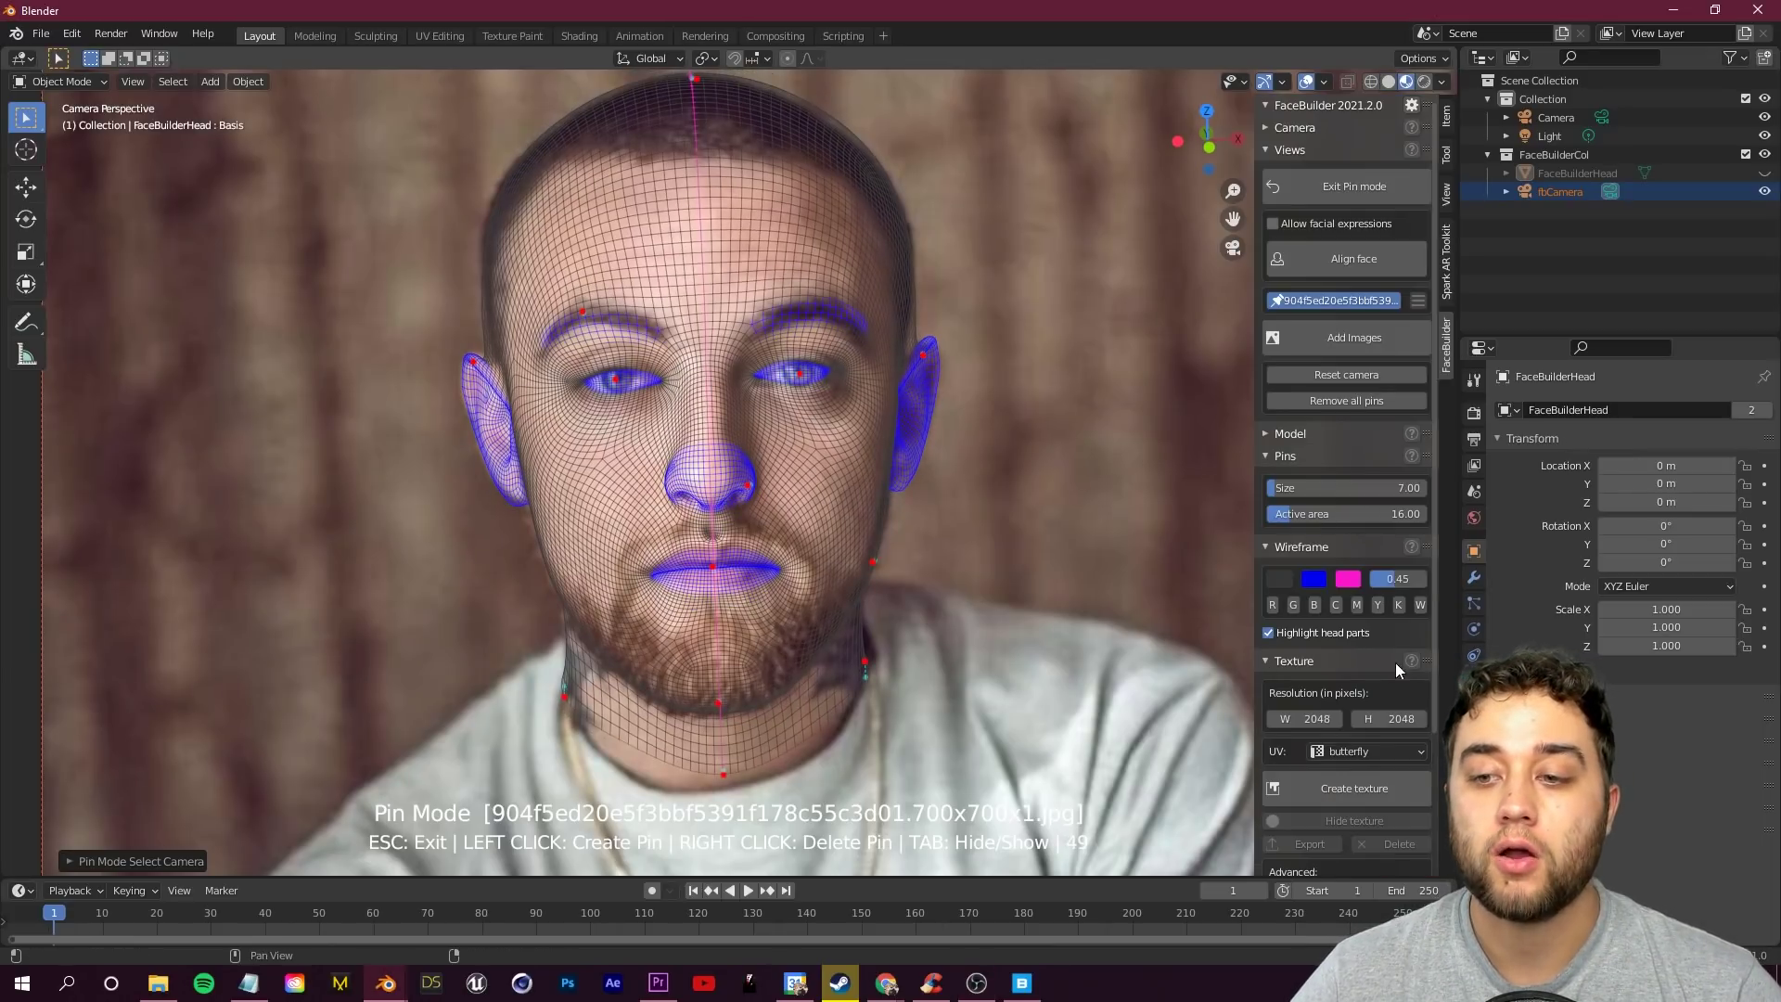
scroll(1432, 675, "down", 5)
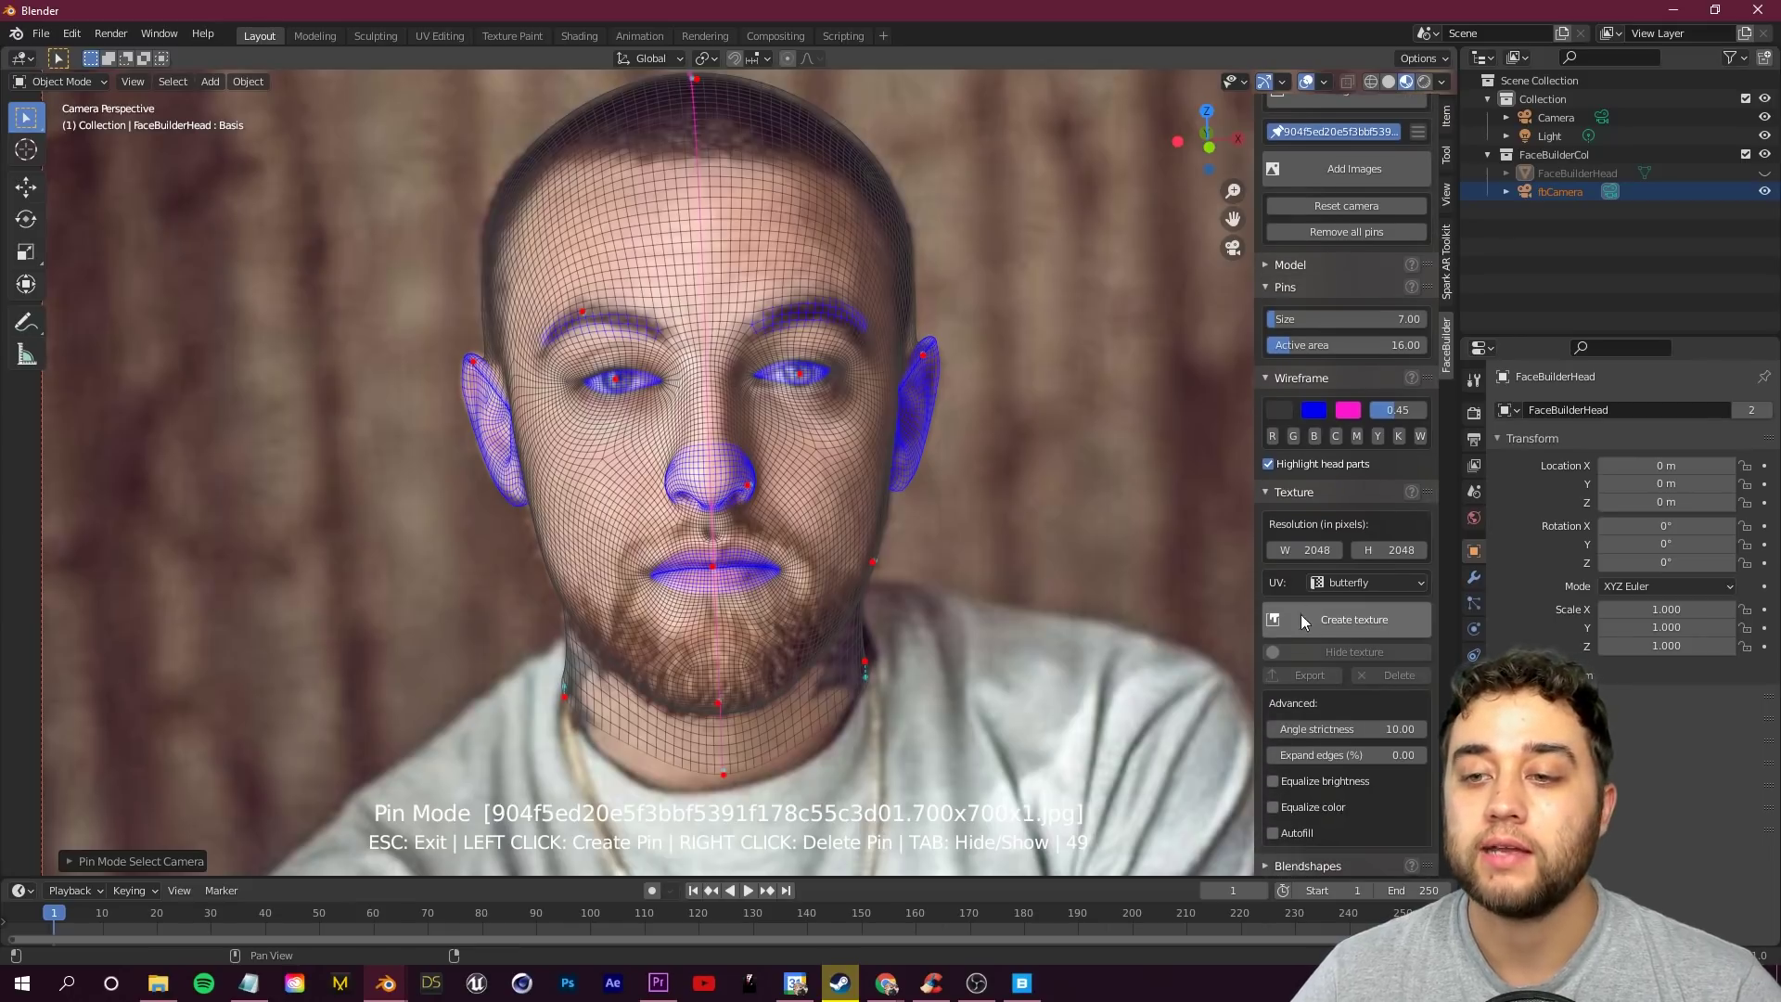
left_click(1393, 585)
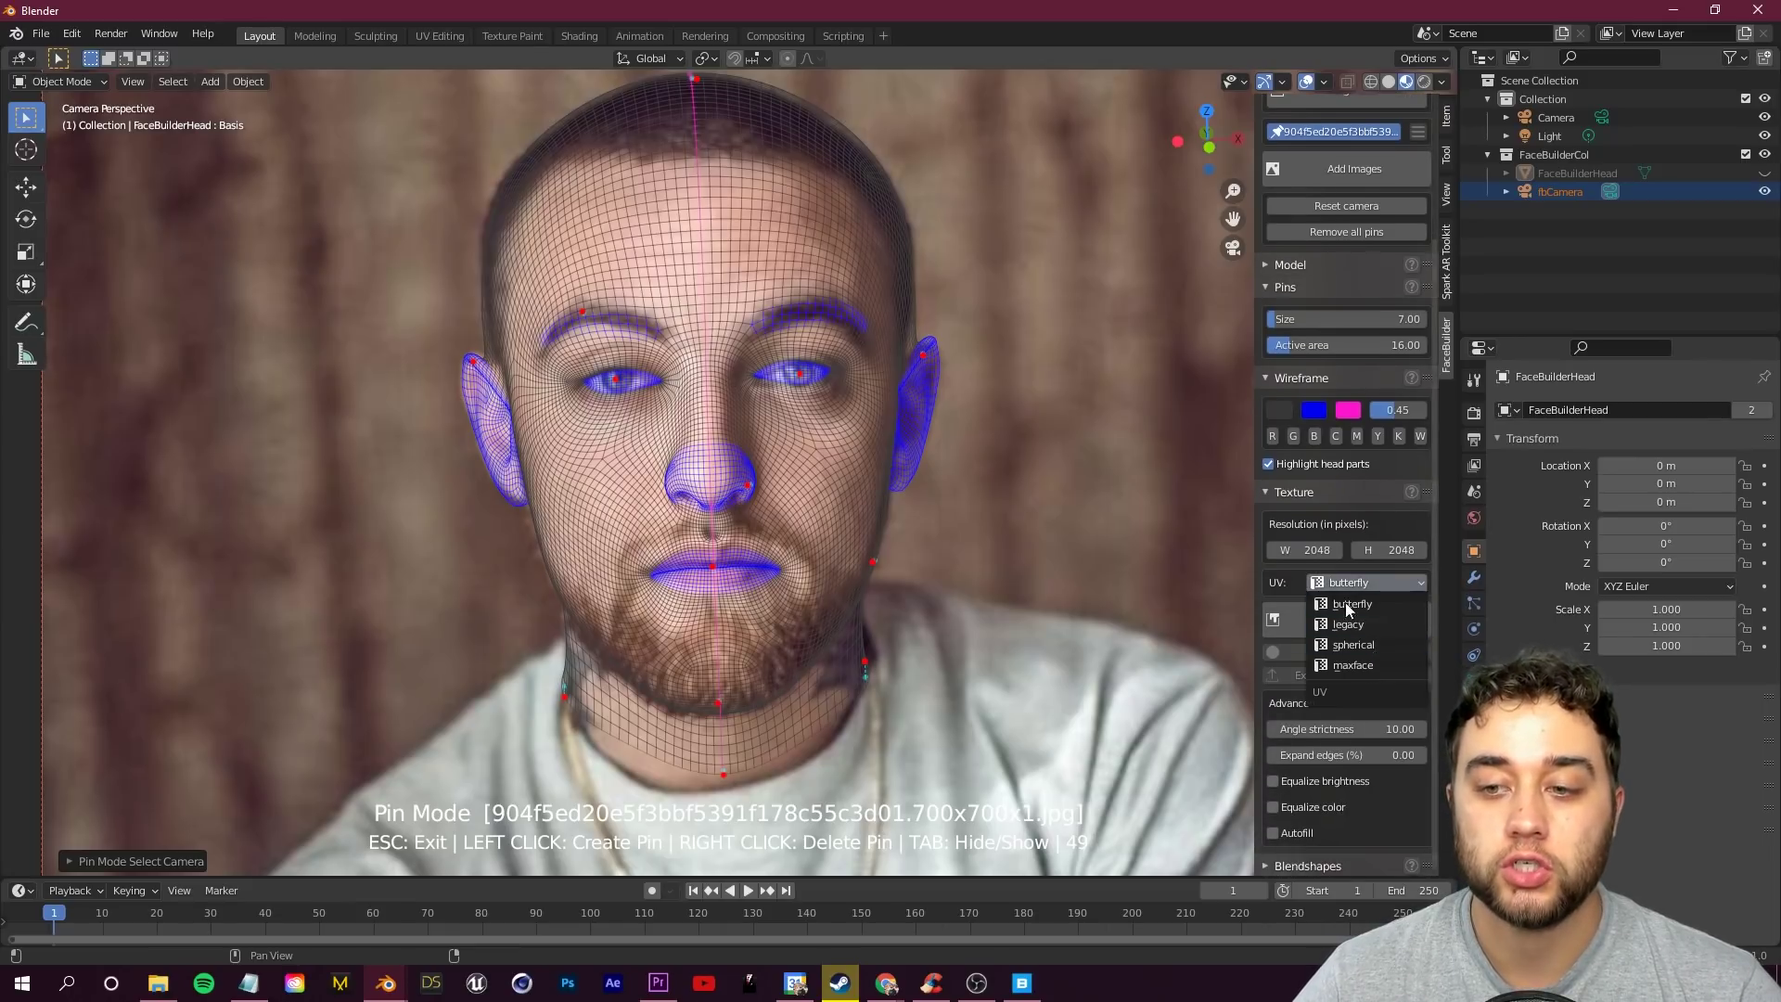
left_click(1327, 581)
left_click(1350, 620)
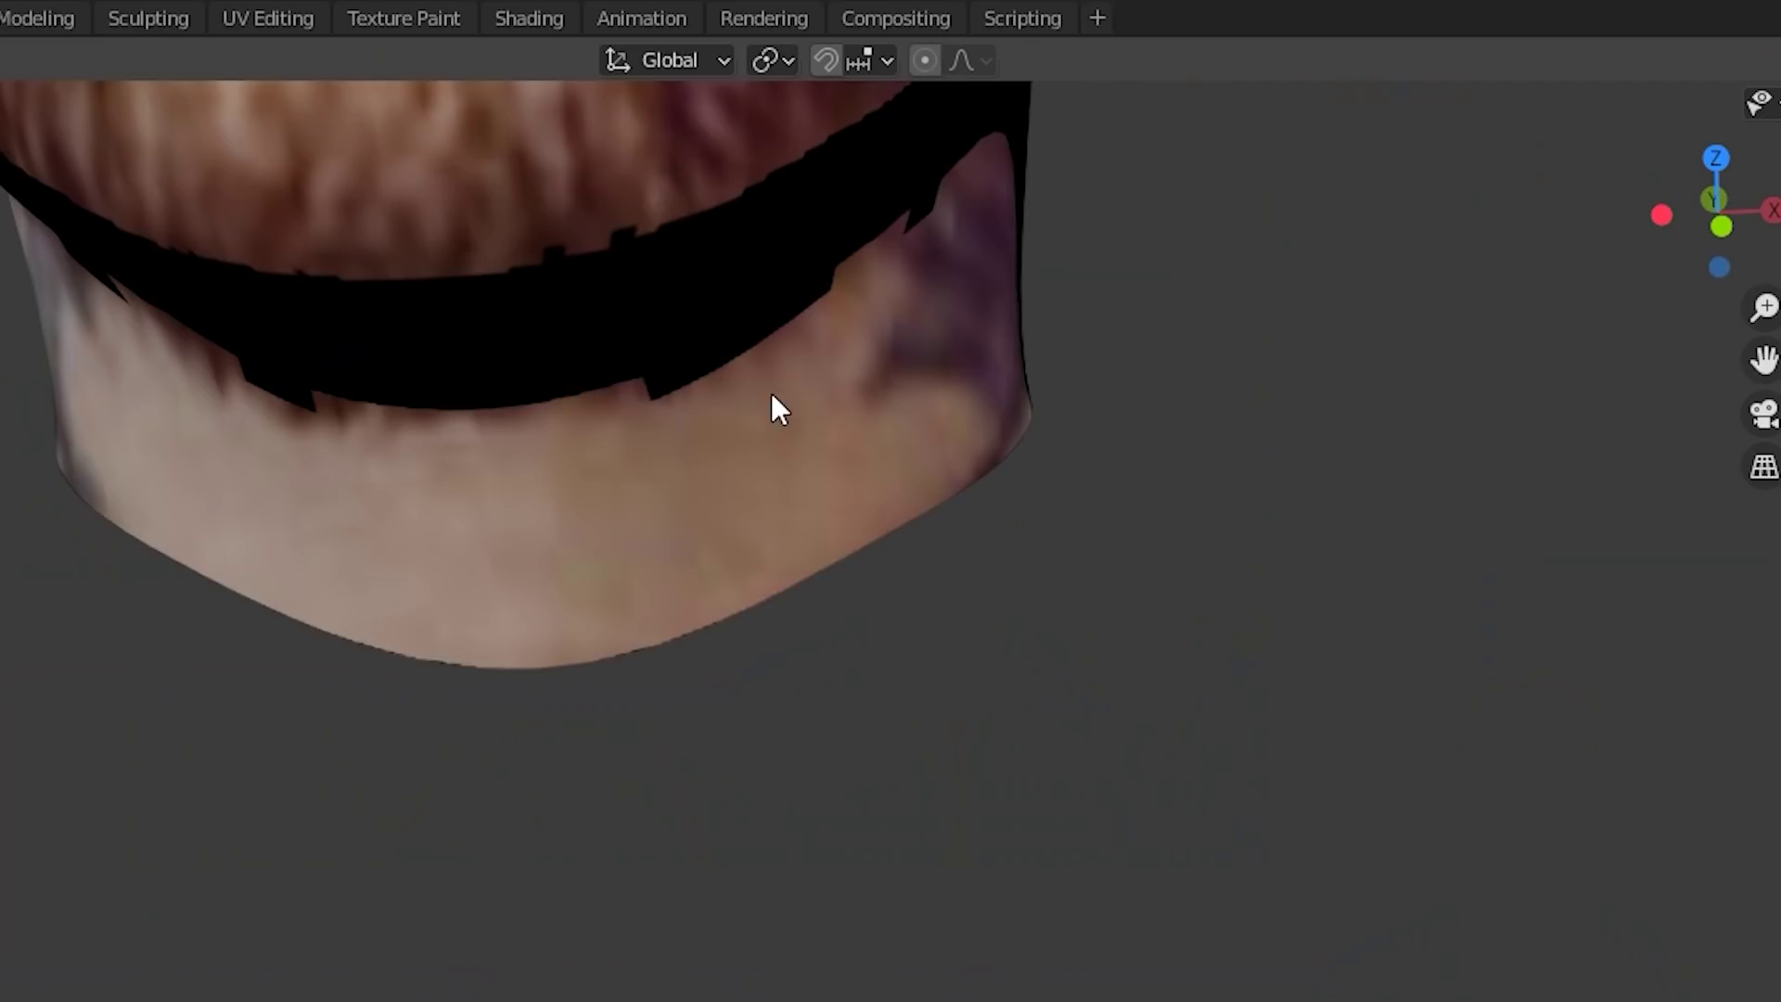
Check the texture gap under the chin, set Expand edges to 3%, and regenerate the head texture.
middle_click_drag(771, 406, 673, 434)
middle_click_drag(771, 350, 927, 400)
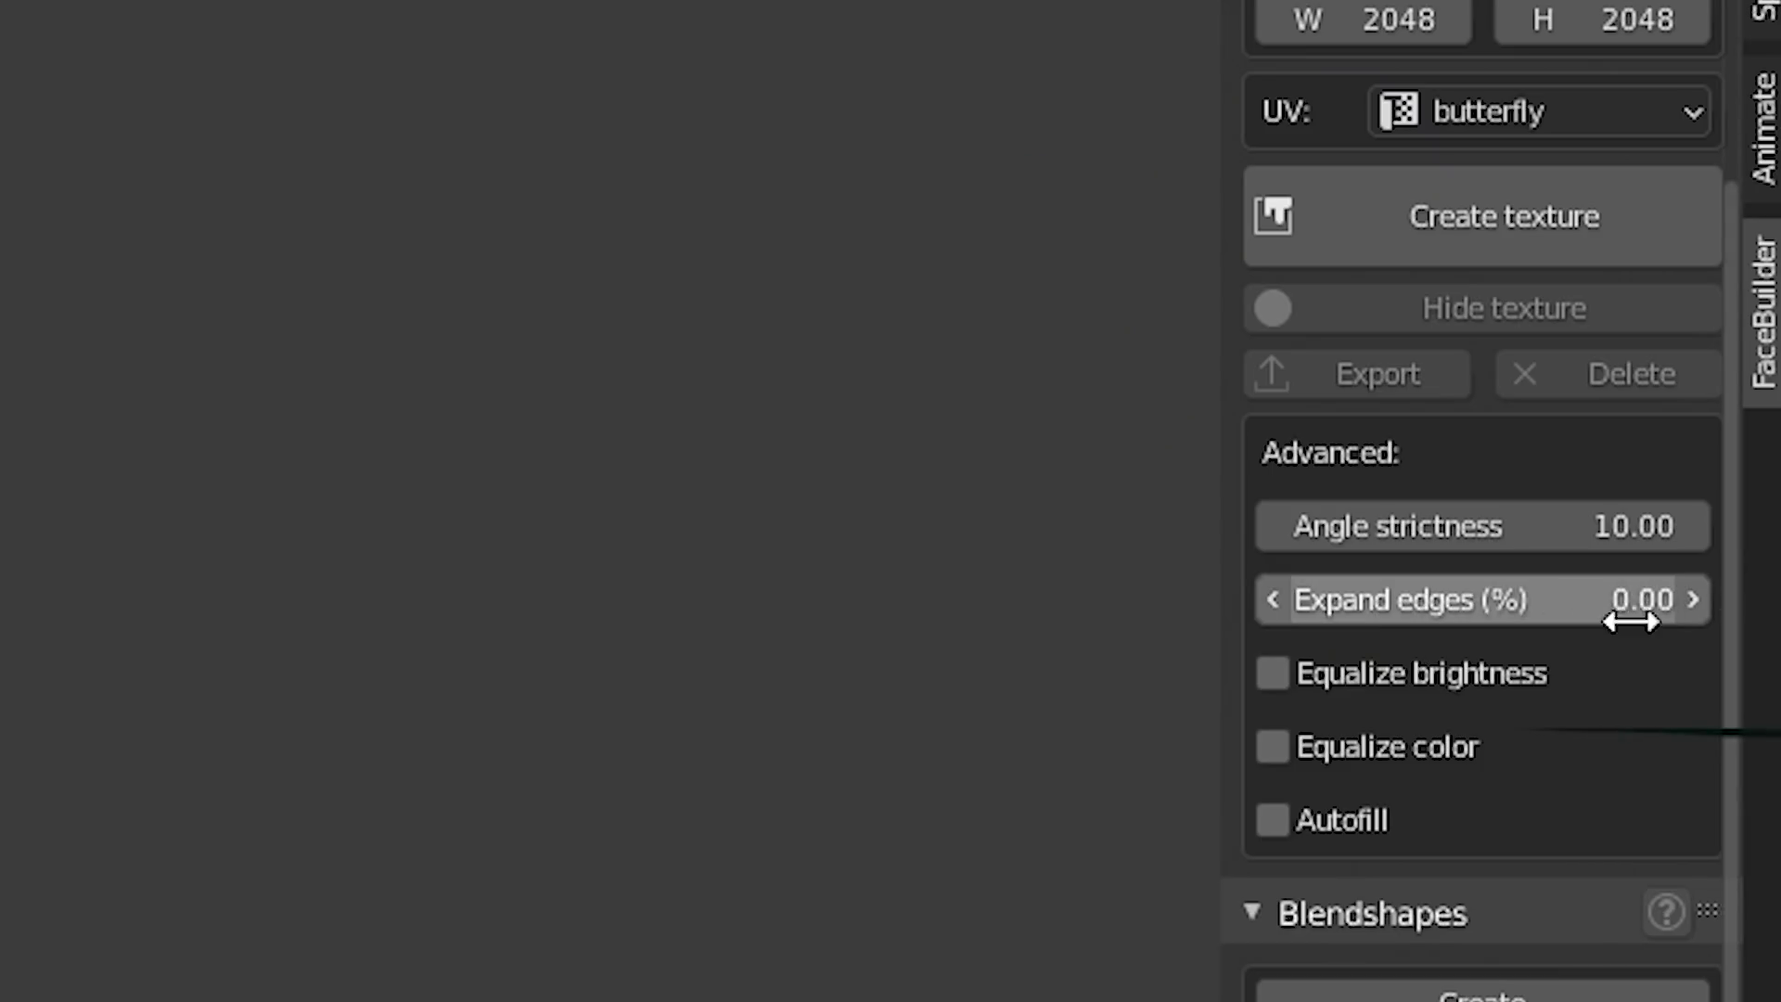
left_click(1640, 612)
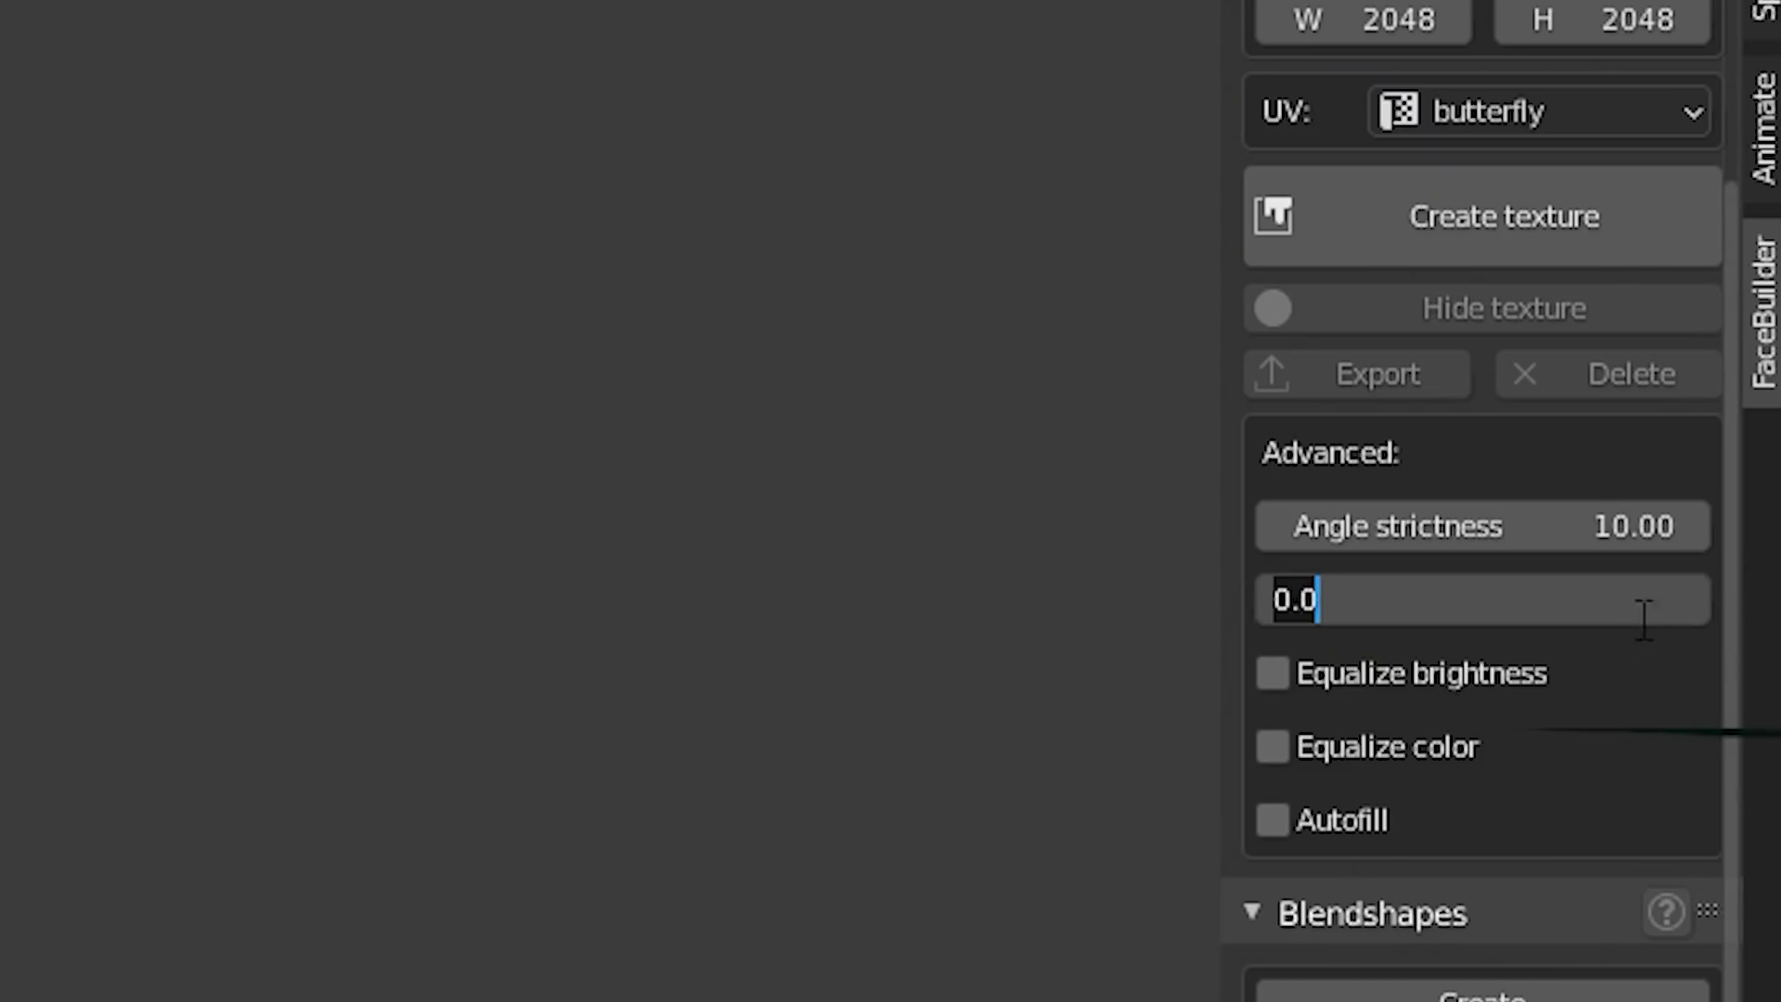
type("3")
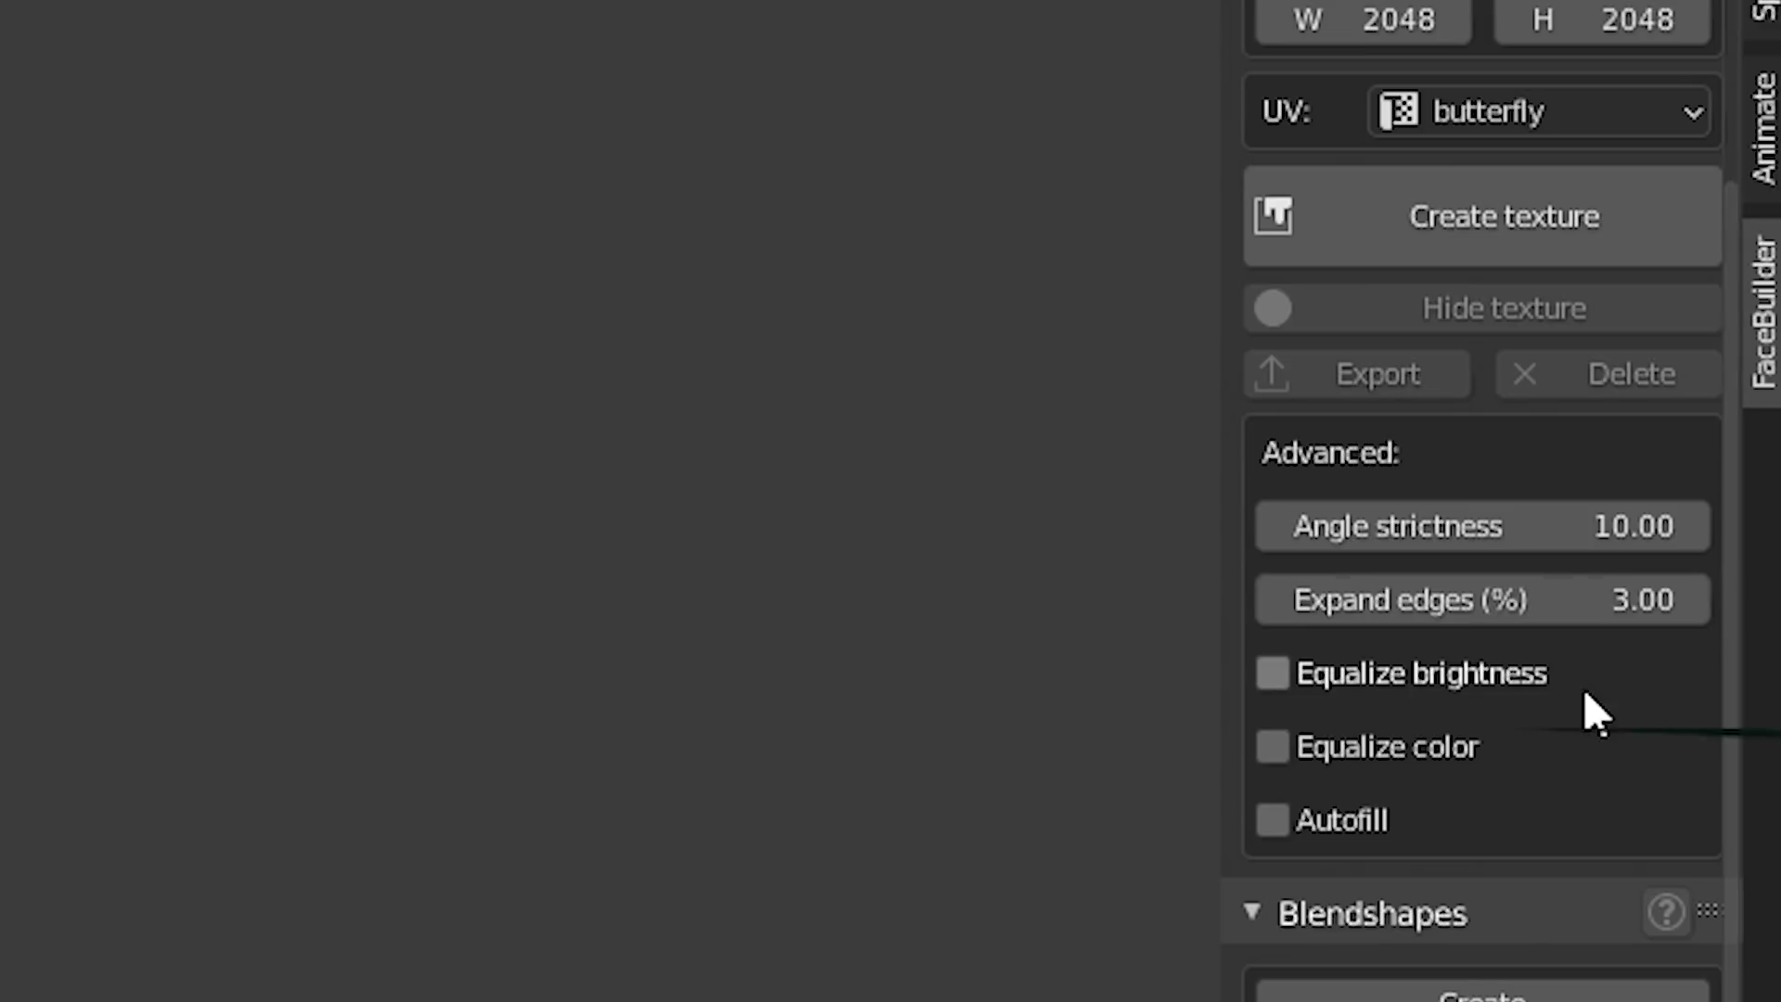
key("Return")
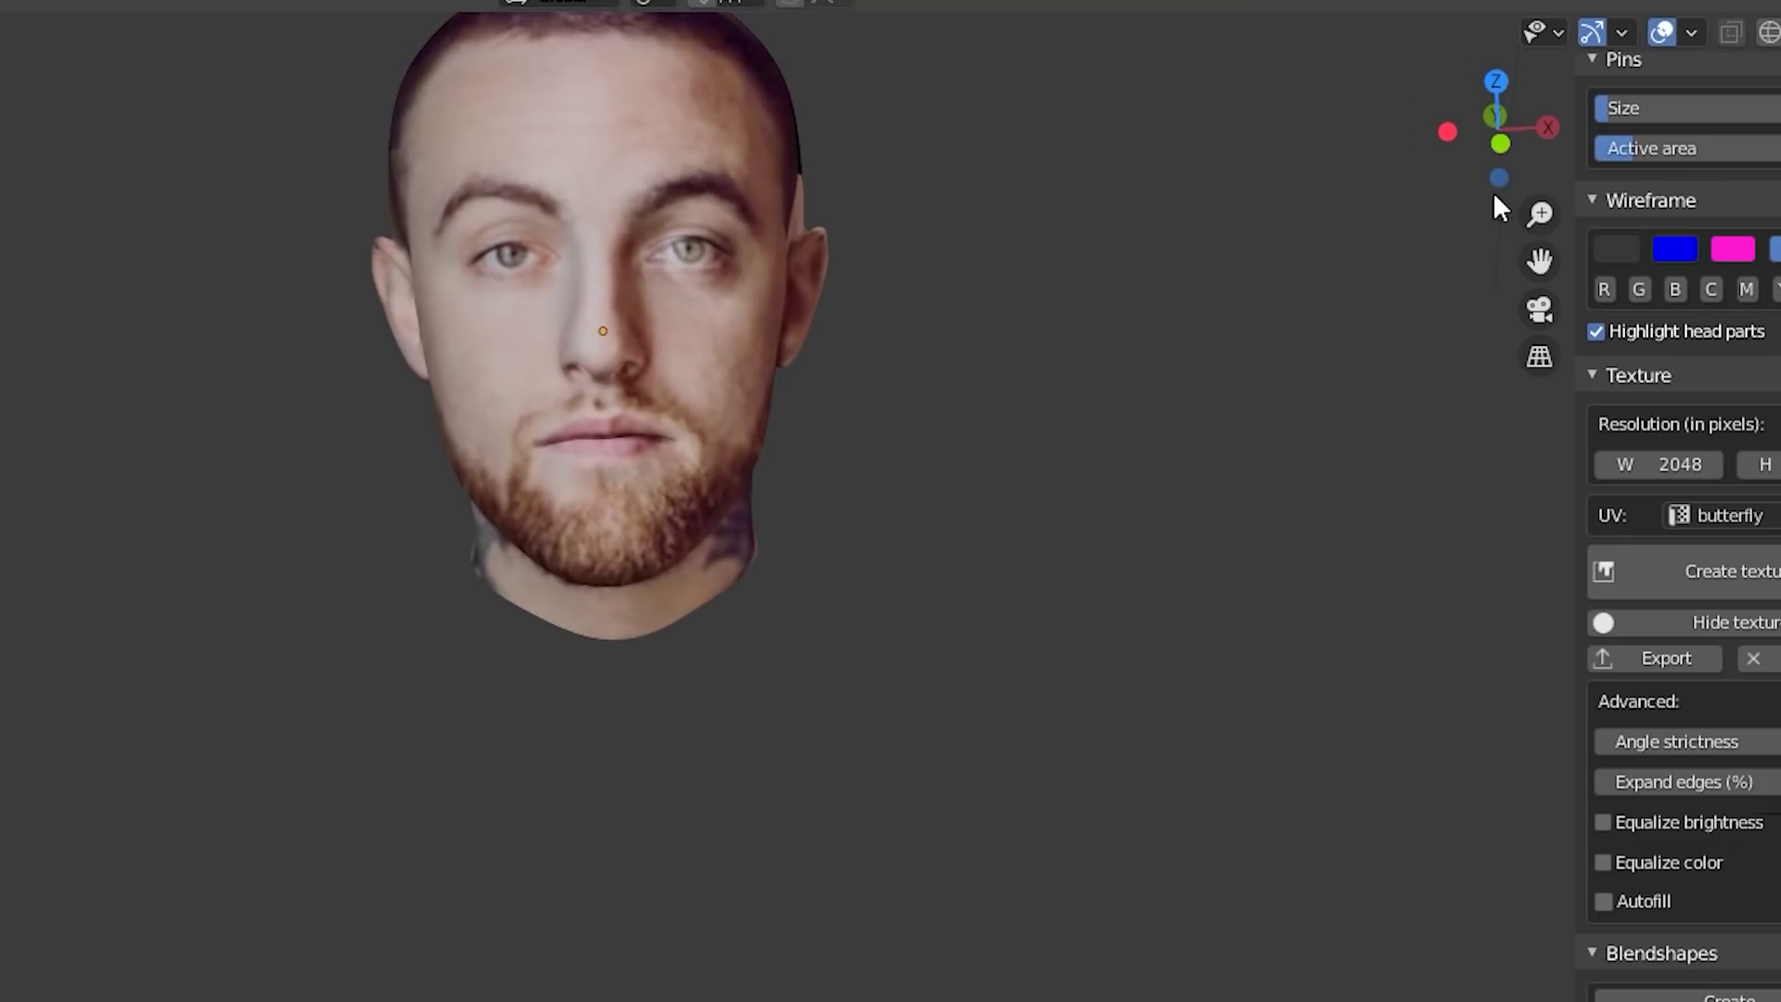
Examine the regenerated texture on the head from the front and side, up close and from a distance.
left_click_drag(1539, 261, 1133, 420)
scroll(834, 520, "up", 3)
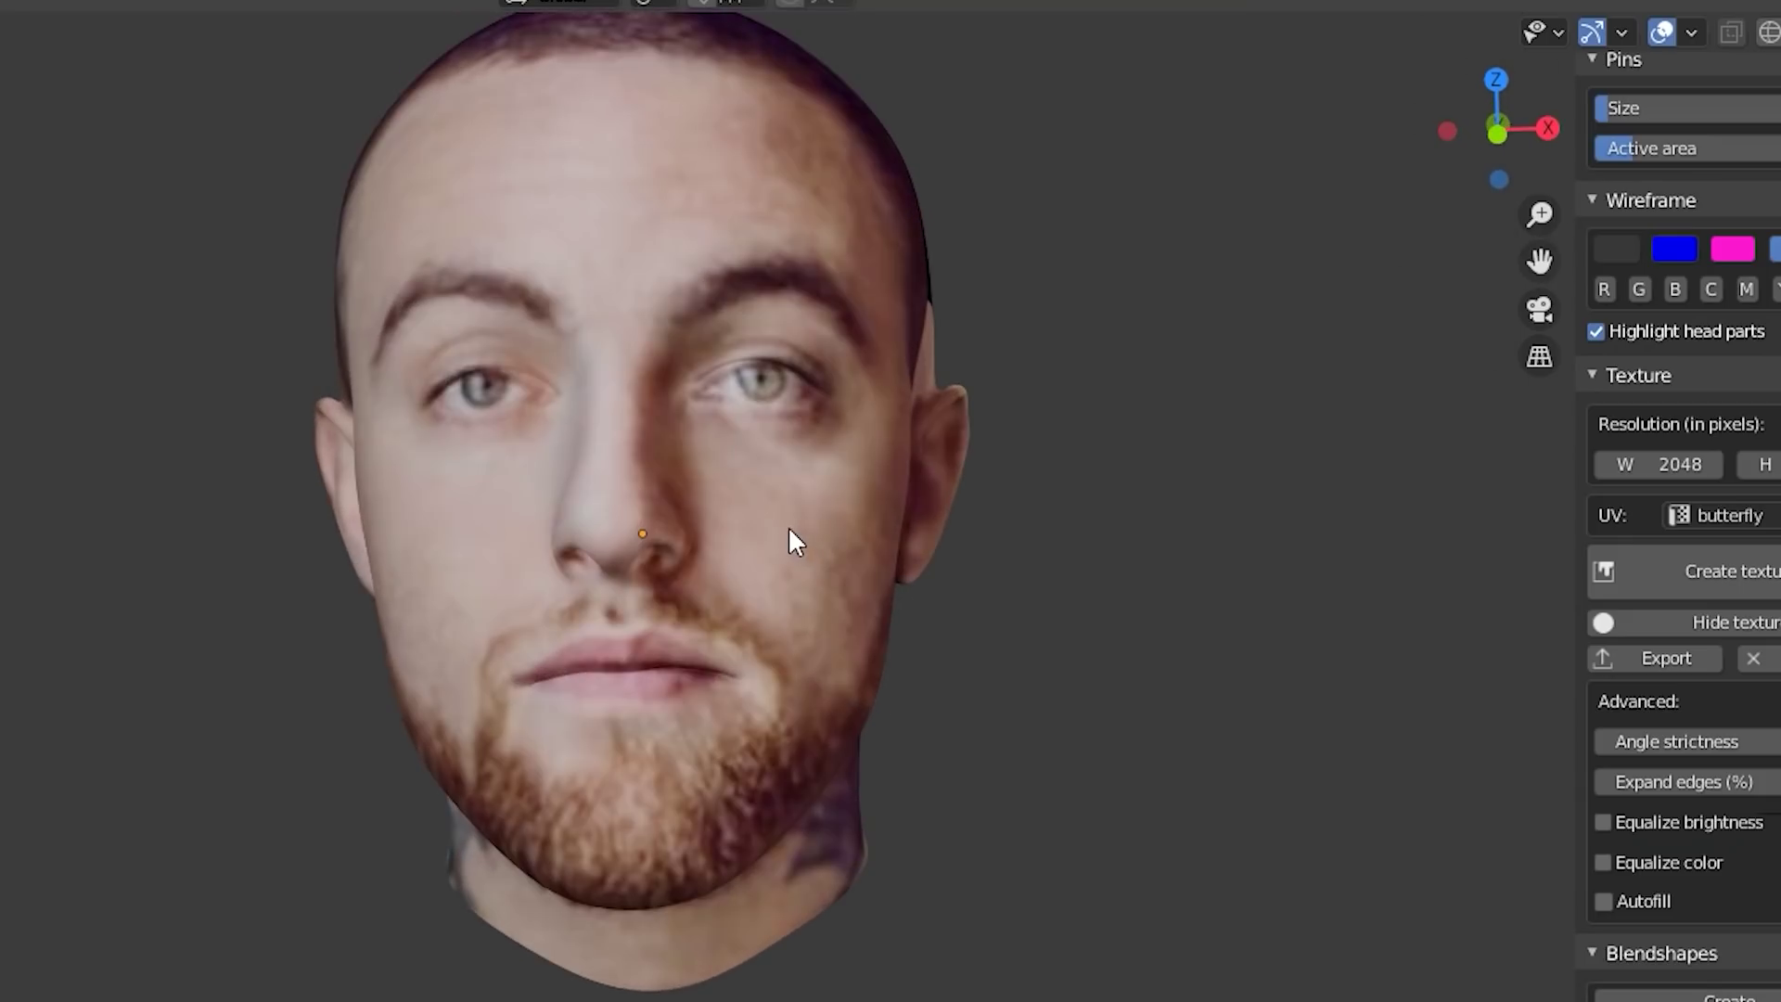
key("KP_3")
scroll(557, 556, "down", 3)
middle_click_drag(451, 570, 706, 647)
scroll(707, 647, "up", 4)
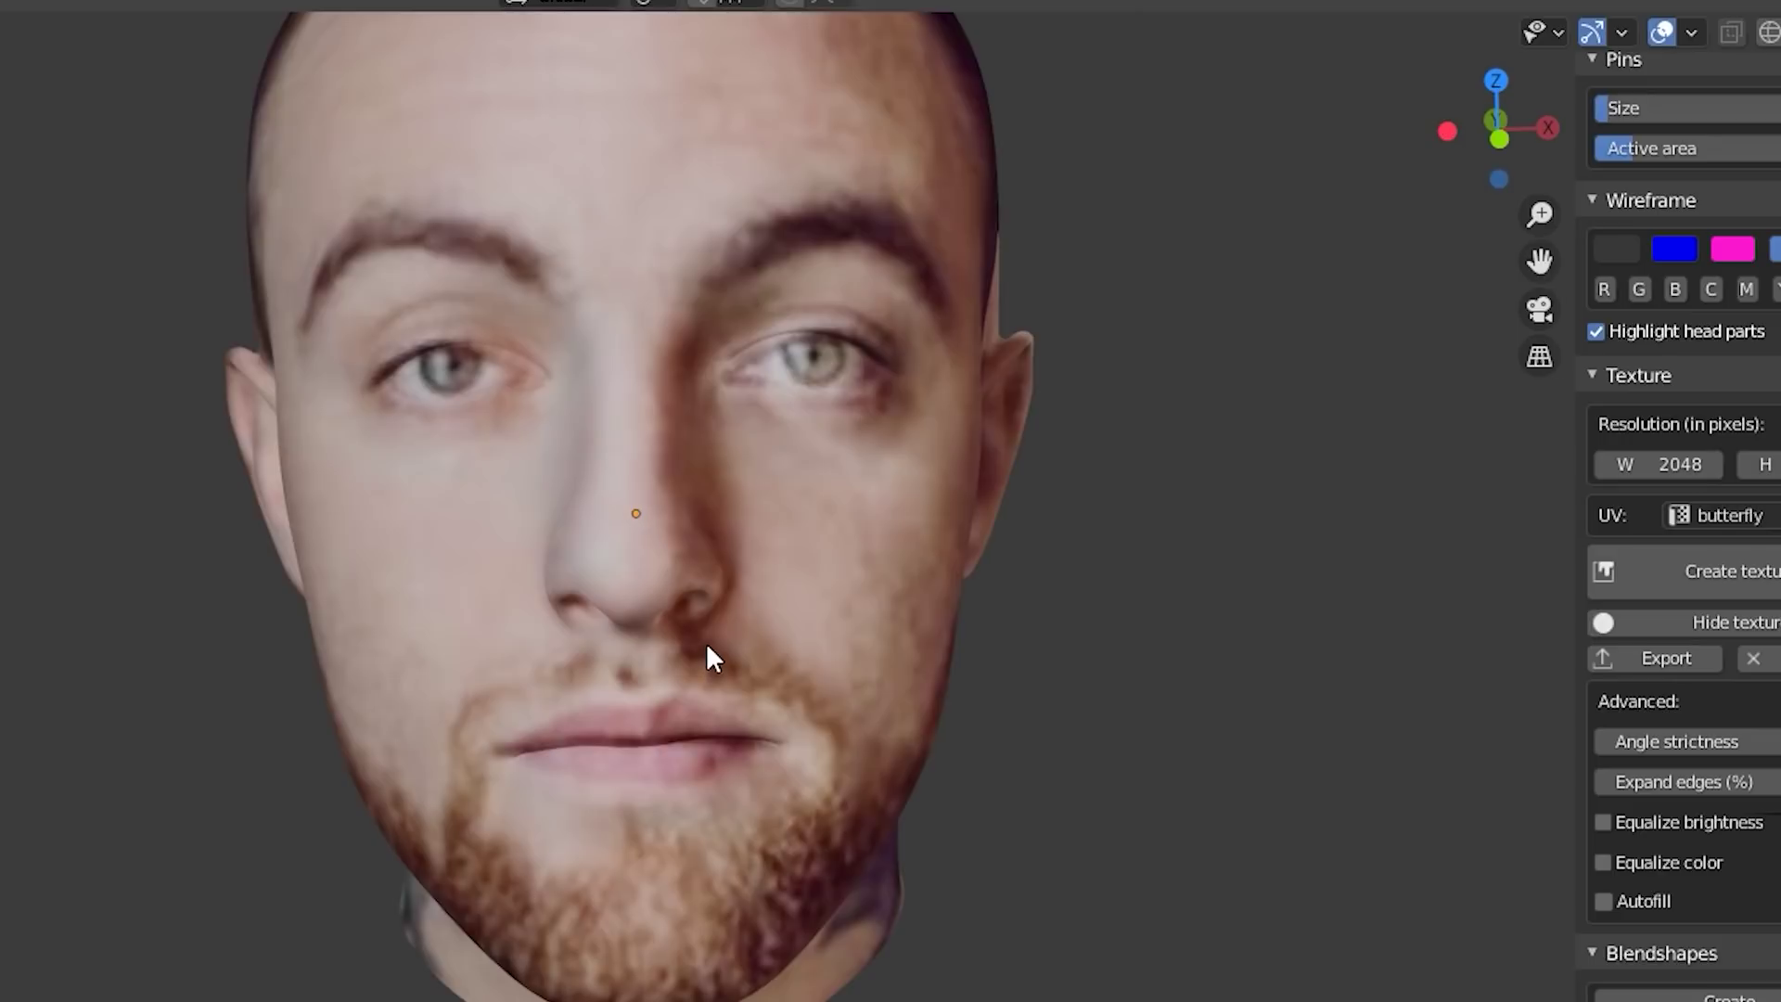
scroll(707, 646, "down", 2)
scroll(688, 643, "down", 3)
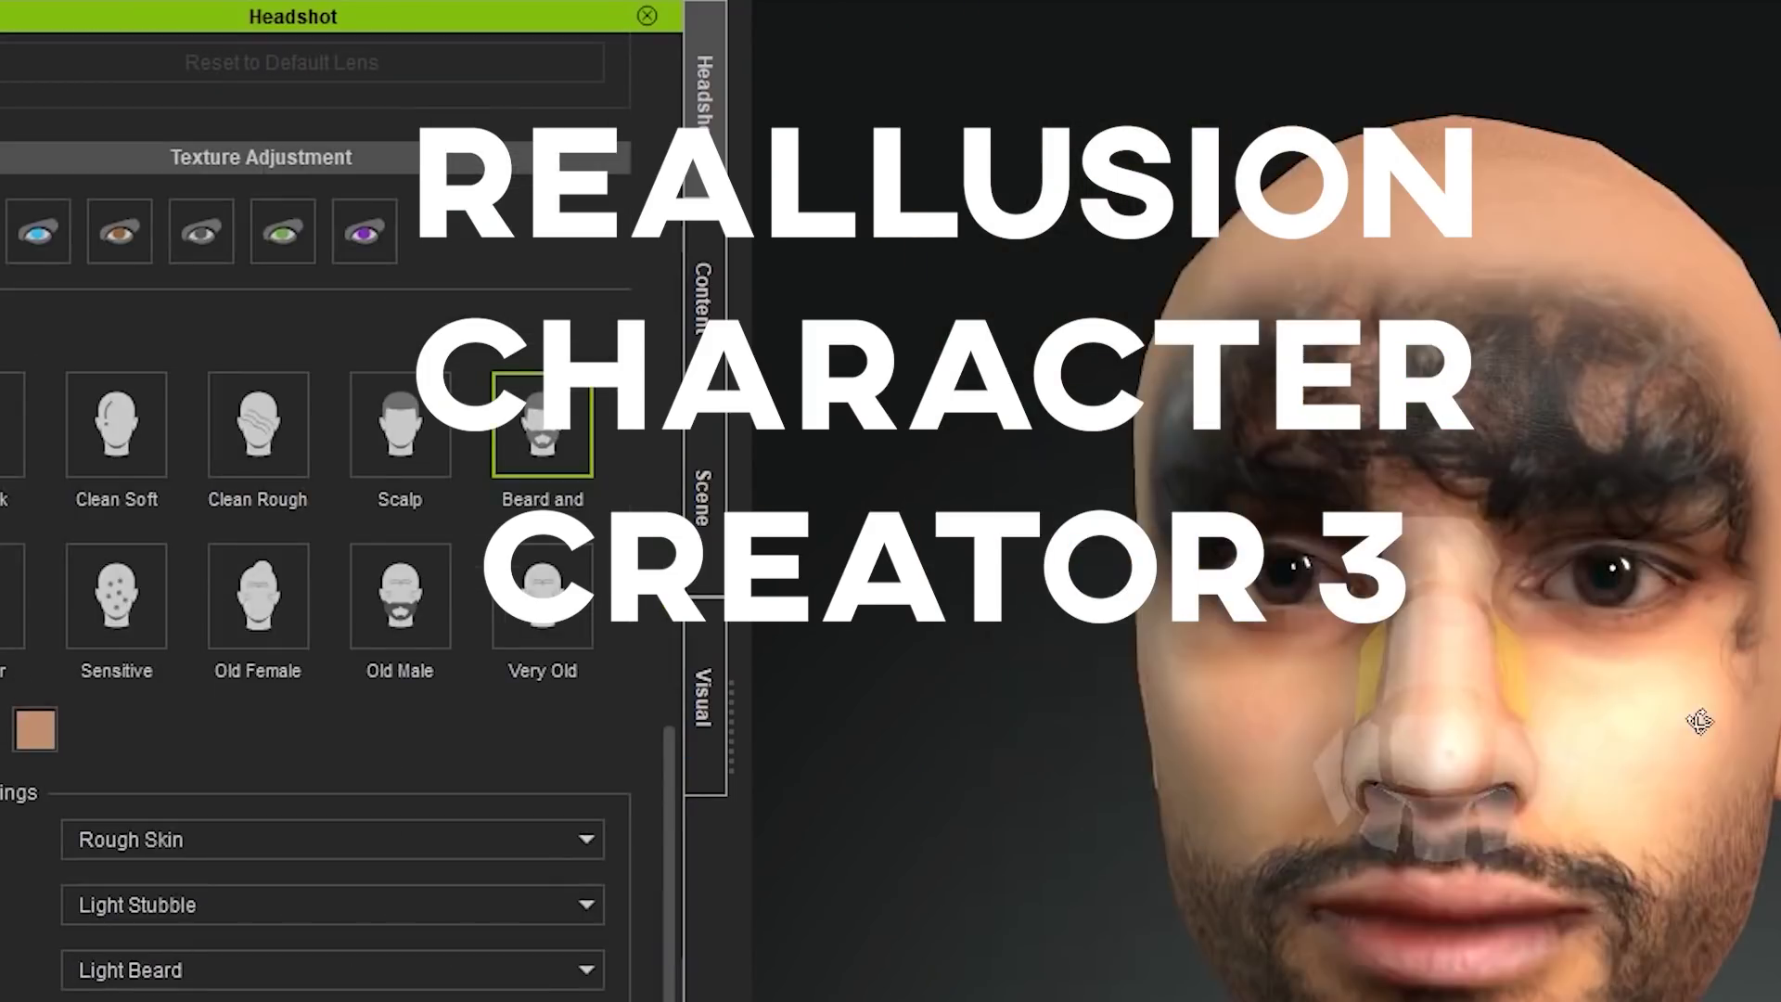
scroll(83, 755, "down", 5)
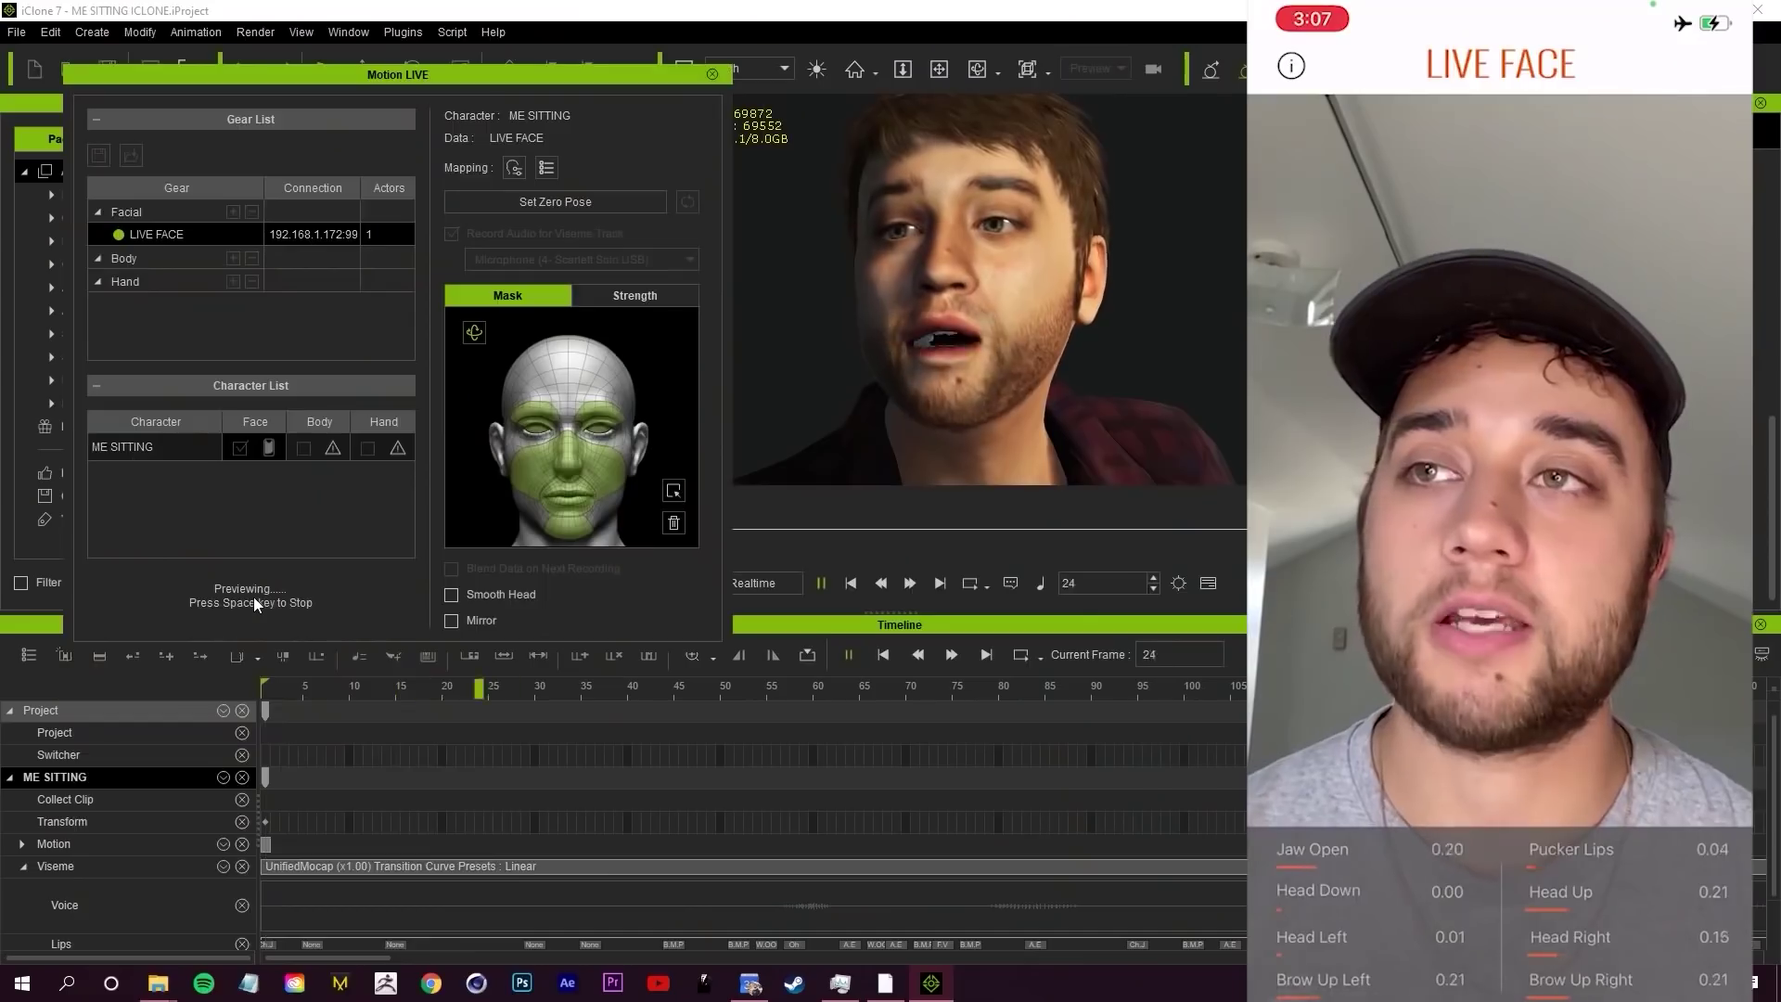
scroll(391, 735, "down", 1)
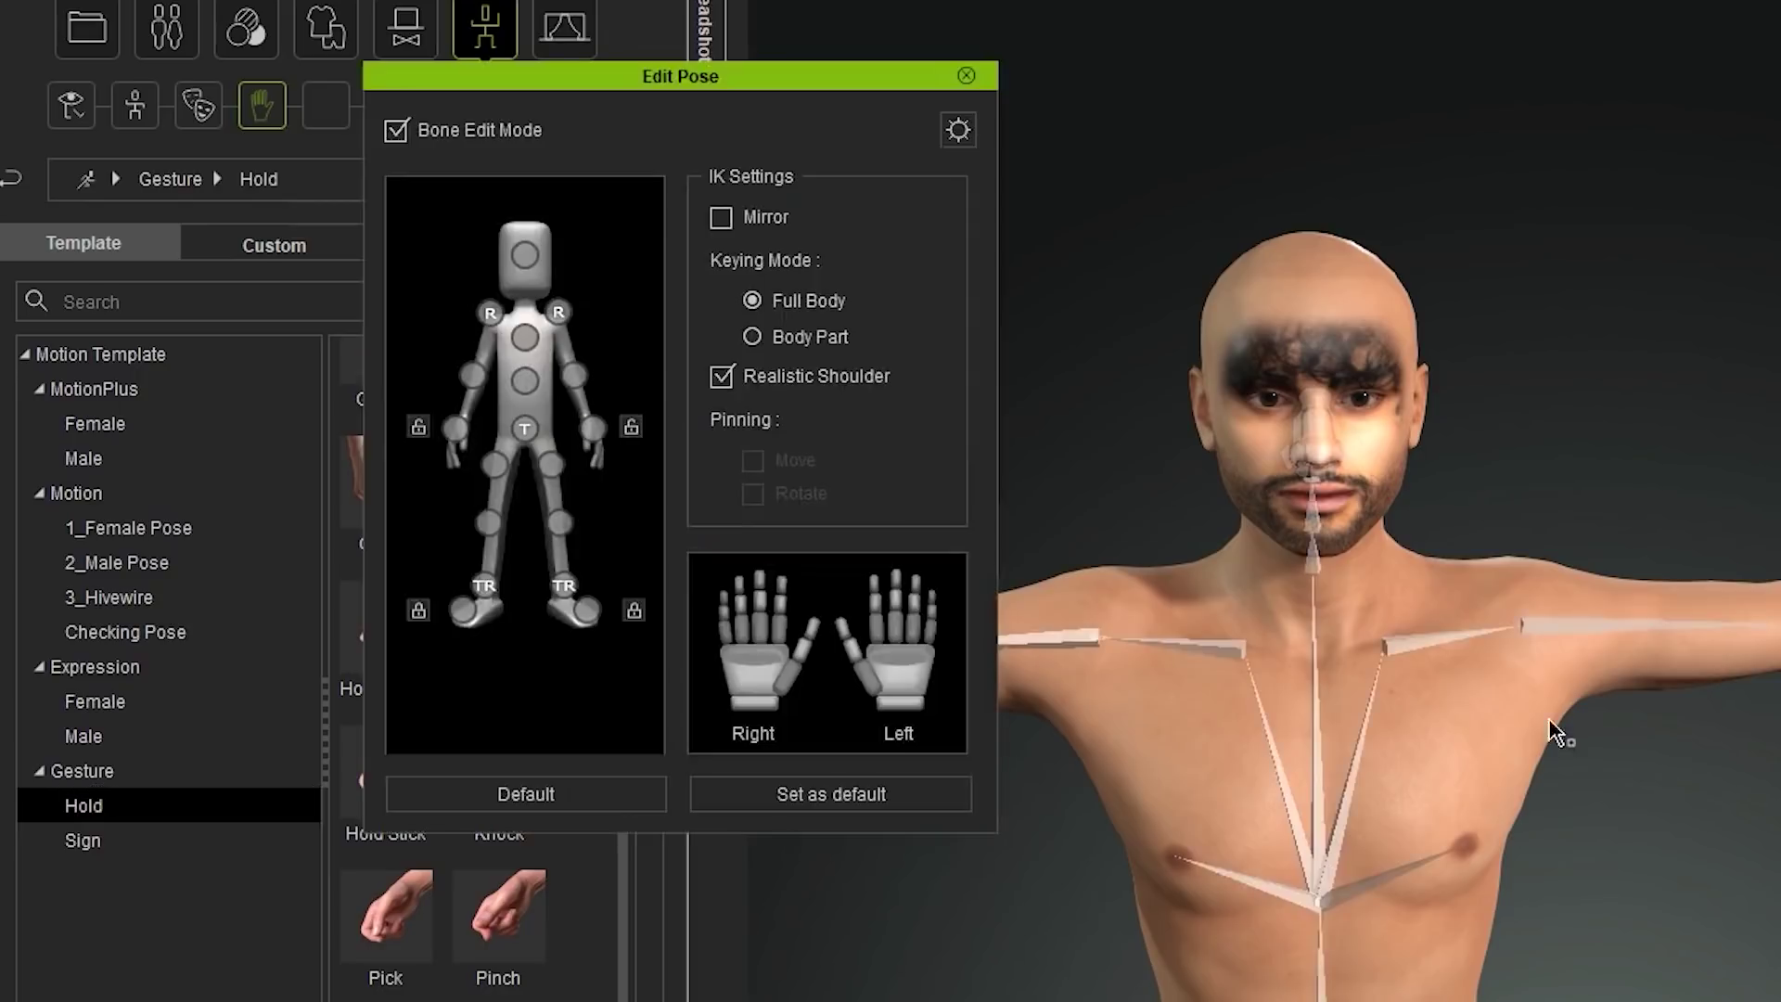
left_click(594, 428)
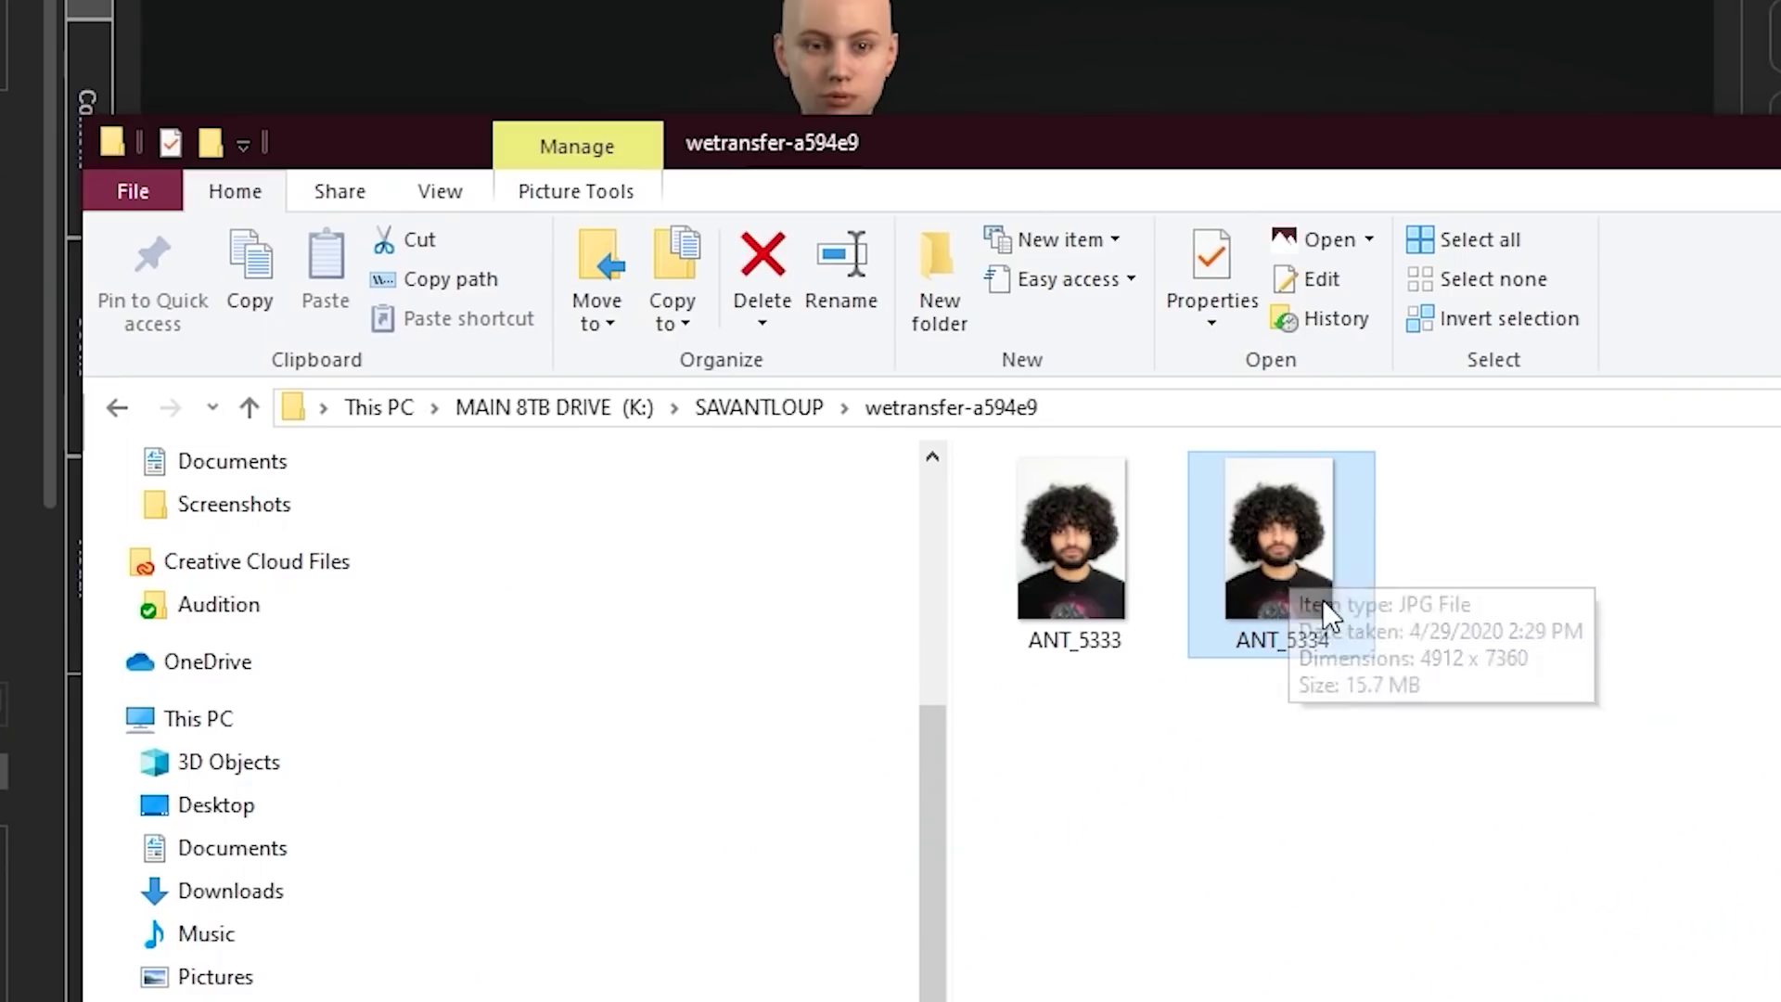
In Character Creator, load the ANT_5334 photo into Headshot's Pro mode and choose the Male body type.
left_click_drag(1280, 520, 1395, 609)
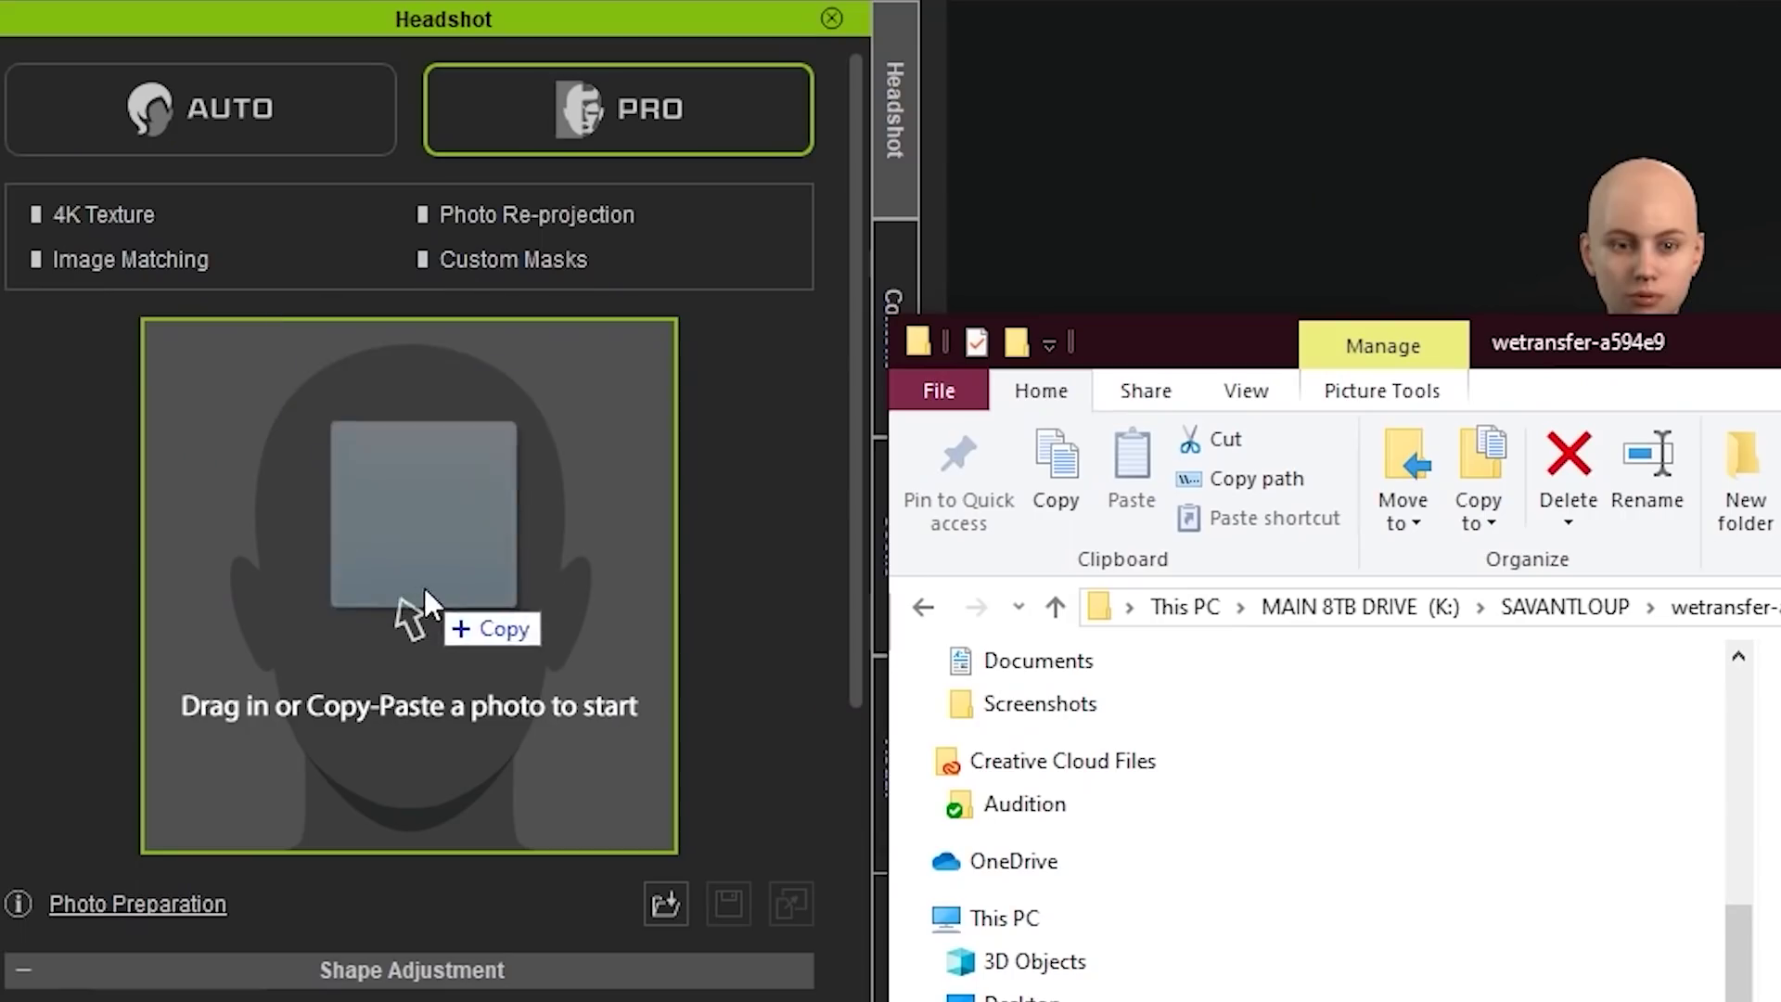
left_click_drag(425, 601, 404, 616)
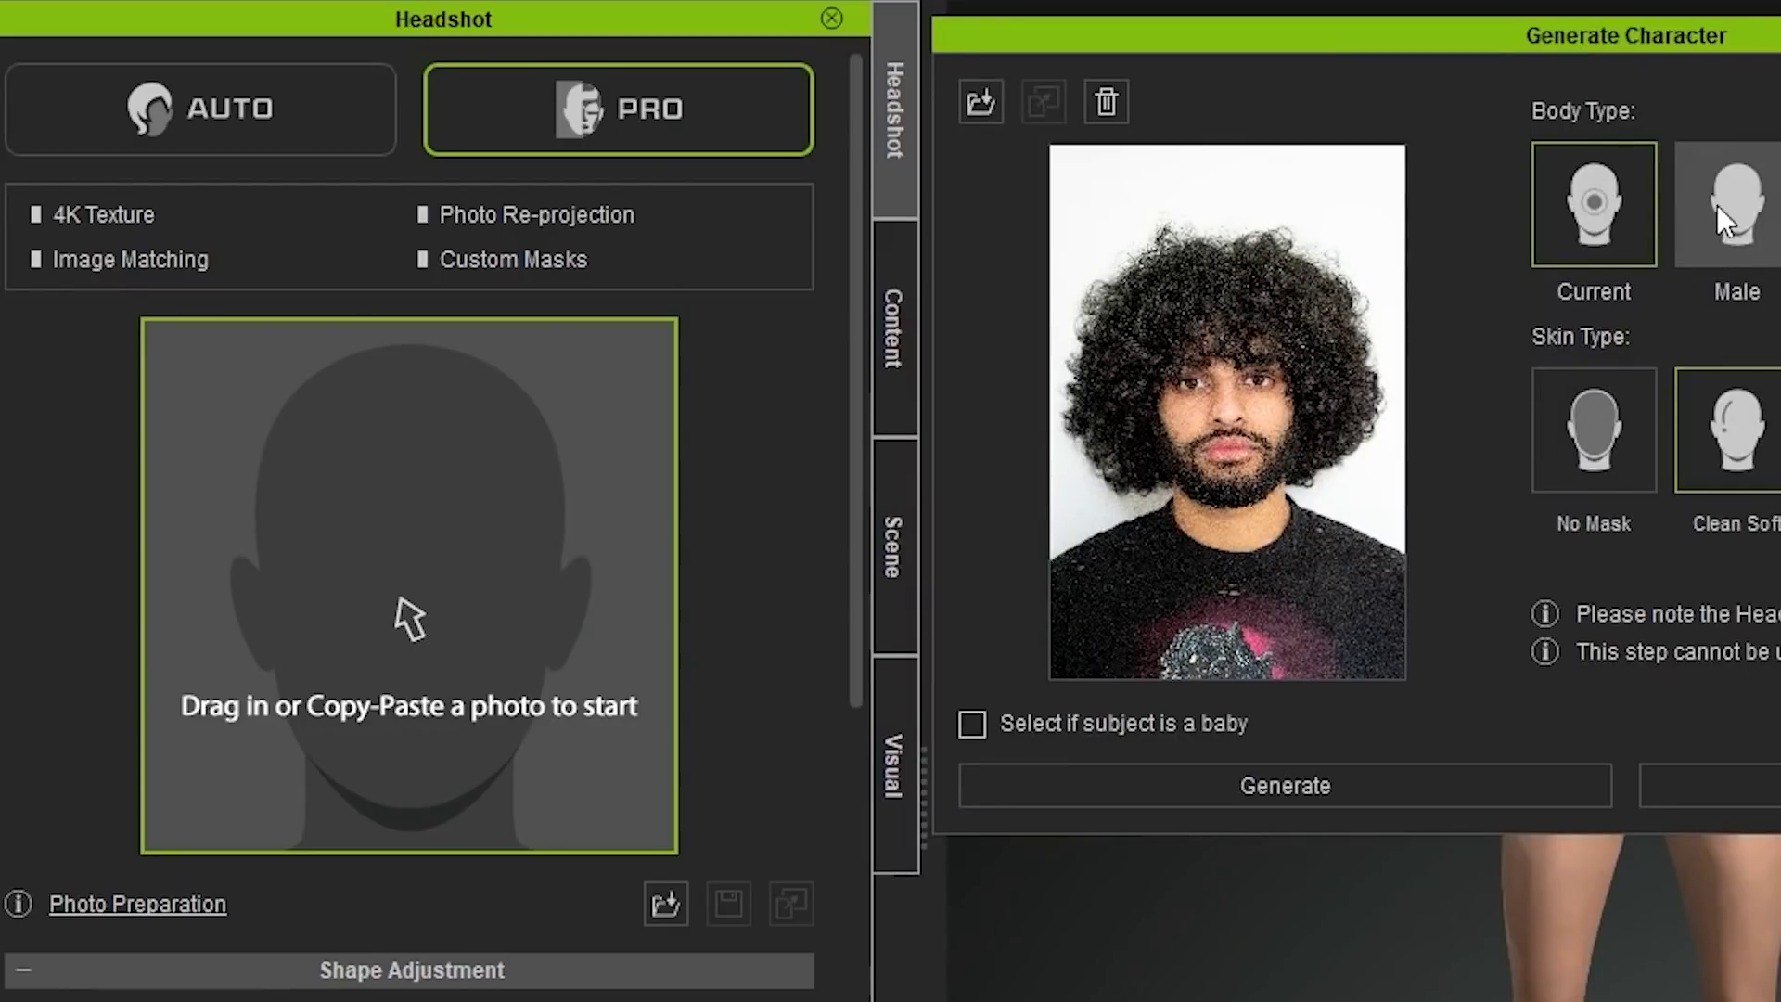
left_click(1717, 208)
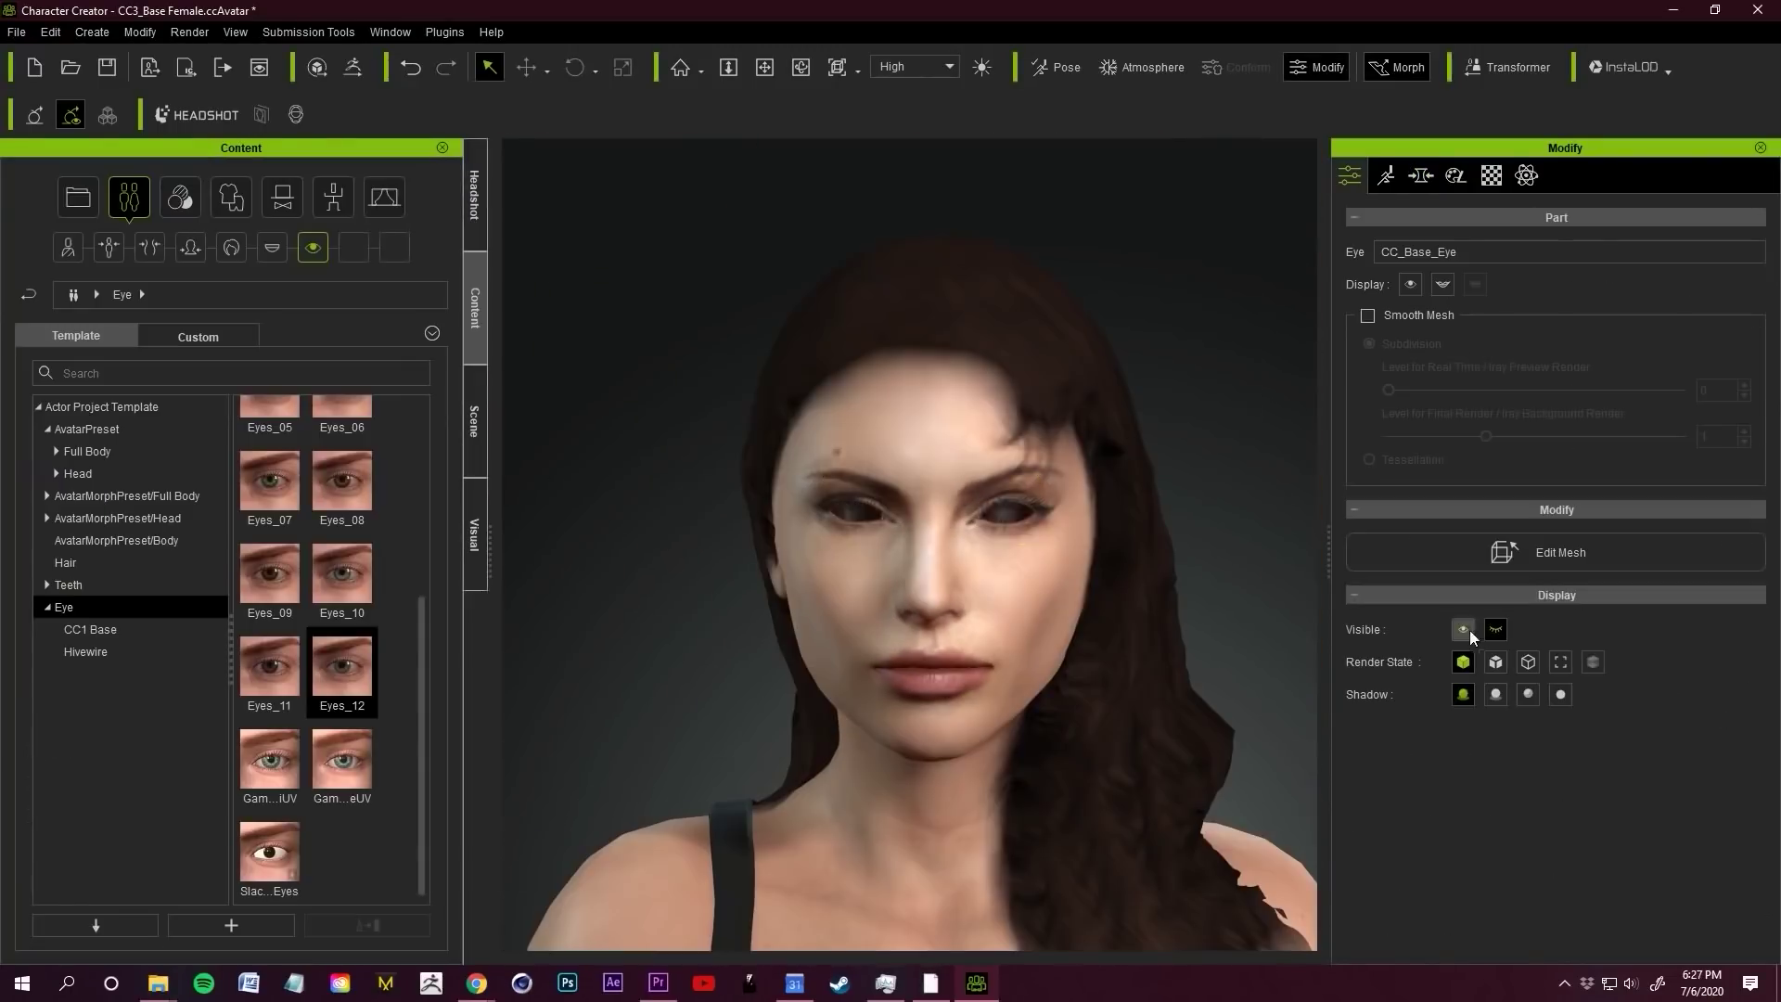
Make the female character's eyes visible and bring up the brow muscle and eye expression controls in the facial editor.
left_click(1469, 631)
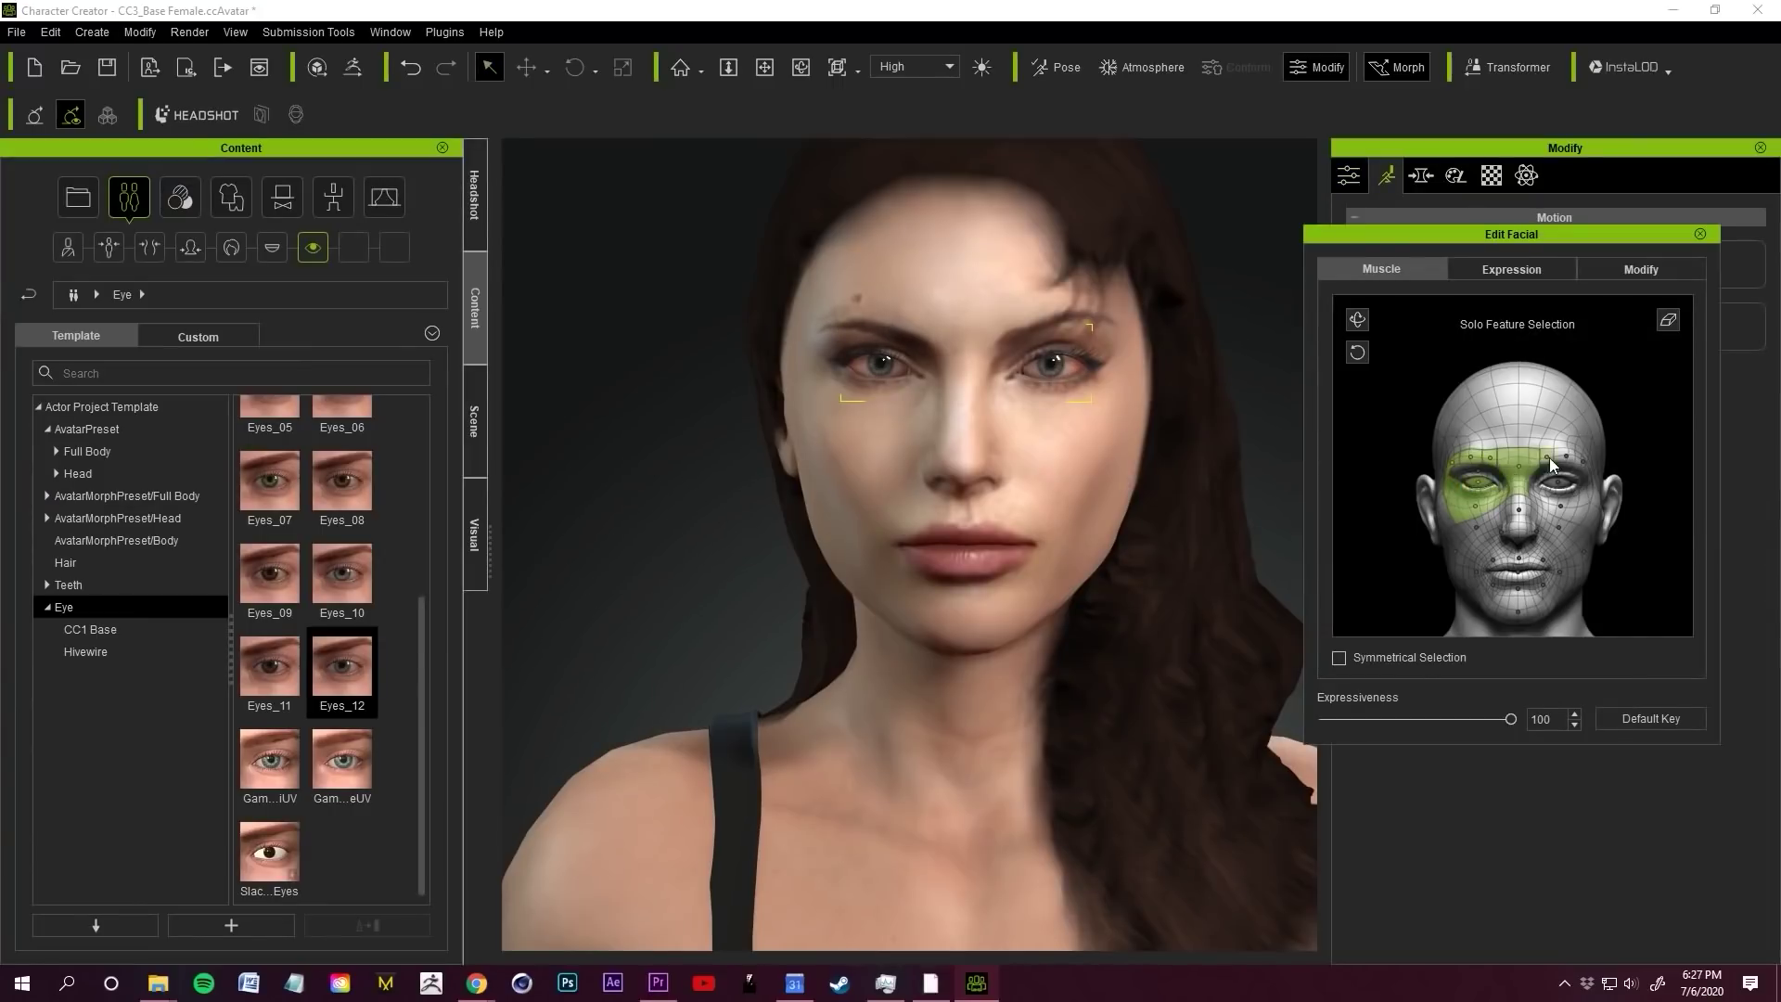
left_click(1463, 459)
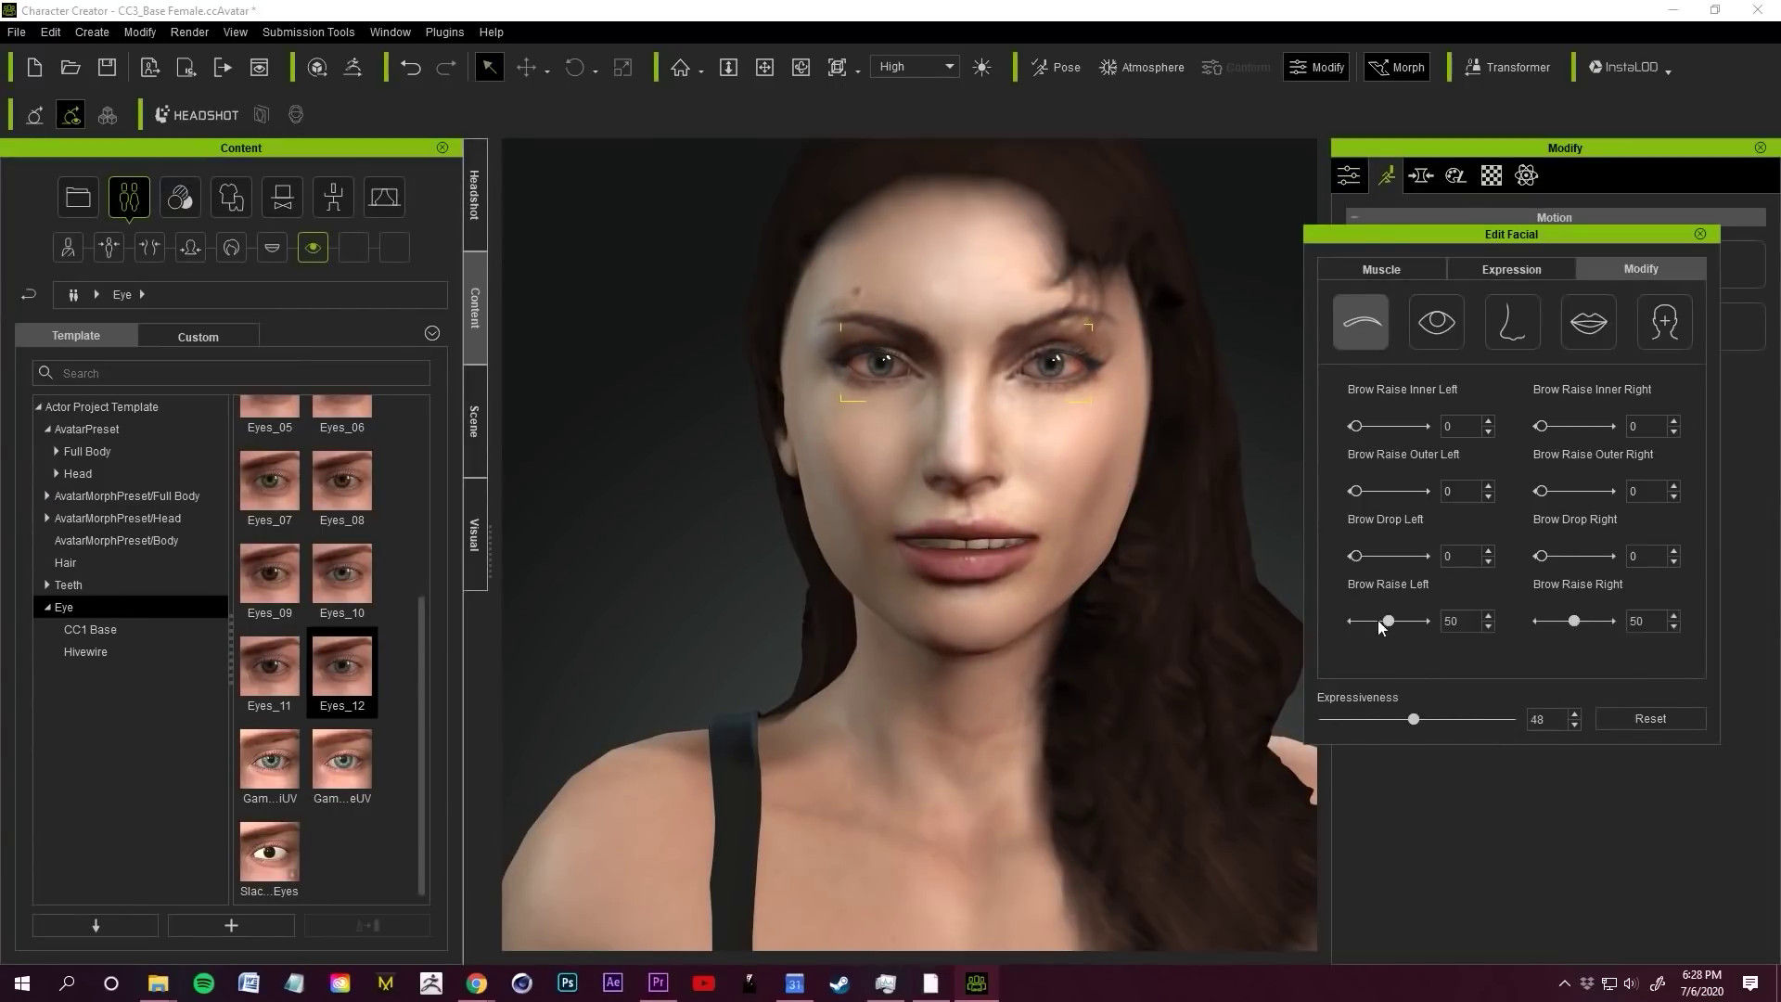
left_click(1436, 323)
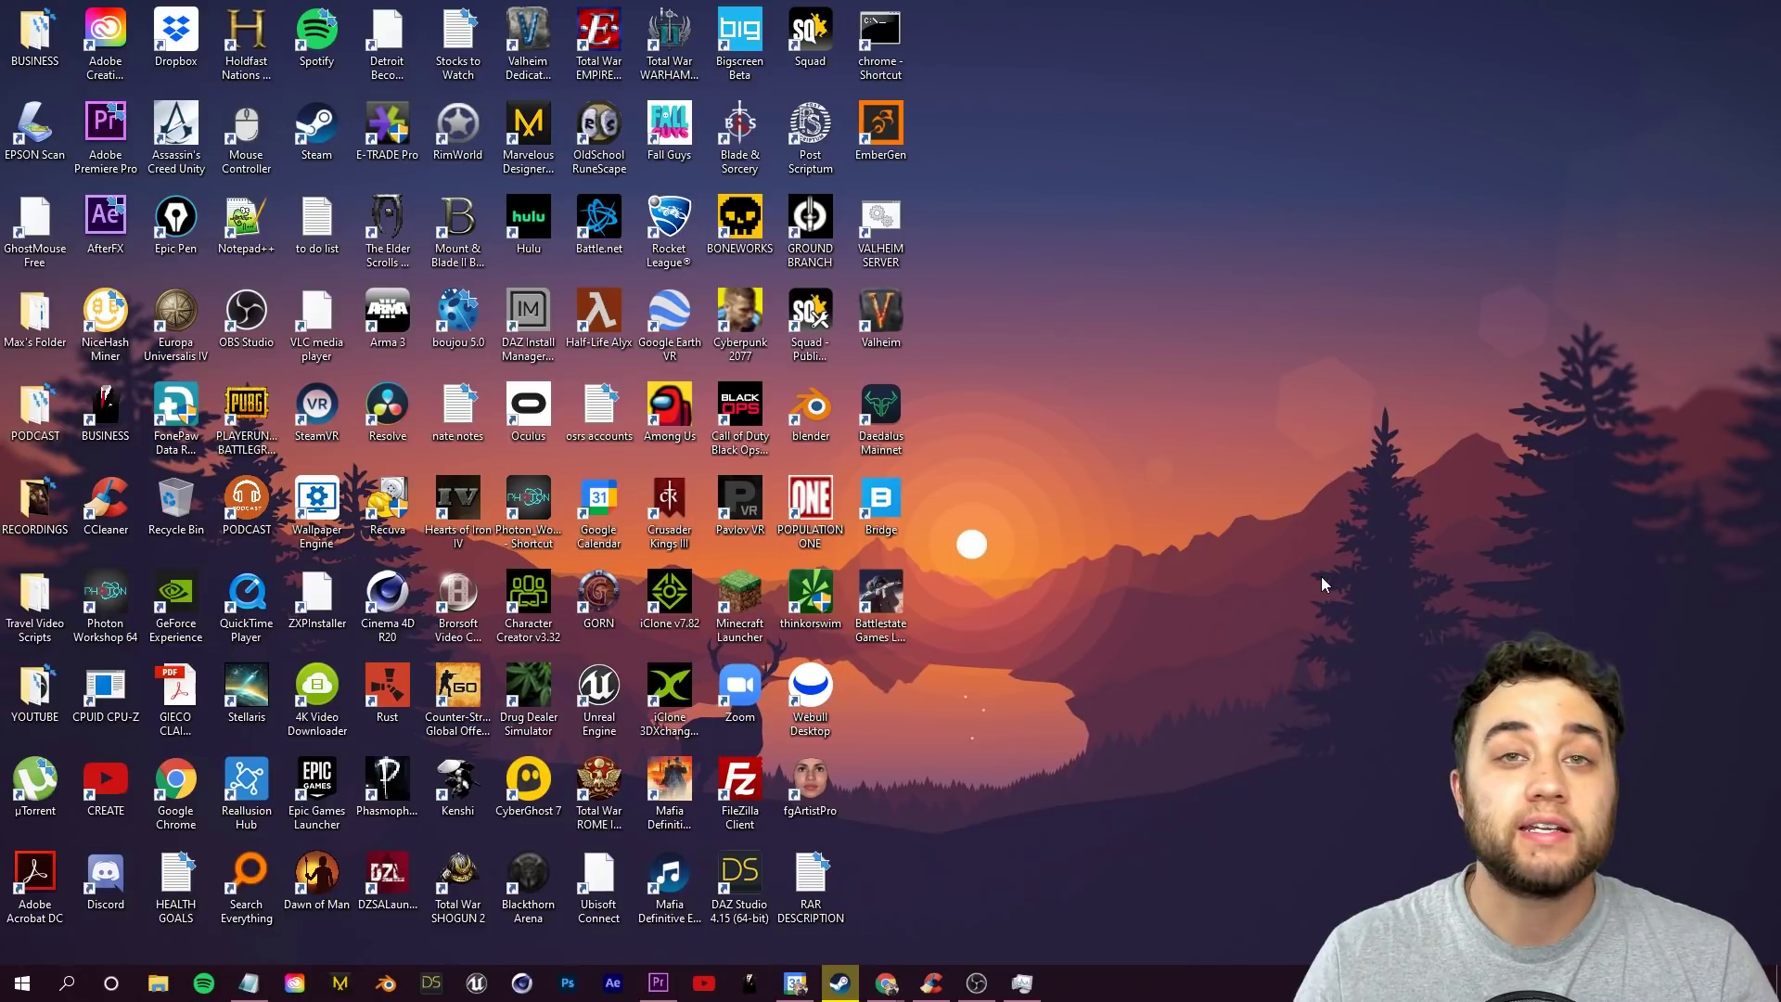